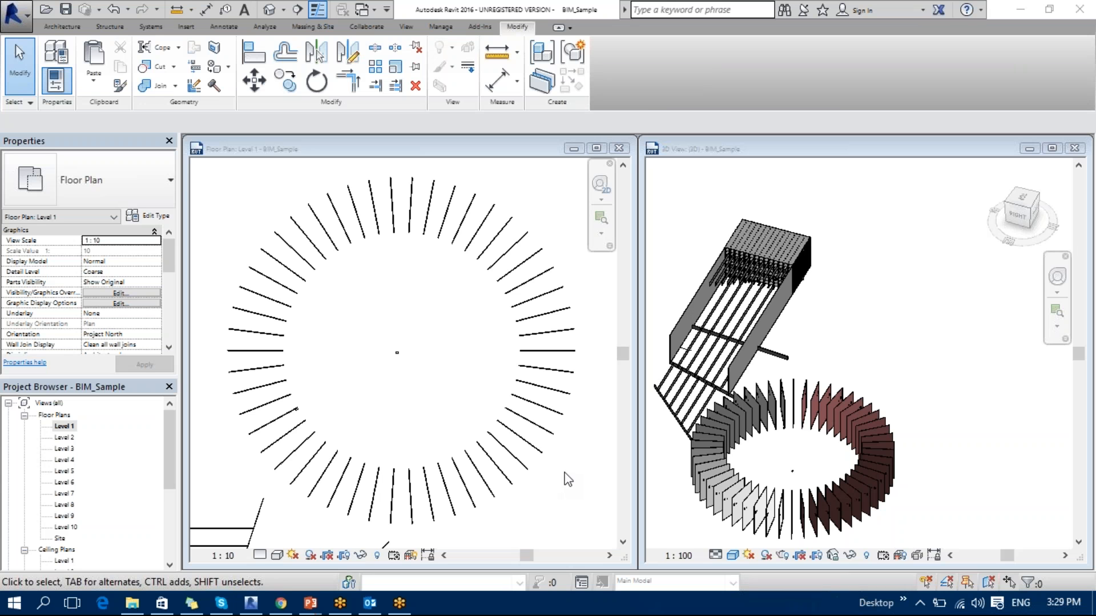
- Inspect the radial wall array and the long parallel walls in plan and 3D, highlighting the front Generic - 450mm wall
click(489, 447)
scroll(502, 456, up, 5)
scroll(503, 455, up, 3)
middle_drag(517, 455, 404, 410)
click(788, 355)
scroll(777, 381, down, 2)
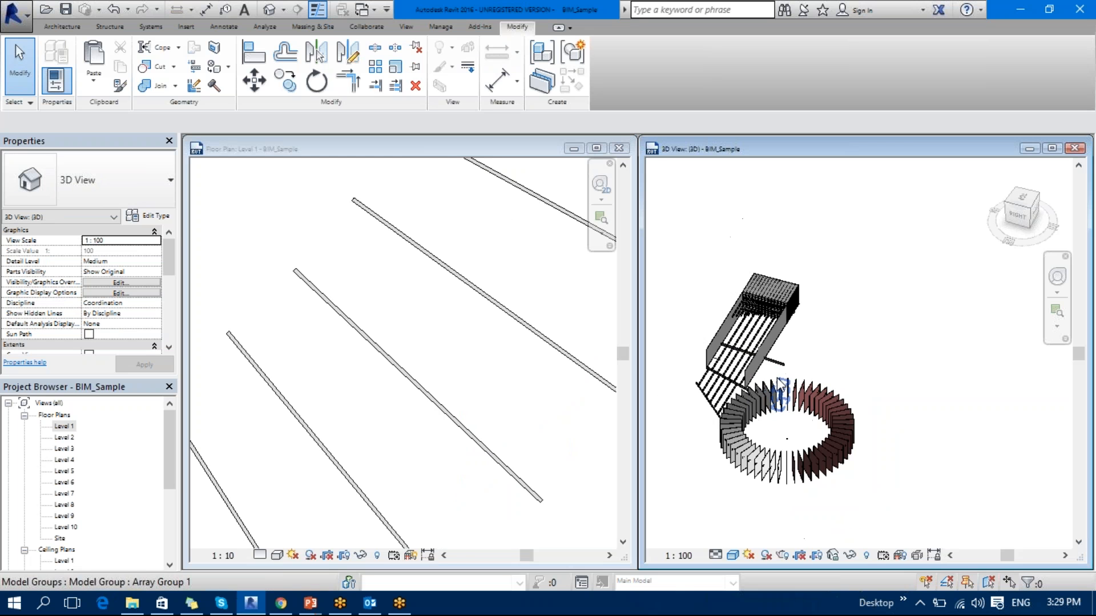
shift+middle_drag(749, 410, 883, 435)
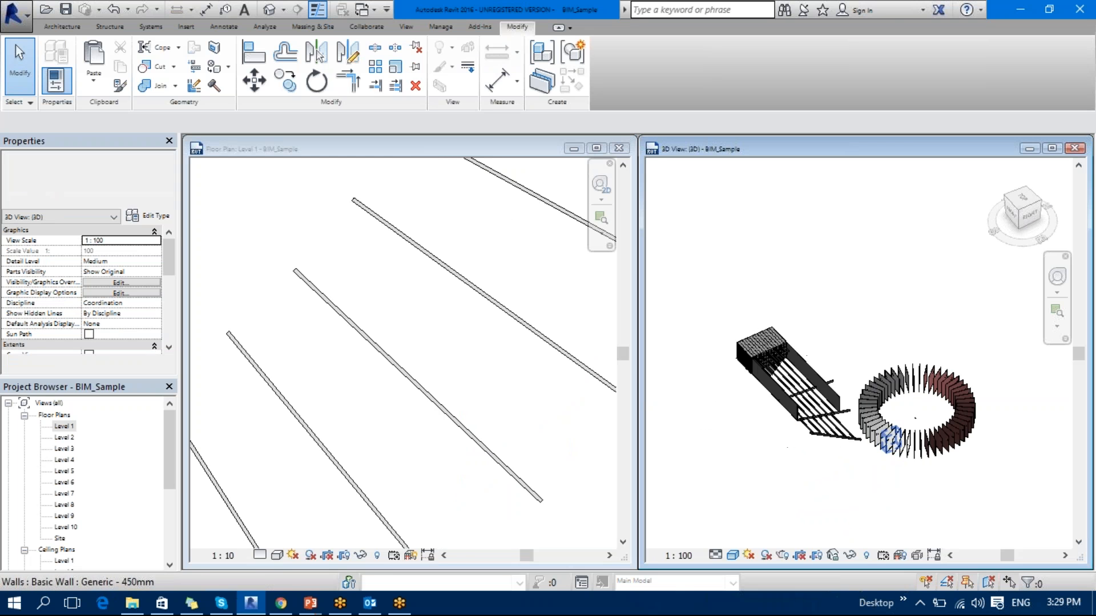
scroll(751, 396, up, 5)
middle_drag(759, 428, 656, 533)
shift+middle_drag(759, 485, 828, 254)
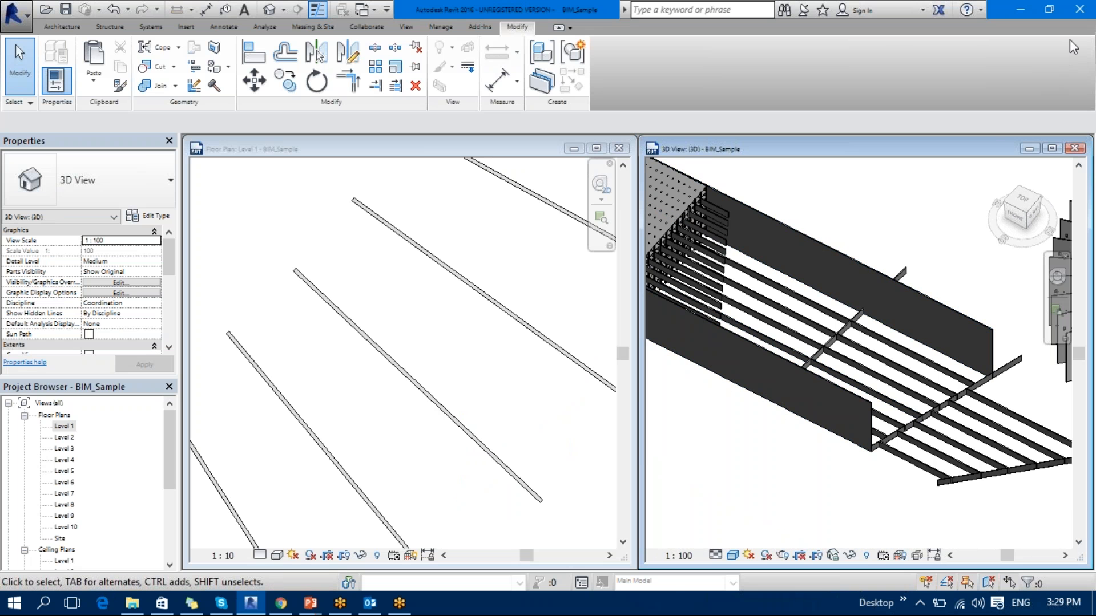
middle_drag(901, 450, 980, 480)
scroll(474, 428, down, 7)
middle_drag(387, 492, 527, 297)
scroll(296, 345, up, 5)
click(257, 318)
middle_drag(314, 394, 463, 447)
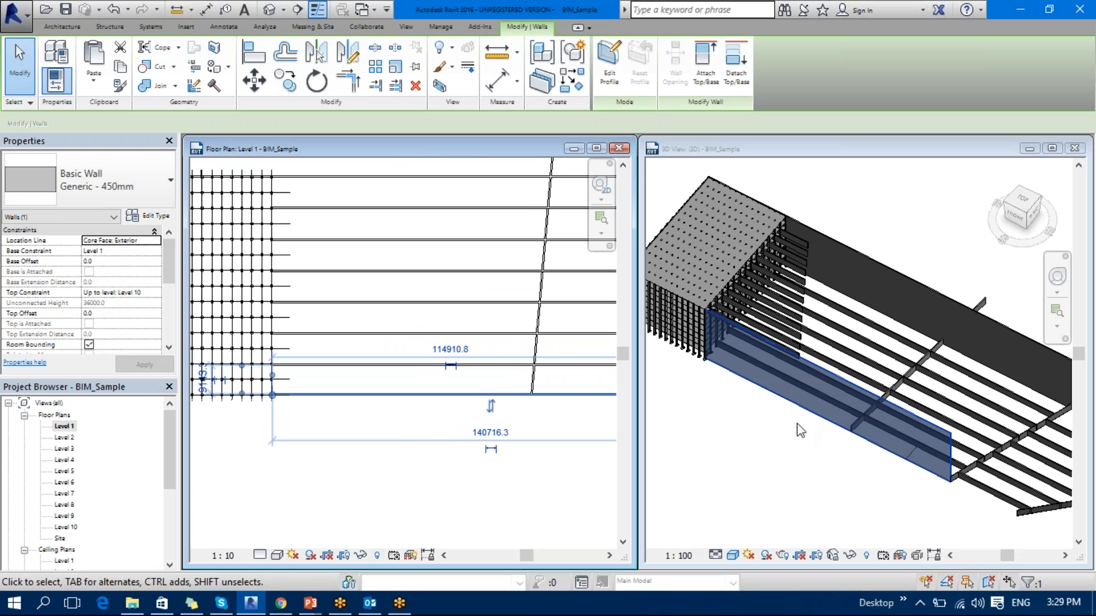
- Dismiss the save reminder without saving and split the lowest long wall at two points about 16400 mm apart, keeping the segment between them
click(403, 489)
scroll(386, 411, up, 5)
middle_drag(317, 424, 403, 486)
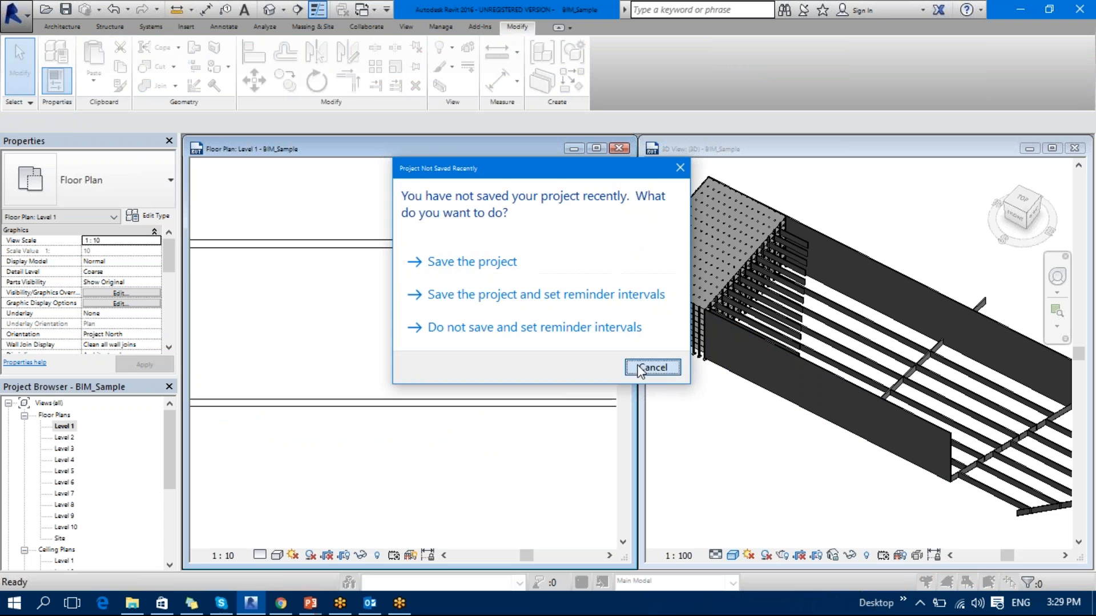
click(638, 368)
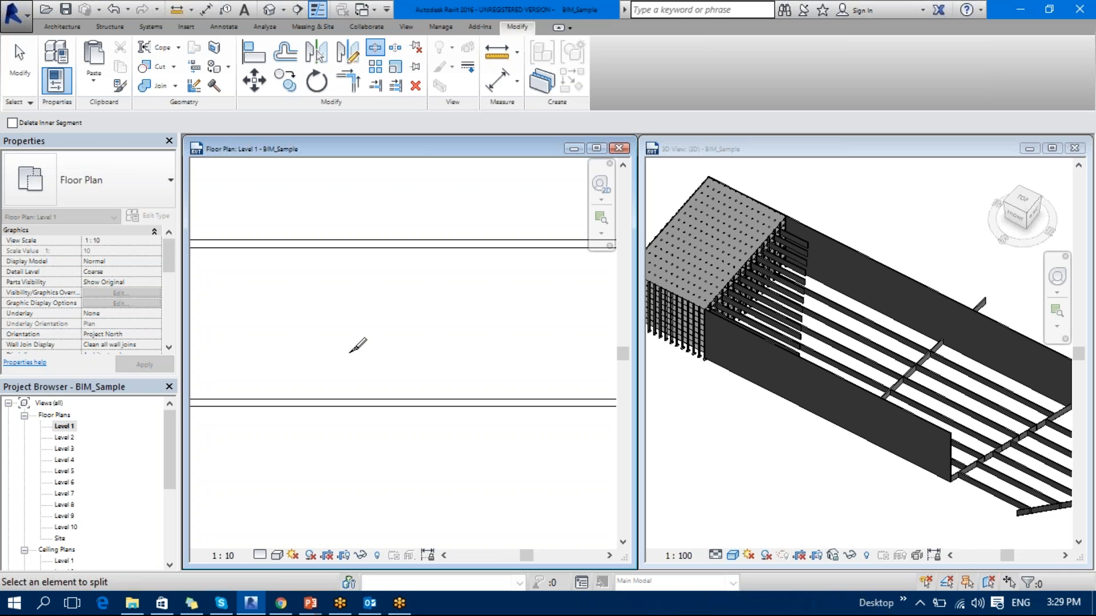
click(293, 399)
click(560, 401)
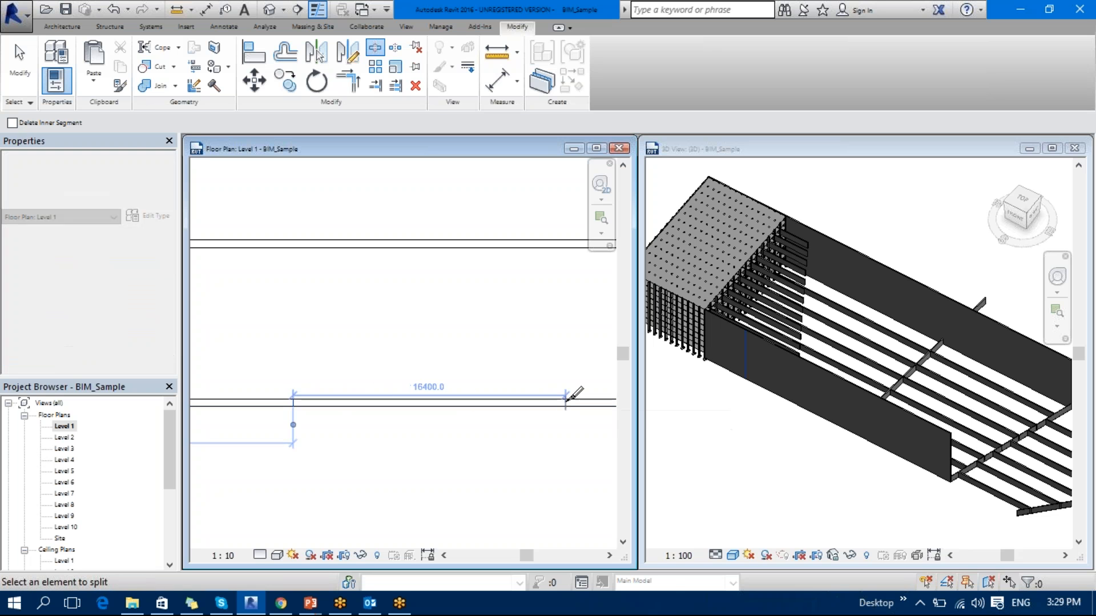
scroll(560, 401, down, 3)
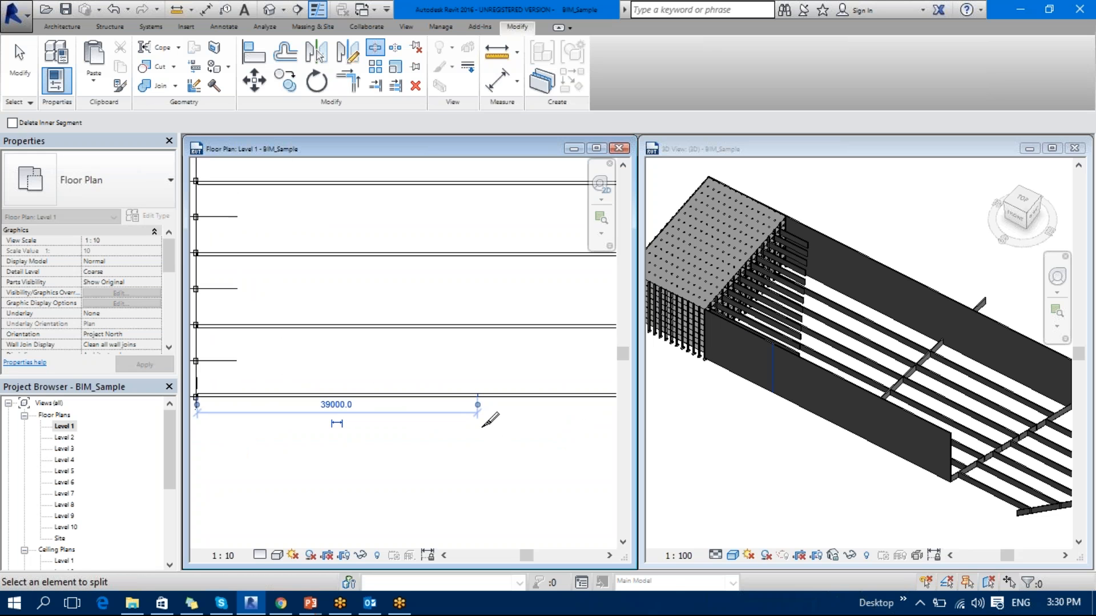
key(Escape)
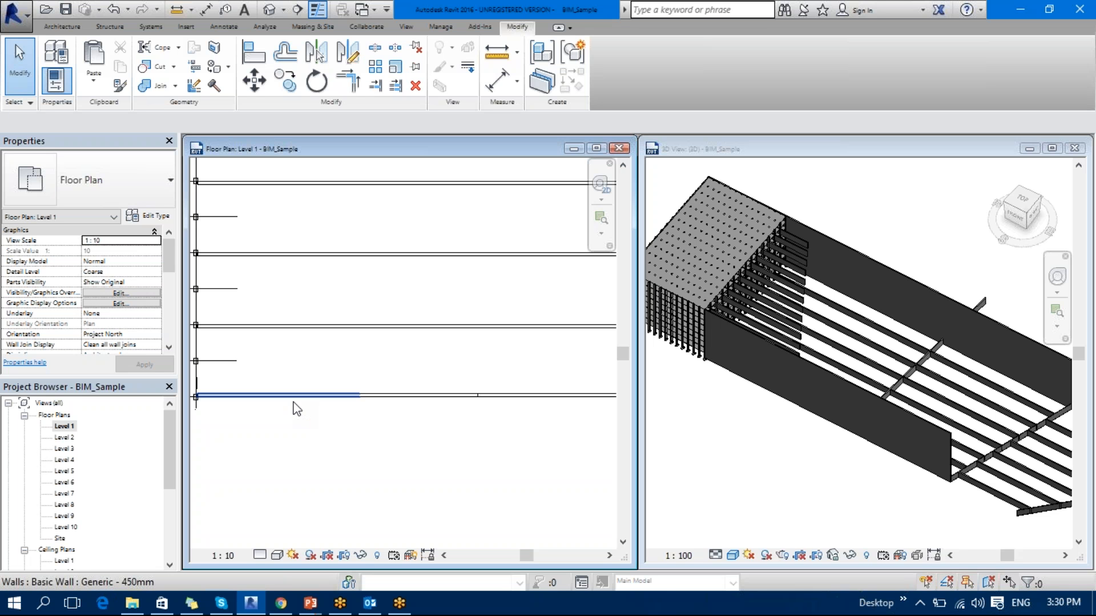
- Split the second-lowest long wall with Delete Inner Segment enabled, removing a section about 20000 mm long
middle_drag(430, 444, 367, 465)
click(379, 407)
click(380, 449)
key(s)
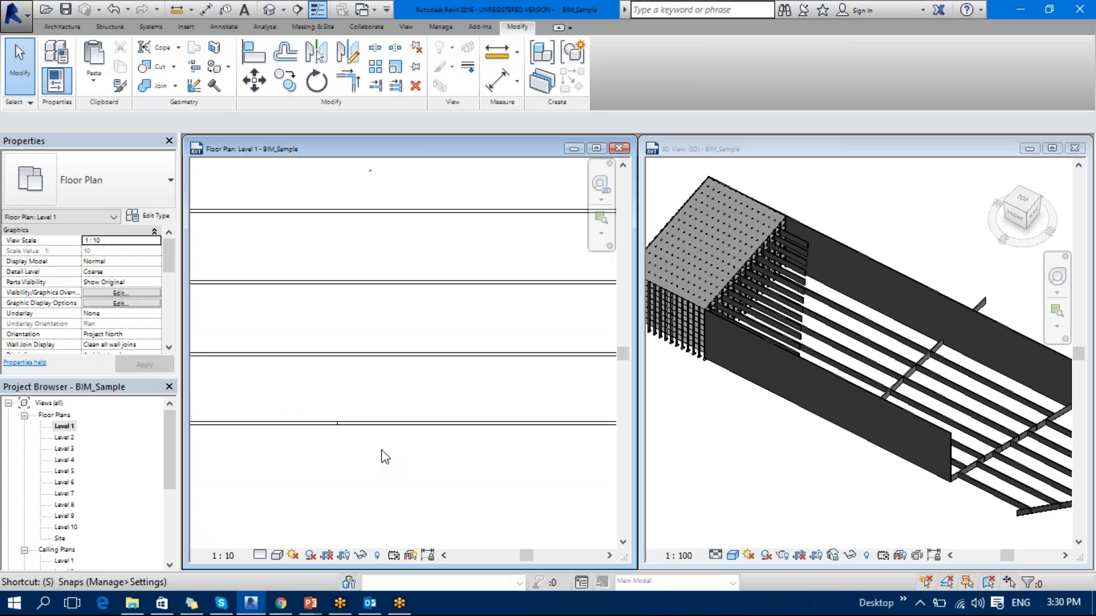
key(l)
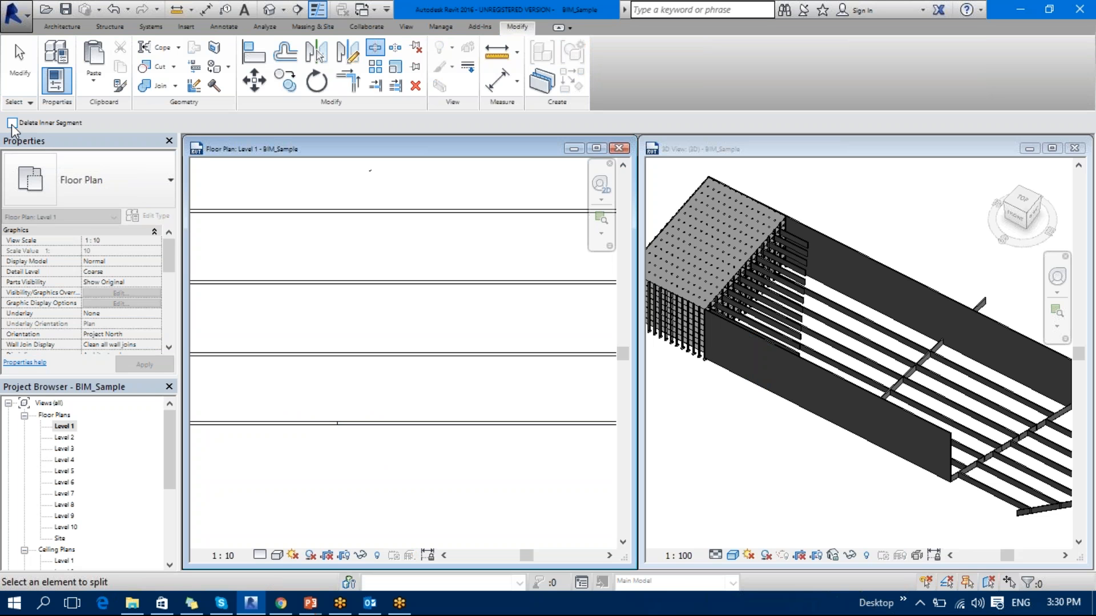
click(12, 124)
middle_drag(427, 394, 477, 454)
scroll(331, 399, up, 1)
scroll(331, 398, up, 2)
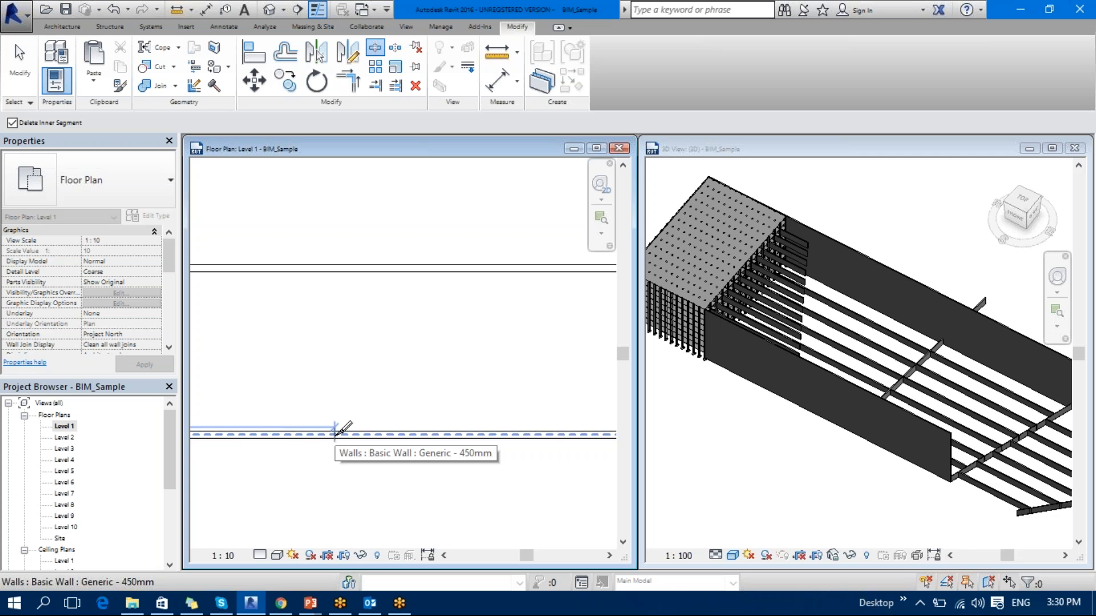
click(334, 435)
scroll(465, 423, down, 2)
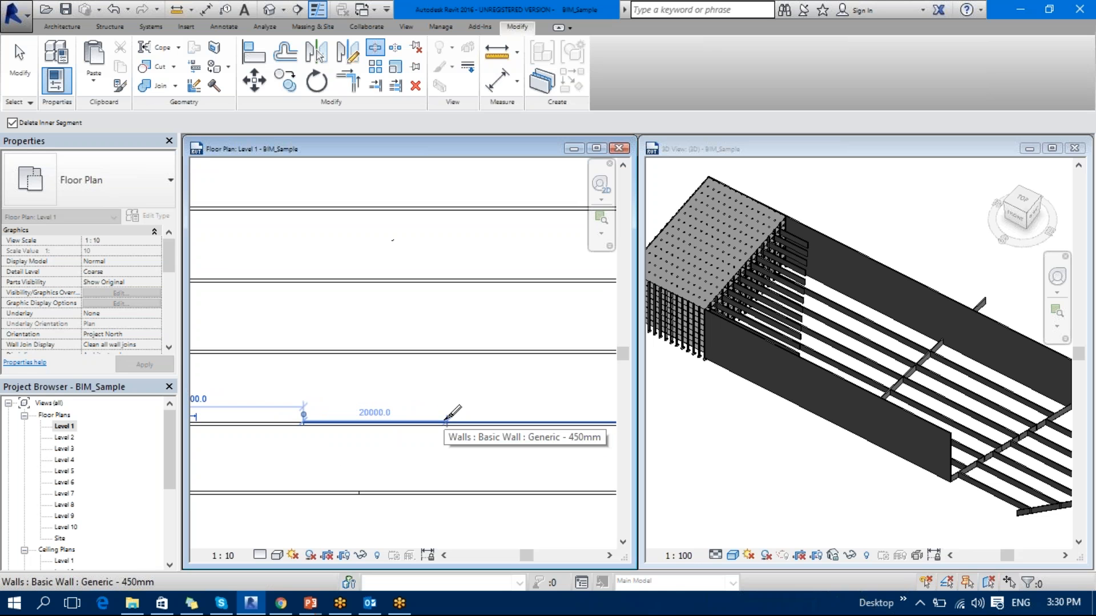
click(446, 422)
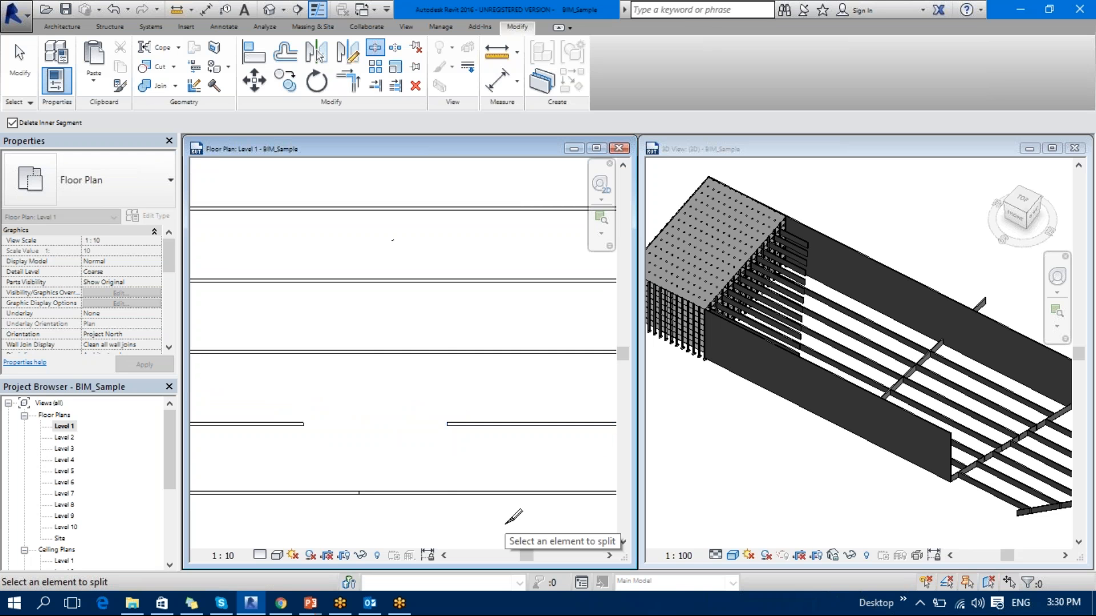
- Examine the cut ends of the gap in the second-lowest long wall up close
scroll(302, 450, up, 3)
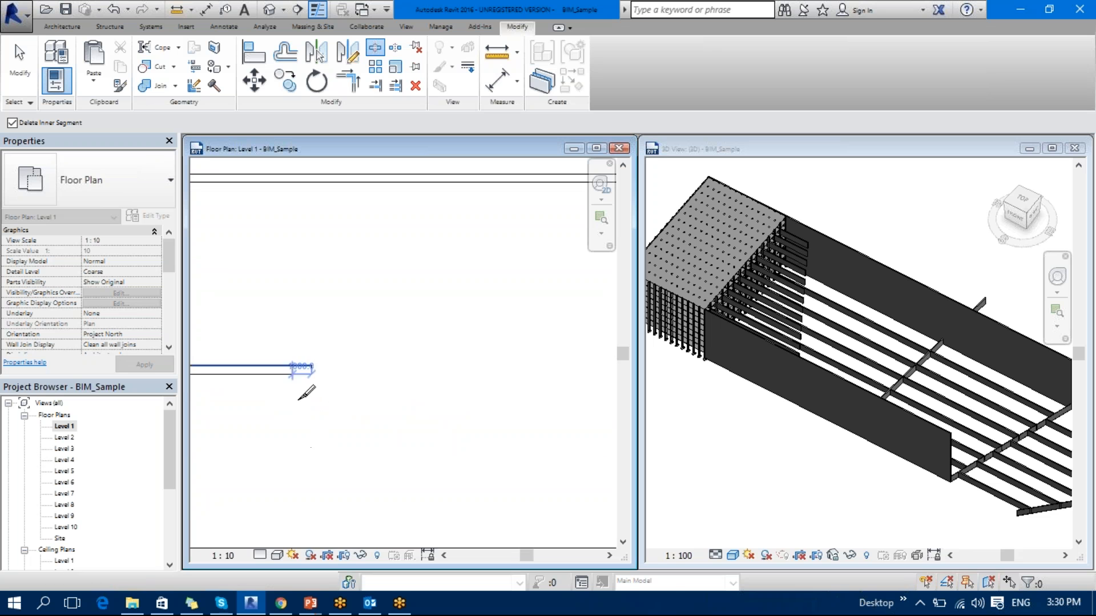
scroll(320, 384, up, 2)
scroll(325, 378, down, 5)
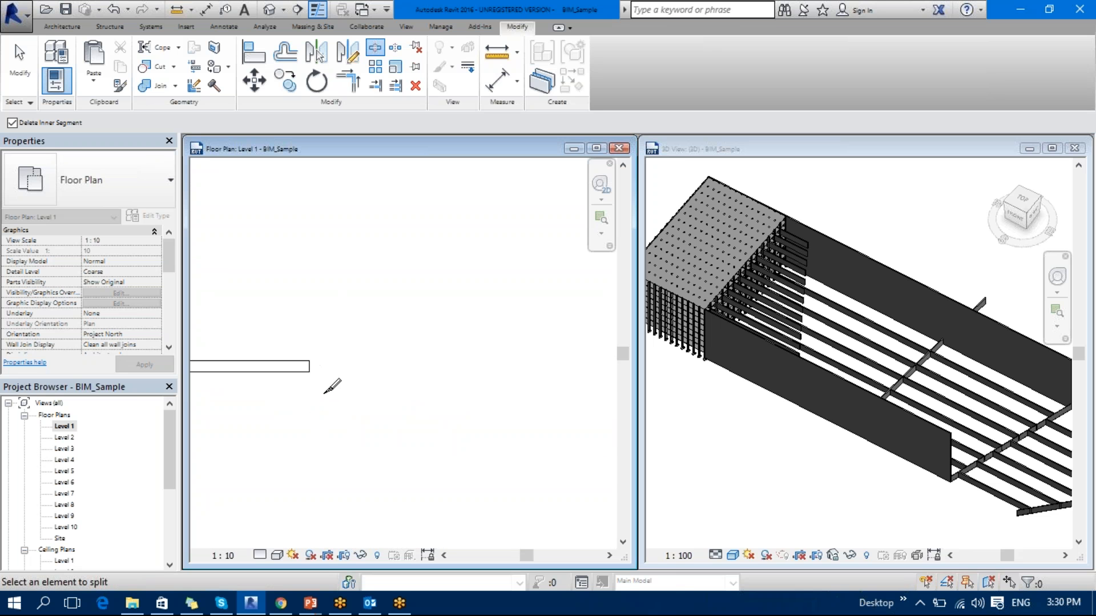
scroll(374, 402, down, 3)
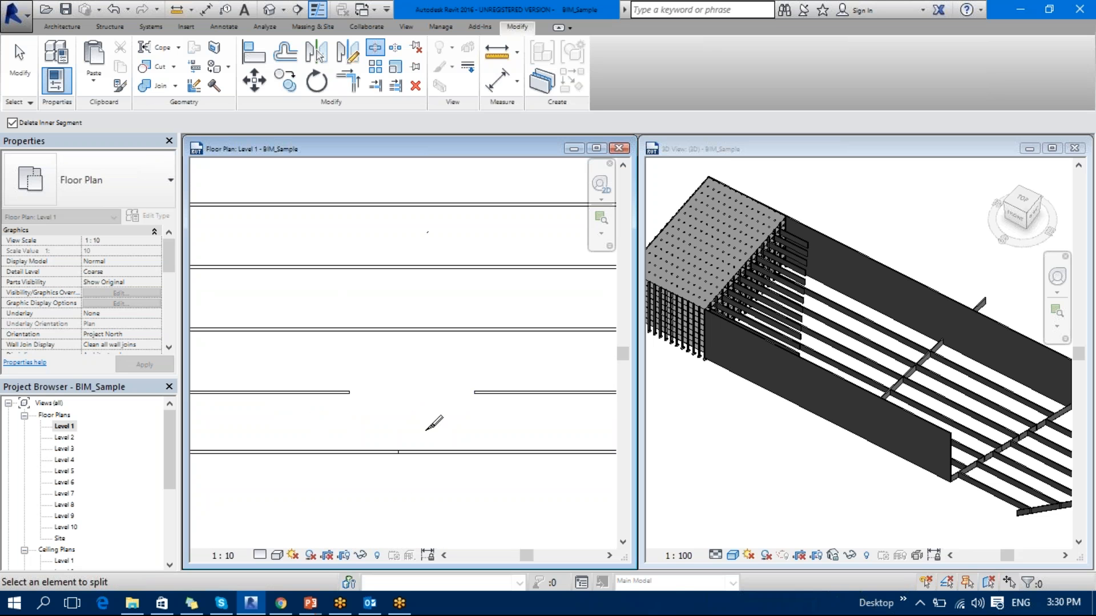
scroll(421, 422, down, 4)
middle_drag(417, 421, 529, 421)
scroll(395, 278, up, 2)
scroll(484, 302, up, 2)
middle_drag(488, 302, 305, 301)
scroll(461, 312, up, 3)
scroll(447, 413, down, 4)
- Split the slanted cross wall at two points about 11500 mm apart, deleting the inner segment where it crosses a long wall
middle_drag(468, 429, 298, 168)
scroll(402, 334, down, 4)
middle_drag(406, 334, 298, 276)
scroll(518, 361, up, 1)
middle_drag(518, 360, 367, 415)
scroll(421, 384, up, 4)
scroll(334, 346, down, 1)
middle_drag(333, 346, 368, 358)
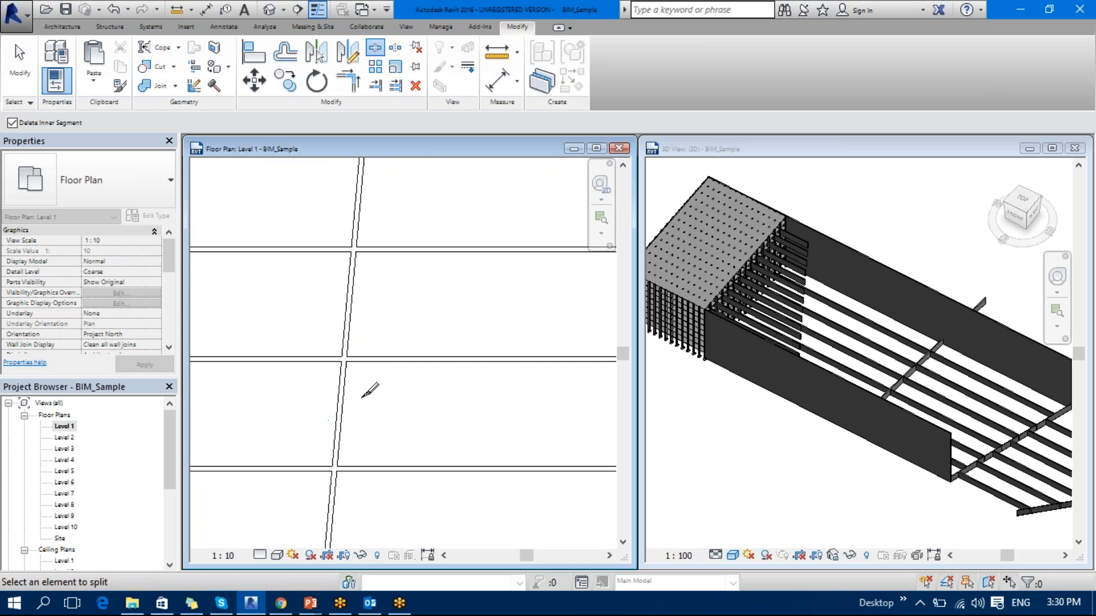
scroll(360, 365, up, 2)
scroll(359, 360, down, 3)
scroll(386, 365, up, 1)
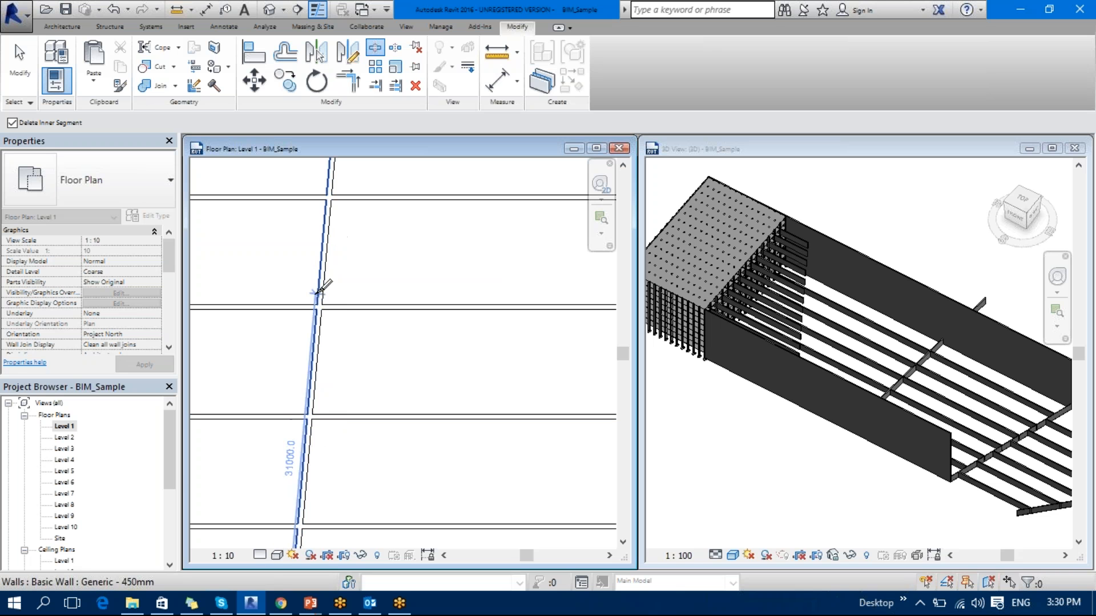
scroll(321, 313, up, 3)
middle_drag(326, 321, 306, 362)
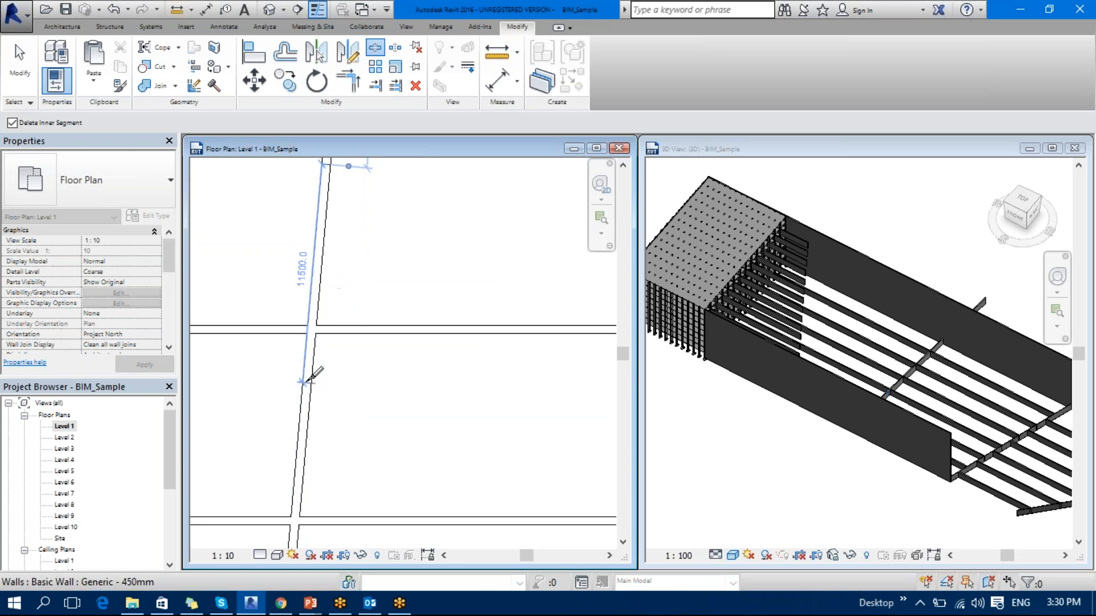
click(309, 379)
scroll(372, 392, down, 3)
key(Escape)
key(Escape)
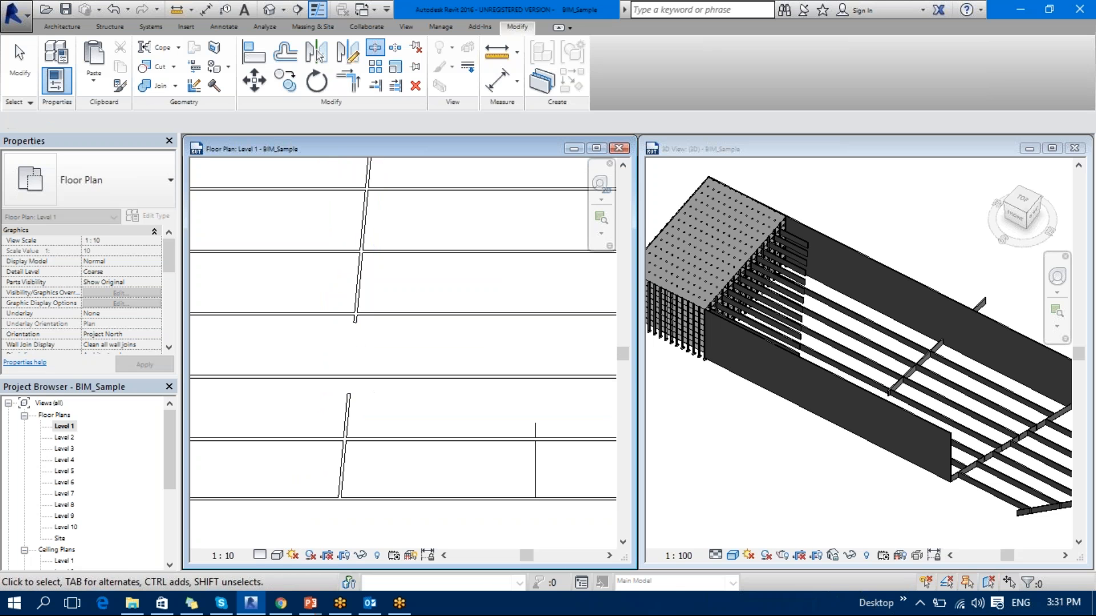
- Extend the slanted wall's lower piece up to the nearest long wall and trim its upper piece back to the long wall above
key(t)
key(r)
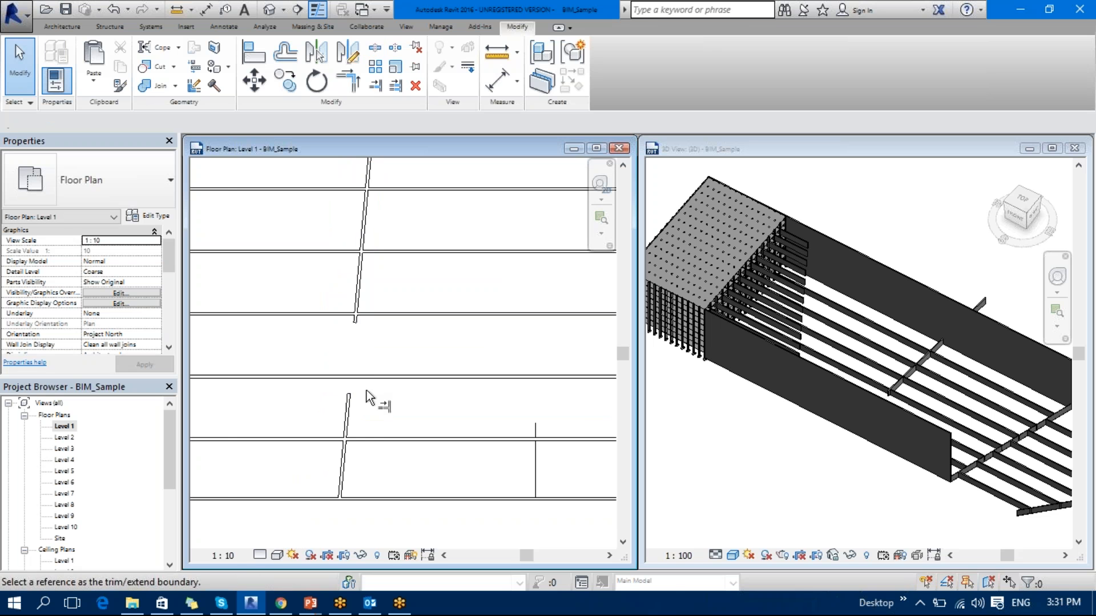
click(372, 376)
click(349, 429)
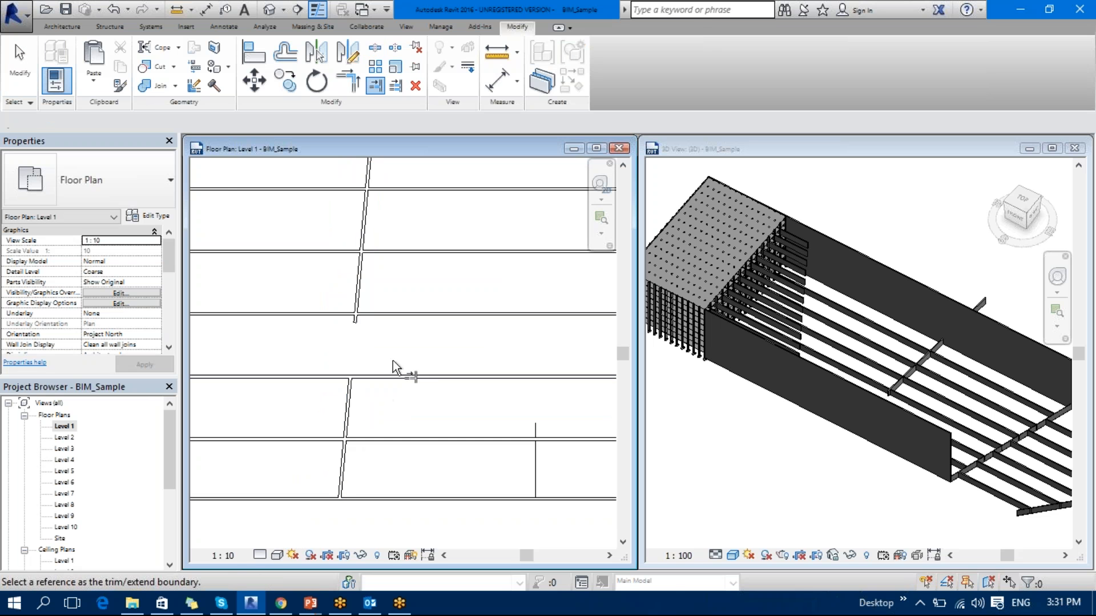
click(406, 315)
click(365, 289)
key(Escape)
key(Escape)
key(t)
key(r)
key(Escape)
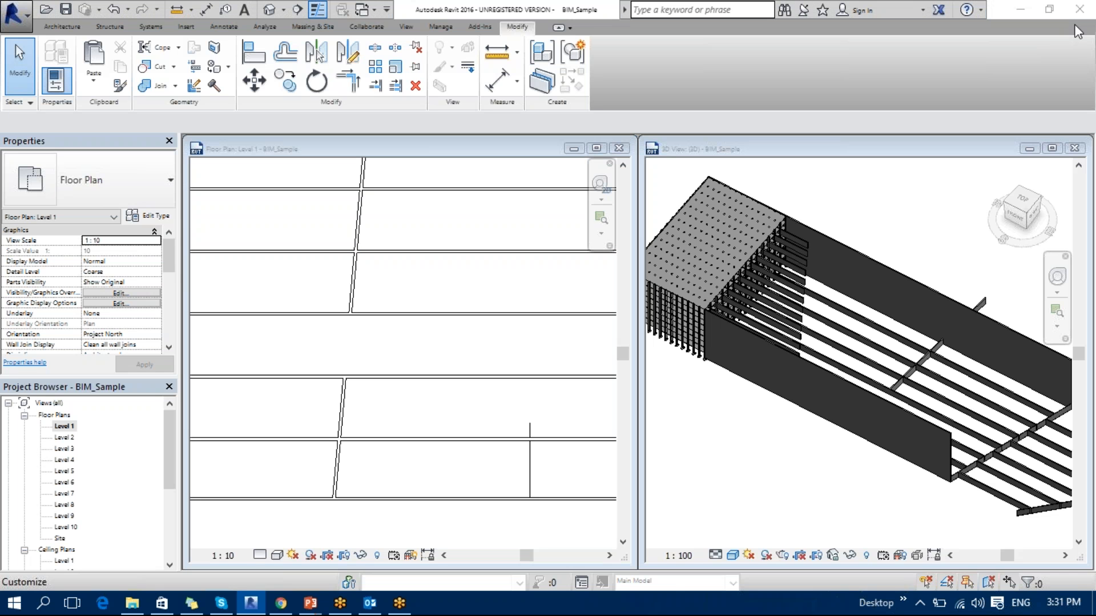
click(942, 377)
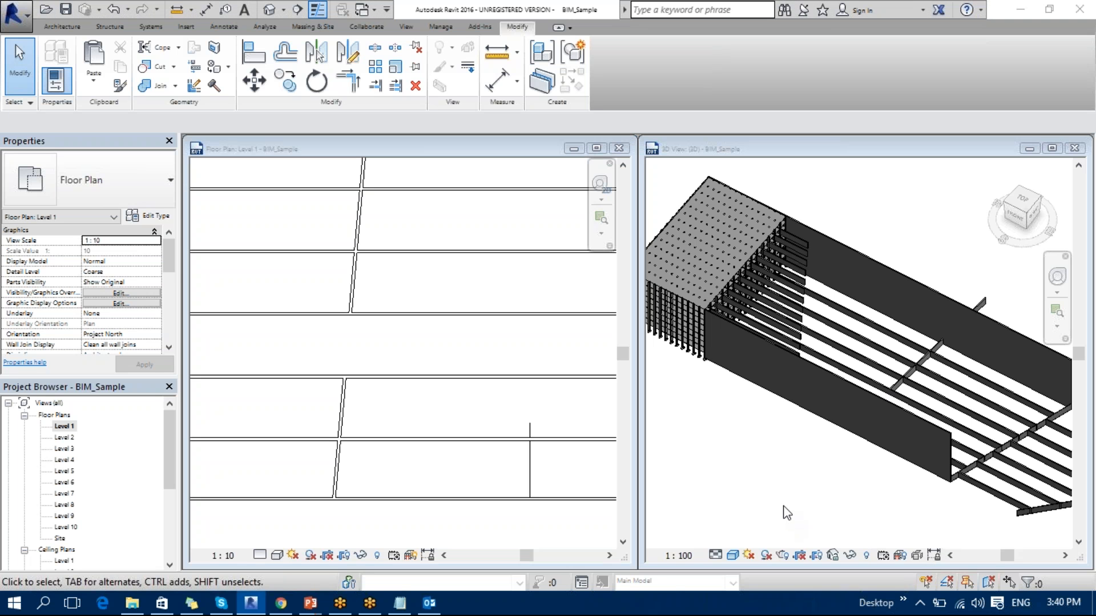
click(786, 512)
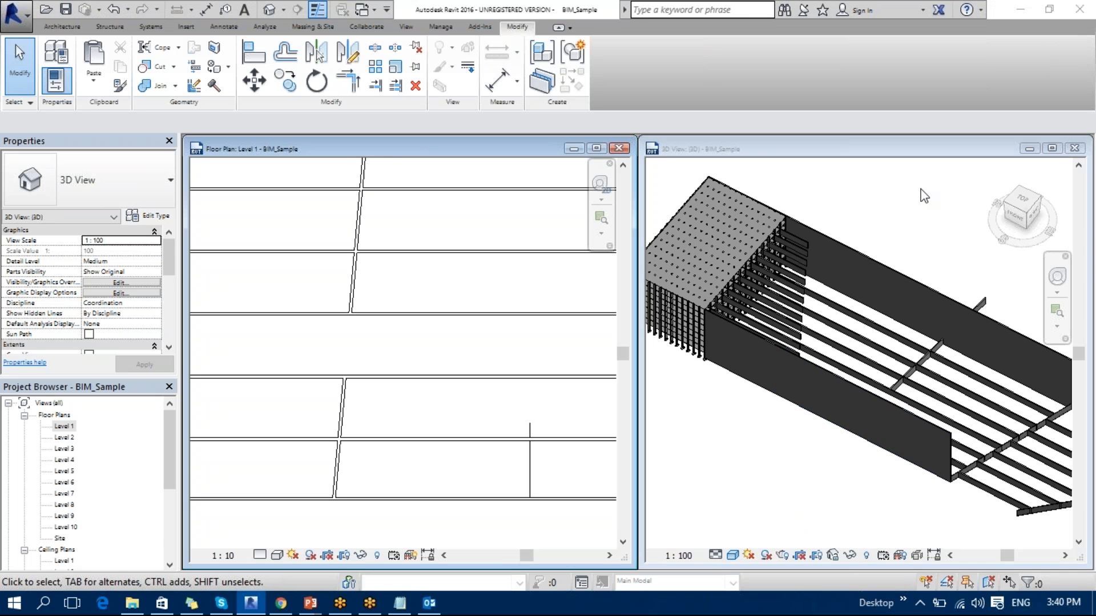
- Try removing an inner segment of the slanted wall across two long walls above the existing gap, and undo that split
click(433, 399)
scroll(412, 309, down, 2)
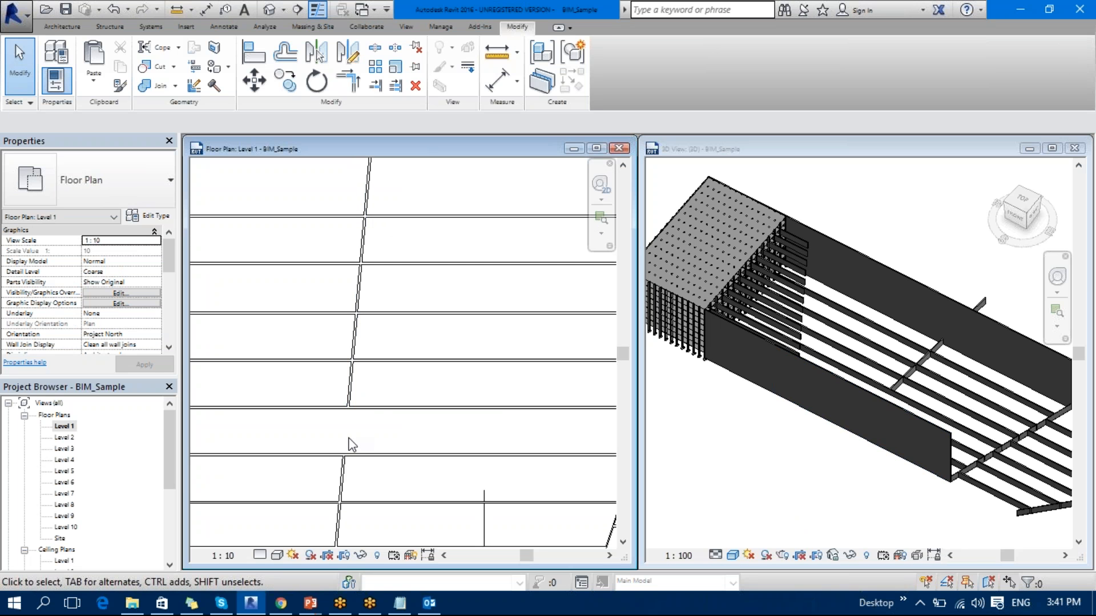
scroll(367, 400, up, 3)
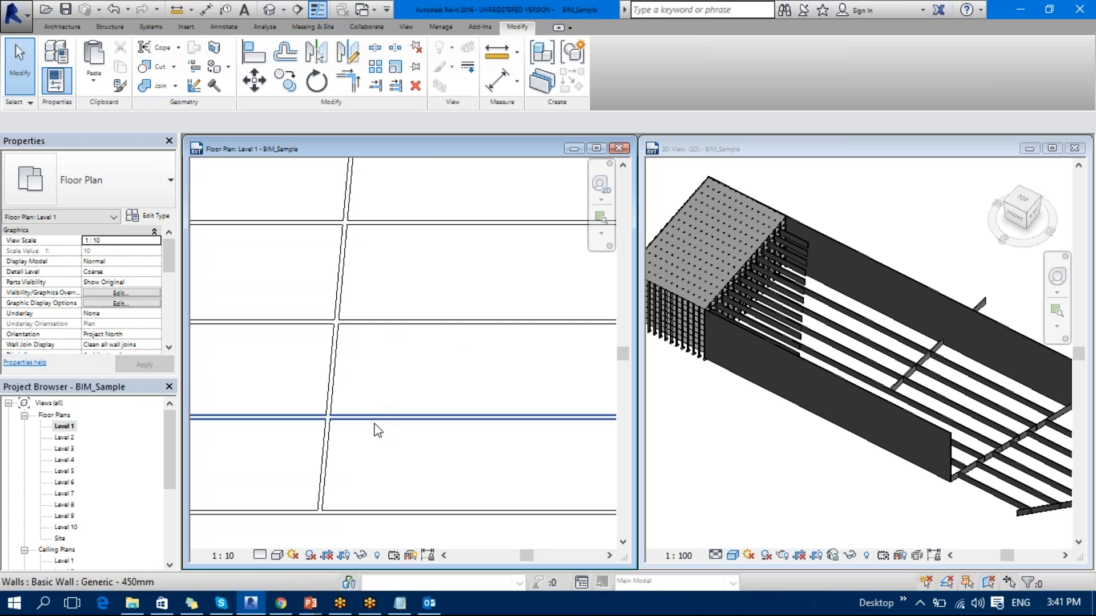
key(s)
key(l)
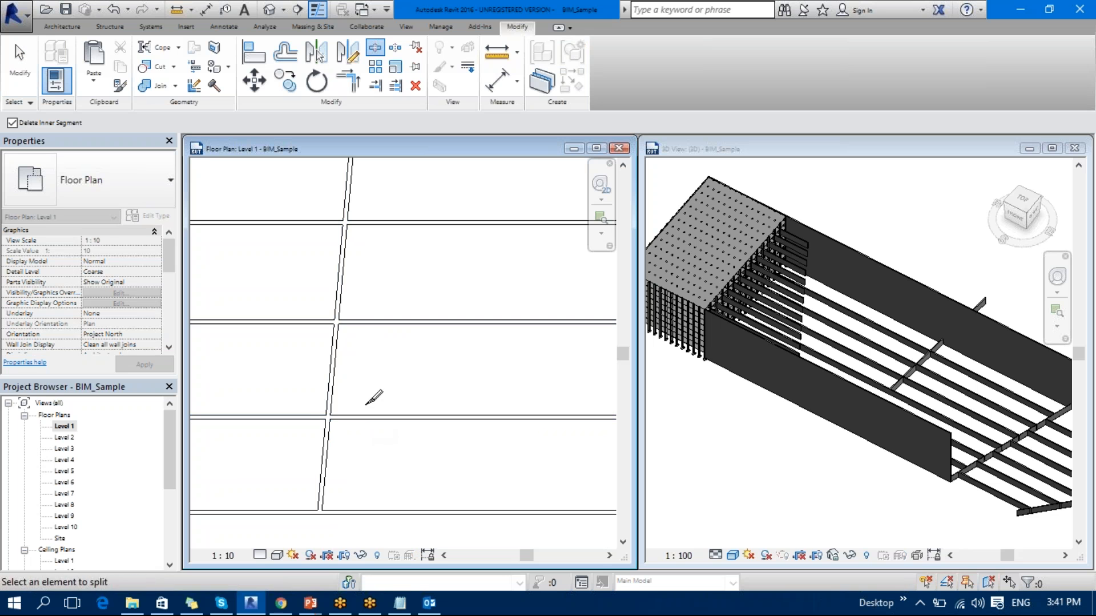
click(340, 307)
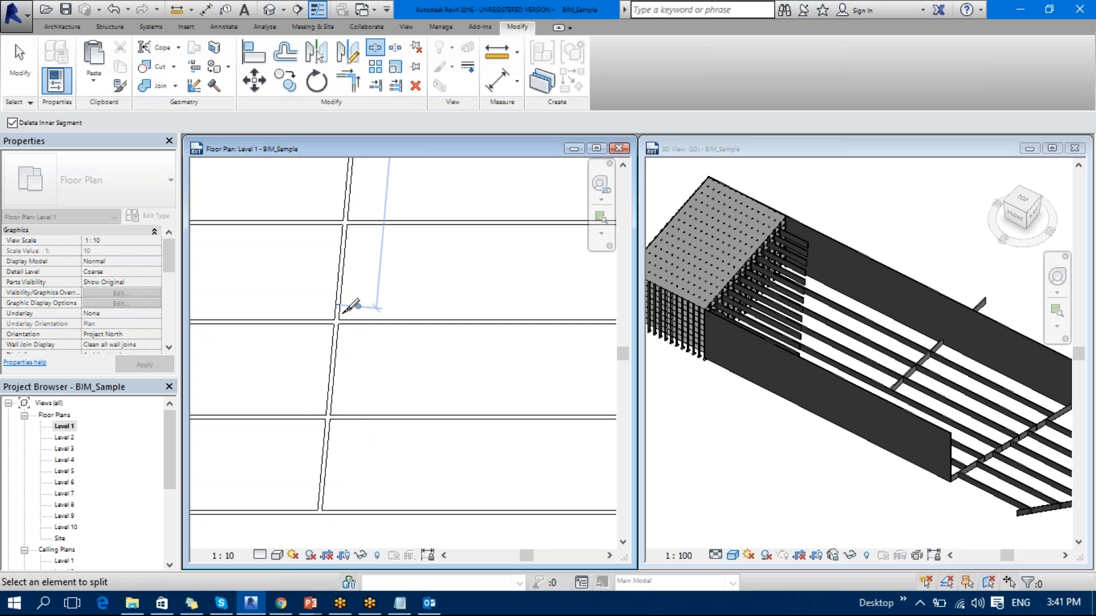
click(328, 440)
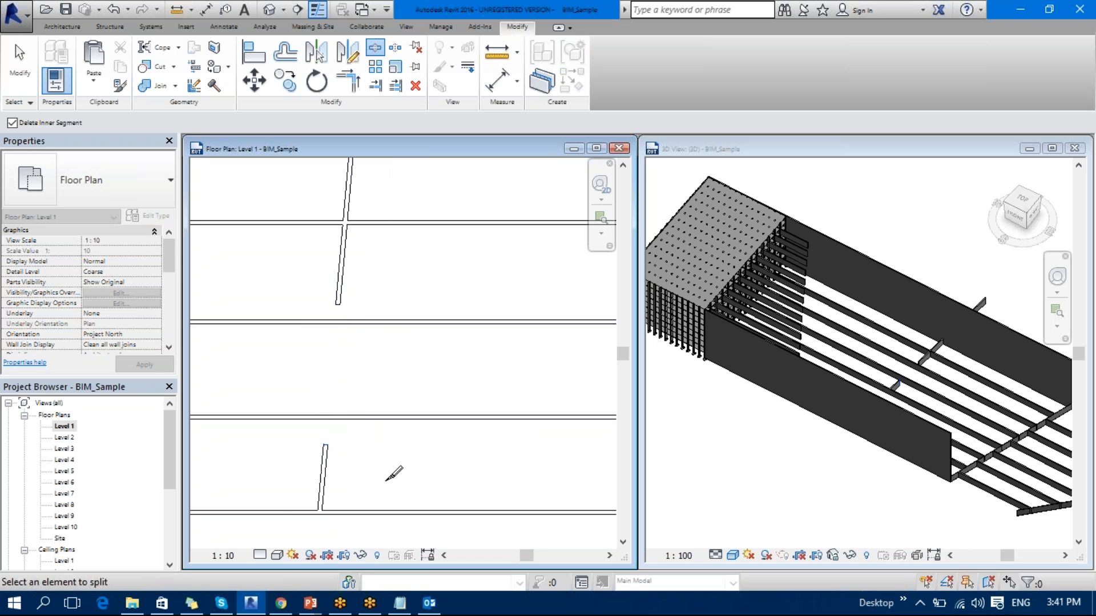
key(ctrl+z)
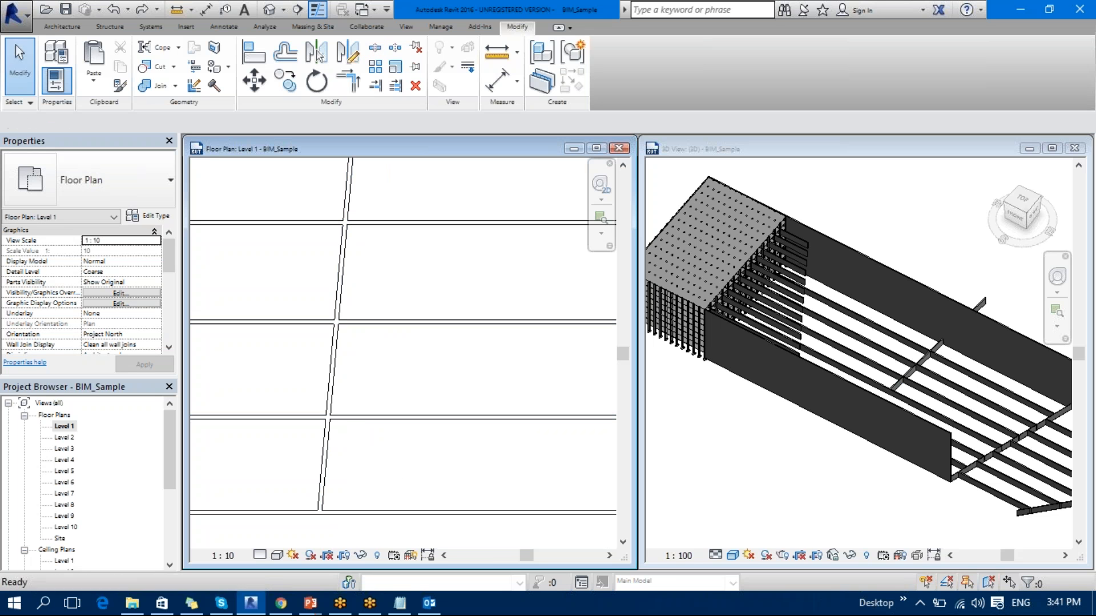
- Split the slanted wall at two points around two long-wall crossings with Delete Inner Segment turned off
key(s)
key(l)
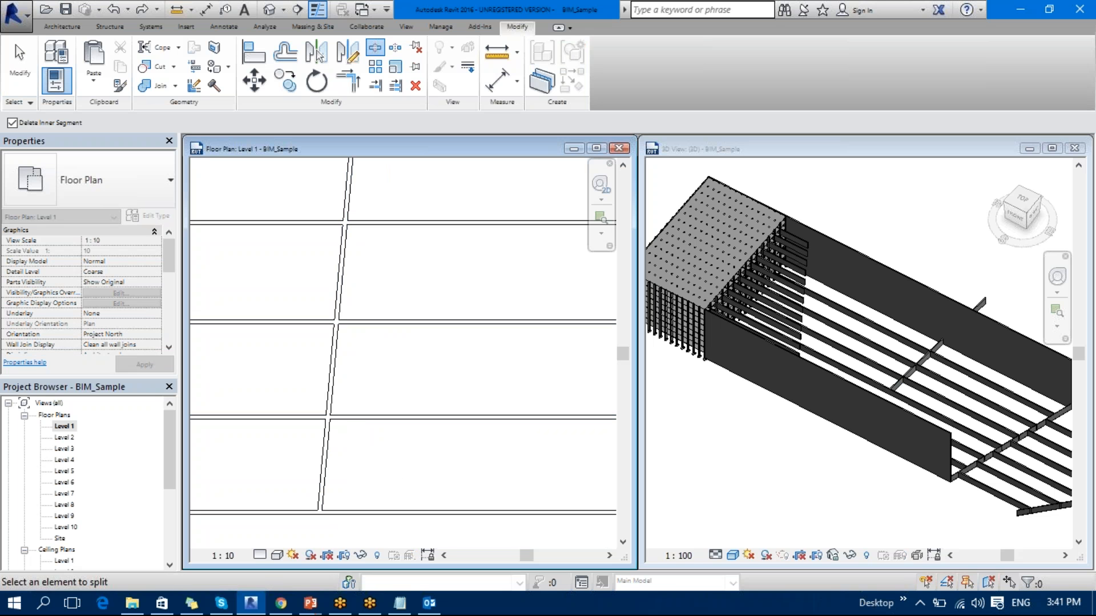
click(12, 123)
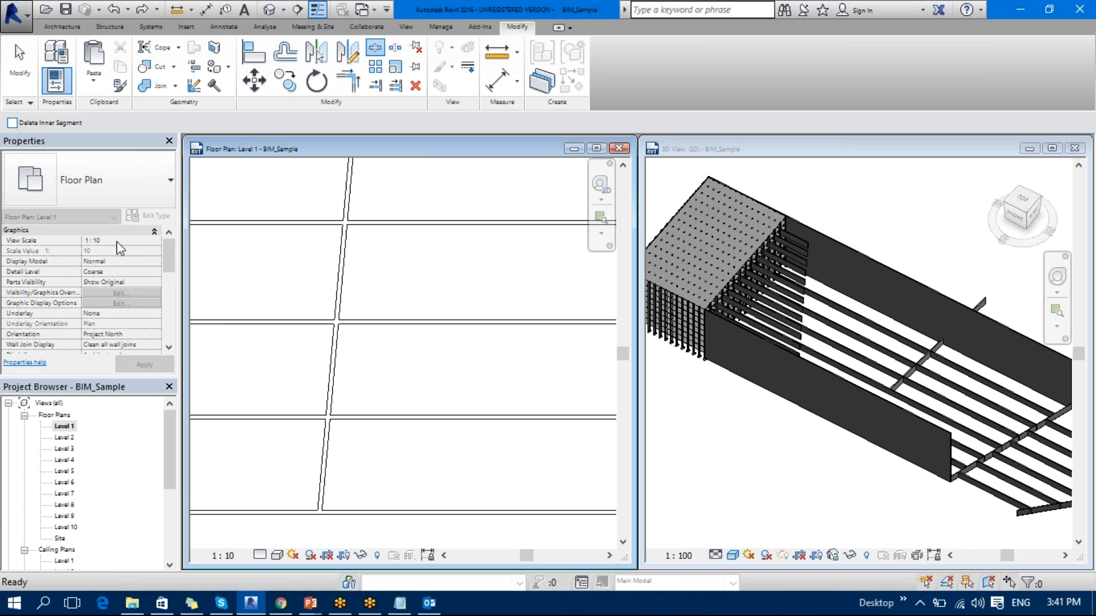
click(336, 320)
click(326, 434)
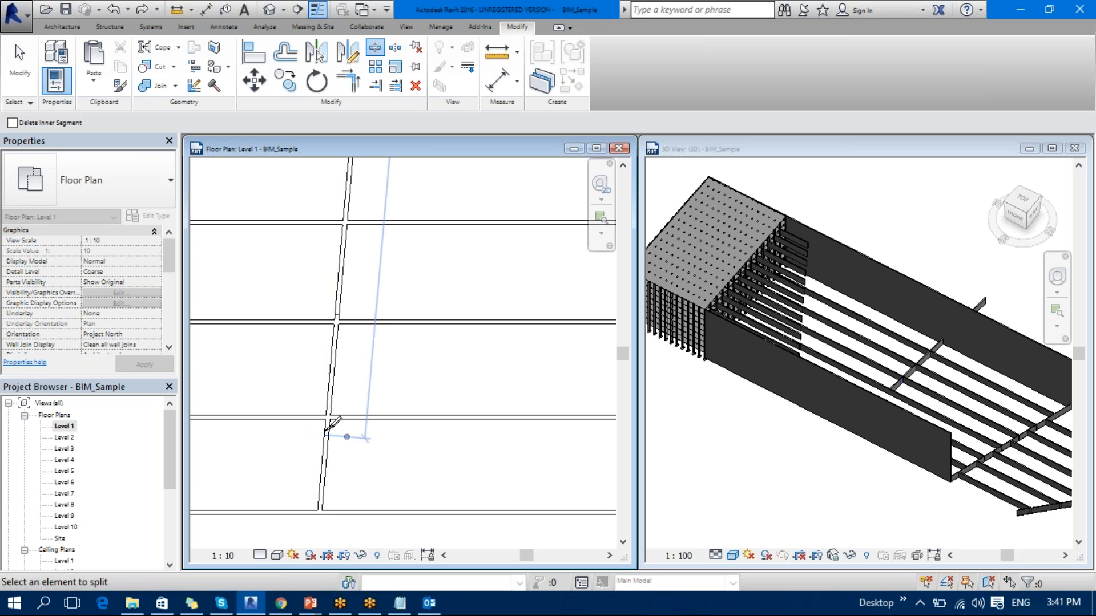
- Trim the new middle piece of the slanted wall into corners with the long walls above and below it
key(Escape)
key(t)
key(r)
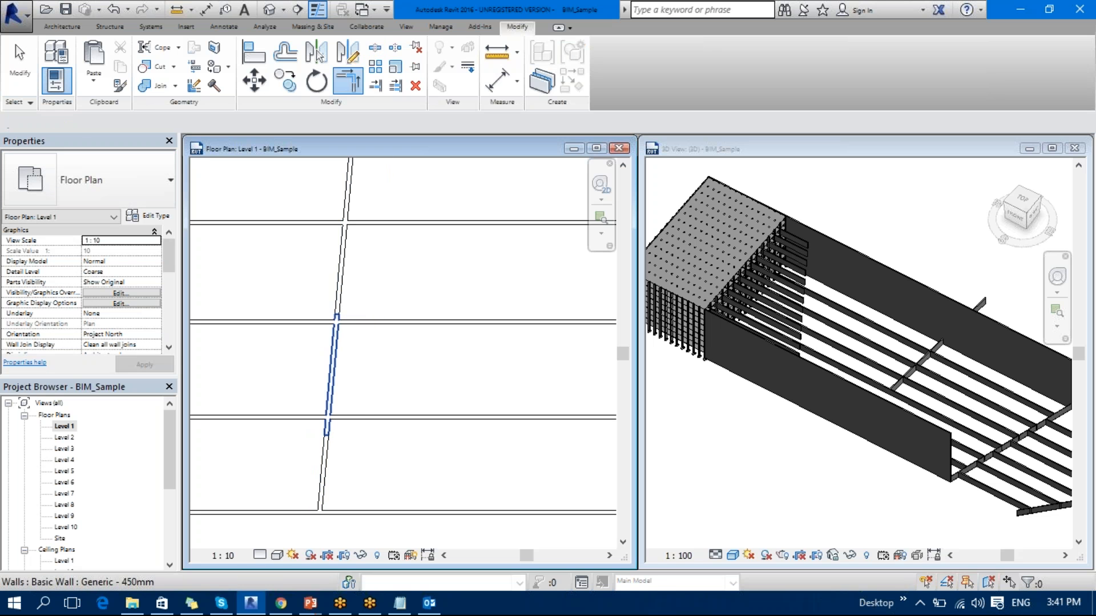
click(341, 353)
click(378, 324)
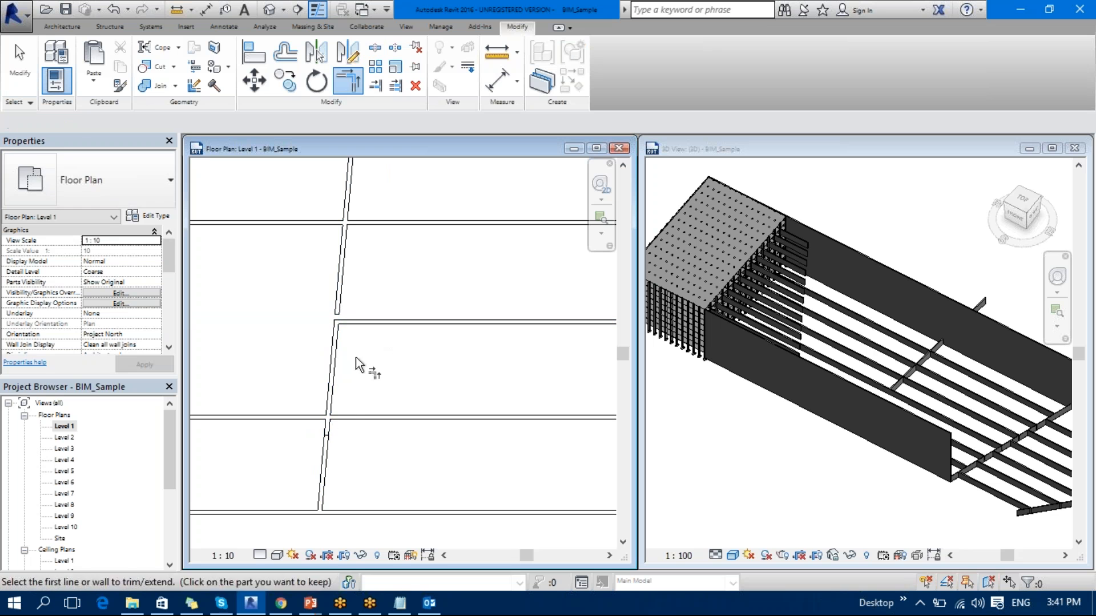
click(333, 368)
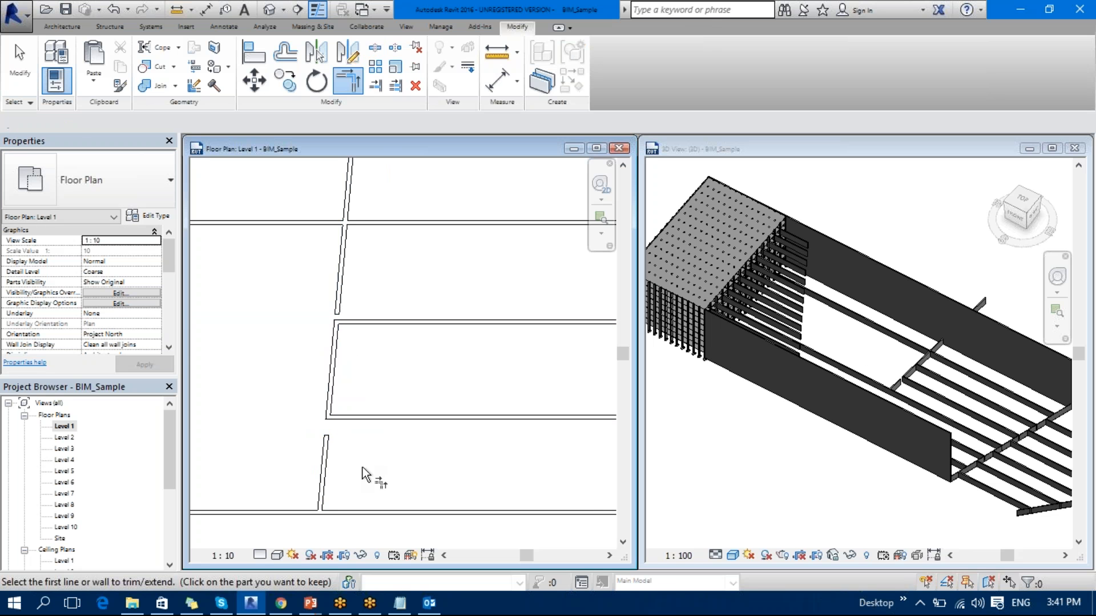
middle_drag(361, 474, 369, 456)
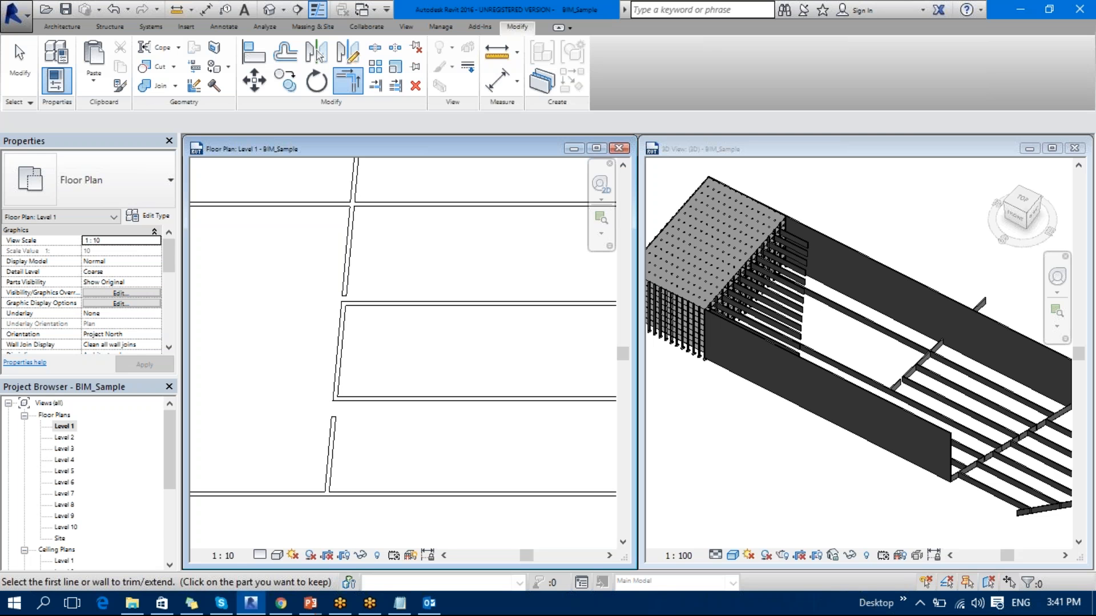
- Split the remaining upper part of the slanted wall about 15000 mm from its lower end, between two long walls
middle_drag(362, 362, 332, 411)
key(Escape)
key(s)
key(l)
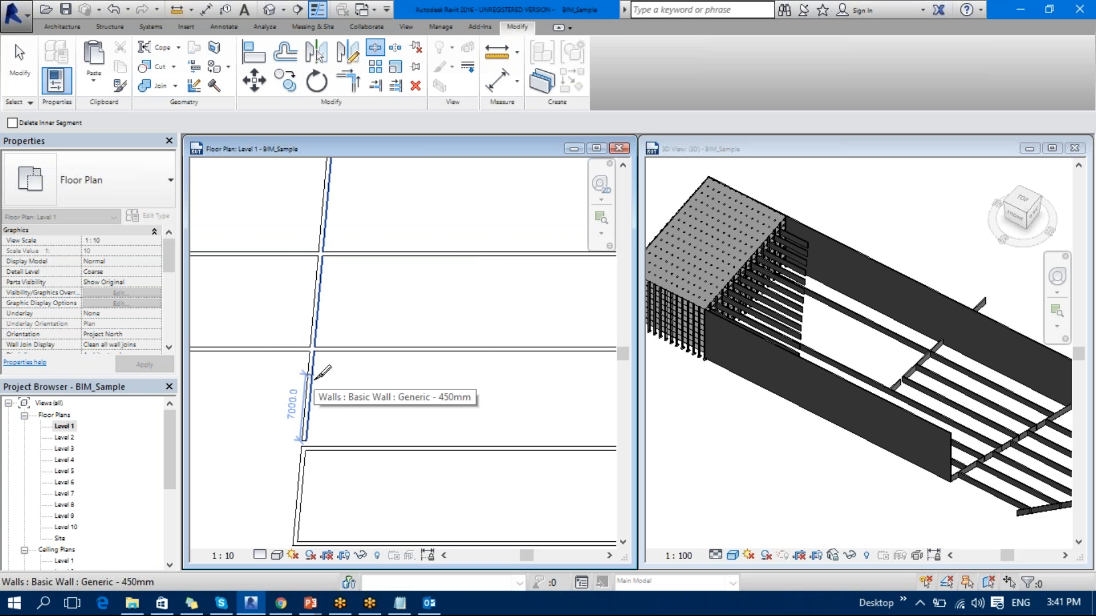
click(320, 296)
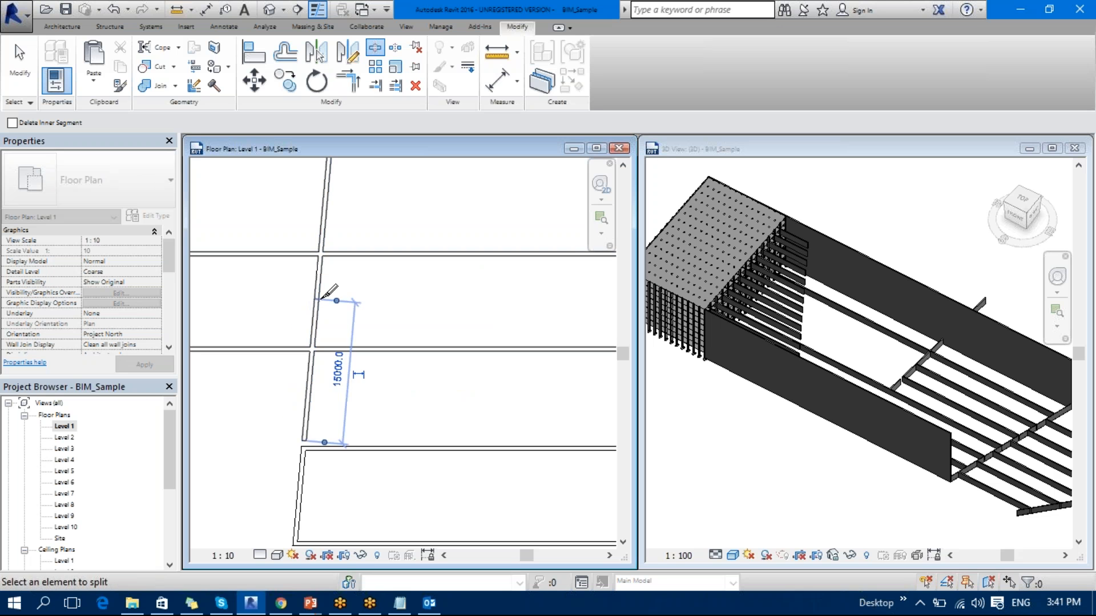
key(Escape)
key(Escape)
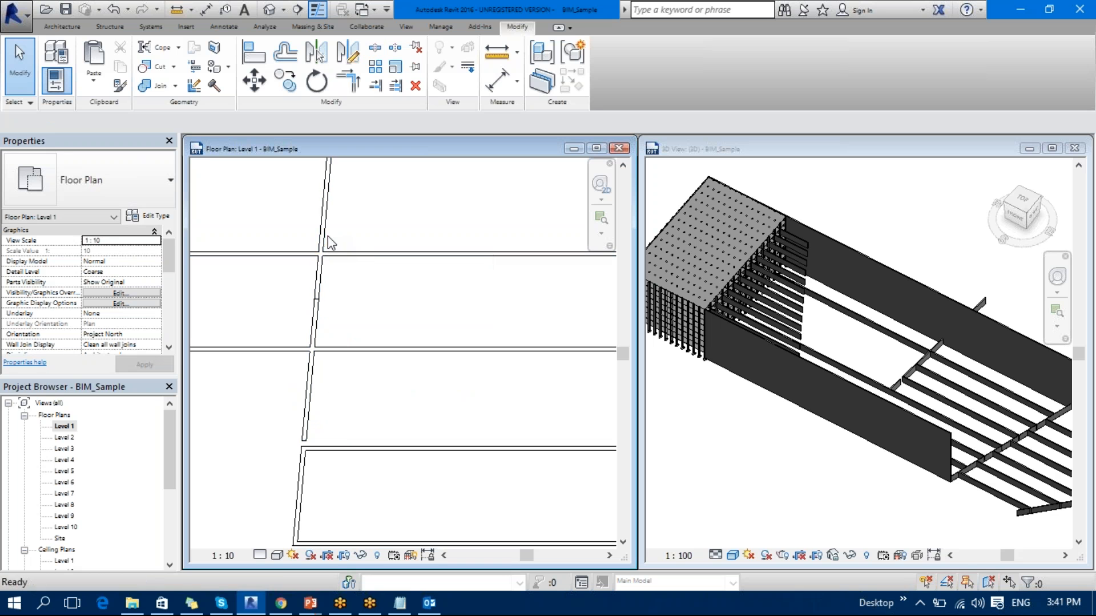
- Trim the slanted wall's upper piece and the long wall it meets above the split into a corner, unjoining the conflicting elements
key(t)
key(r)
click(374, 258)
click(331, 214)
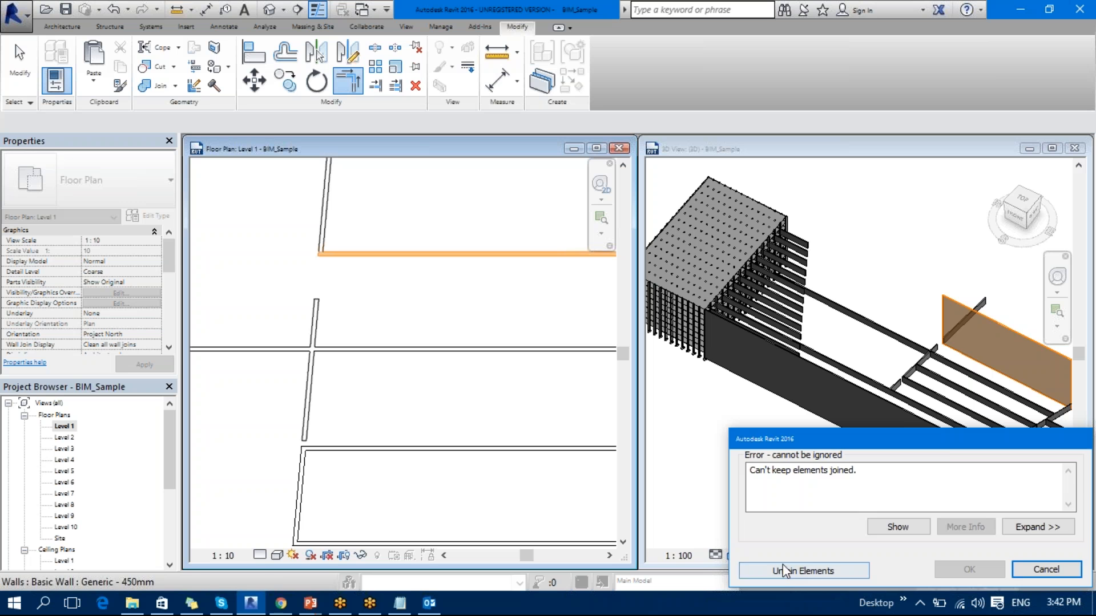
click(789, 570)
- Trim the slanted wall's lower piece into corners with the long walls above and below it
click(317, 316)
click(366, 255)
click(313, 331)
click(366, 349)
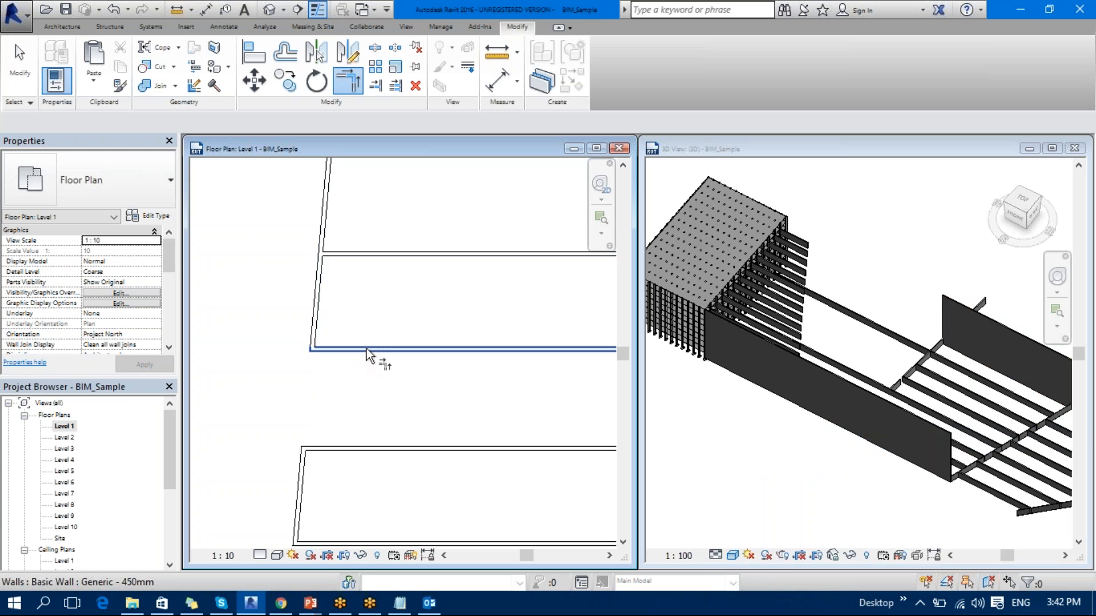
click(318, 280)
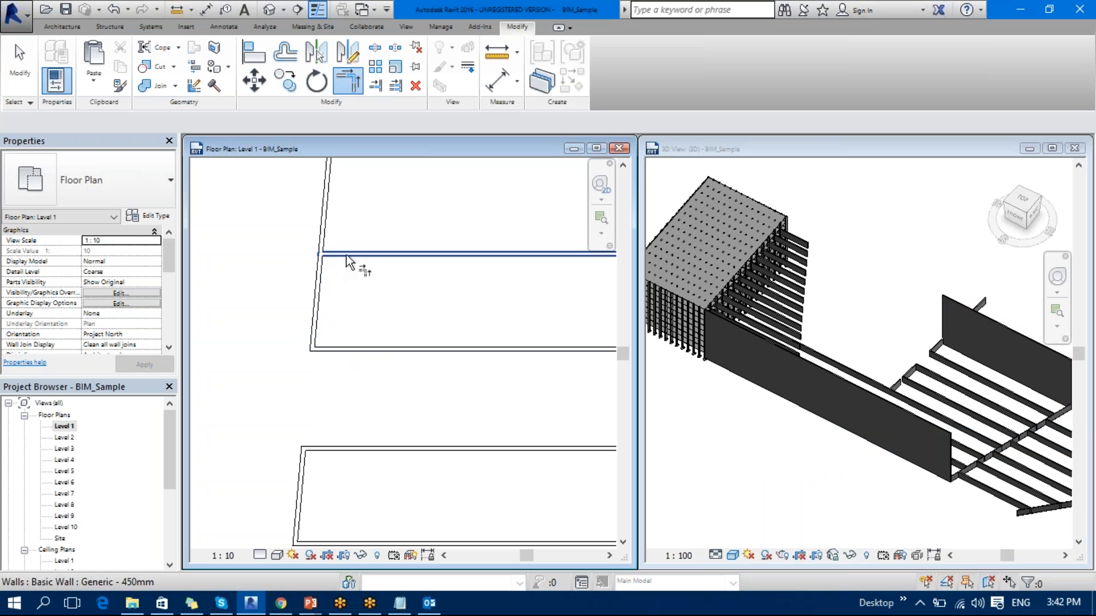
key(Escape)
key(Escape)
- Delete the leftover slanted wall piece above the uppermost long wall
middle_drag(371, 306, 371, 342)
click(266, 305)
key(Delete)
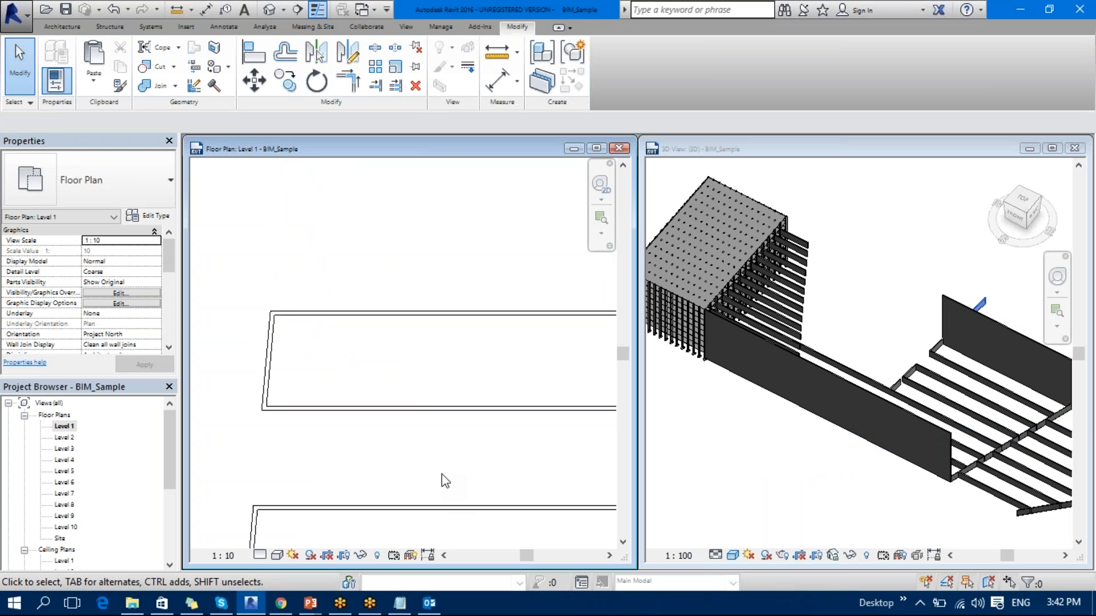
- Split the 200 mm slanted wall at the other end of the long walls, midway between two long-wall junctions
scroll(410, 374, down, 2)
middle_drag(410, 380, 250, 358)
scroll(375, 349, down, 2)
middle_drag(374, 348, 311, 332)
scroll(459, 300, up, 3)
middle_drag(484, 358, 430, 326)
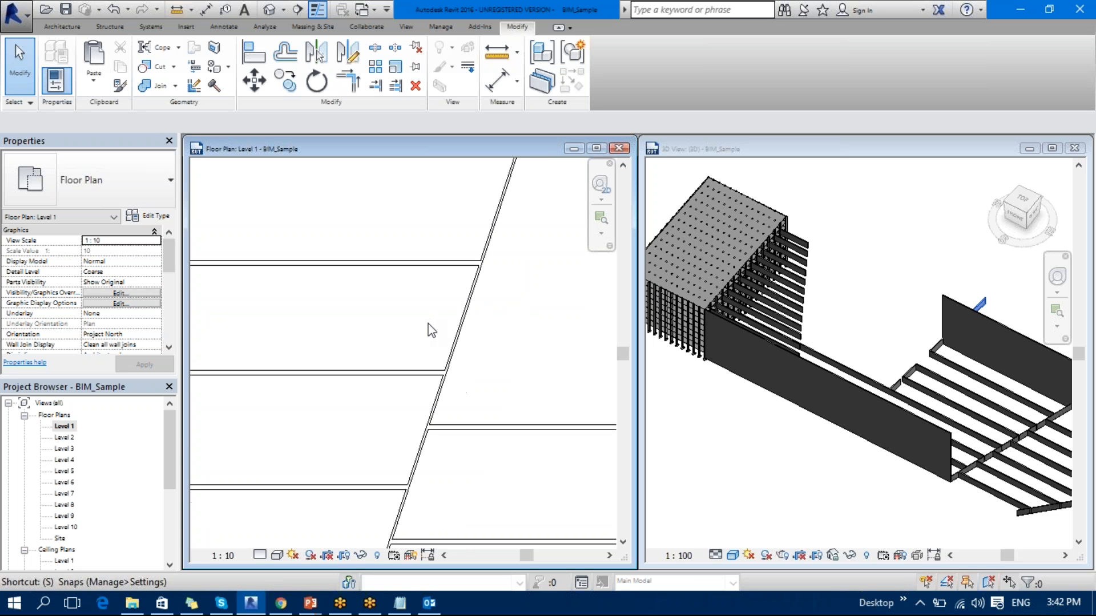
key(s)
key(l)
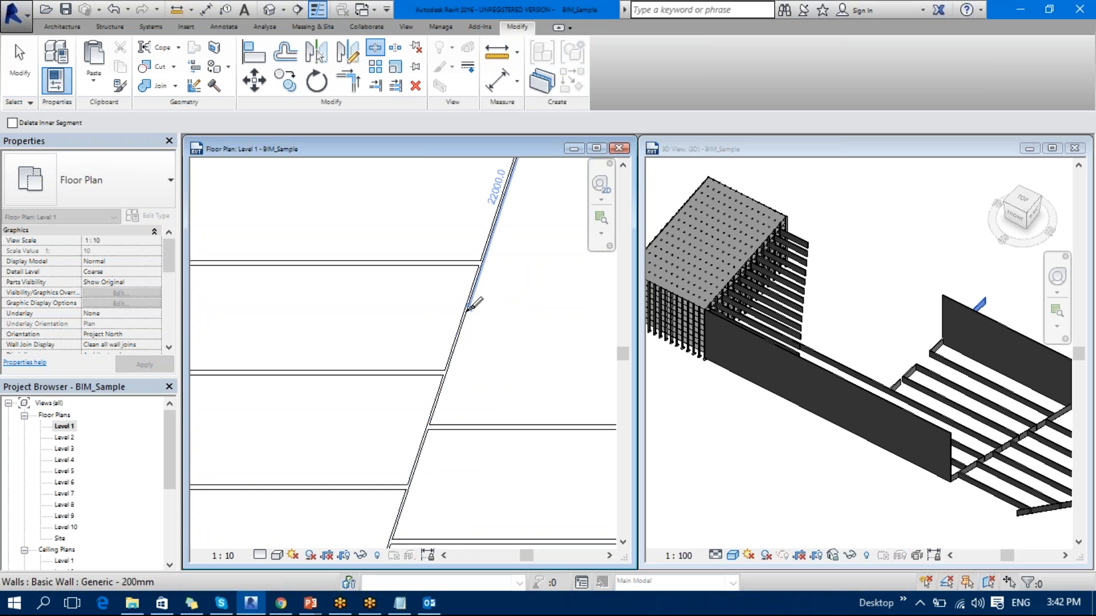
middle_drag(431, 423, 437, 363)
scroll(434, 391, up, 2)
middle_drag(465, 300, 429, 445)
click(455, 326)
key(Escape)
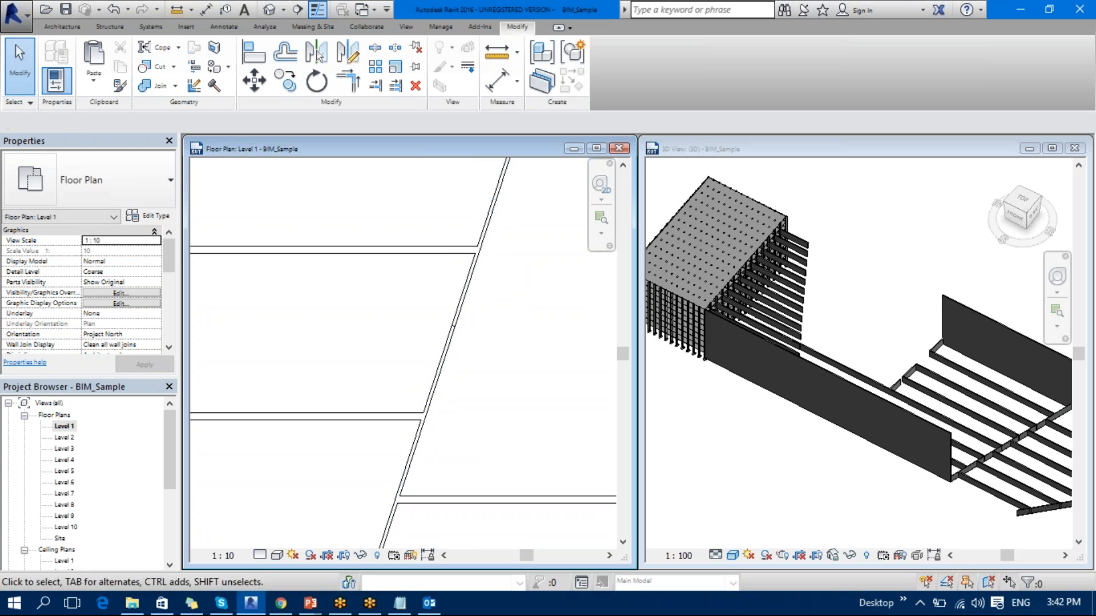
- Trim the split wall's lower piece to the long wall below the split and its upper piece to the long wall above
click(406, 455)
click(391, 416)
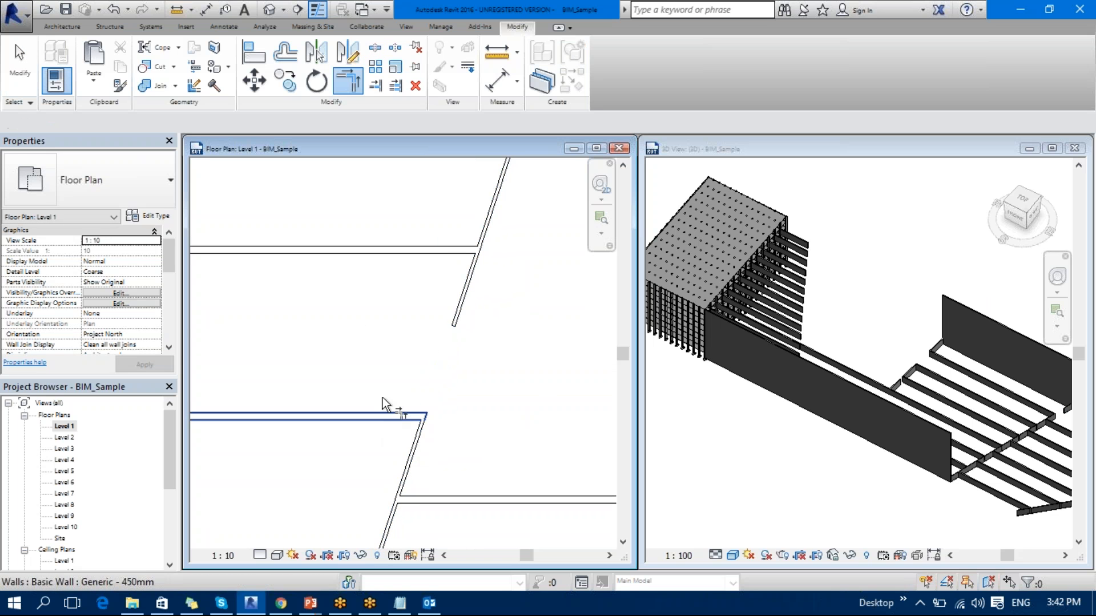
middle_drag(359, 332, 402, 409)
click(462, 324)
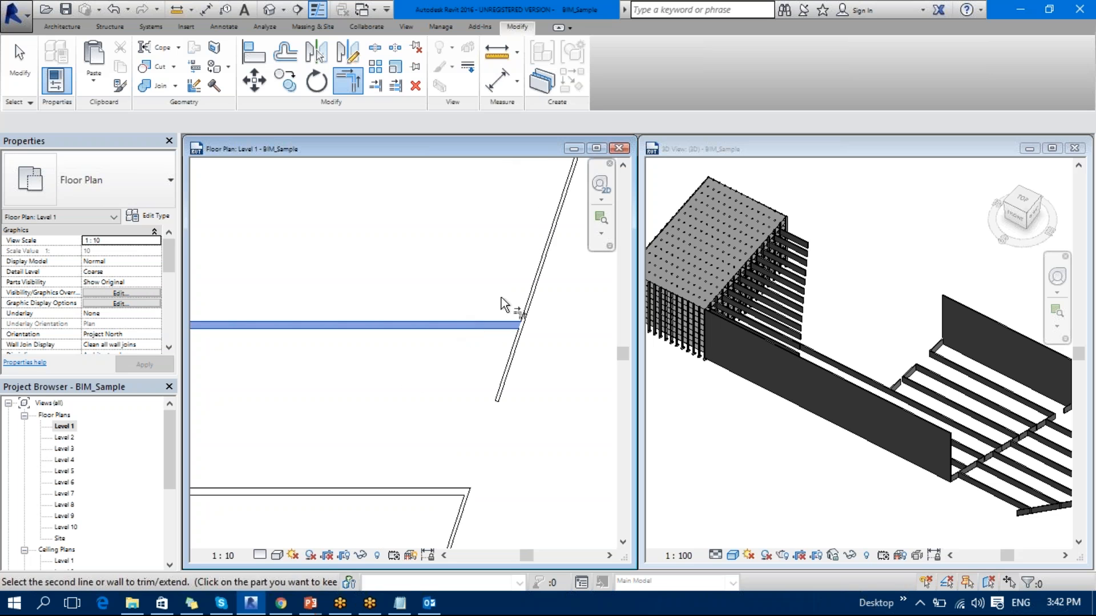
middle_drag(546, 285, 502, 362)
key(Escape)
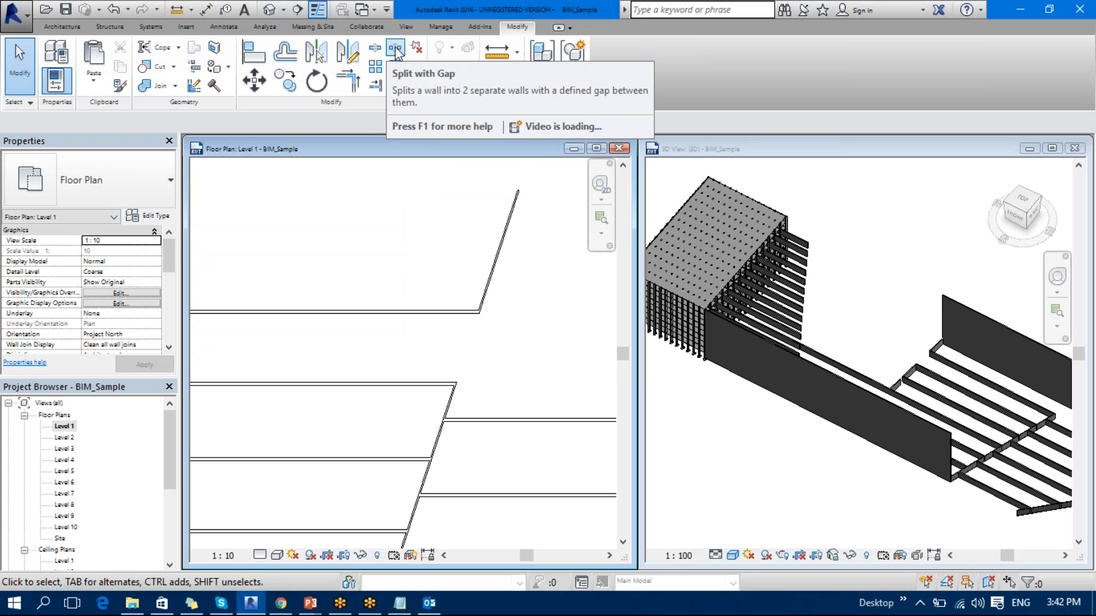
- Split the upper slanted wall with a gap at one point, using a joint gap of 50 mm
click(395, 50)
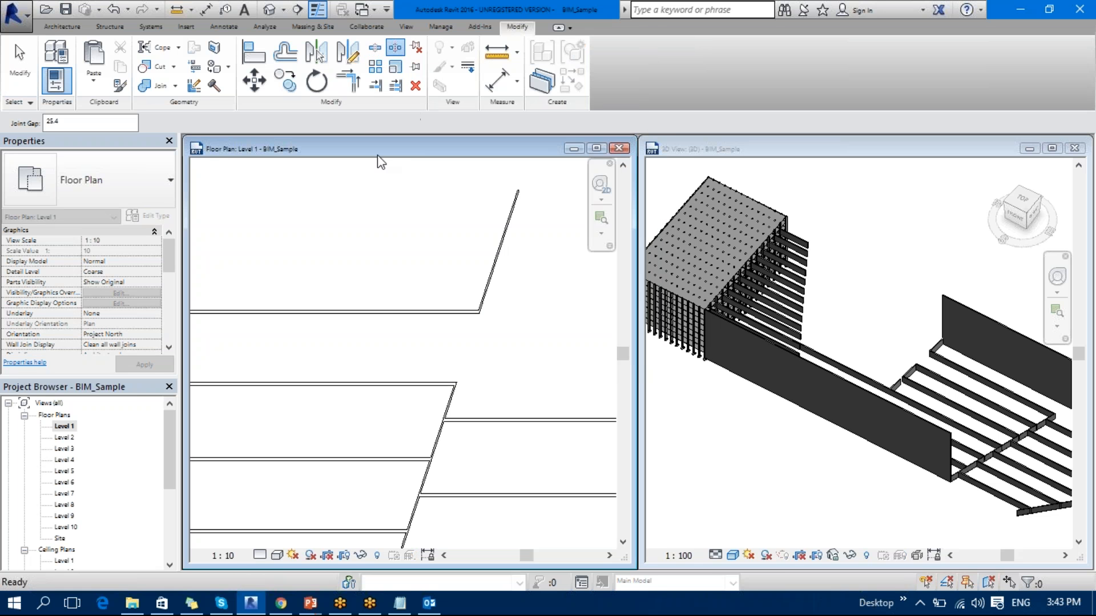
double_click(60, 121)
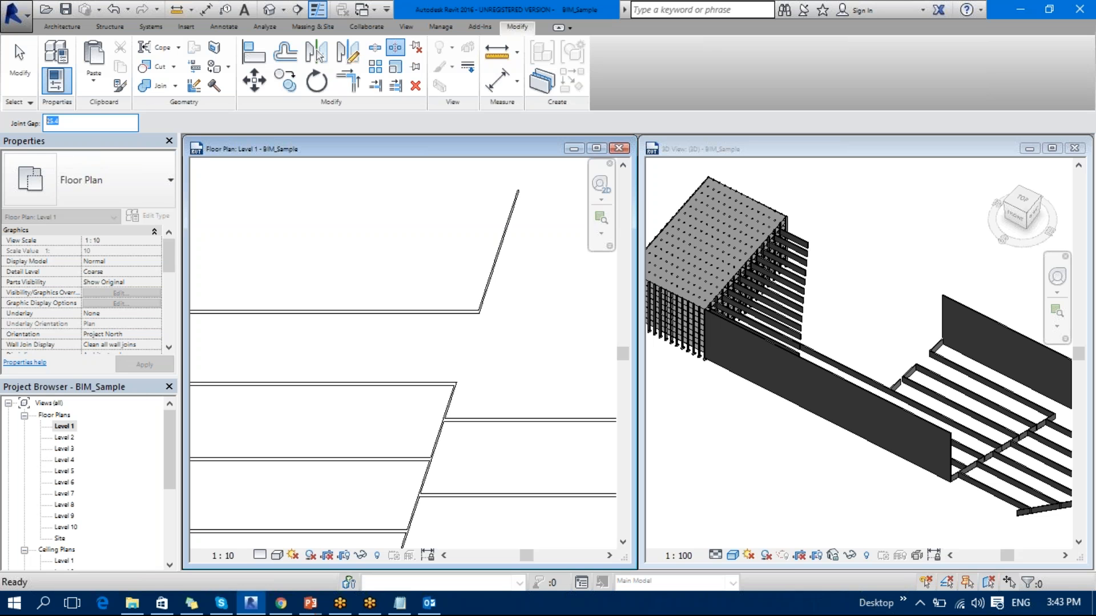
key(Return)
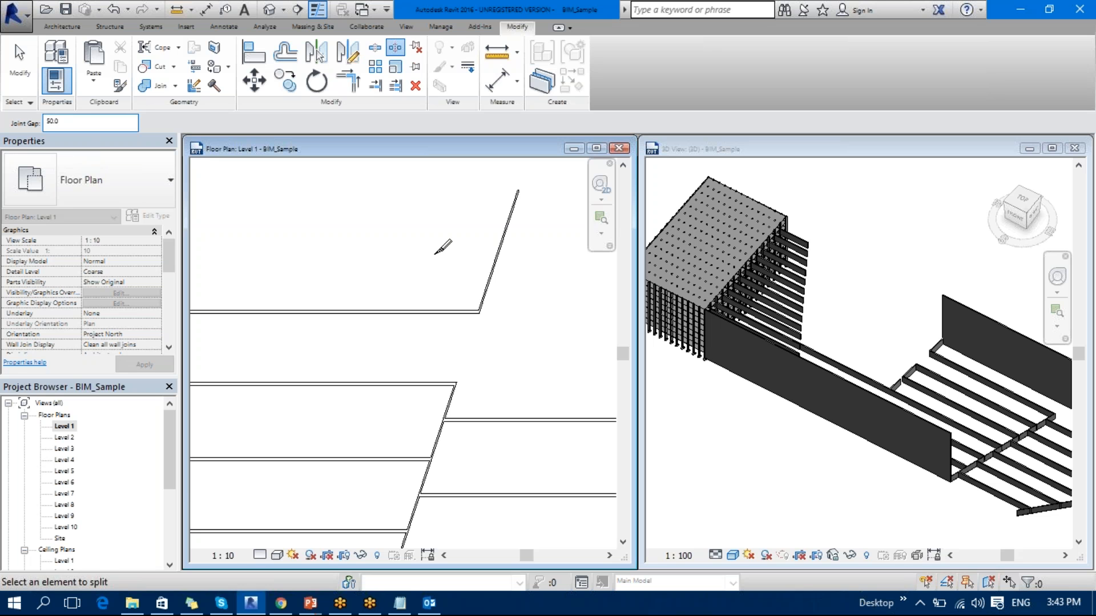
scroll(498, 248, up, 5)
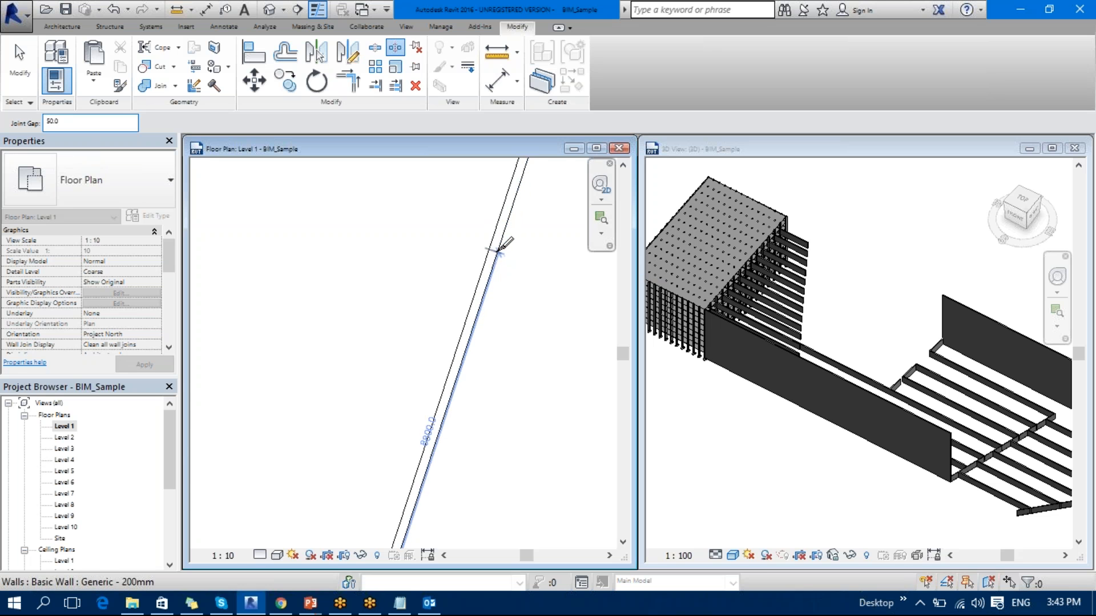
click(495, 249)
scroll(508, 273, up, 3)
middle_drag(513, 277, 481, 486)
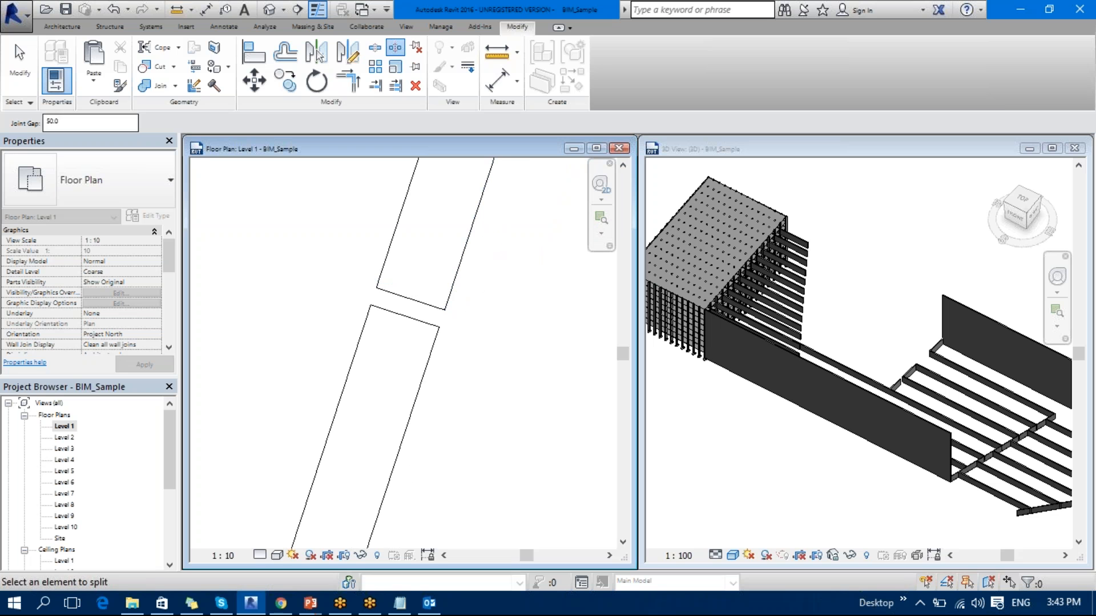
- Allow joining at the gap end of the slanted wall's lower piece and deselect the wall
key(Escape)
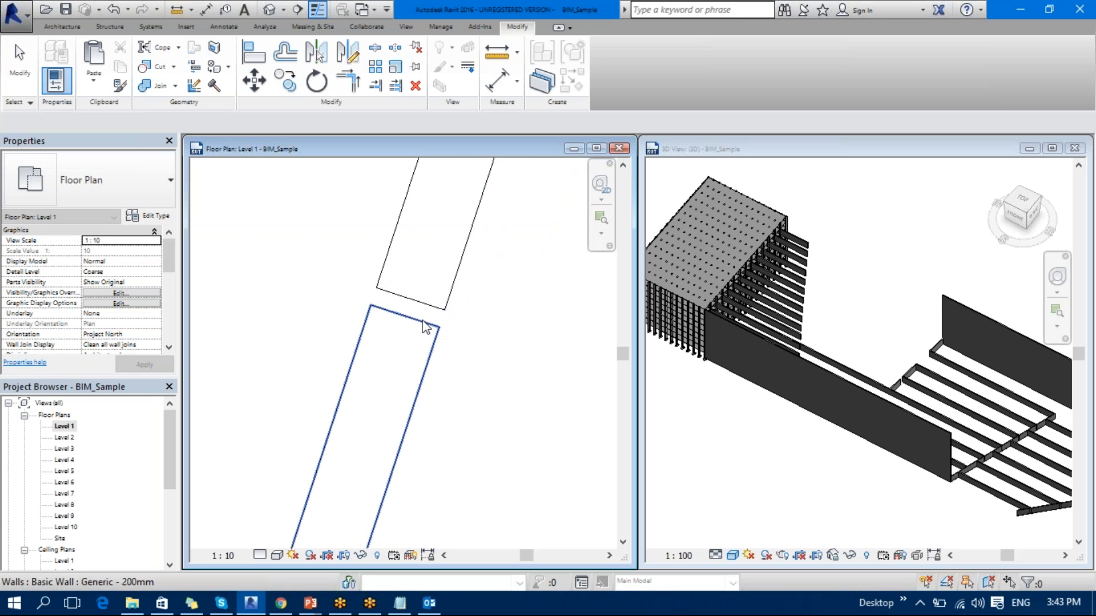
click(425, 327)
scroll(506, 352, up, 2)
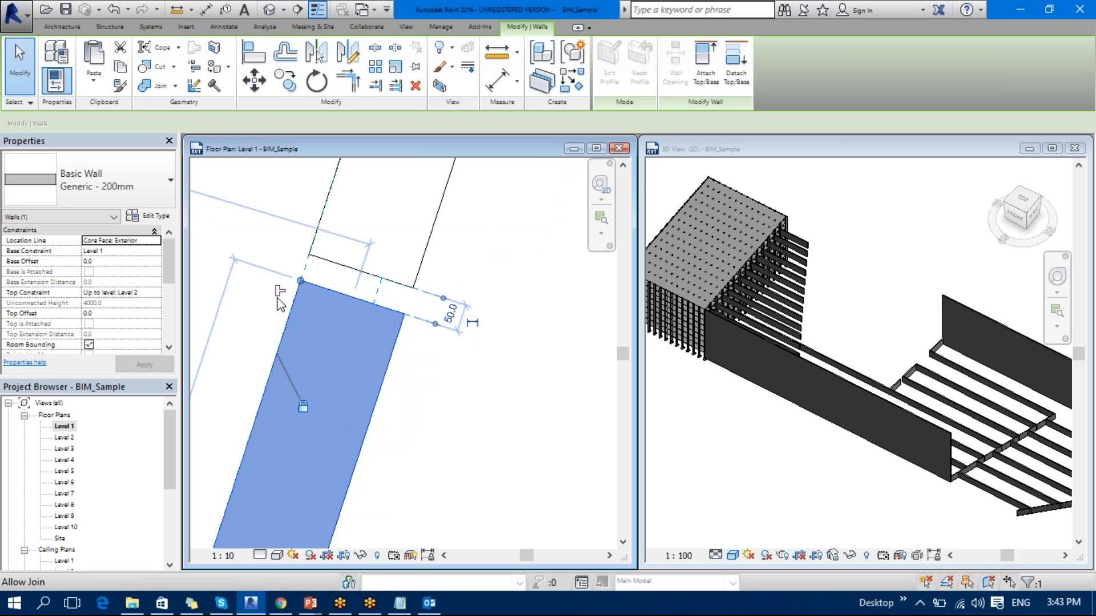
scroll(280, 297, up, 2)
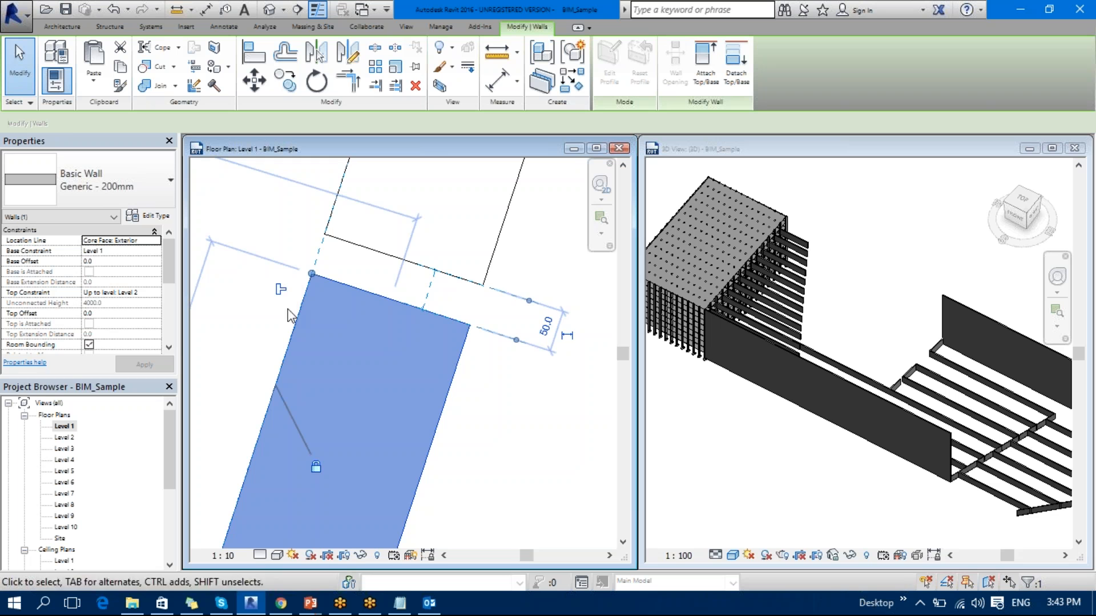
click(280, 293)
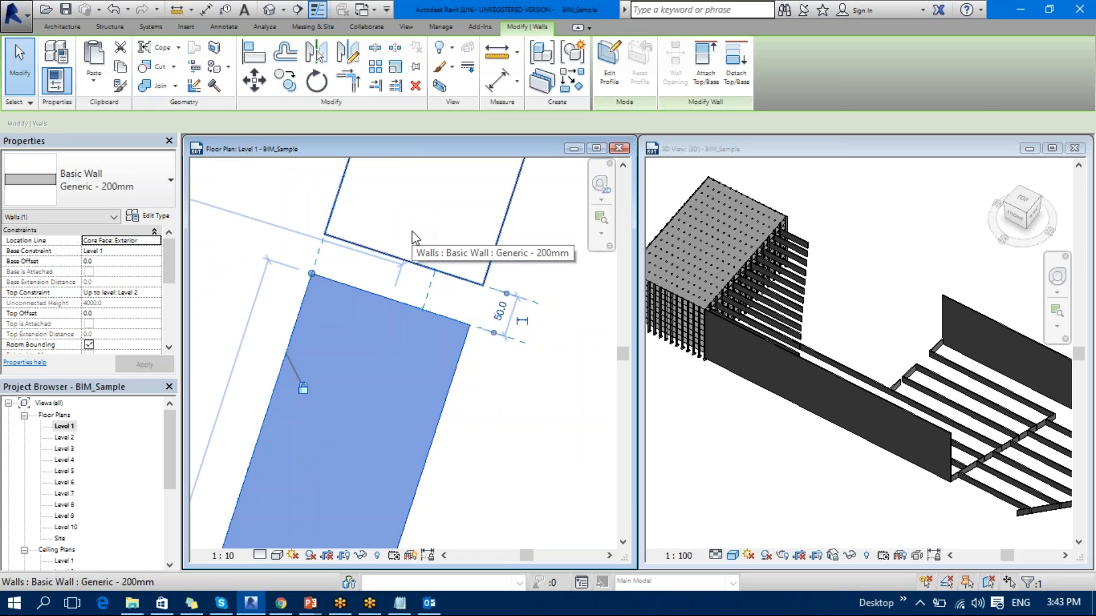
scroll(413, 239, down, 10)
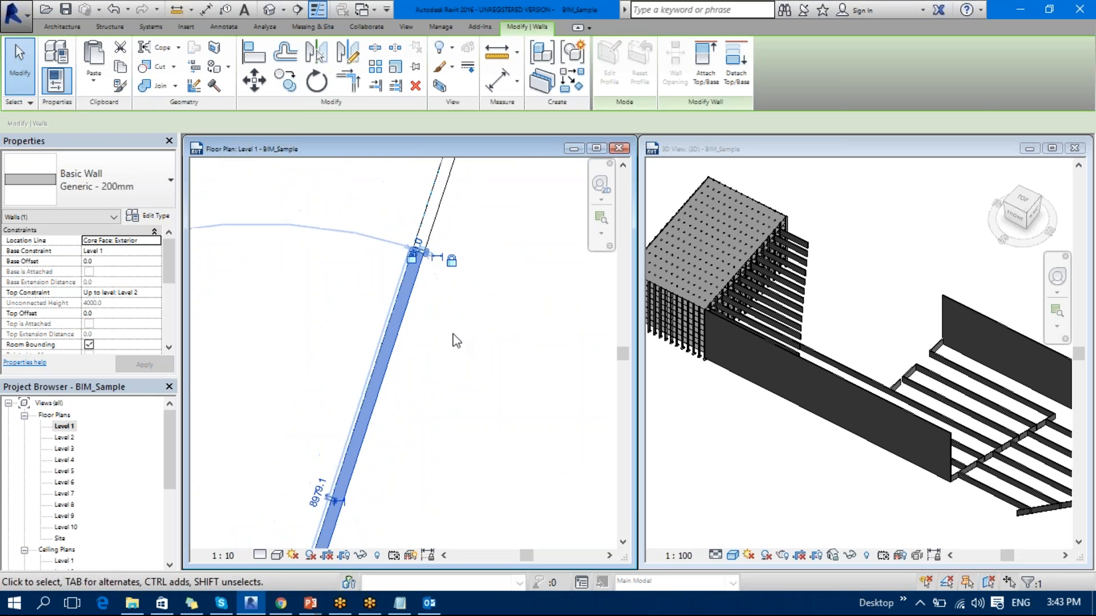
click(406, 329)
- Split the slanted wall with a 300 mm joint gap about 2450 mm from its upper end
scroll(403, 324, down, 1)
middle_drag(402, 325, 345, 442)
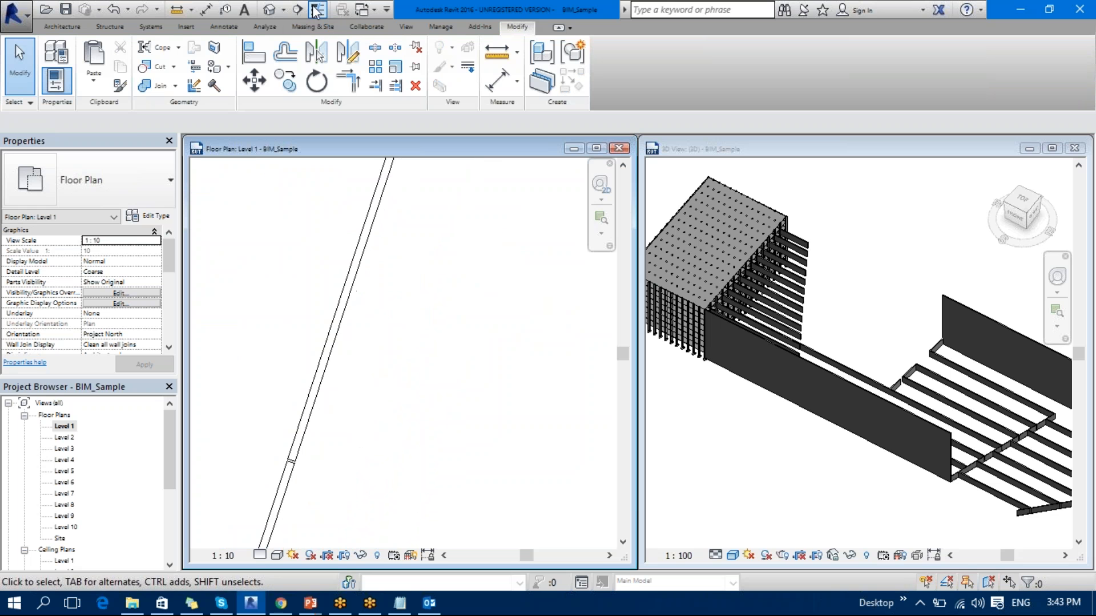
click(395, 49)
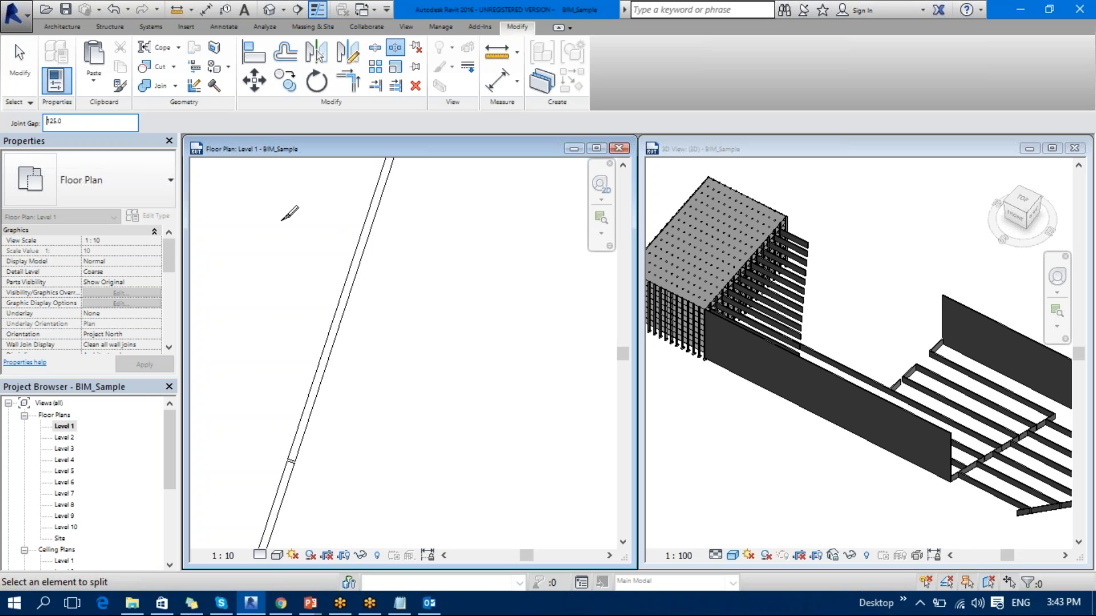
drag(64, 121, 18, 112)
click(371, 232)
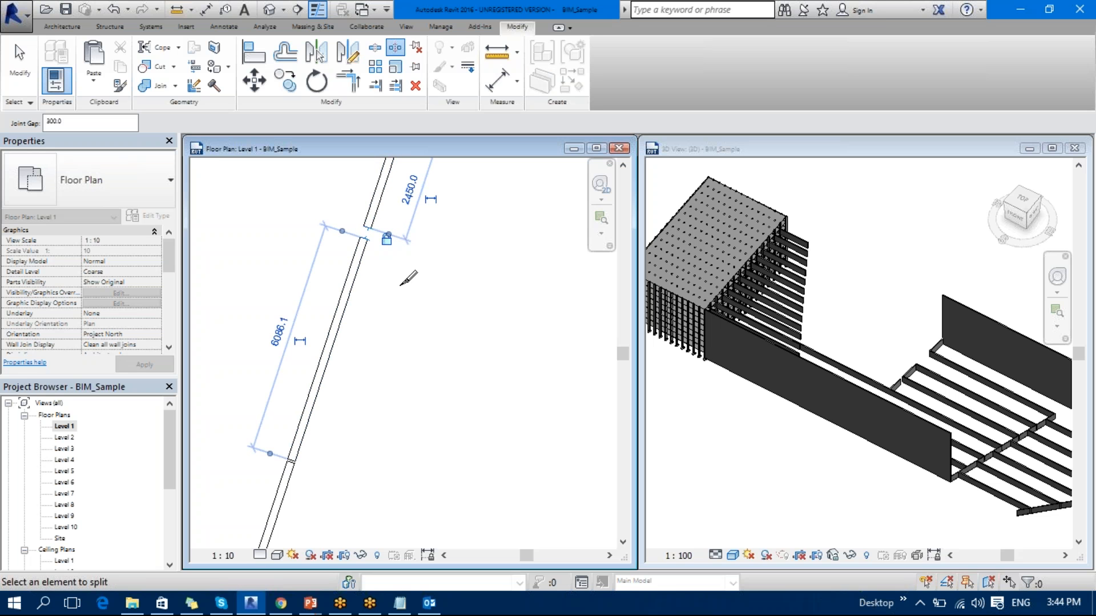
scroll(393, 251, up, 2)
middle_drag(402, 271, 427, 364)
scroll(344, 266, up, 2)
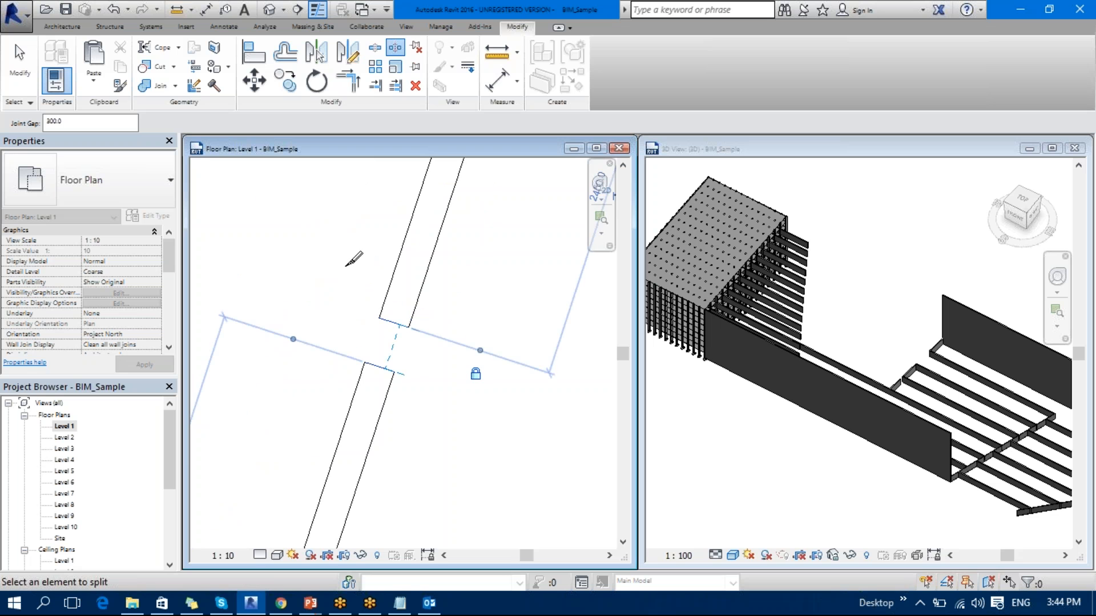
- Split the long wall adjoining the slanted wall at four points with a 300 mm joint gap
scroll(346, 265, down, 3)
middle_drag(380, 250, 461, 177)
scroll(360, 398, down, 2)
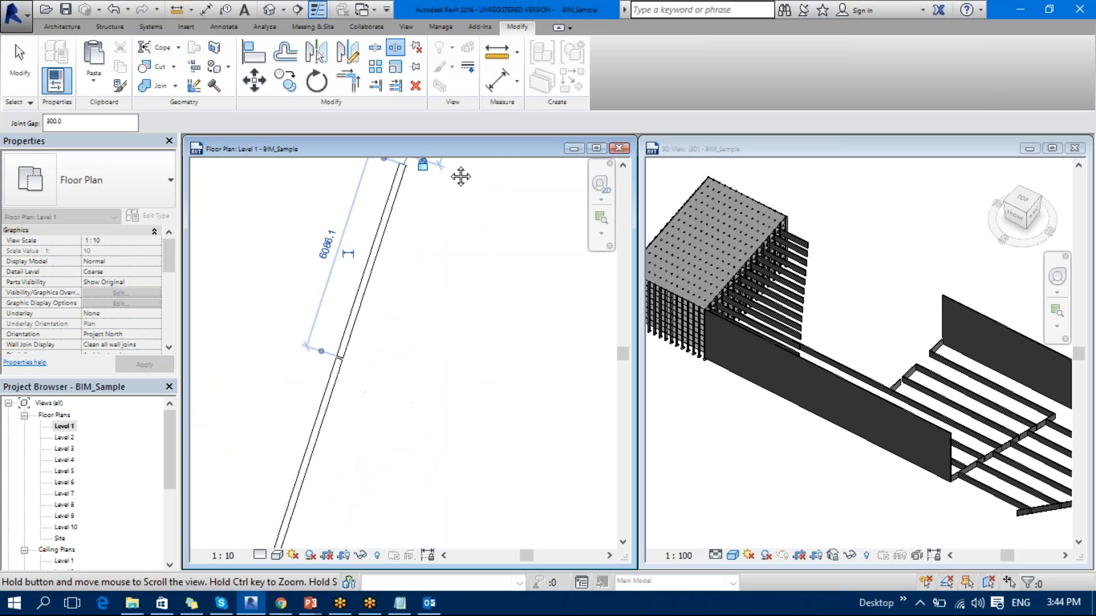
scroll(404, 281, down, 4)
middle_drag(374, 337, 525, 355)
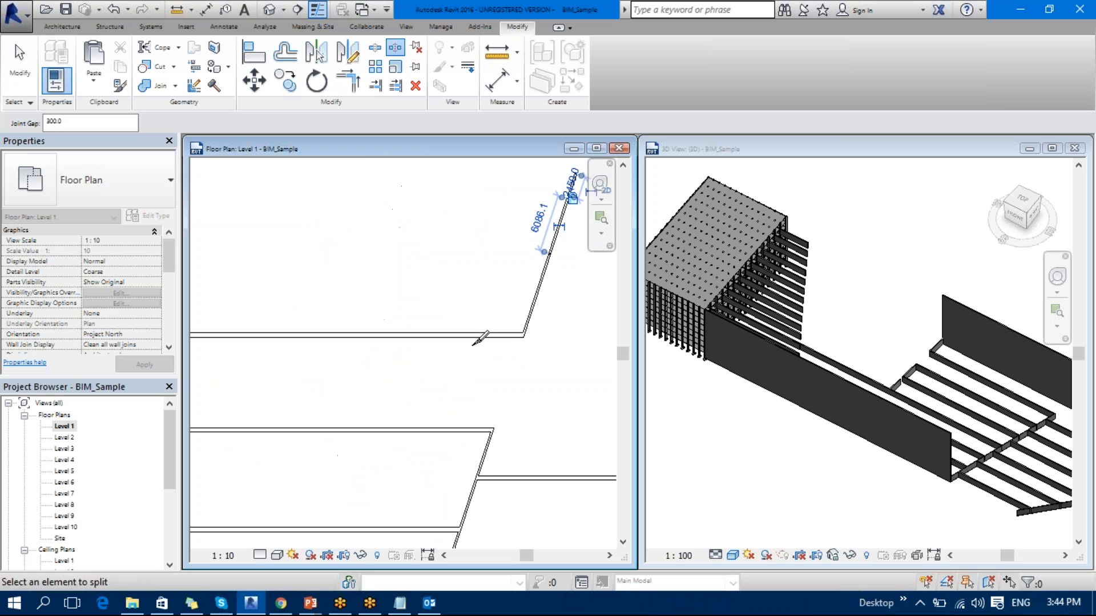
click(476, 335)
click(390, 336)
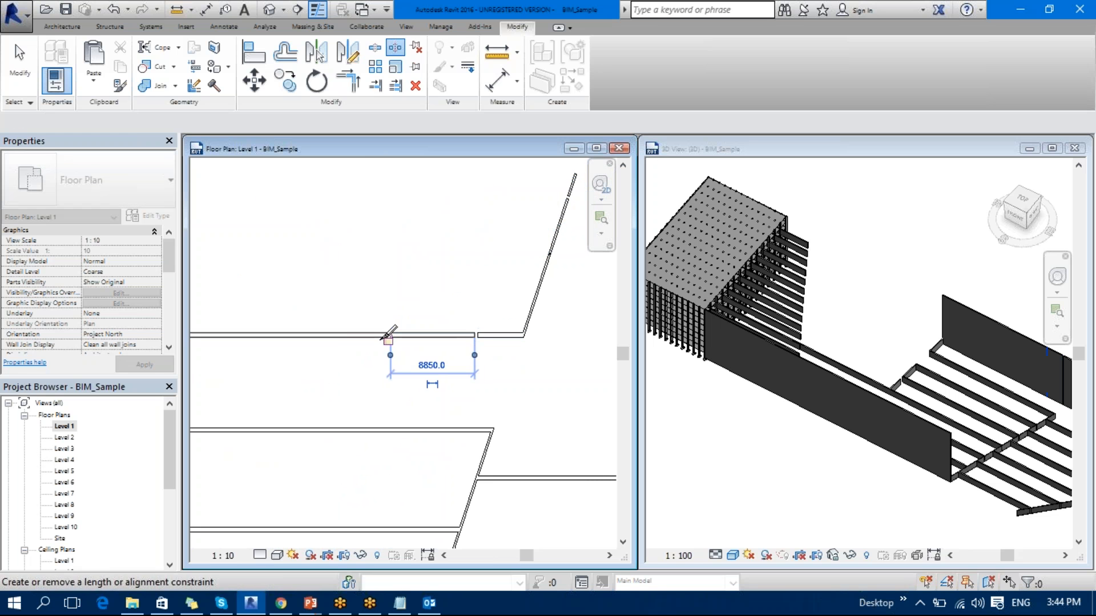
click(329, 336)
click(255, 336)
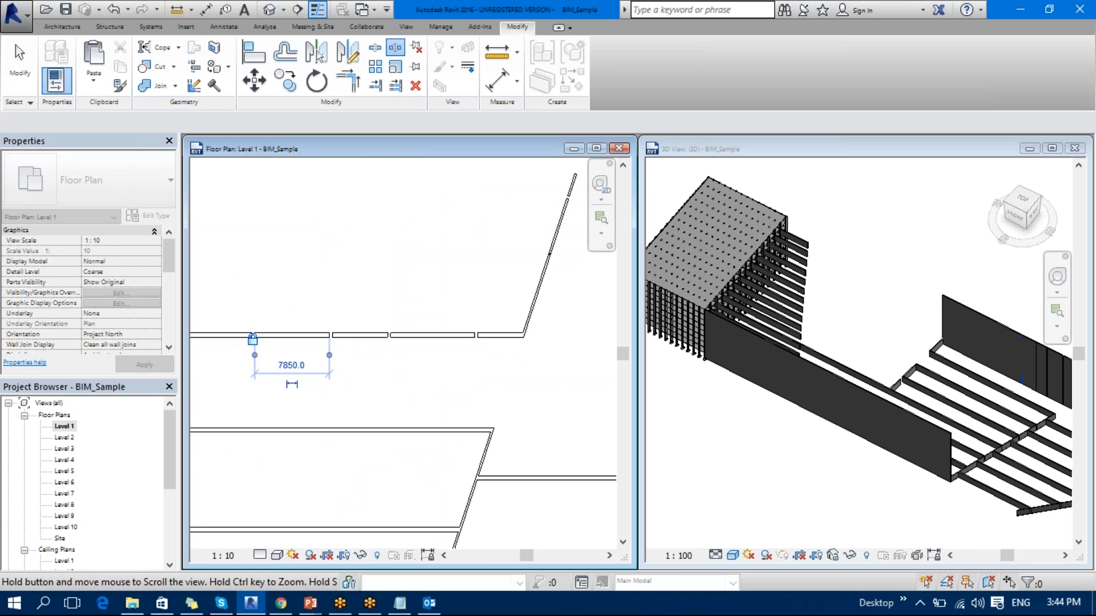
- Split the rest of the long upper wall at five more points with a 300 mm joint gap and end the command
middle_drag(254, 336, 399, 339)
click(330, 338)
click(245, 338)
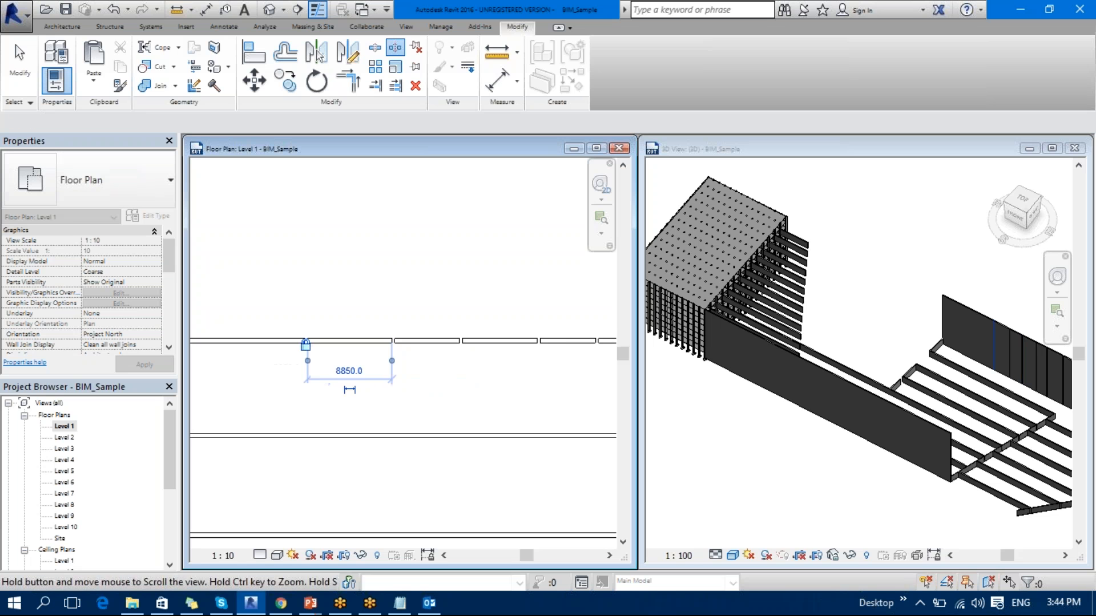
middle_drag(261, 366, 433, 365)
click(337, 338)
click(261, 338)
middle_drag(262, 339, 386, 347)
click(306, 347)
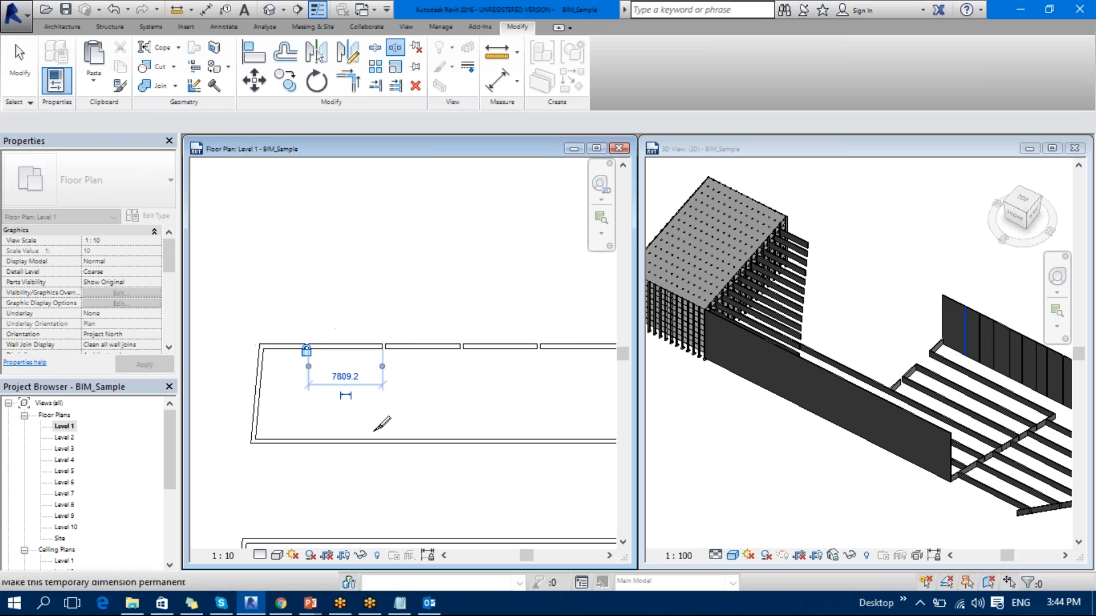
key(Escape)
- Examine the gaps and wall segments along the split upper wall up to its corner
scroll(310, 376, up, 3)
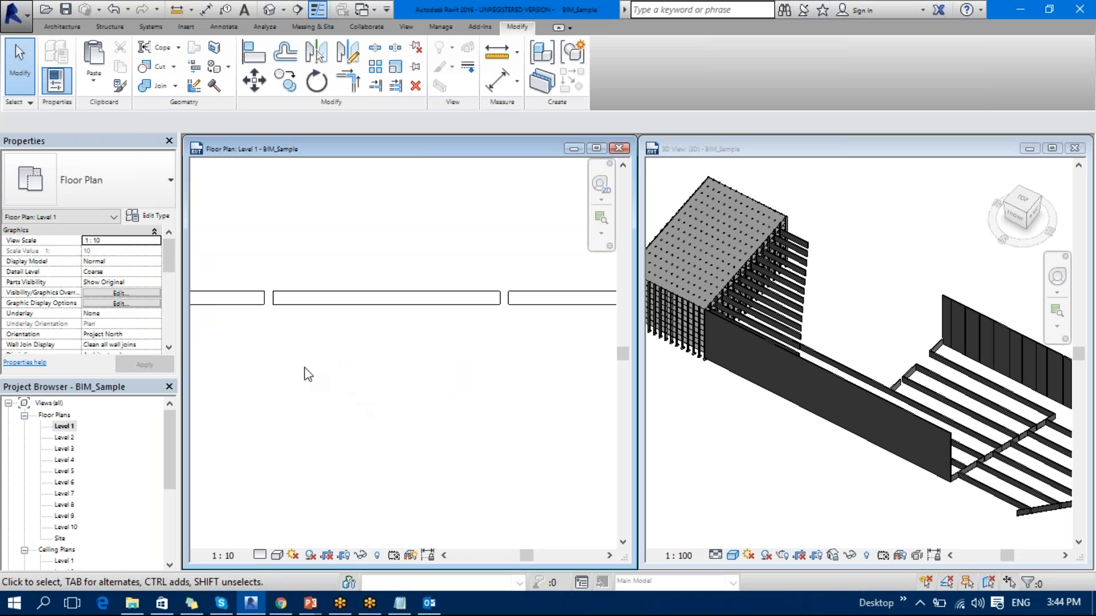
scroll(488, 356, up, 1)
middle_drag(488, 358, 306, 391)
scroll(486, 361, down, 2)
middle_drag(494, 377, 111, 373)
middle_drag(374, 369, 325, 369)
middle_drag(511, 365, 365, 381)
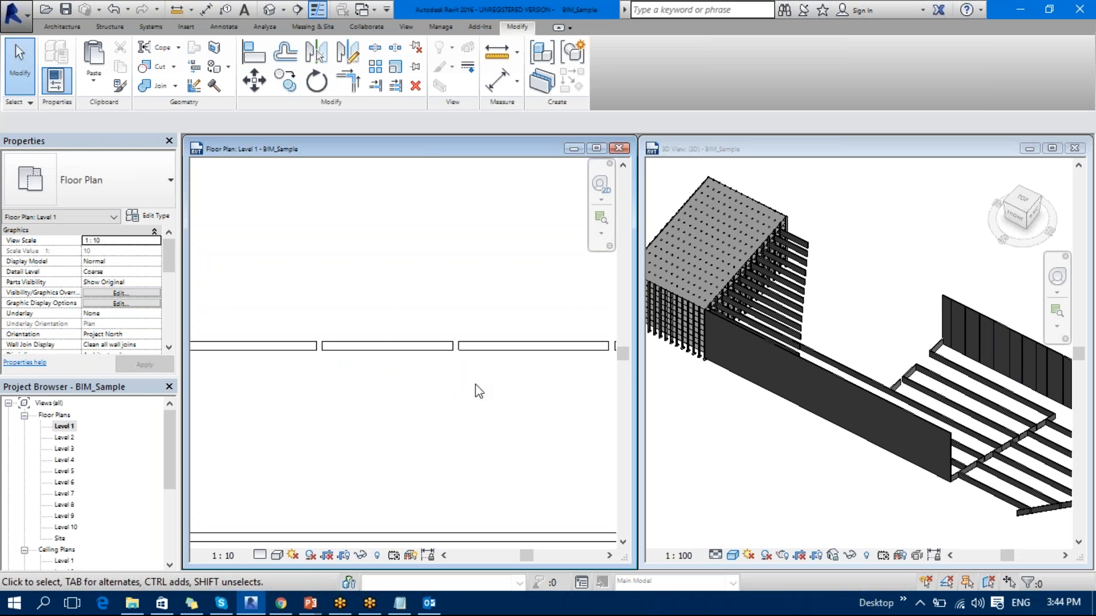
scroll(475, 385, down, 3)
middle_drag(365, 433, 554, 401)
scroll(407, 349, up, 3)
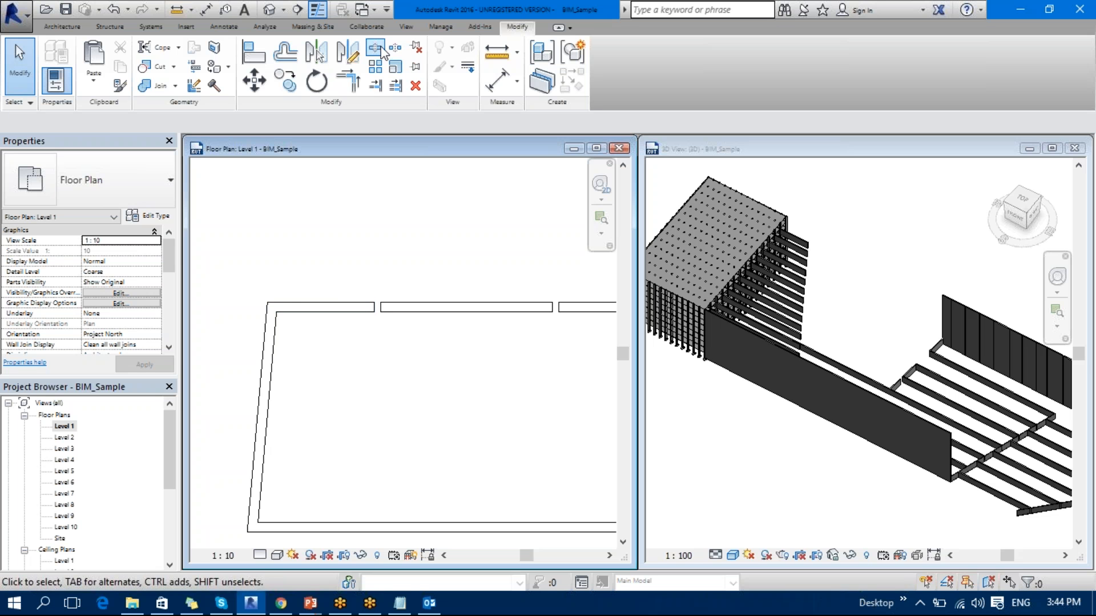
- Split the upper wall's end segment with a 300 mm gap beside the corner, leaving a piece about 4100 mm long
click(403, 52)
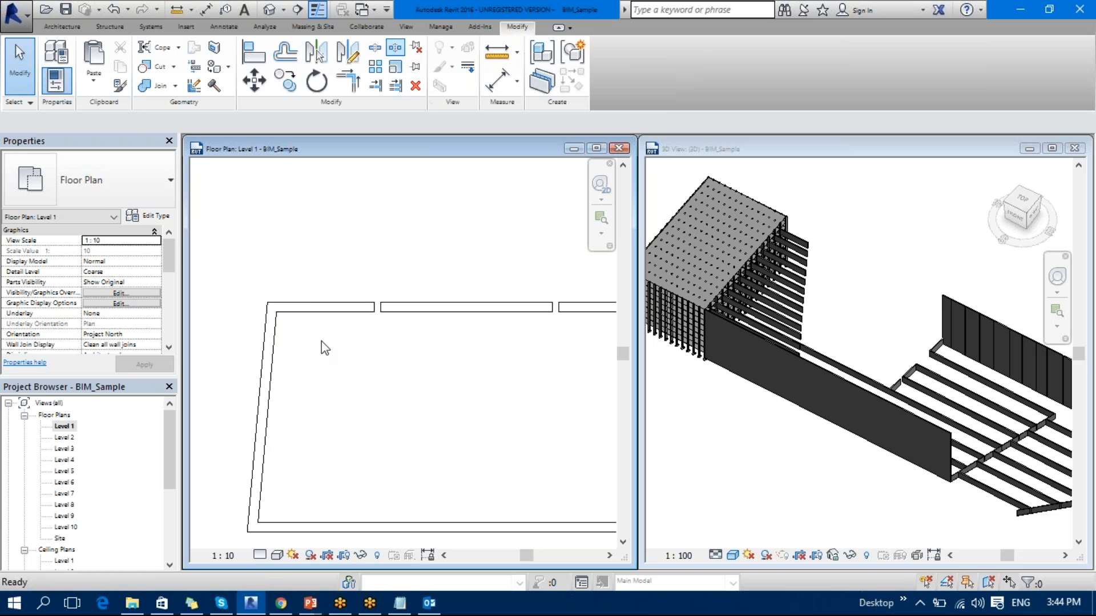
click(280, 307)
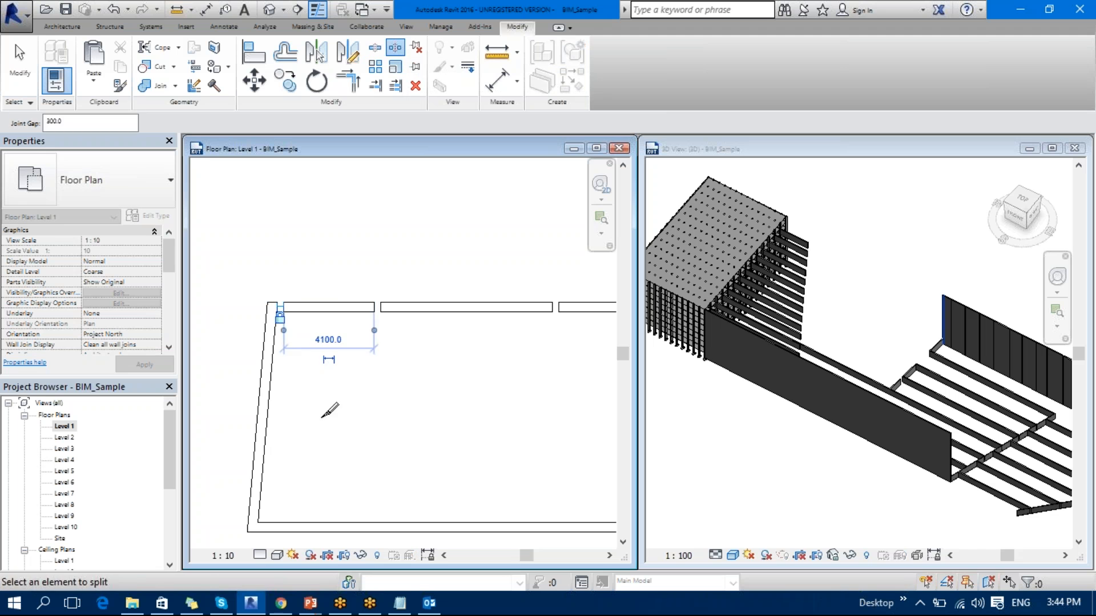
key(Escape)
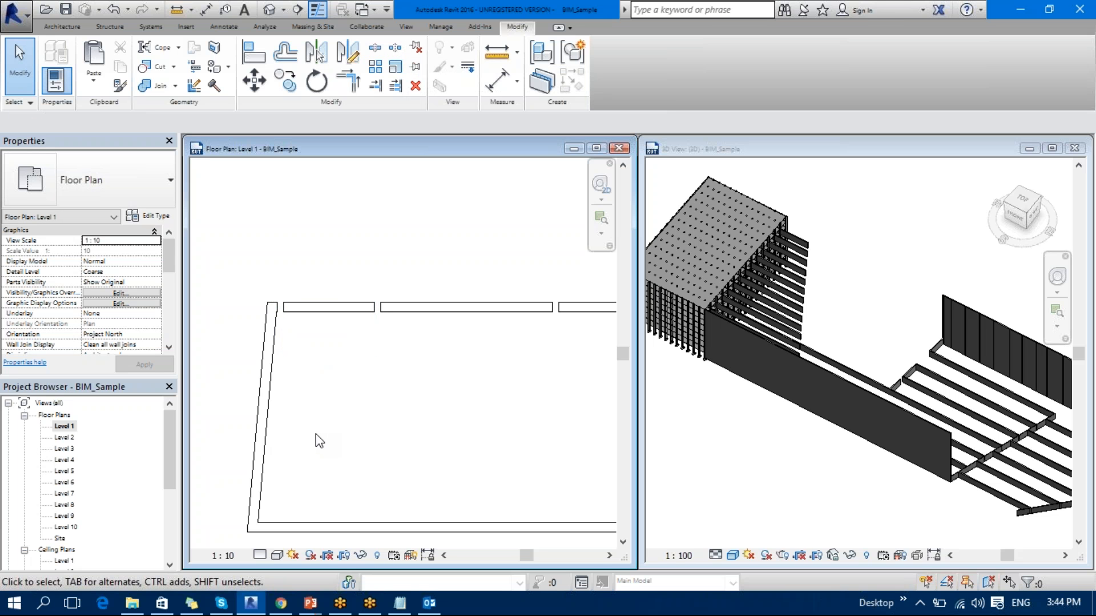
- Raise the top of the long wall parallel to the split one to a top offset of about 40990 mm in the 3D view
middle_drag(309, 401, 311, 306)
middle_drag(359, 348, 354, 343)
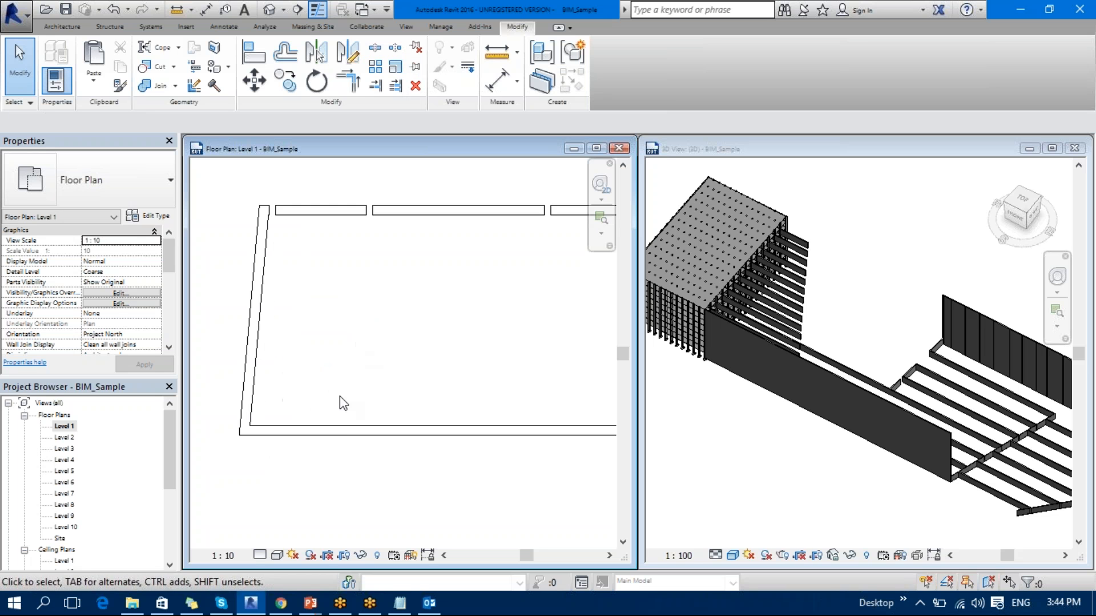
scroll(371, 408, down, 3)
click(376, 420)
middle_drag(841, 277, 648, 288)
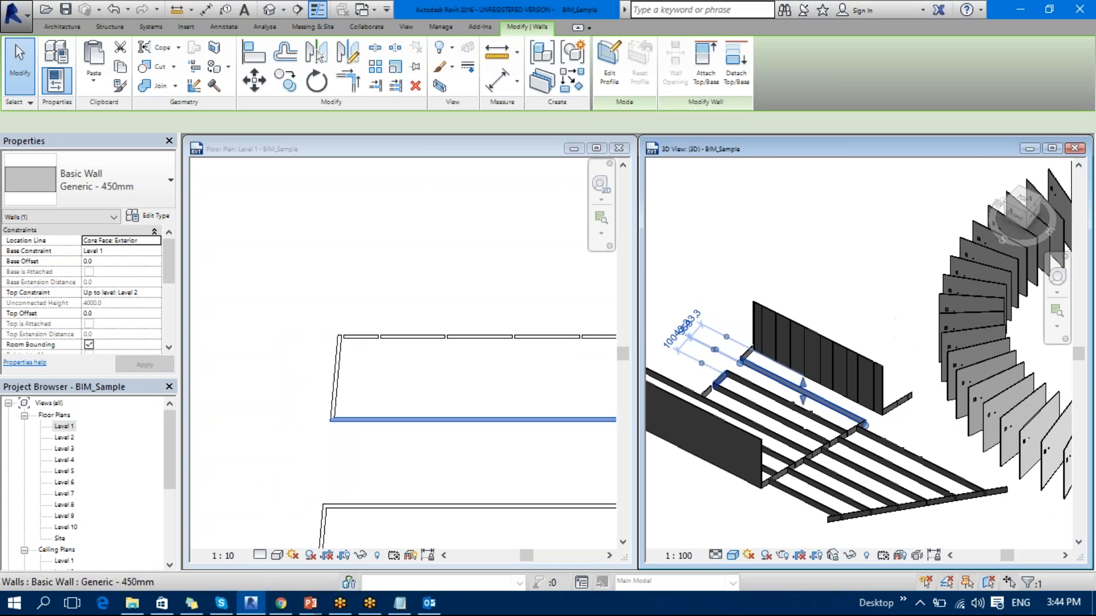
scroll(890, 355, up, 4)
middle_drag(750, 484, 907, 308)
scroll(799, 368, up, 3)
scroll(878, 357, down, 3)
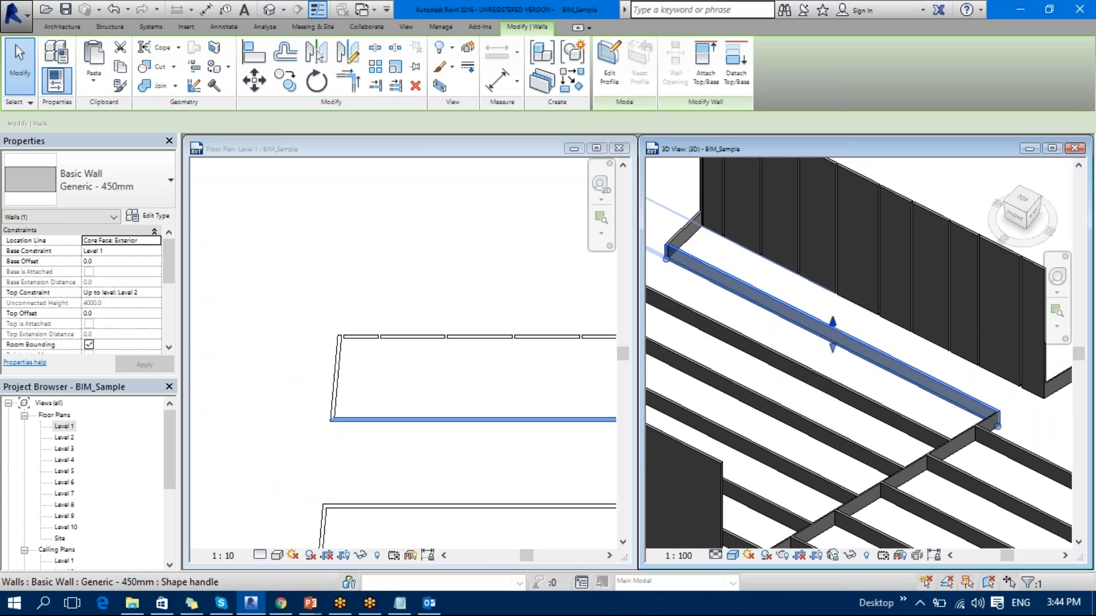
drag(833, 327, 847, 171)
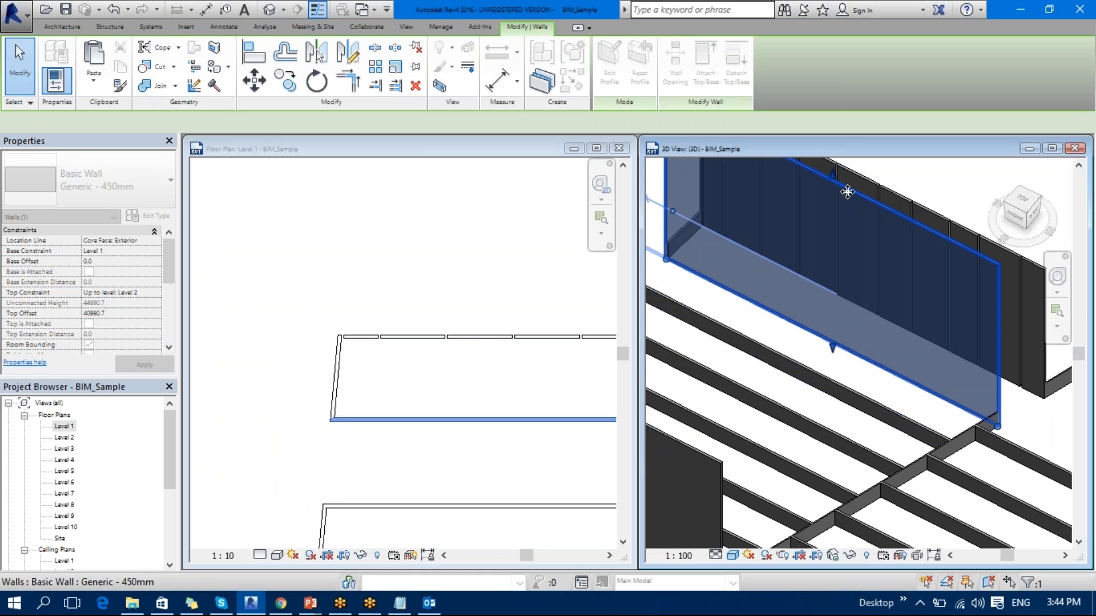
click(816, 343)
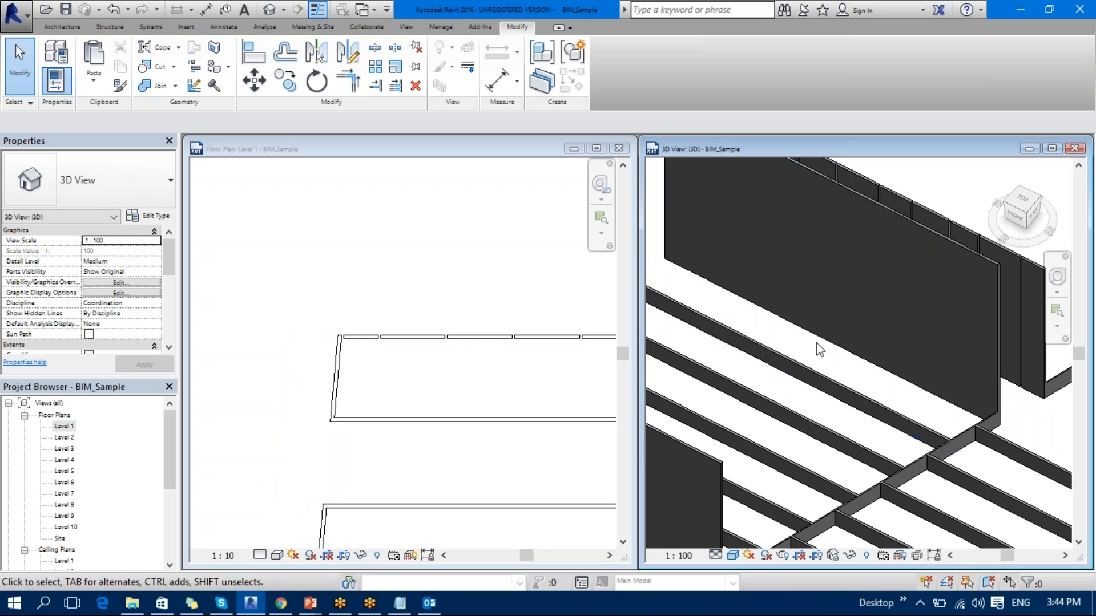
- Change the raised wall's type to Exterior - Brick on Mtl. Stud and deselect it
click(888, 216)
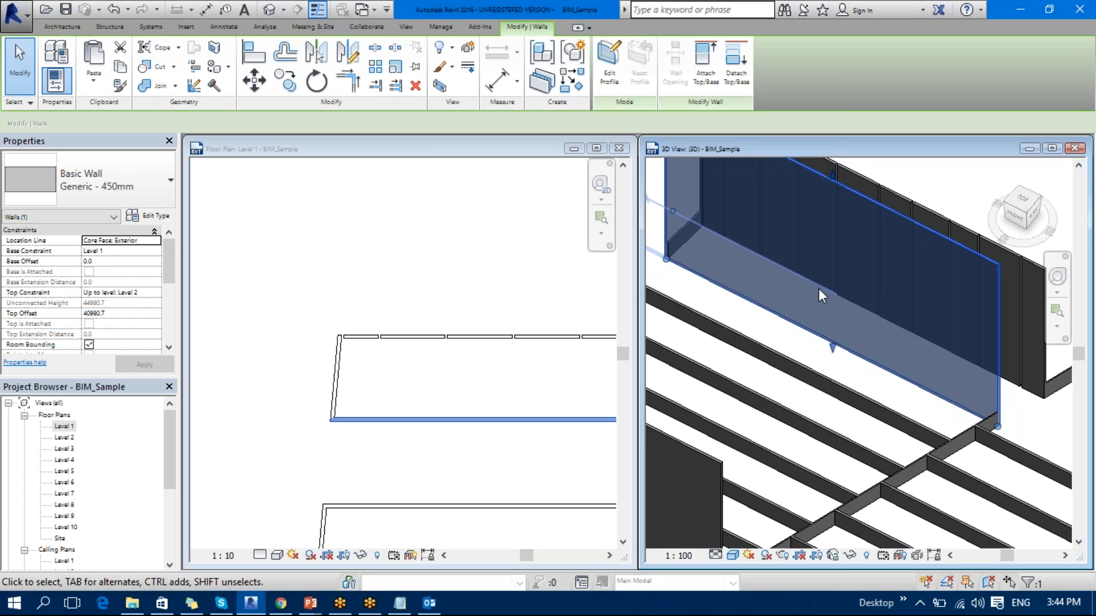
click(163, 188)
scroll(108, 353, up, 3)
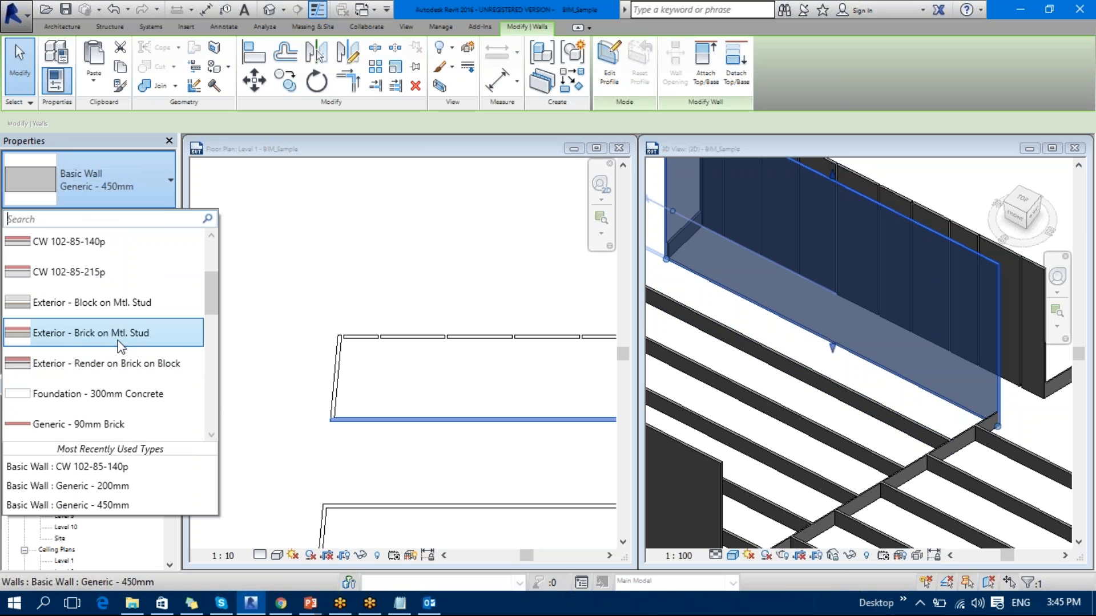
click(119, 341)
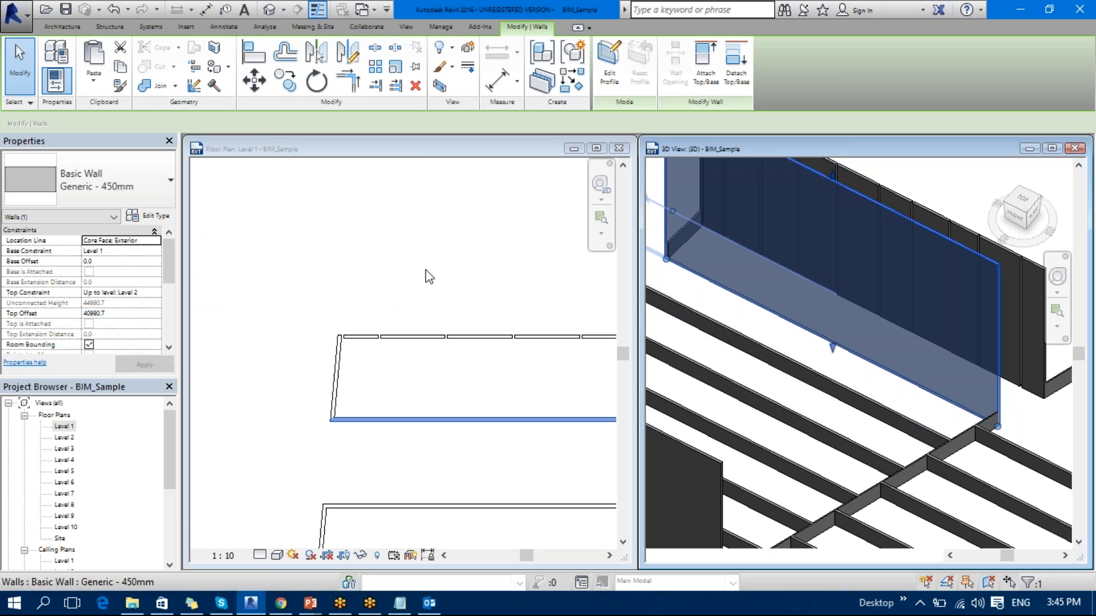
click(713, 354)
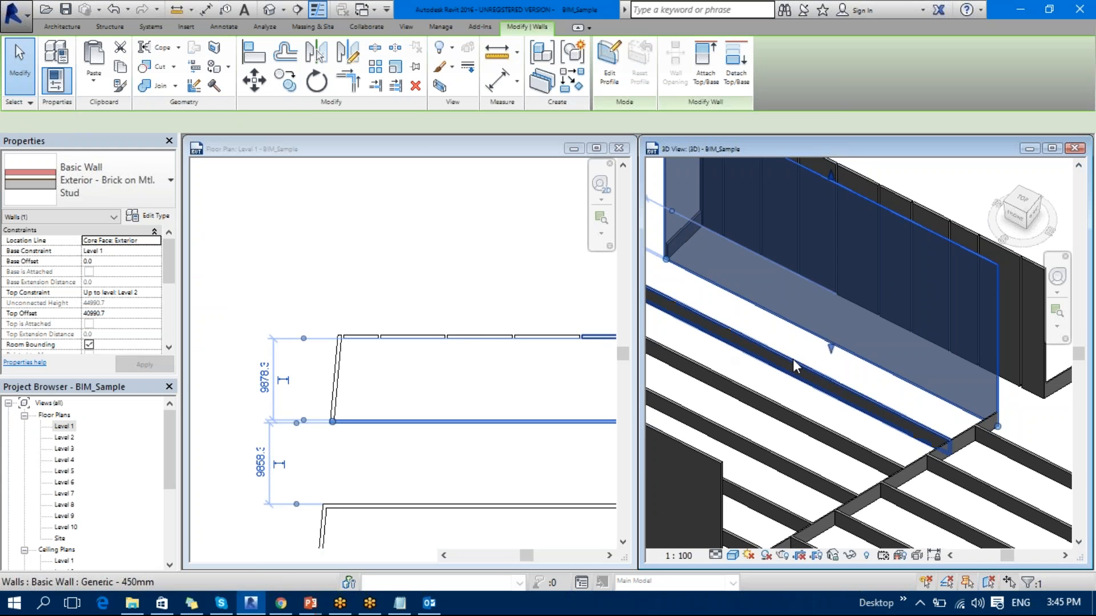
scroll(950, 230, up, 3)
key(Escape)
scroll(964, 337, down, 5)
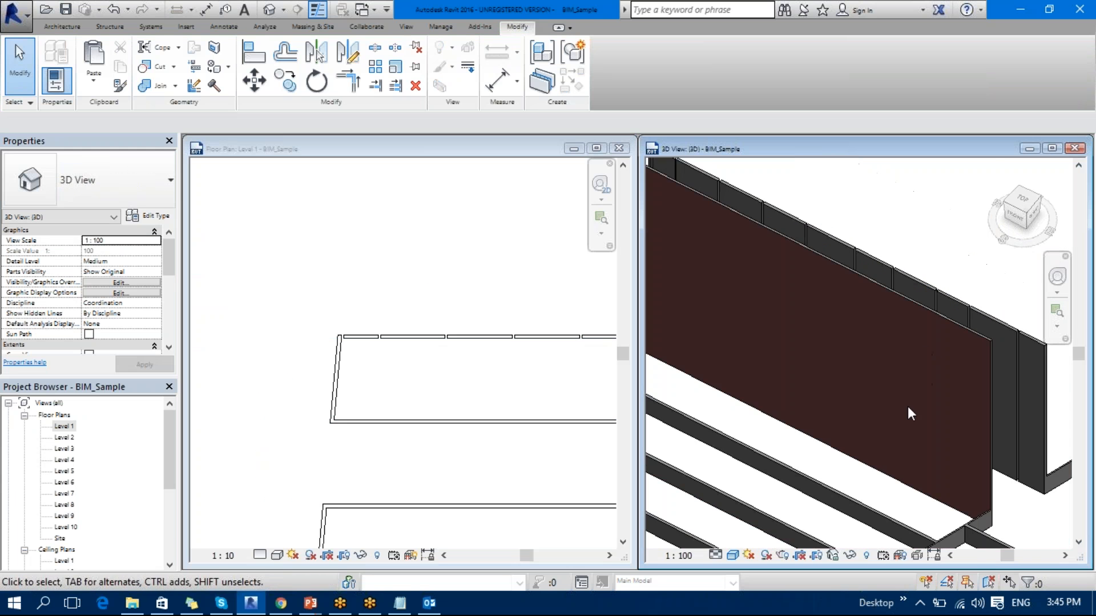
- Split the brick wall in the floor plan into a row of panels with 300 mm joint gaps, working along it from the slanted wall's corner
click(494, 404)
middle_drag(492, 403, 451, 327)
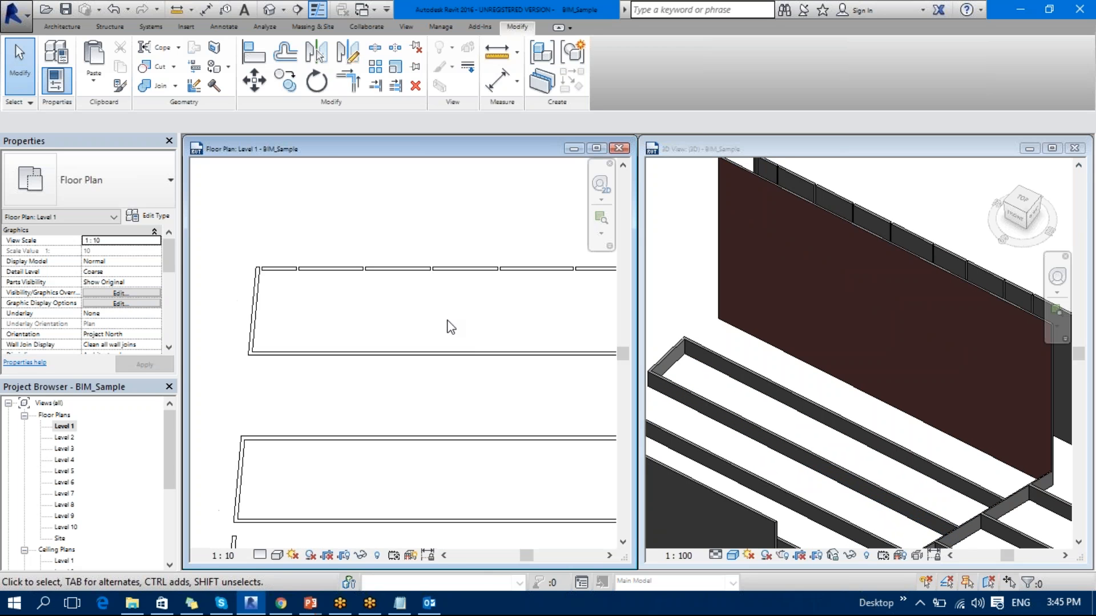
click(395, 47)
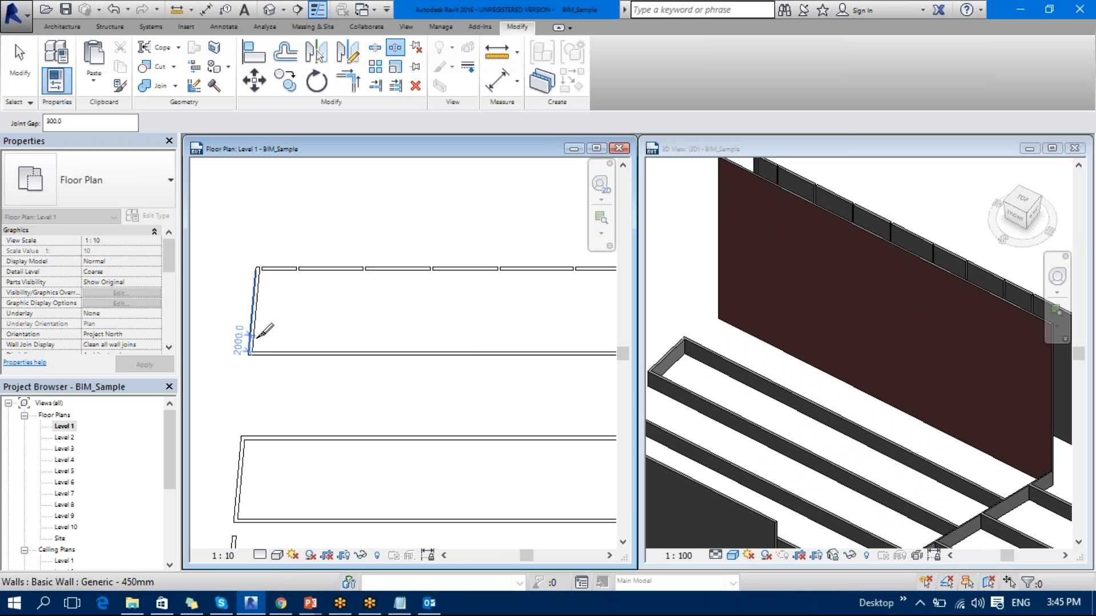
scroll(259, 337, up, 5)
middle_drag(223, 349, 292, 342)
click(320, 340)
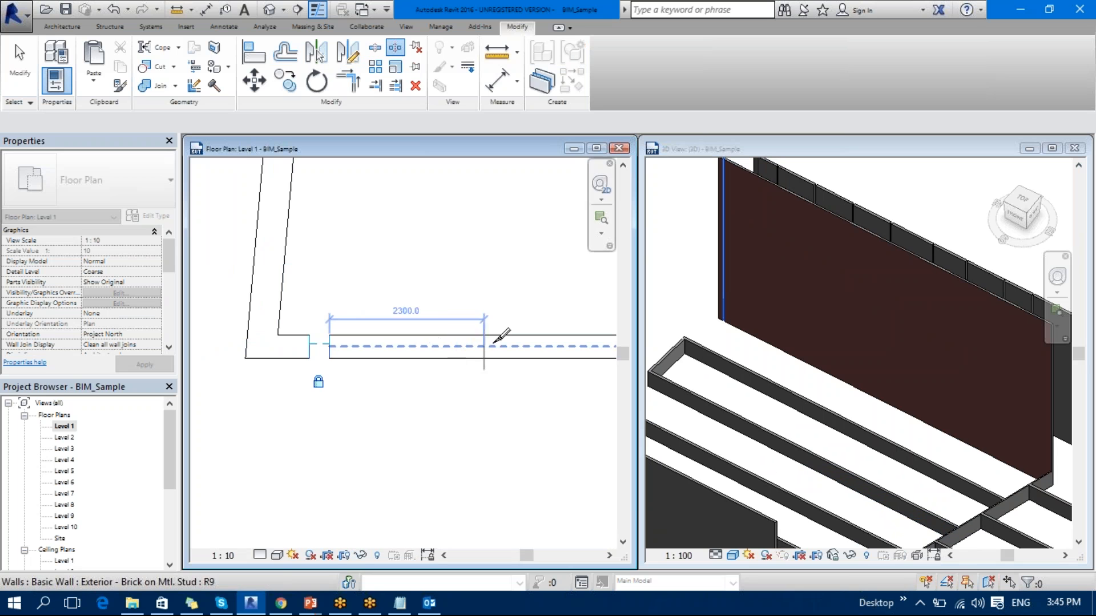
click(546, 341)
middle_drag(597, 366, 354, 366)
click(481, 343)
middle_drag(553, 343, 375, 360)
click(441, 354)
middle_drag(441, 355, 286, 371)
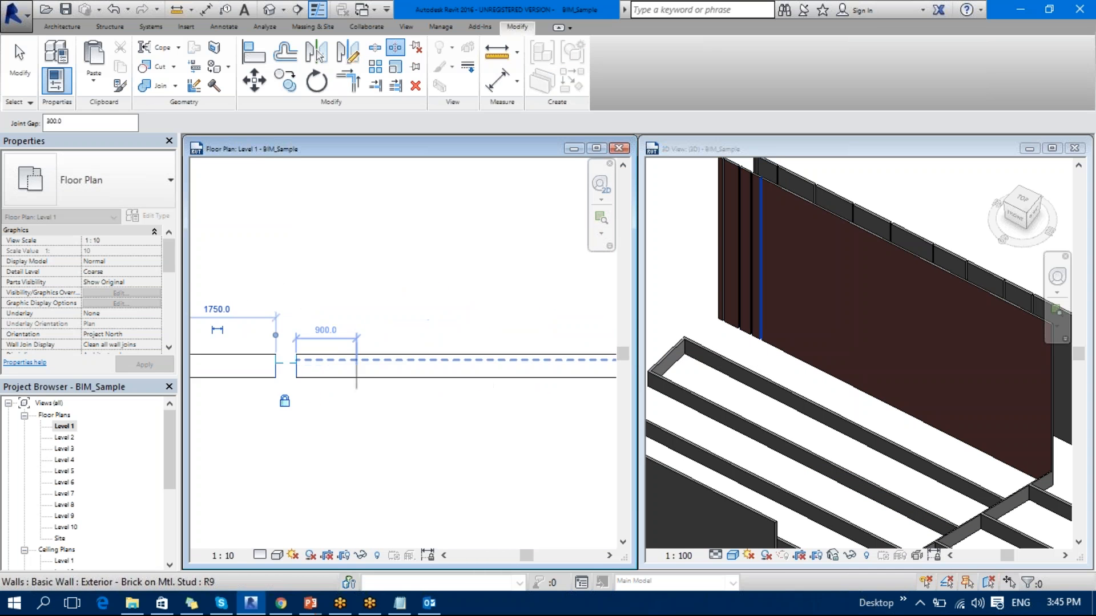
click(460, 354)
middle_drag(677, 354, 432, 362)
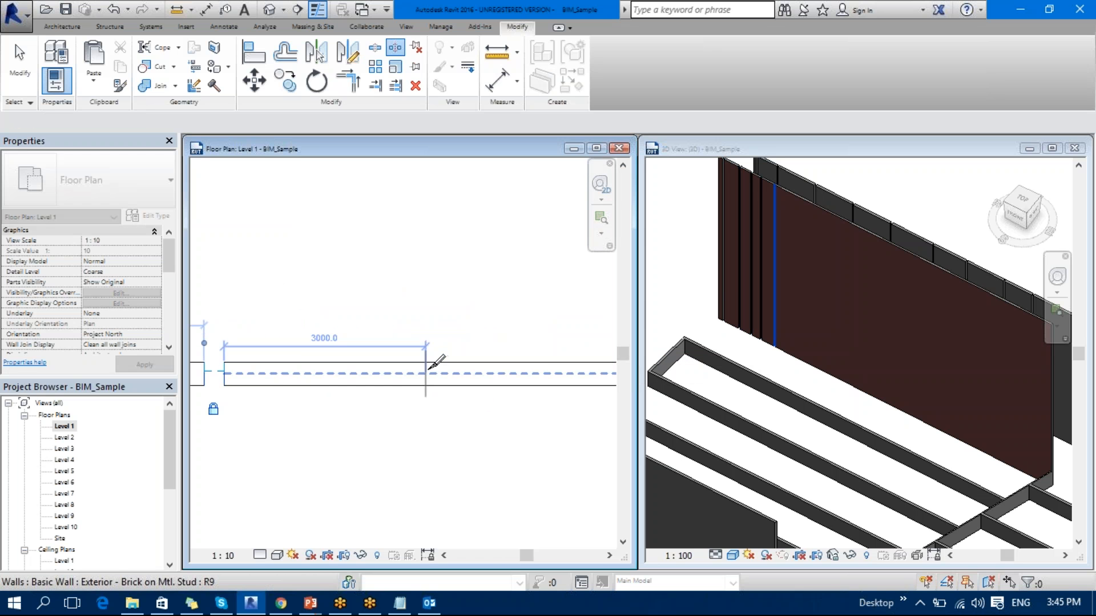
click(425, 371)
middle_drag(549, 377, 353, 392)
click(469, 381)
middle_drag(469, 381, 255, 389)
click(491, 381)
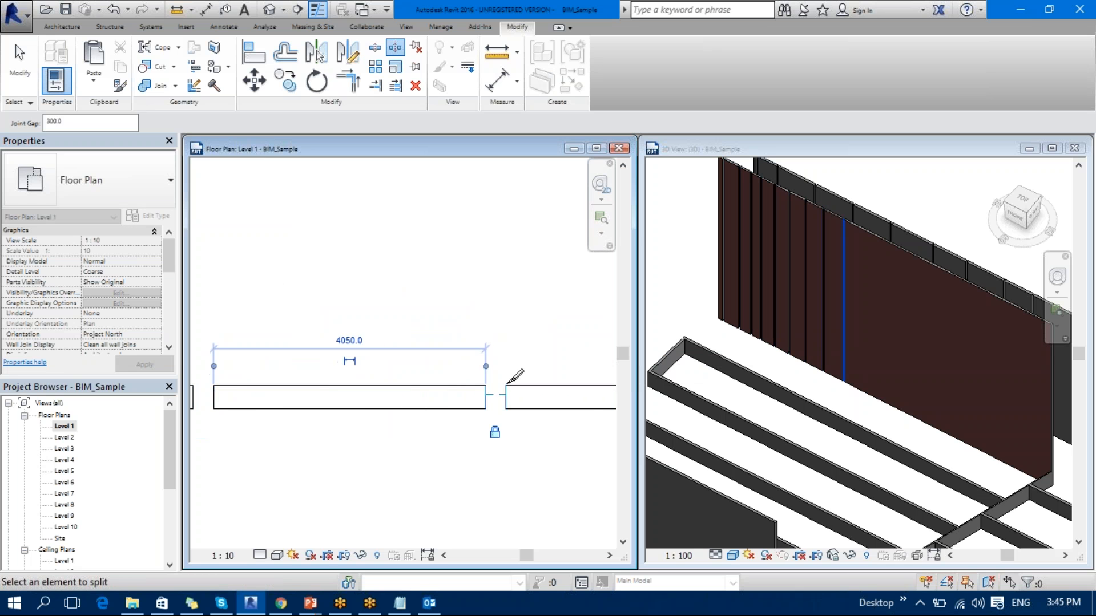
key(F1)
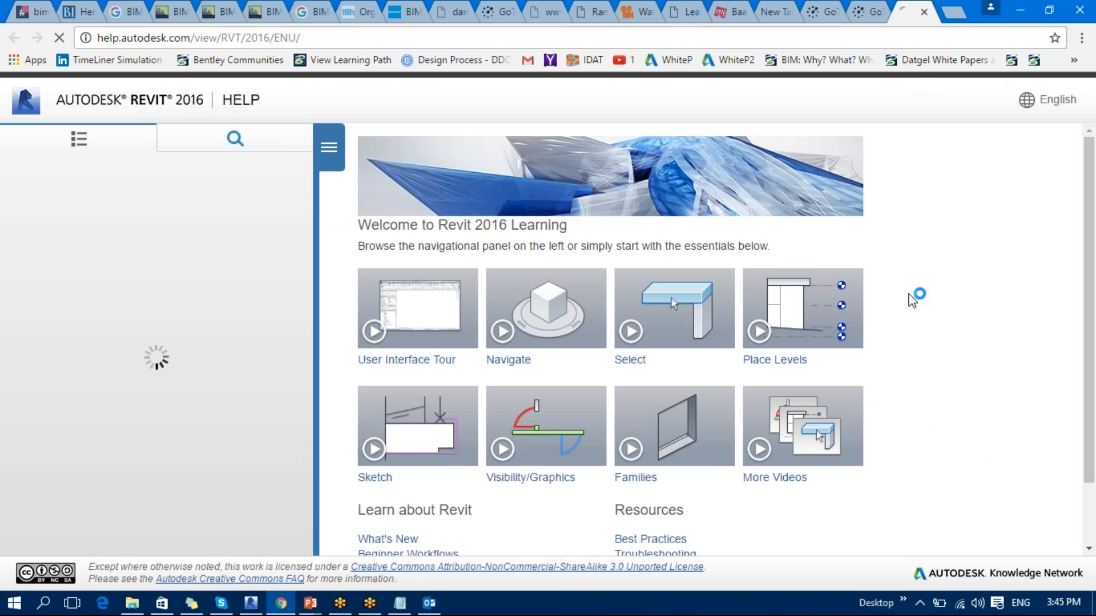
click(1088, 612)
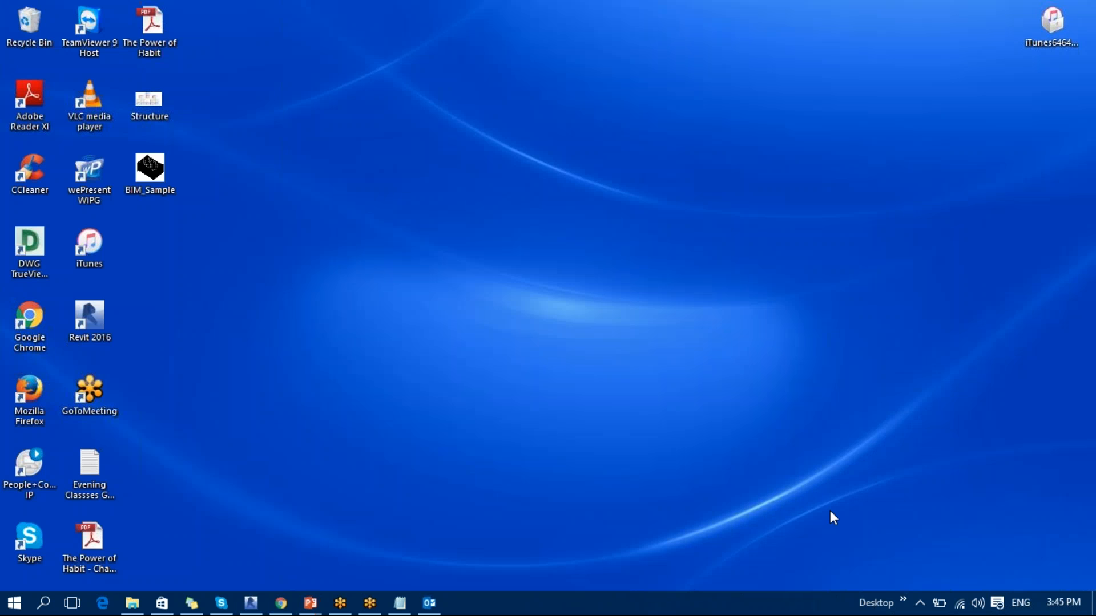
click(261, 604)
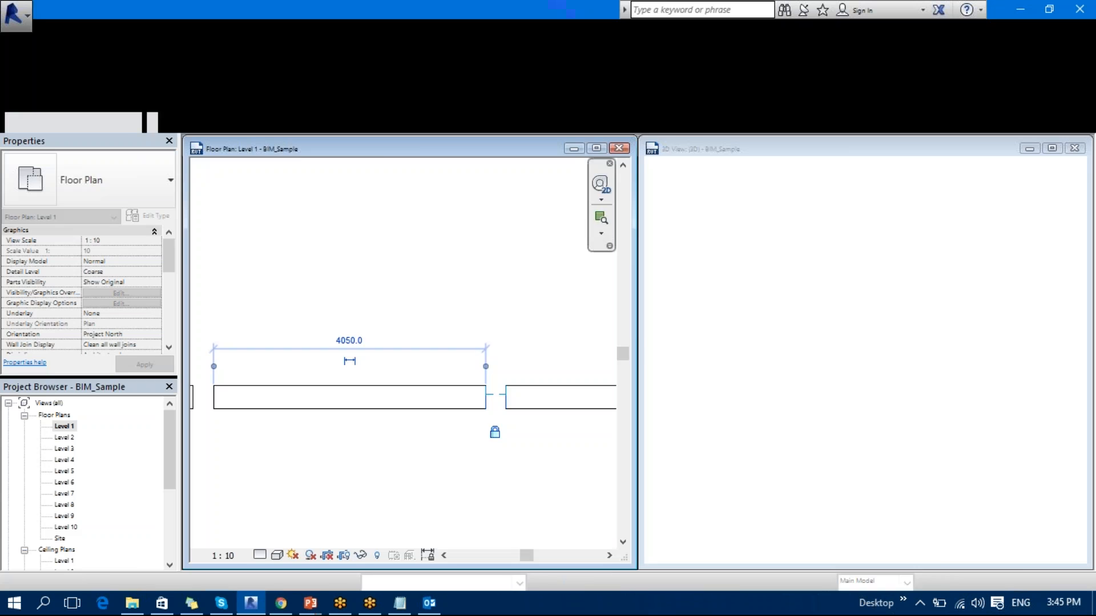
- Examine the split brick panels and the gaps between them from the other side in the 3D view
click(697, 288)
shift+middle_drag(709, 309, 796, 280)
click(797, 280)
shift+middle_drag(830, 390, 770, 422)
scroll(804, 299, up, 10)
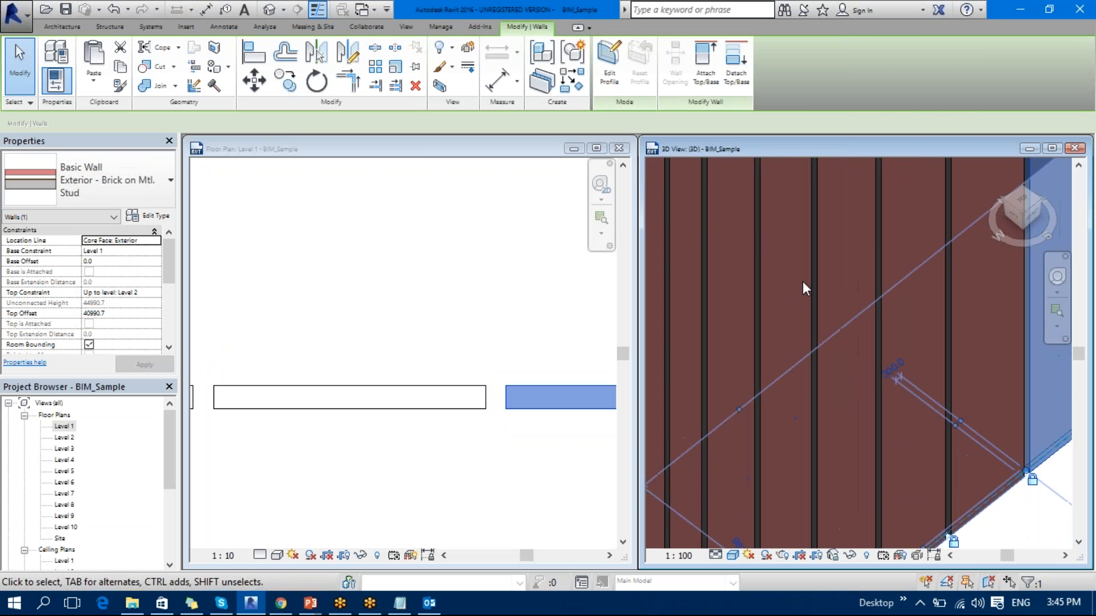
key(Escape)
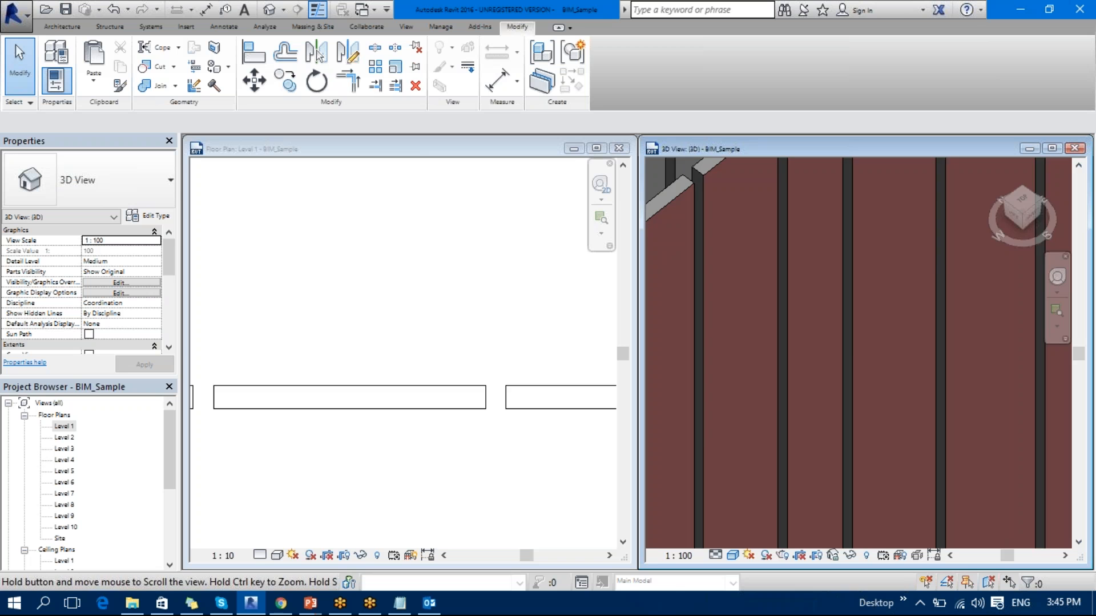
scroll(861, 400, down, 6)
scroll(810, 382, up, 2)
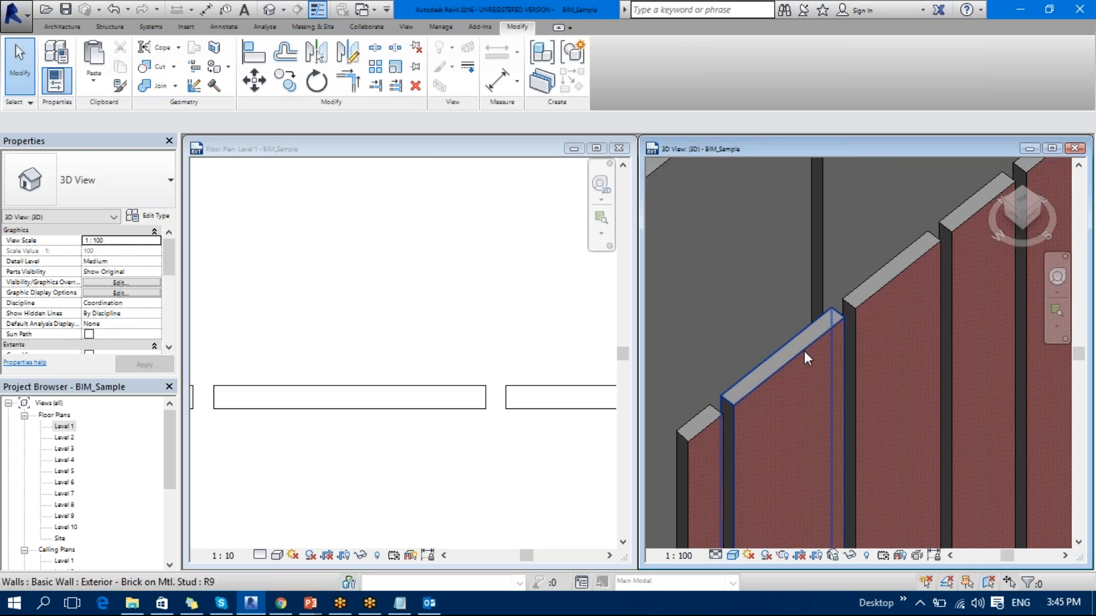
- Create parts from the brick panel next to the short end panel and inspect its separate layers
click(804, 348)
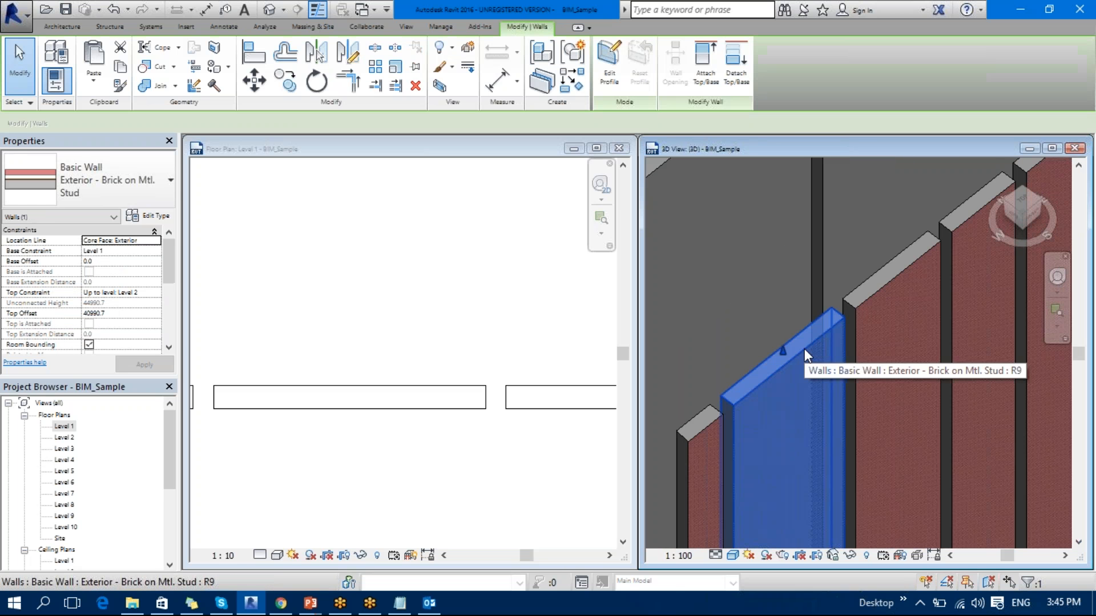
click(573, 80)
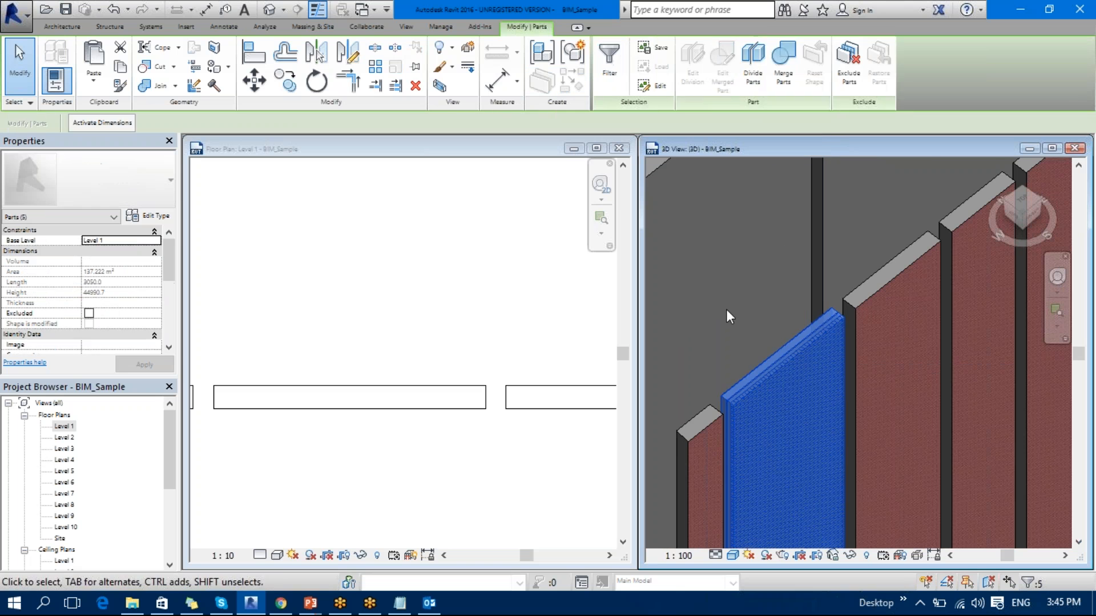
scroll(736, 399, up, 3)
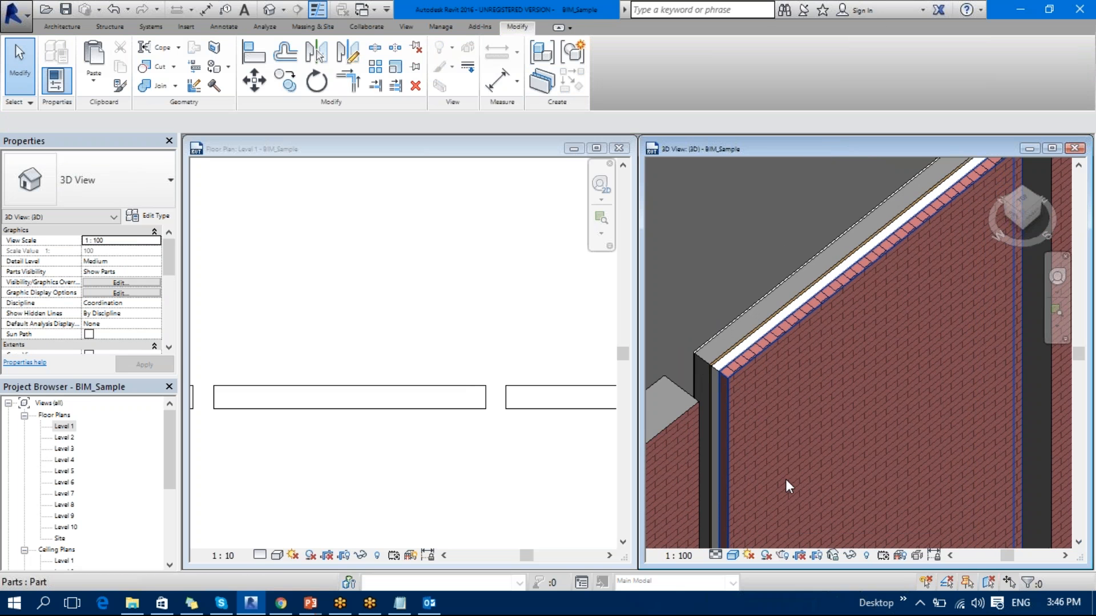
middle_drag(786, 480, 780, 515)
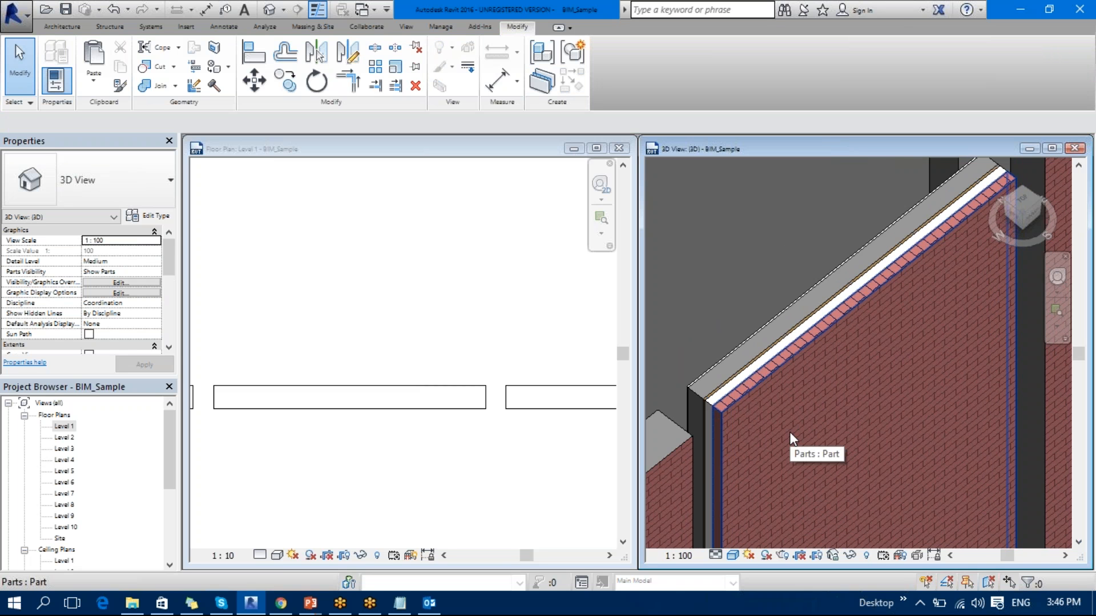
scroll(787, 406, down, 1)
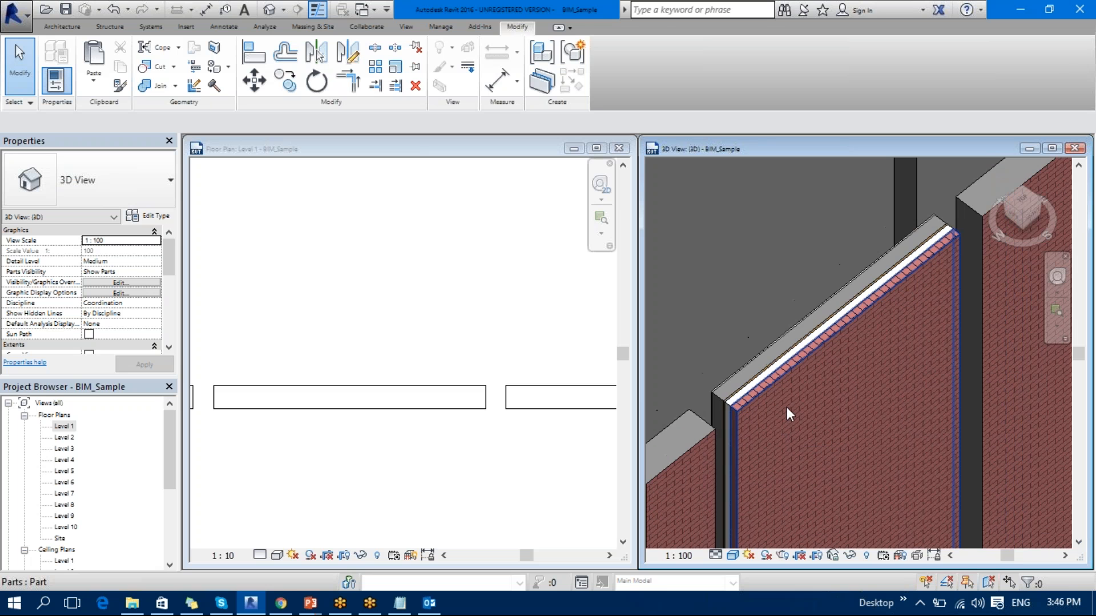
- Show the shape handles of the panel's outer brick part and lower its top edge to expose the layer behind it
click(777, 381)
middle_drag(868, 416, 820, 350)
drag(169, 268, 169, 314)
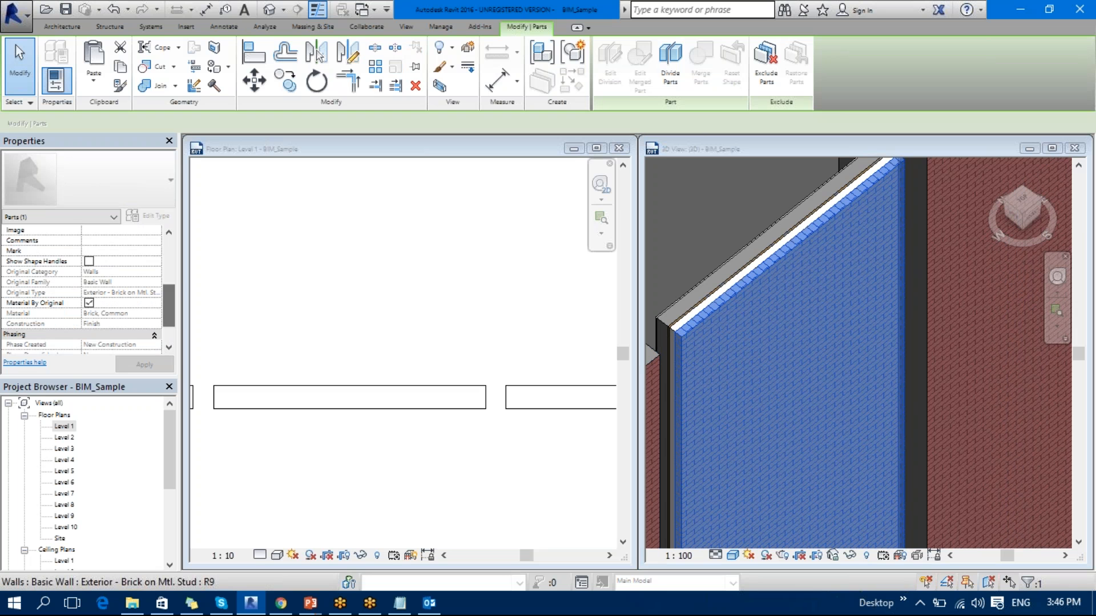
click(89, 261)
drag(793, 239, 816, 454)
scroll(813, 435, down, 3)
middle_drag(813, 435, 806, 363)
key(Escape)
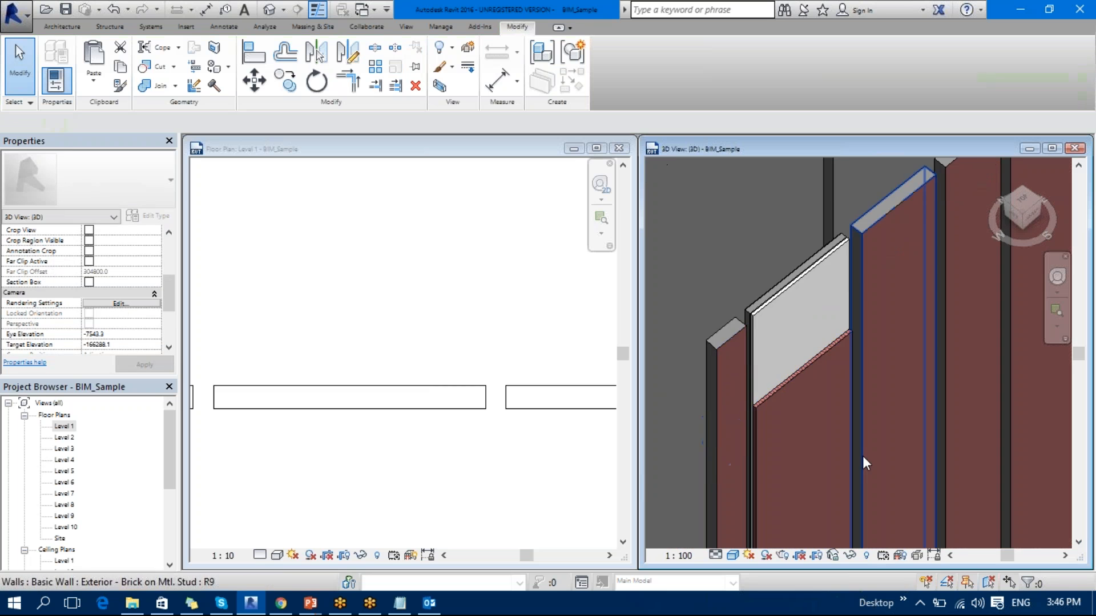
- Split the short end panel horizontally near its upper end with a 300 mm joint gap in the 3D view
scroll(862, 457, down, 4)
middle_drag(860, 450, 787, 424)
scroll(844, 365, down, 3)
scroll(800, 380, up, 5)
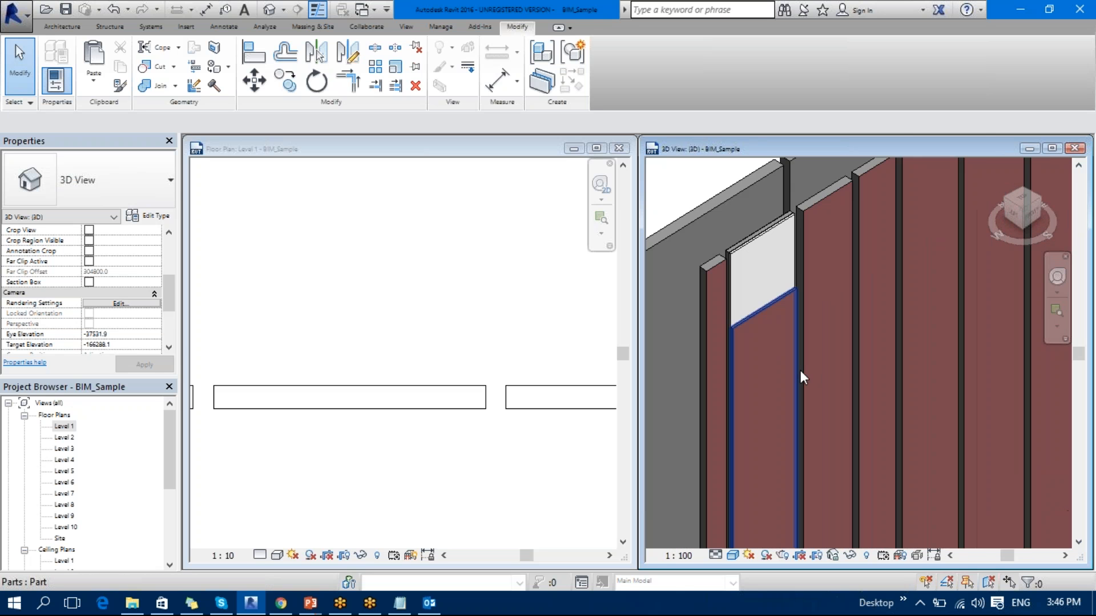
middle_drag(800, 371, 800, 377)
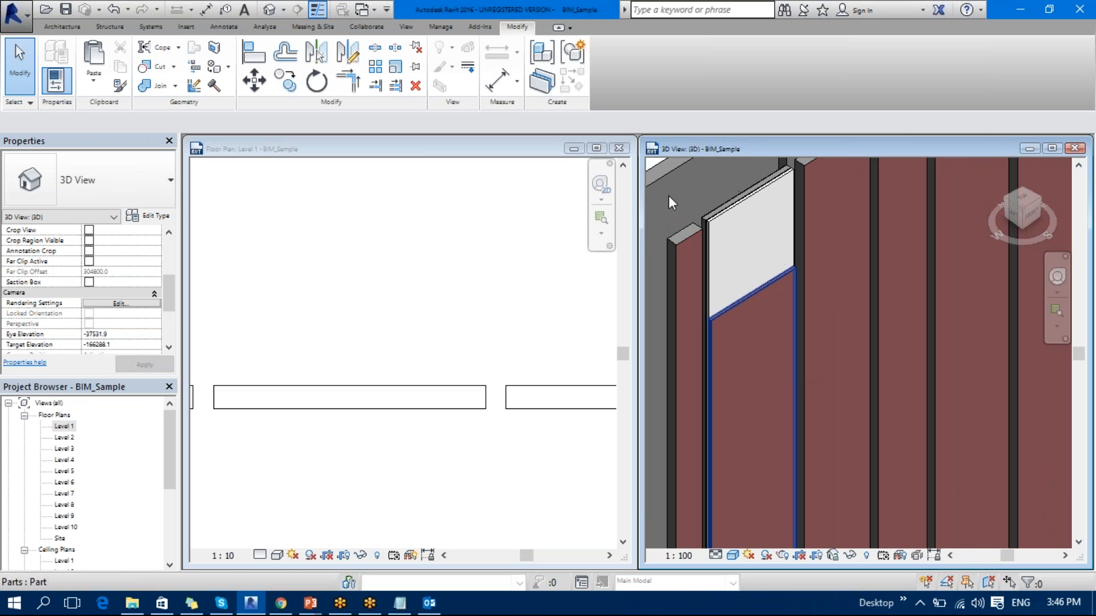
click(403, 51)
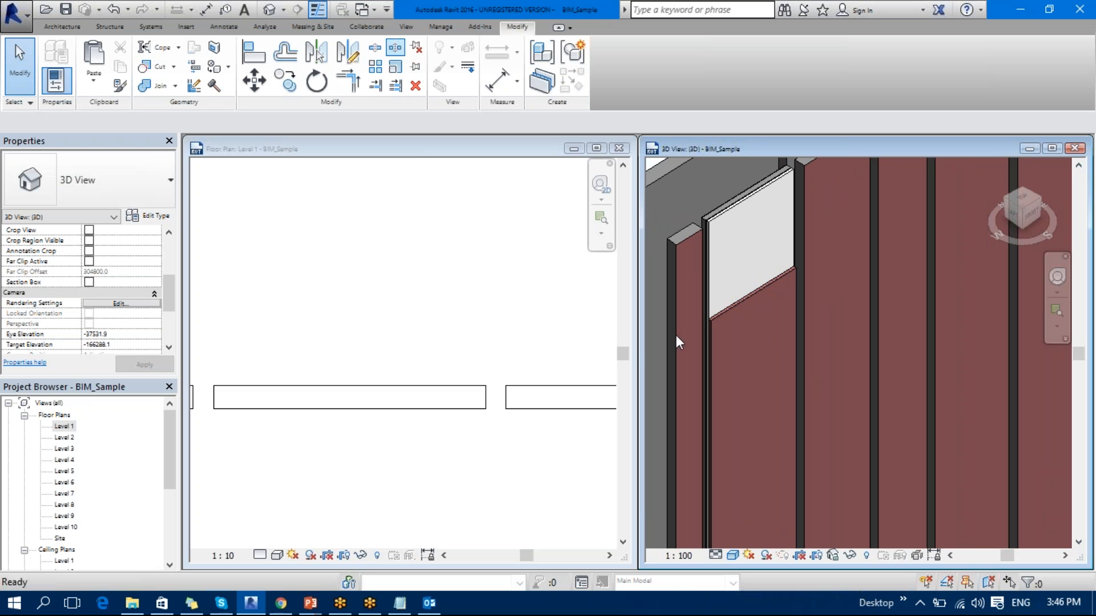
click(712, 345)
scroll(721, 371, up, 2)
middle_drag(721, 365, 798, 350)
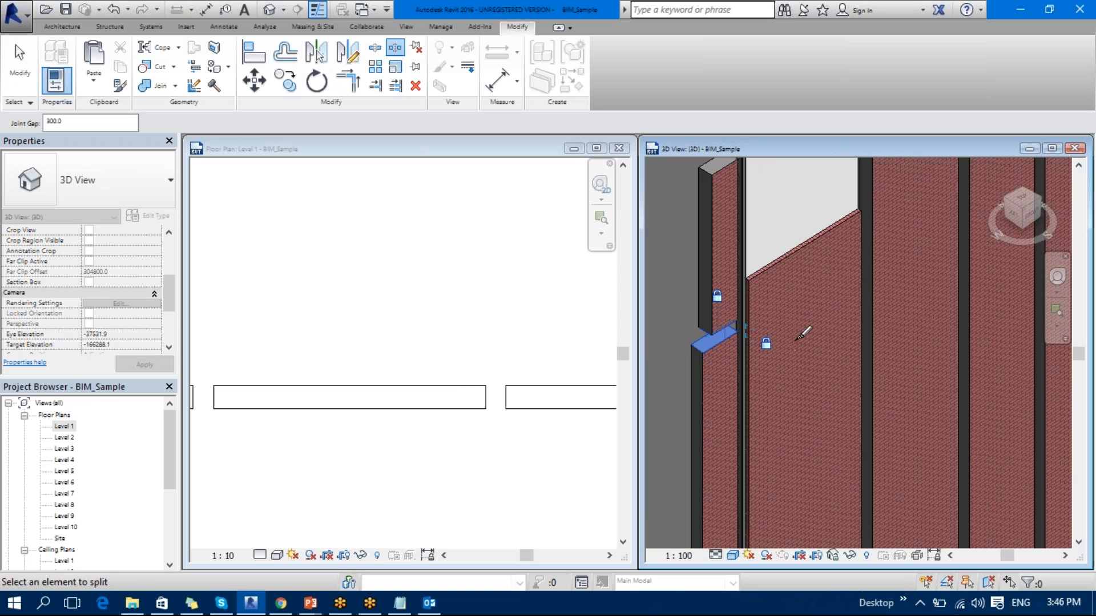
- Split the brick panel just beyond the parts panel horizontally at two heights with 300 mm joint gaps
click(865, 265)
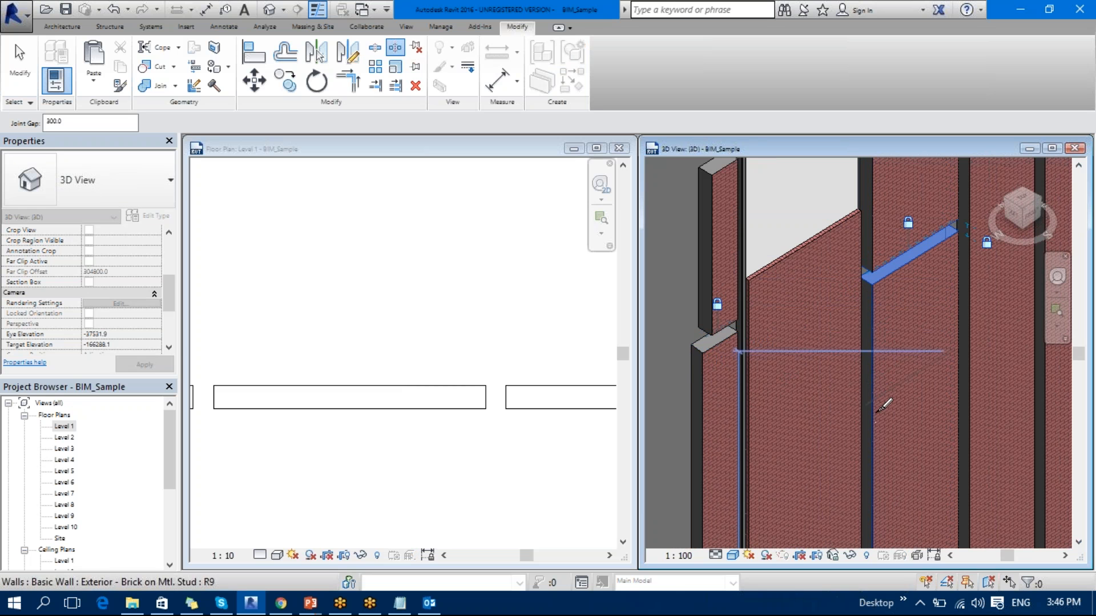
click(877, 428)
middle_drag(830, 391, 749, 327)
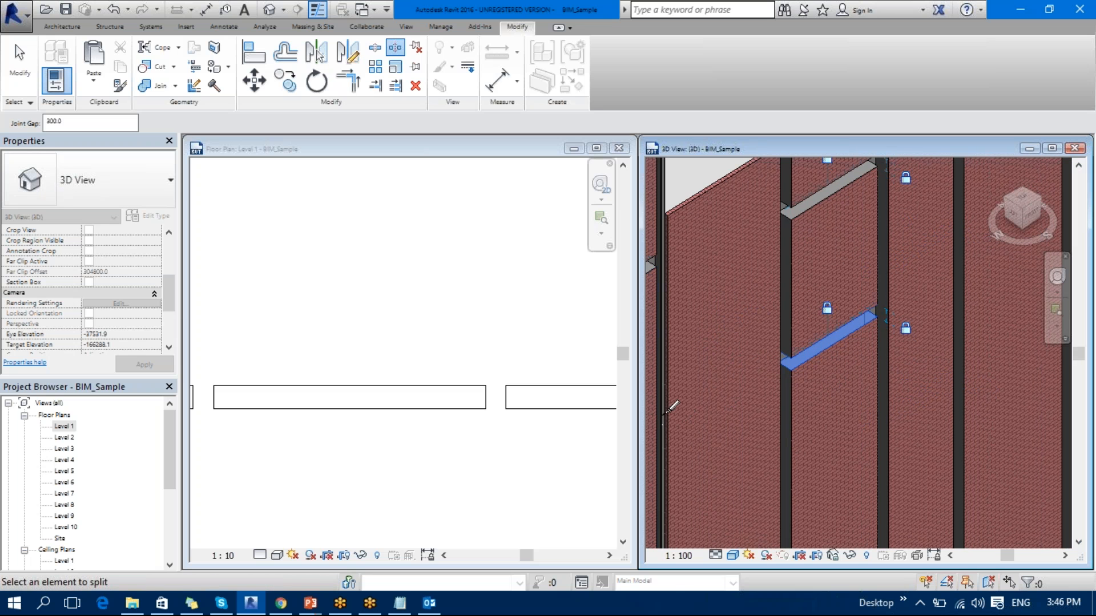
key(Escape)
middle_drag(678, 403, 737, 369)
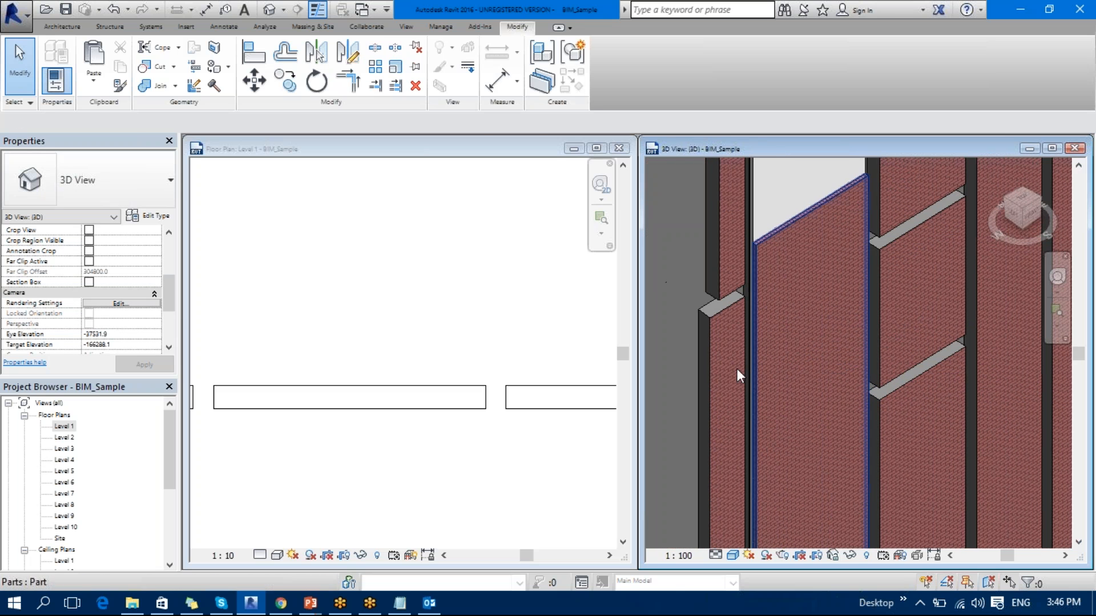
- Split the second panel beyond the twice-split one horizontally near its upper end, using the 300 mm joint gap
click(395, 47)
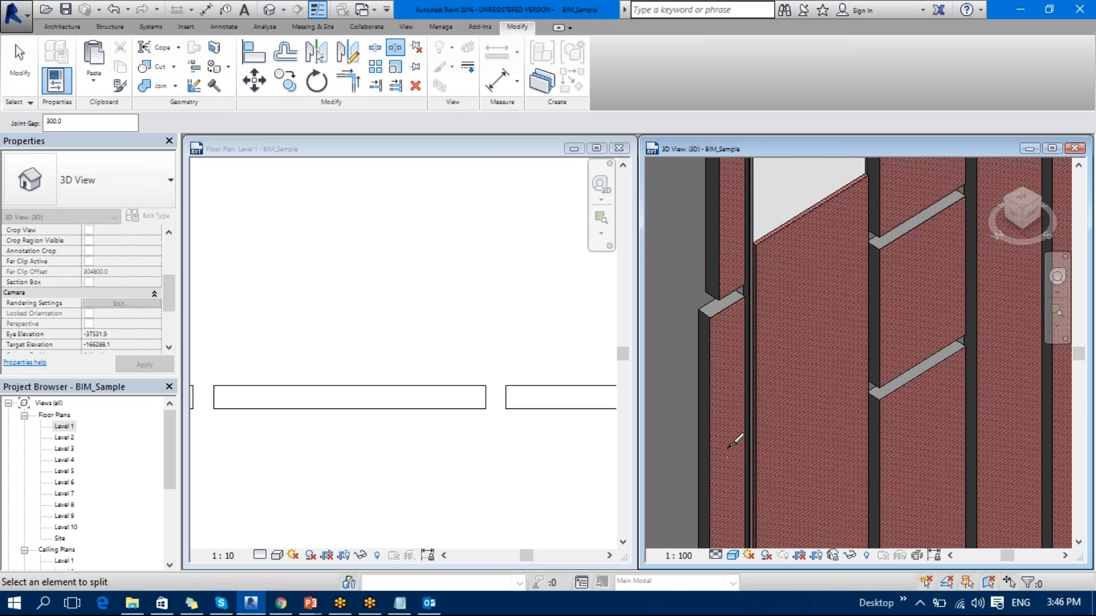
middle_drag(919, 291, 820, 359)
middle_drag(907, 251, 827, 366)
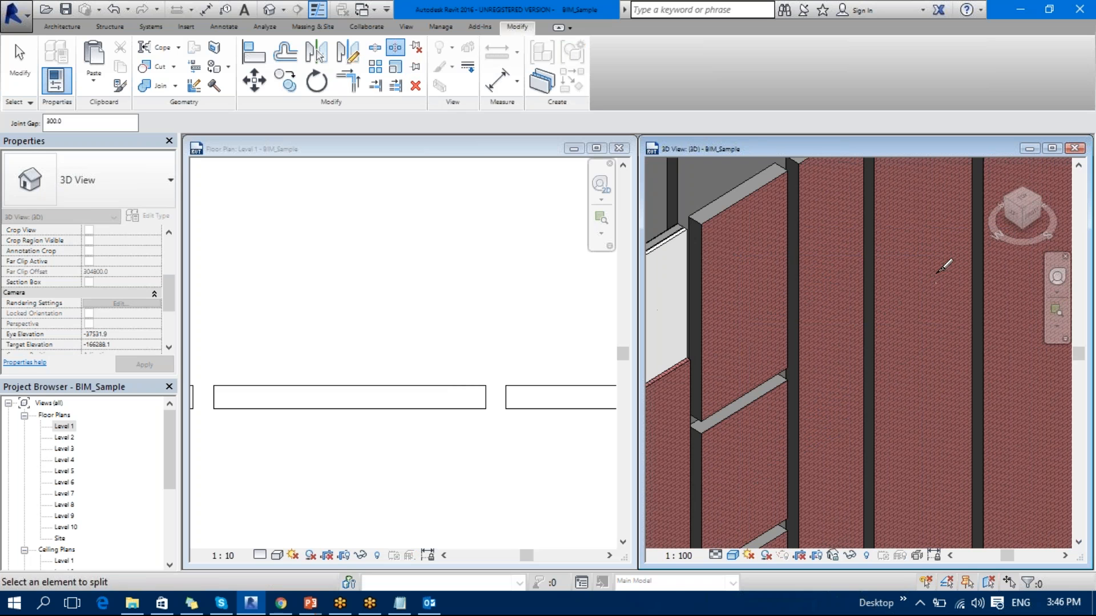
click(879, 323)
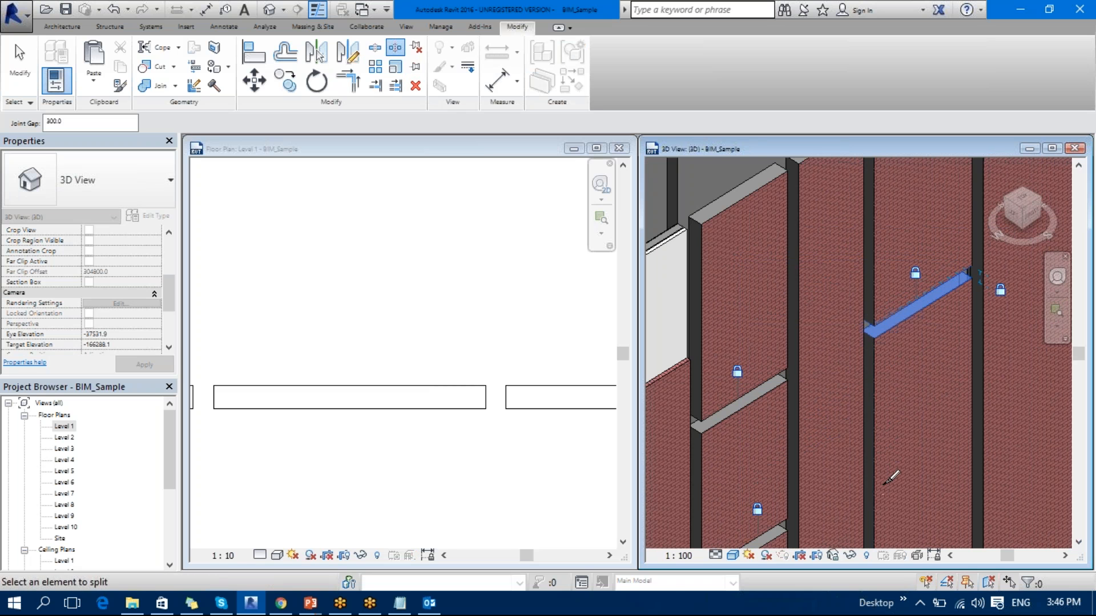
key(Escape)
- Change the uppermost piece of the twice-split panel to the Generic - 200mm wall type and deselect it
scroll(874, 481, down, 4)
middle_drag(909, 427, 820, 429)
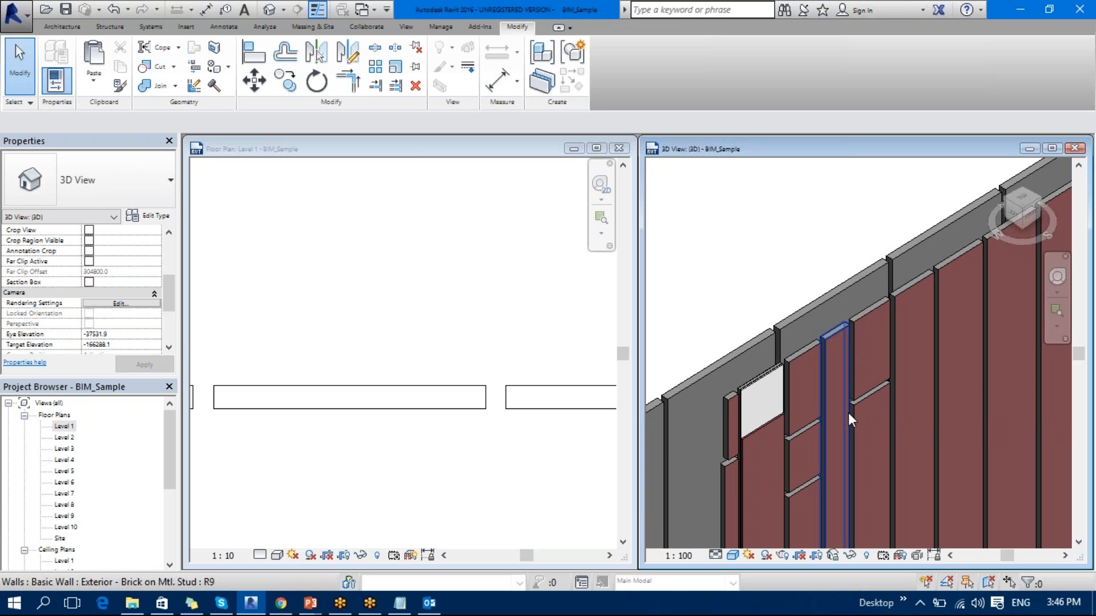
click(805, 351)
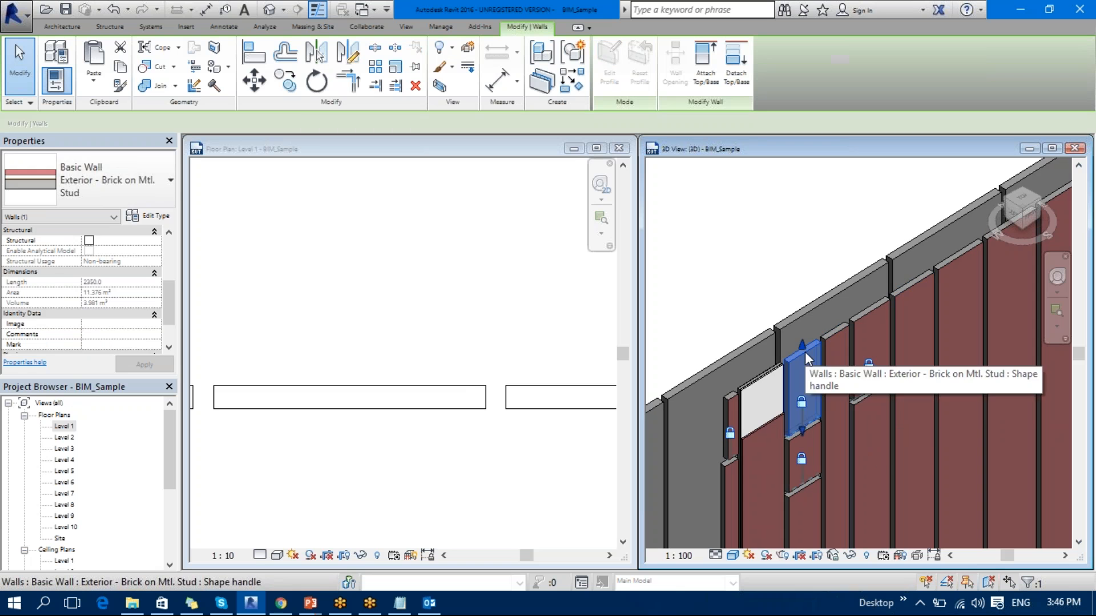
click(124, 194)
scroll(86, 314, up, 2)
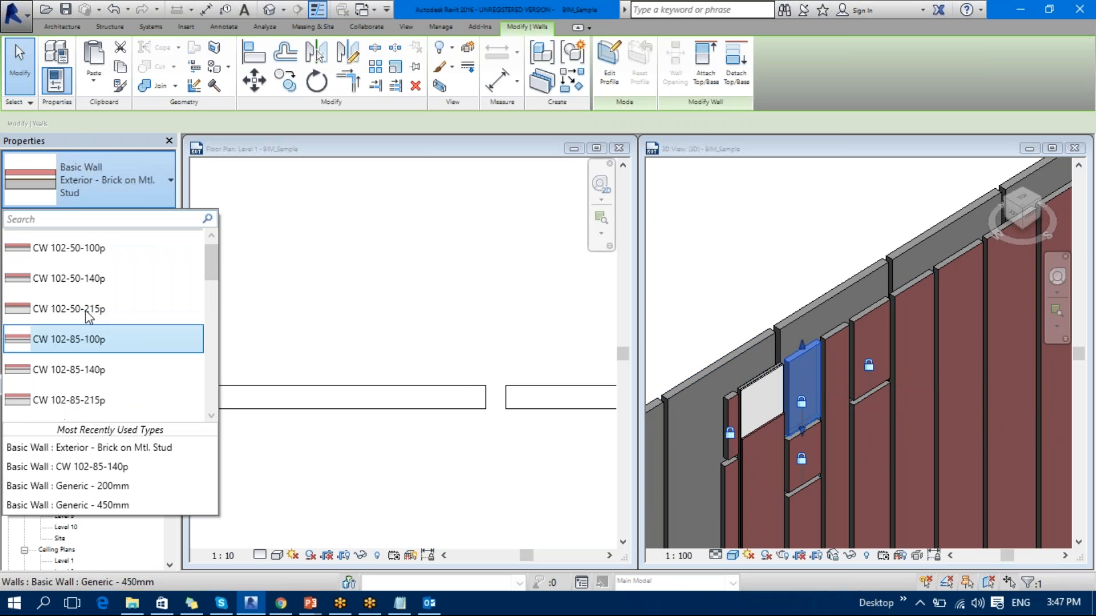
scroll(85, 320, down, 3)
click(60, 368)
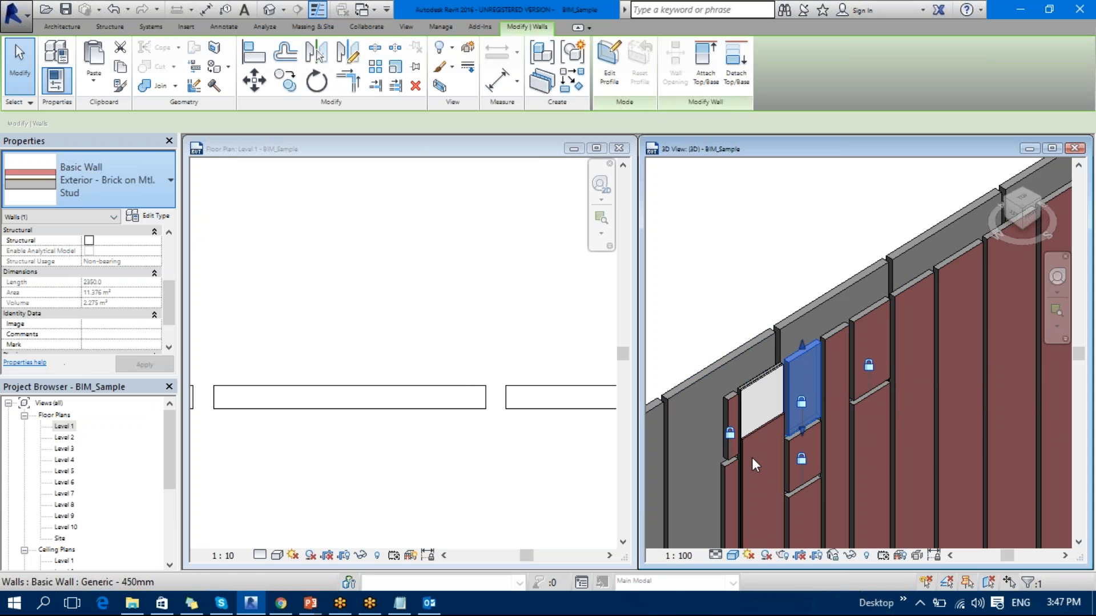
key(Escape)
- Change the tall lower piece of the once-split panel to the Curtain Wall type, removing the constraints that block the change
scroll(850, 477, up, 3)
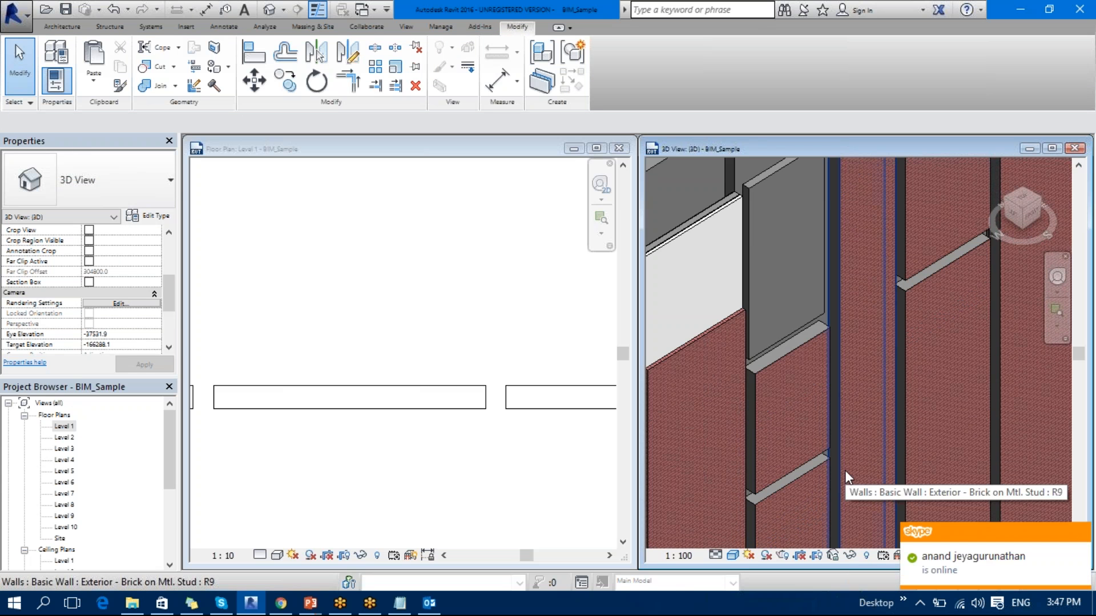
scroll(814, 409, down, 4)
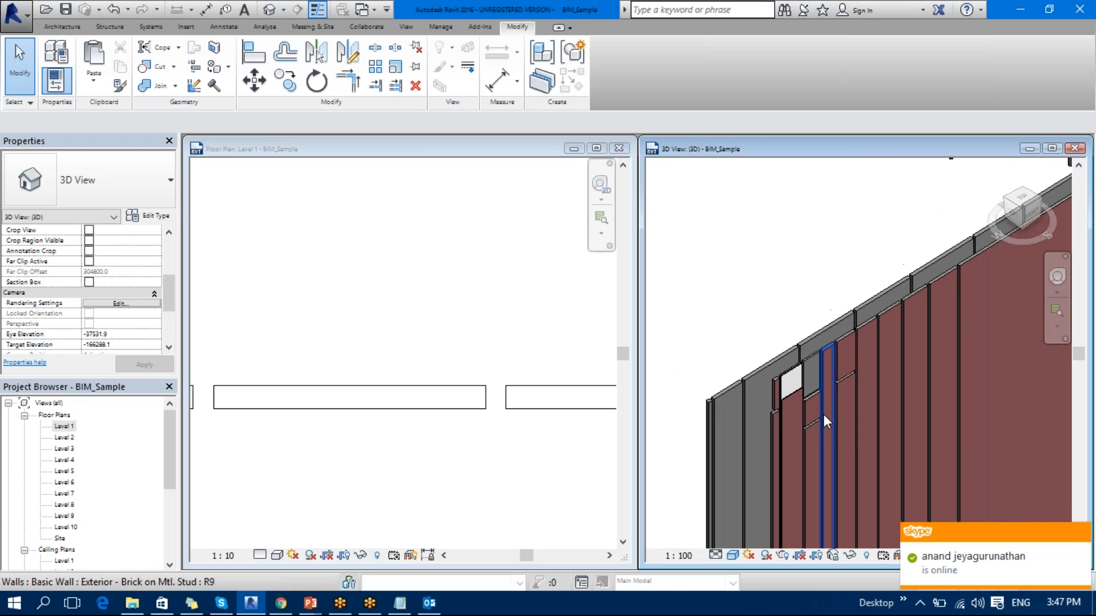
middle_drag(827, 419, 826, 372)
scroll(817, 343, up, 4)
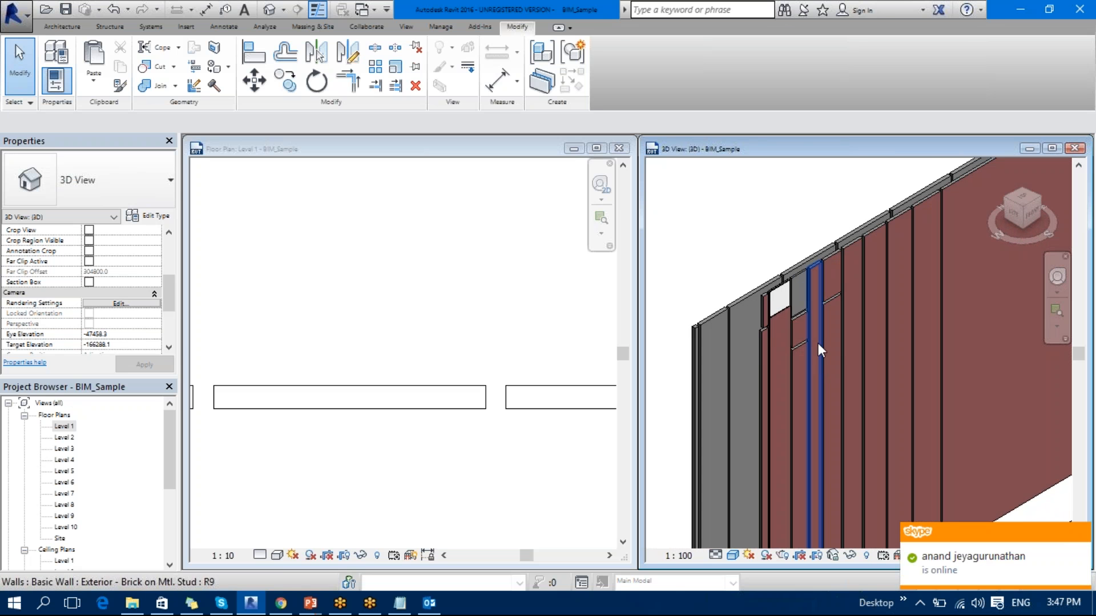
click(834, 289)
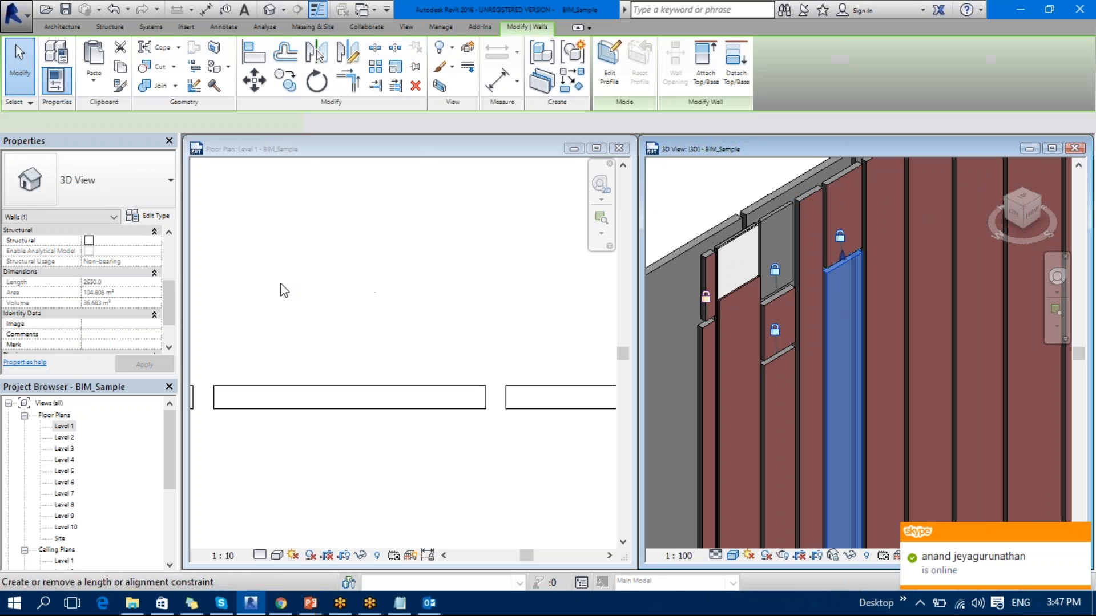
click(159, 196)
scroll(95, 352, down, 5)
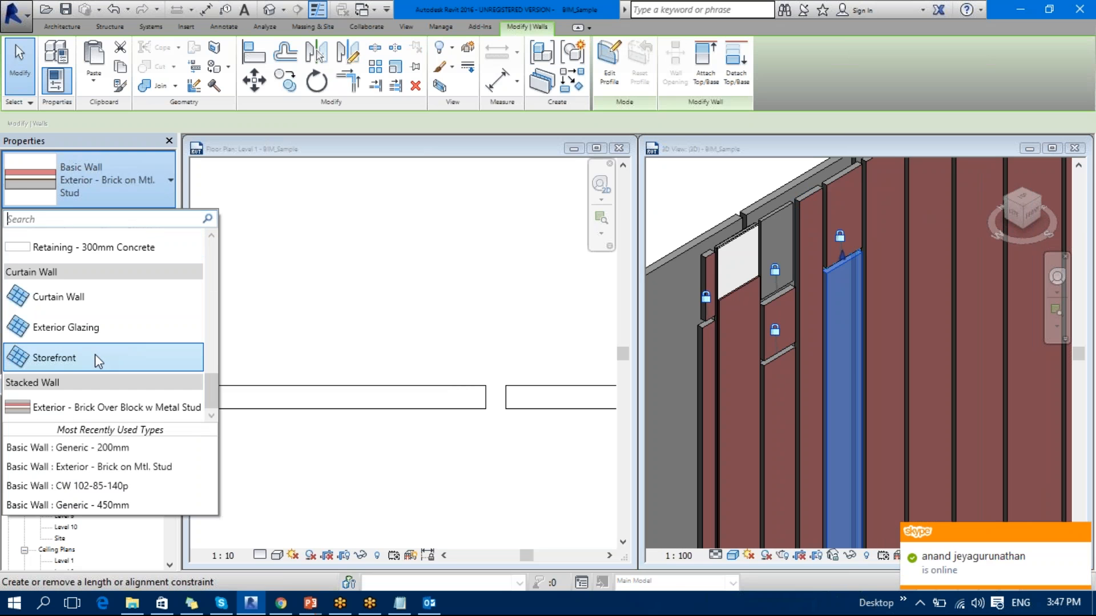
click(78, 298)
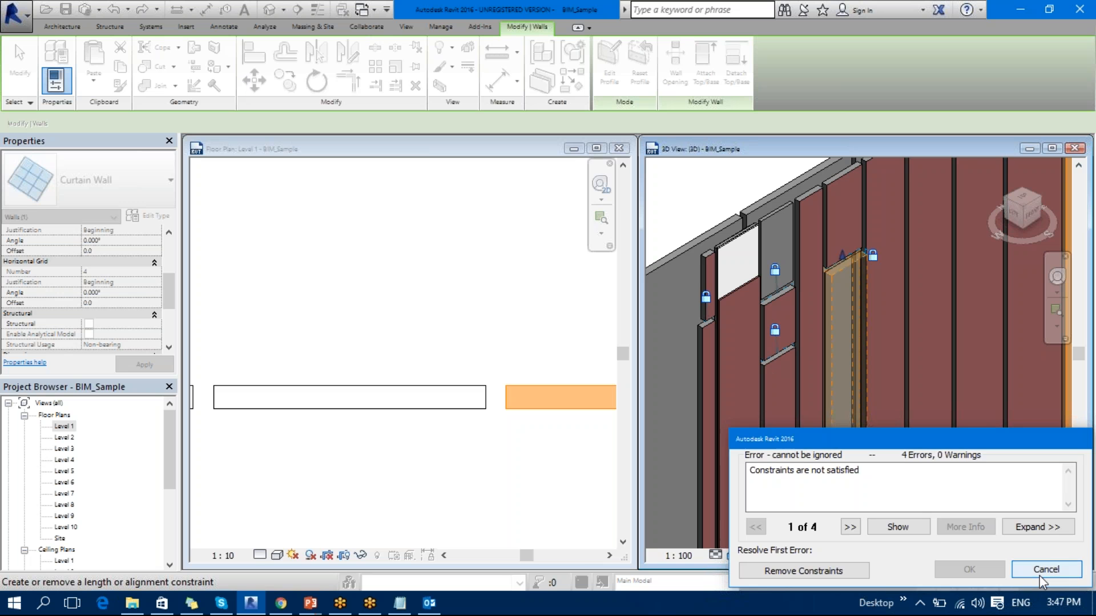
click(780, 571)
key(Escape)
- Examine the curtain wall panel between the brick panels from its base up to its upper edge
middle_drag(903, 450, 797, 313)
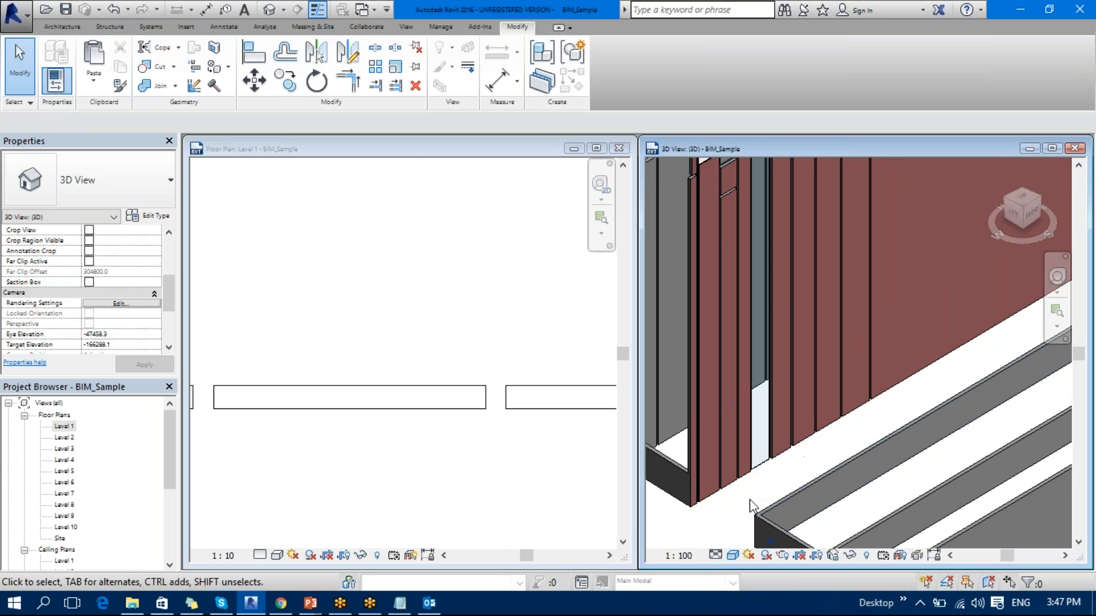
shift+middle_drag(702, 491, 745, 482)
scroll(802, 354, down, 2)
shift+middle_drag(802, 354, 853, 337)
scroll(758, 310, up, 3)
middle_drag(774, 228, 899, 361)
scroll(887, 457, up, 3)
scroll(899, 360, up, 2)
scroll(905, 352, up, 2)
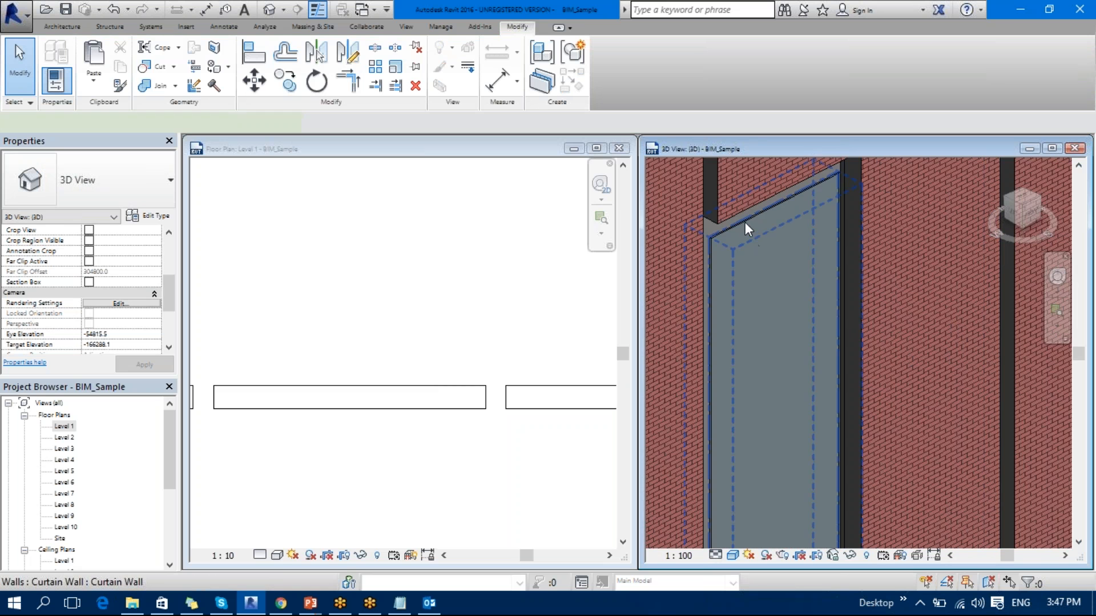
click(744, 223)
scroll(884, 349, down, 6)
middle_drag(884, 350, 834, 268)
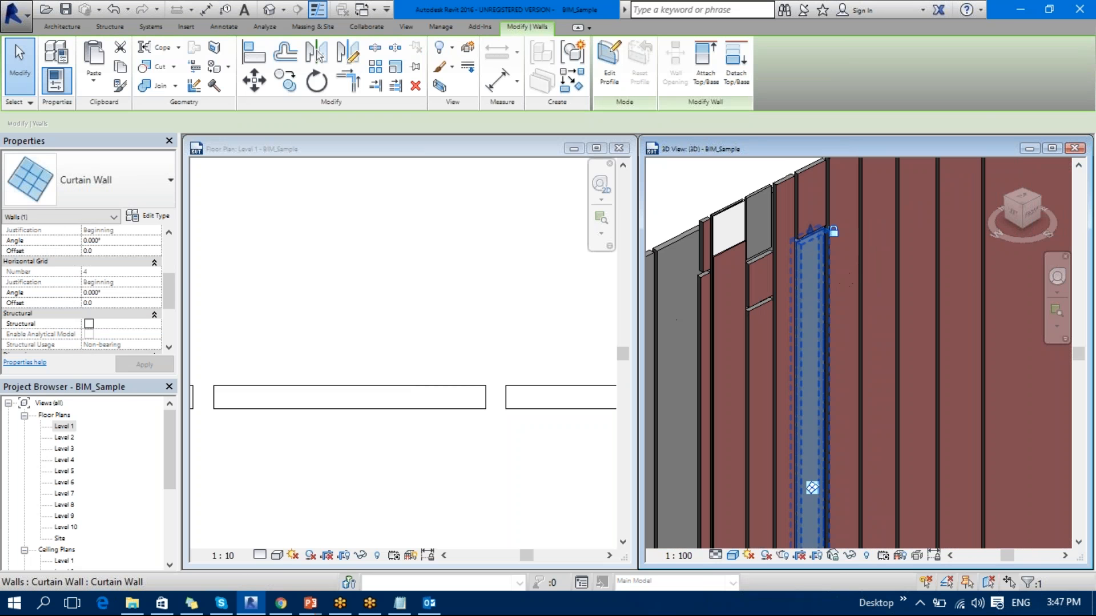
key(Escape)
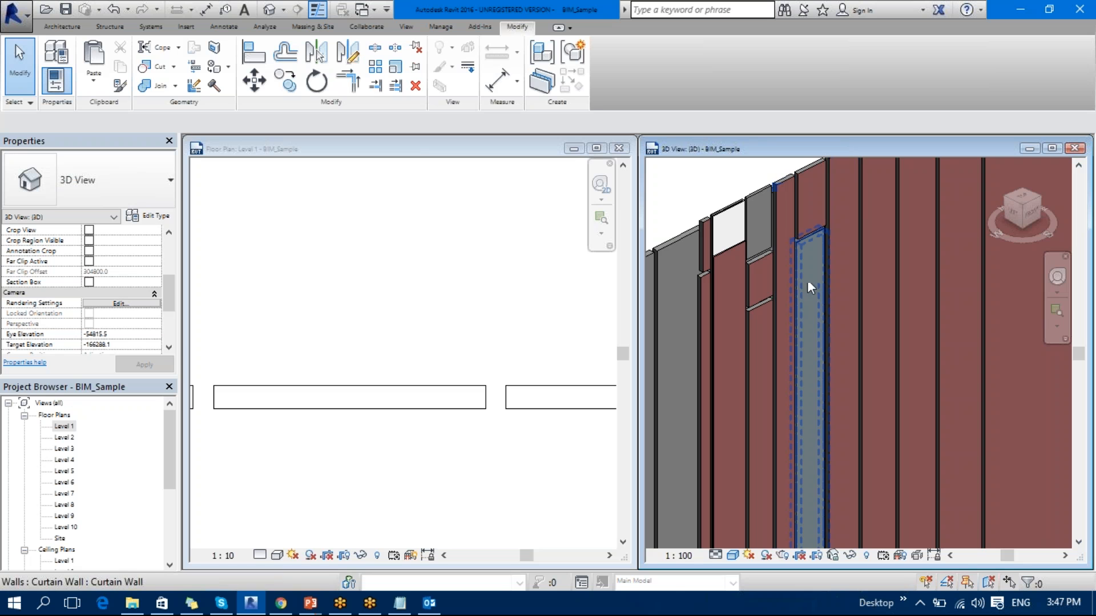
- Place 50 x 150mm rectangular mullions on all grid lines of the curtain wall panel
middle_drag(814, 260, 776, 300)
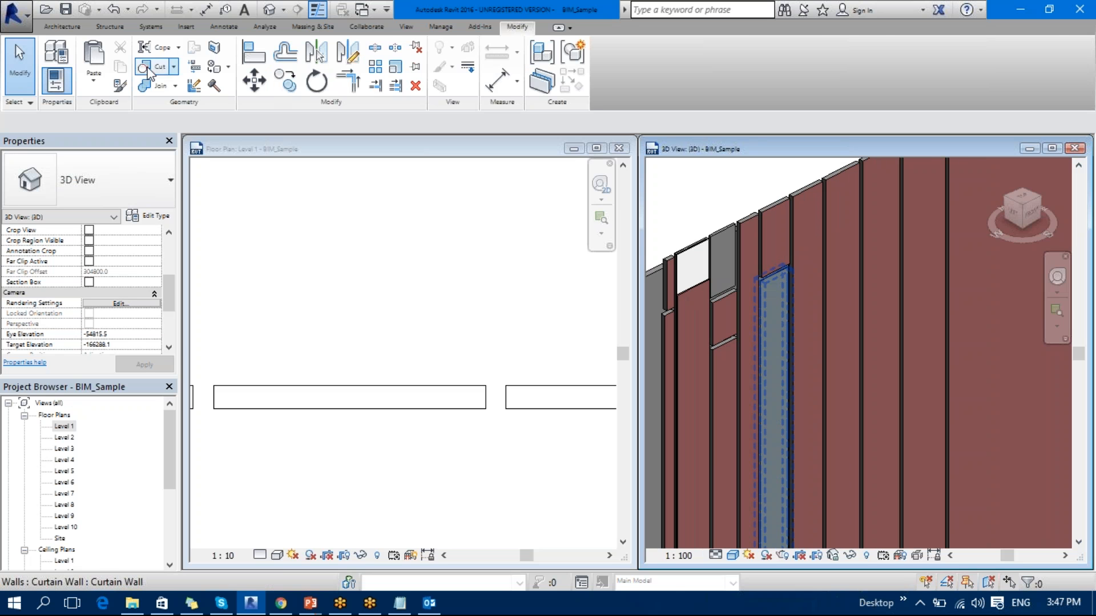
click(73, 27)
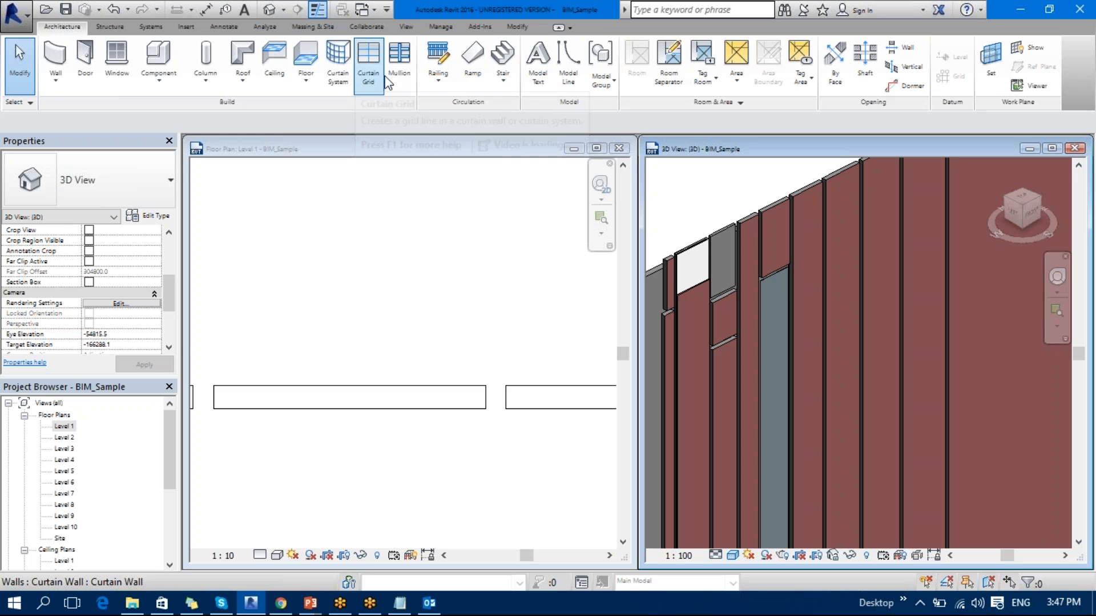
click(399, 60)
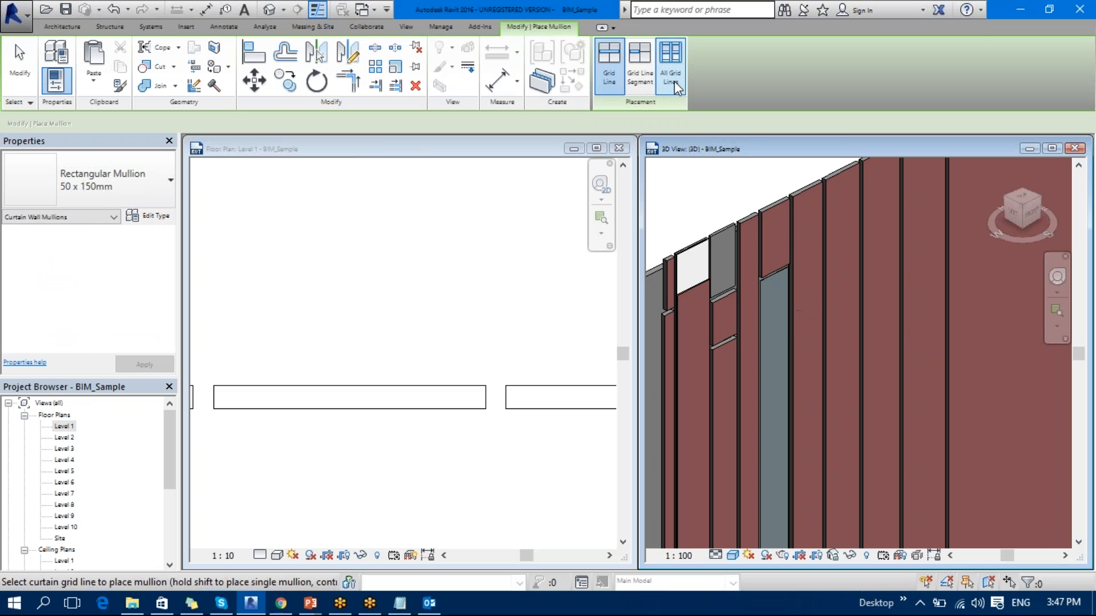
click(772, 279)
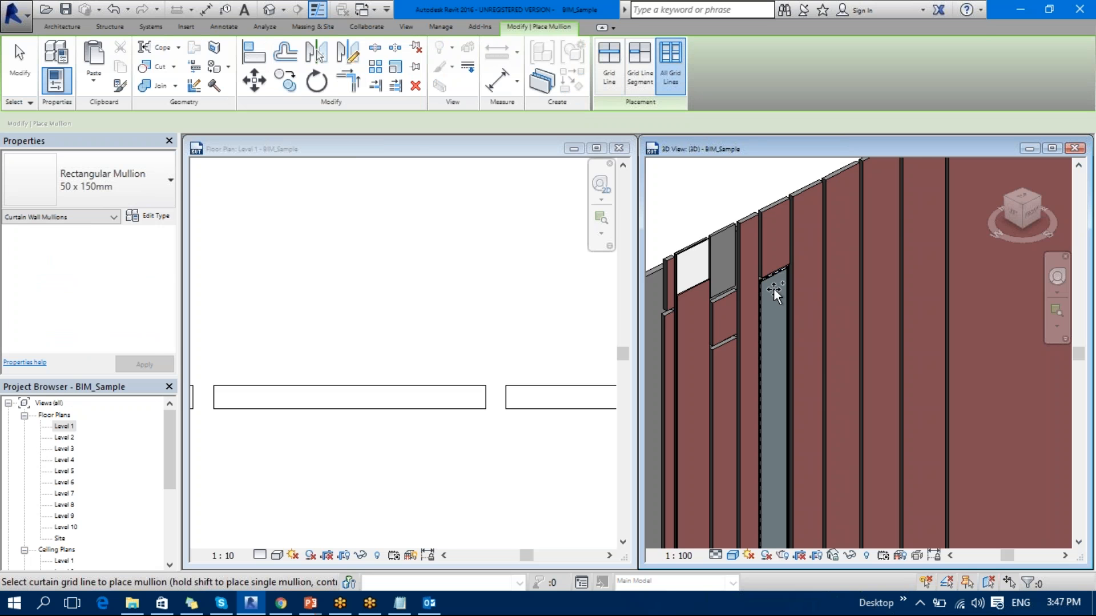
key(Escape)
- Inspect the mullion frame from the curtain wall's upper corner down to its base, and select the curtain wall
scroll(810, 335, up, 8)
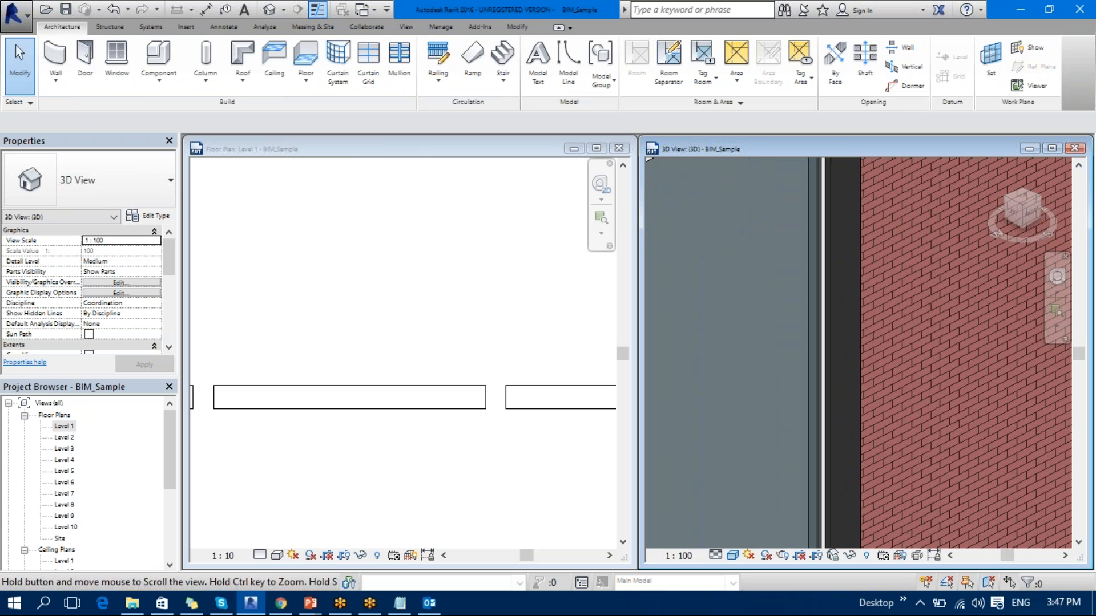
middle_drag(681, 371, 697, 410)
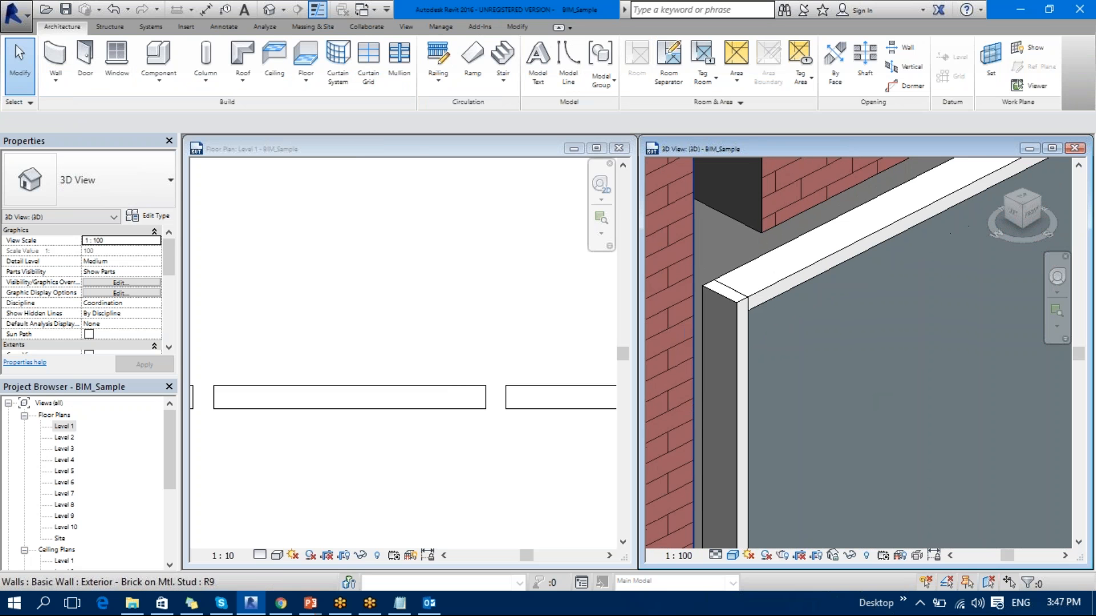
scroll(771, 359, down, 3)
scroll(780, 365, down, 3)
middle_drag(844, 443, 778, 228)
scroll(779, 229, down, 3)
middle_drag(820, 428, 799, 319)
scroll(753, 443, up, 6)
middle_drag(763, 409, 762, 188)
middle_drag(861, 400, 841, 162)
middle_drag(785, 485, 821, 228)
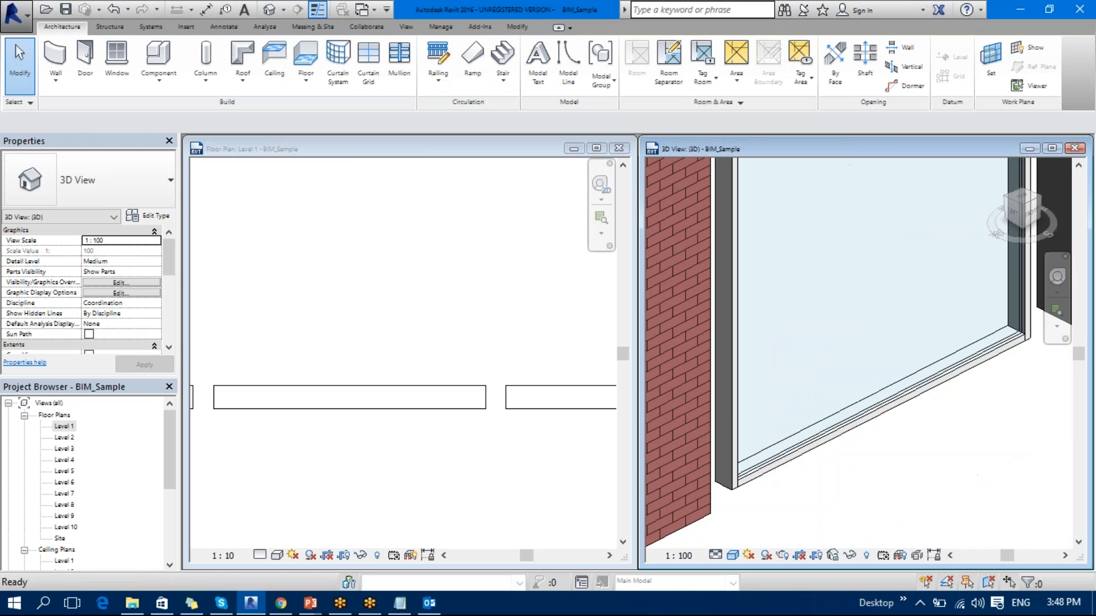
scroll(821, 508, up, 2)
scroll(824, 512, down, 2)
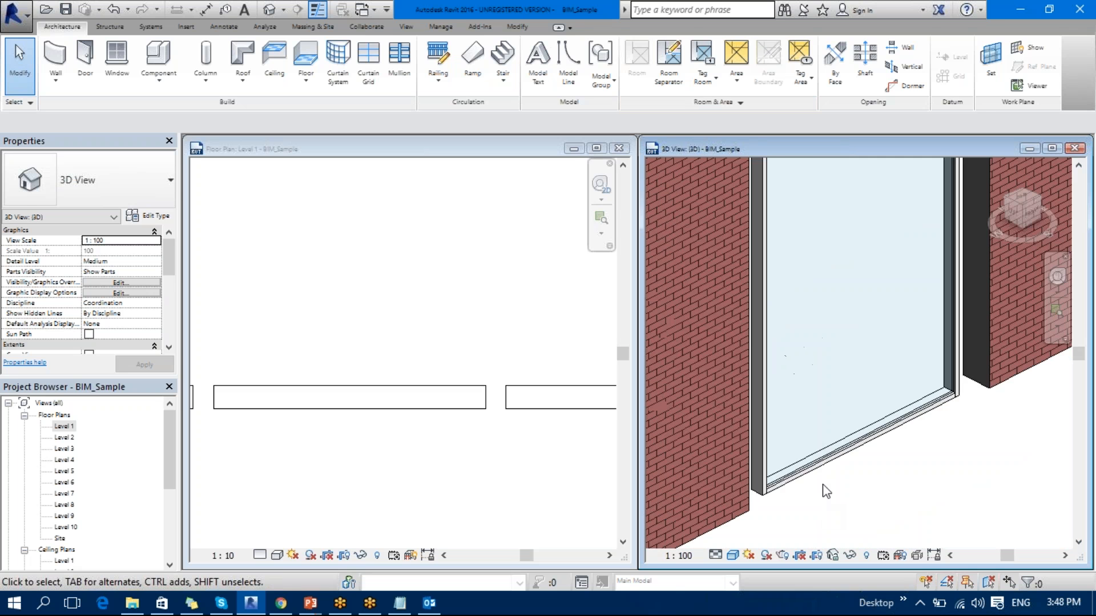
click(827, 461)
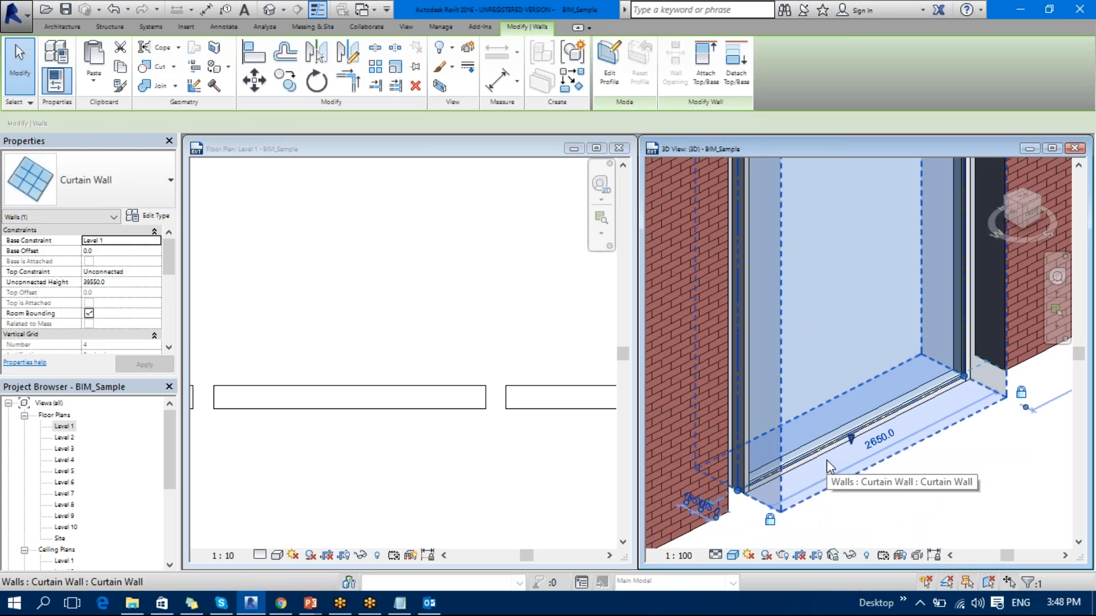
- Change the curtain wall's horizontal base mullion to the 50mm Radius Circular Mullion type
key(Escape)
key(Tab)
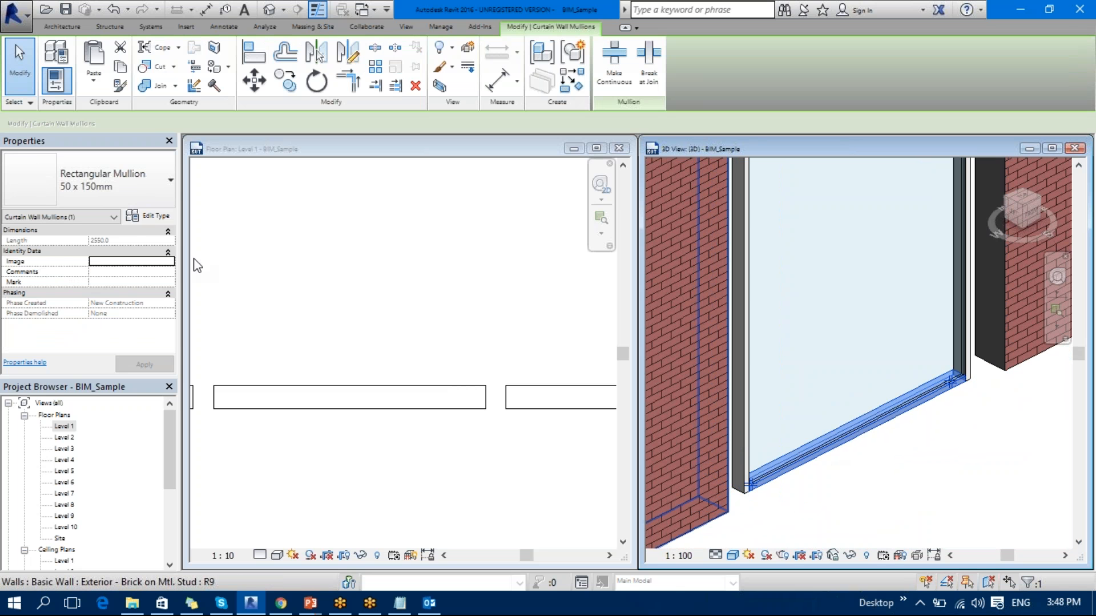
click(137, 194)
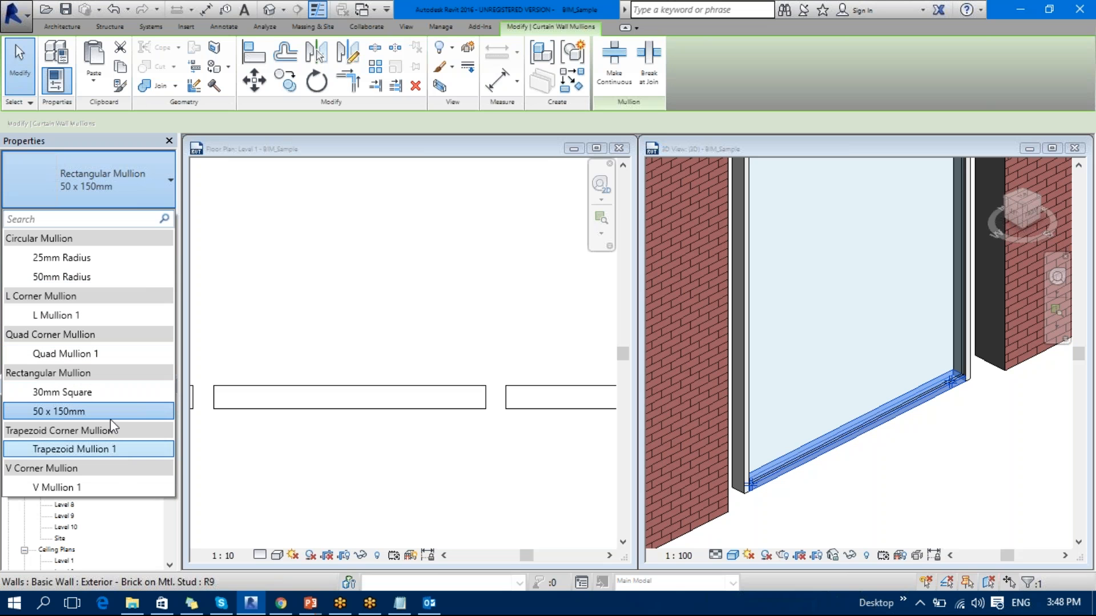
click(85, 281)
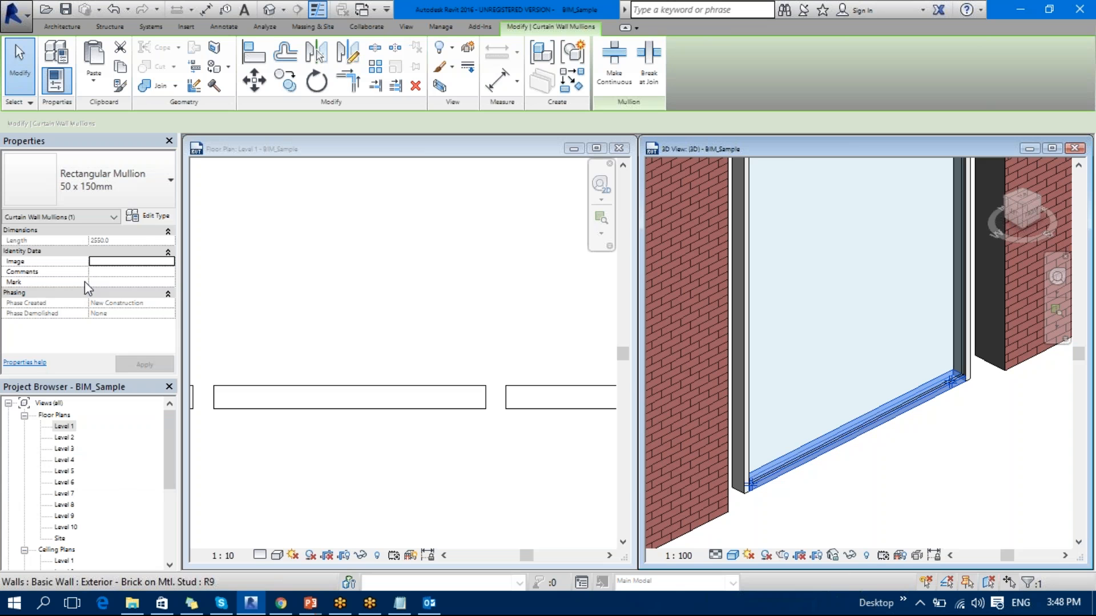
click(838, 508)
scroll(791, 498, up, 4)
scroll(790, 497, up, 2)
middle_drag(790, 497, 682, 268)
middle_drag(797, 403, 880, 513)
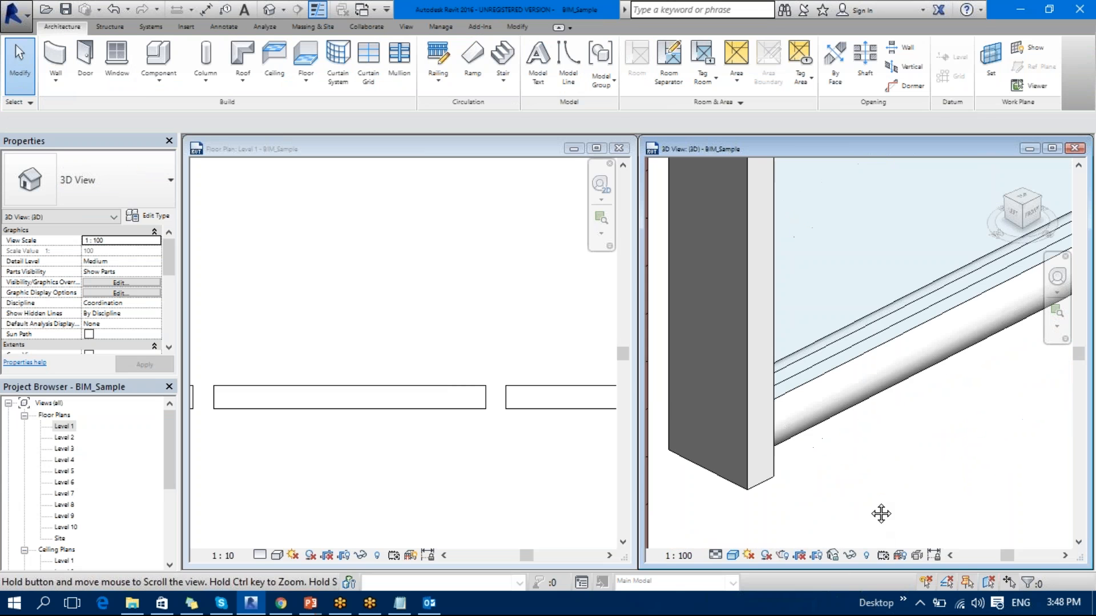
- Change the curtain wall's vertical edge mullion beside the round base mullion to the L Corner Mullion type L Mullion 1
click(776, 444)
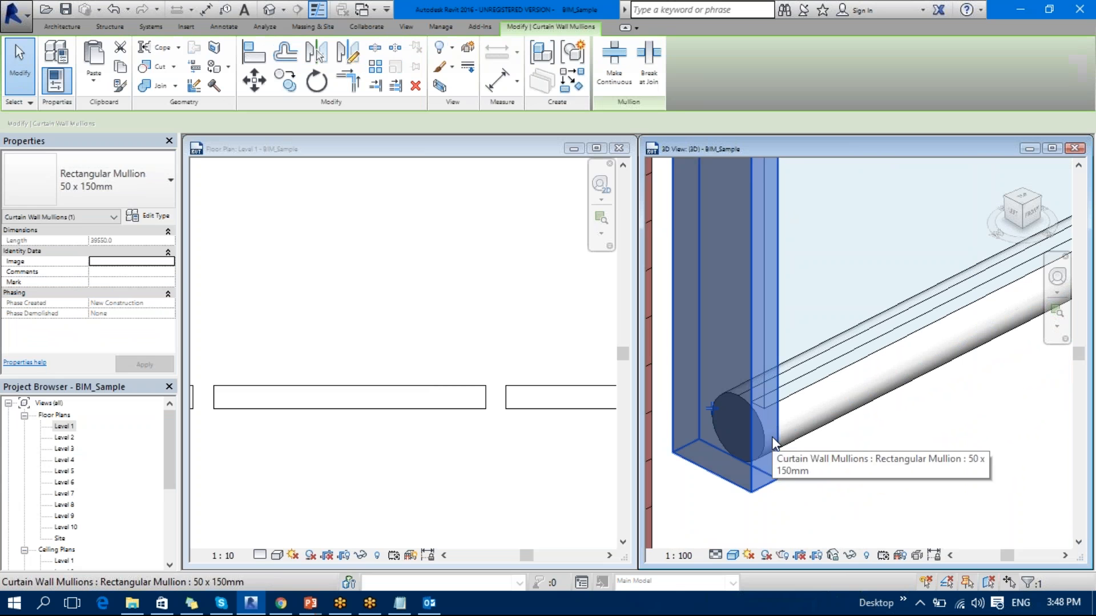
click(131, 189)
click(74, 322)
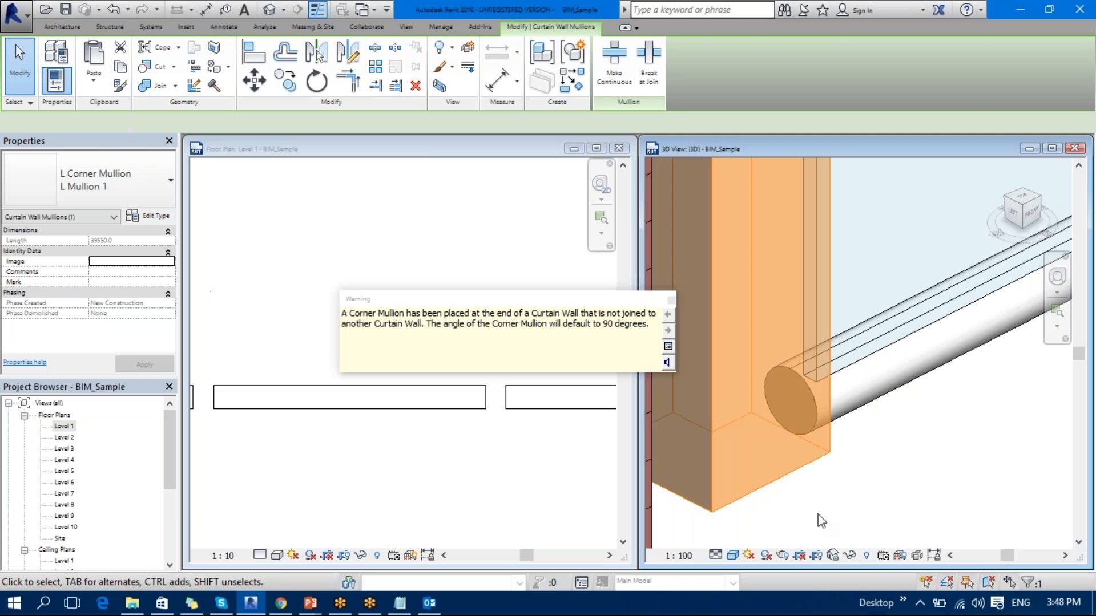
click(887, 513)
scroll(893, 459, down, 2)
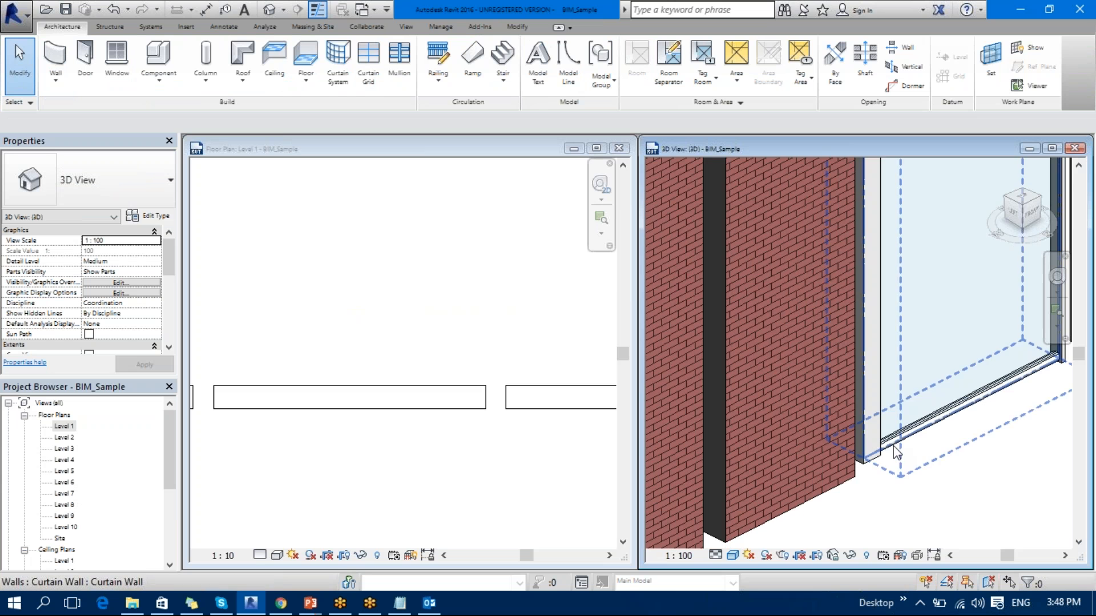
- Examine the L corner mullion's profile at its base and review its type properties, leaving them as they are
click(873, 451)
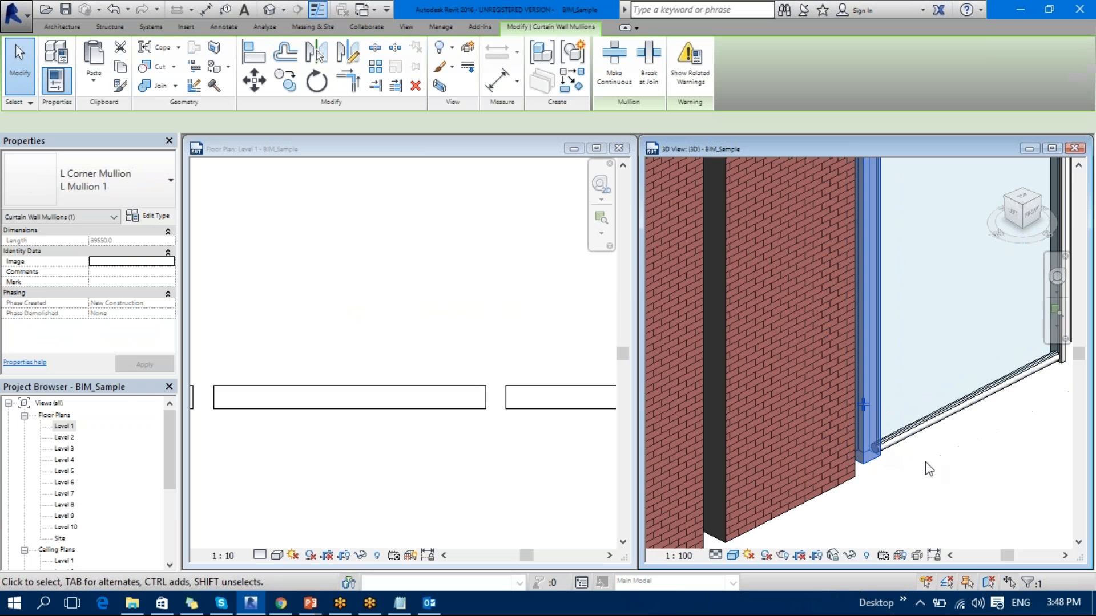
mouse_move(873, 451)
shift+middle_down()
mouse_move(898, 472)
mouse_move(834, 464)
mouse_move(736, 483)
mouse_move(795, 453)
mouse_move(543, 462)
mouse_move(777, 454)
mouse_move(831, 472)
mouse_move(805, 451)
mouse_move(836, 460)
shift+middle_up()
scroll(934, 409, up, 4)
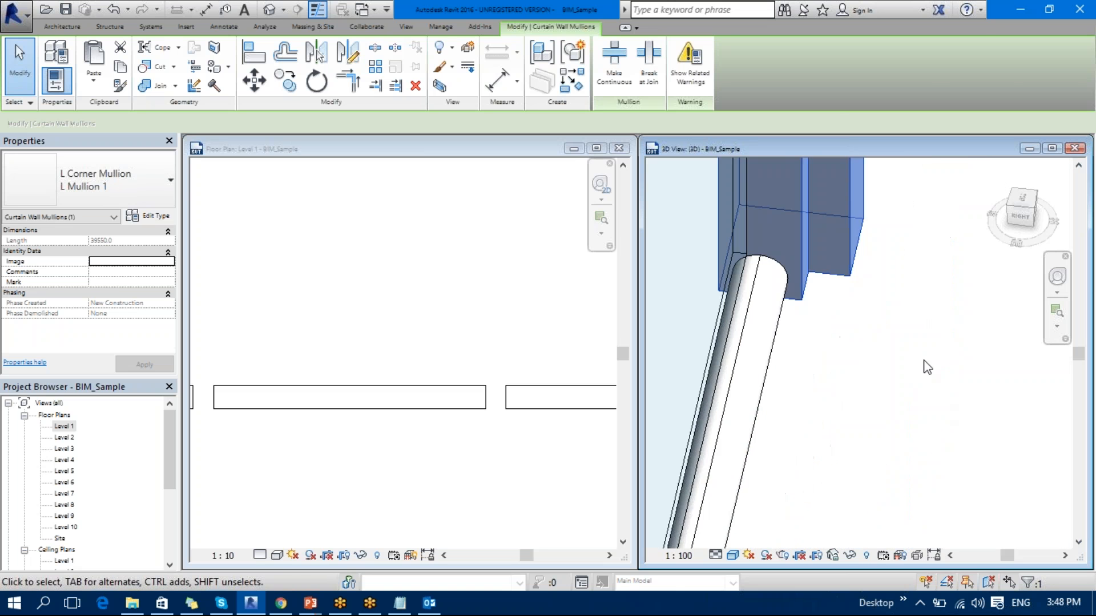
middle_drag(924, 365, 905, 519)
click(875, 459)
middle_drag(852, 424, 908, 513)
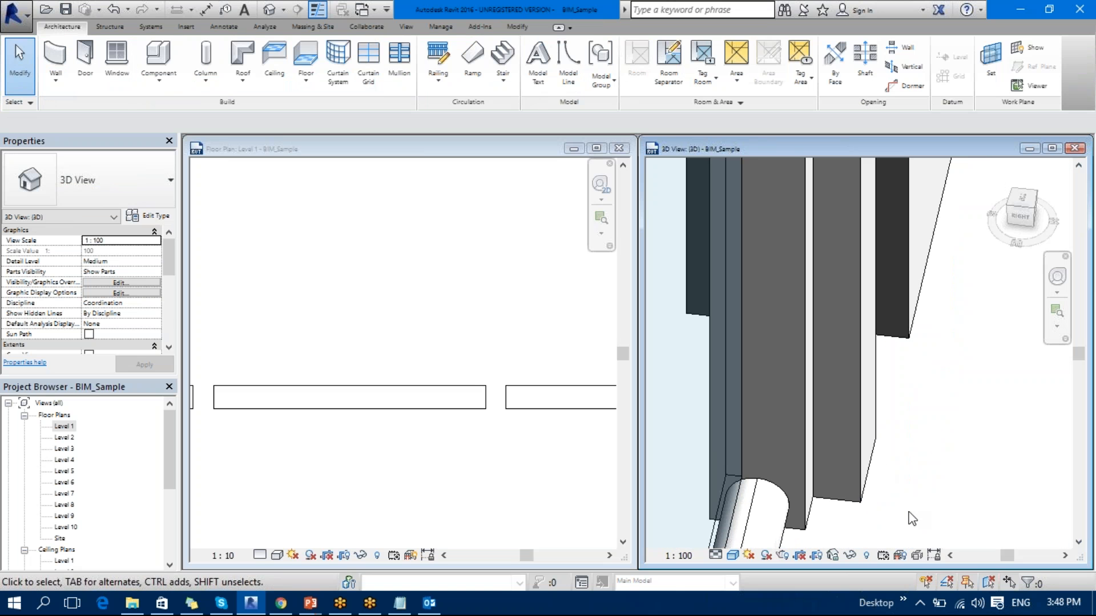
click(859, 490)
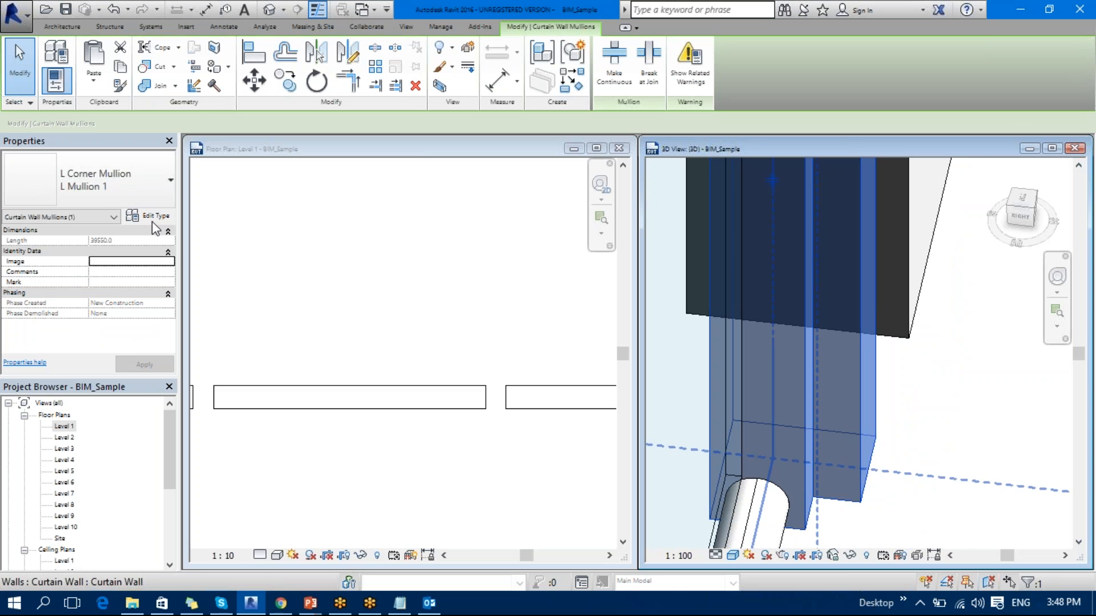
click(143, 216)
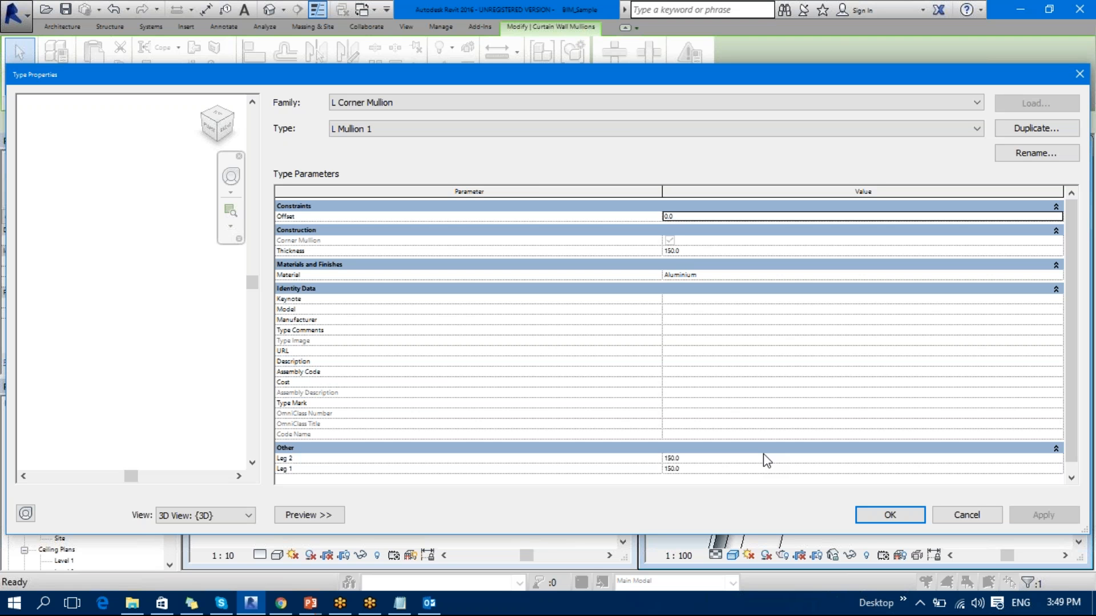
click(966, 514)
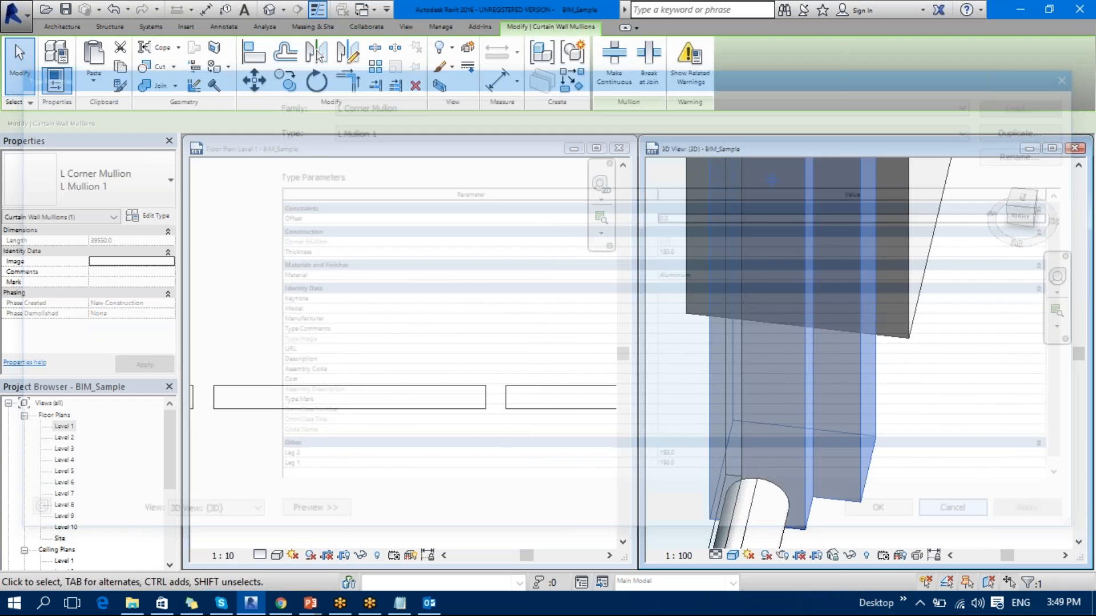
click(978, 431)
- View the curtain wall panel in place among the brick wall panels, and close the 3D view
scroll(968, 437, down, 6)
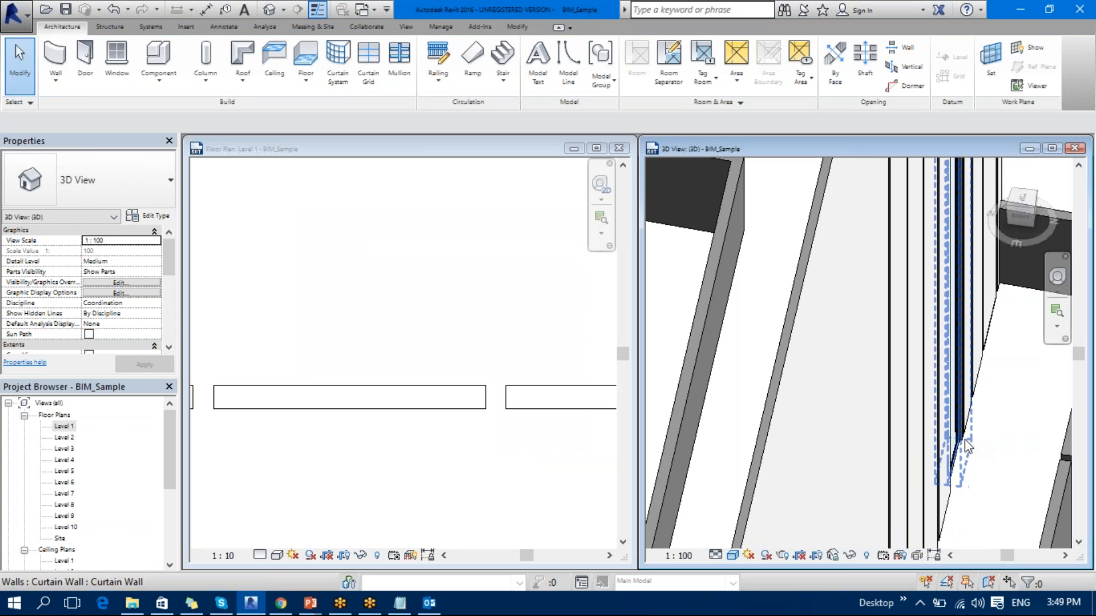
click(966, 447)
shift+middle_drag(966, 446, 906, 452)
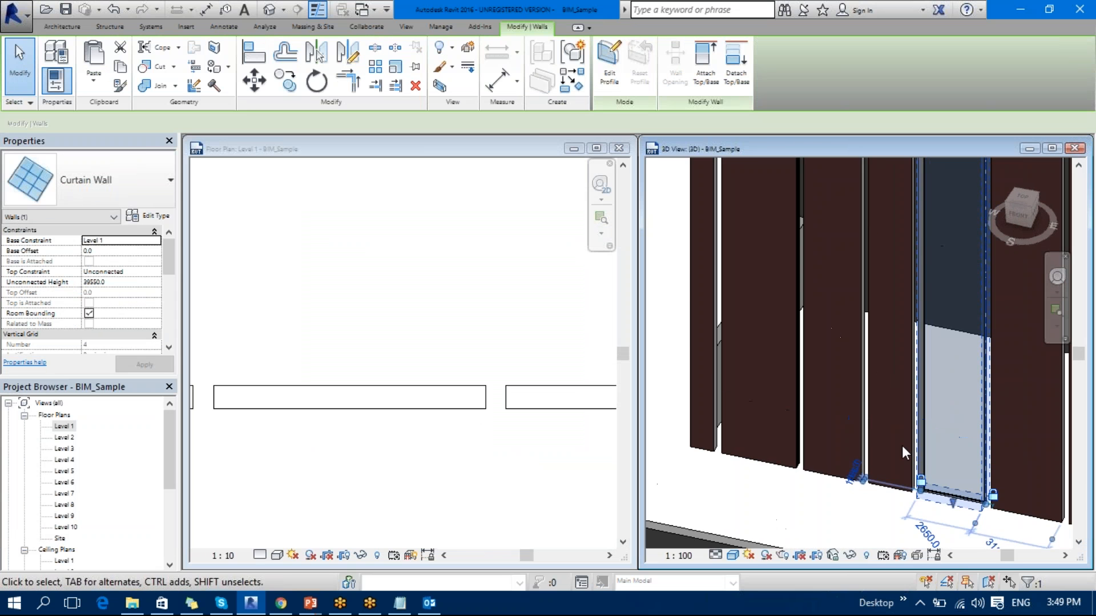
shift+middle_drag(820, 469, 917, 472)
click(912, 472)
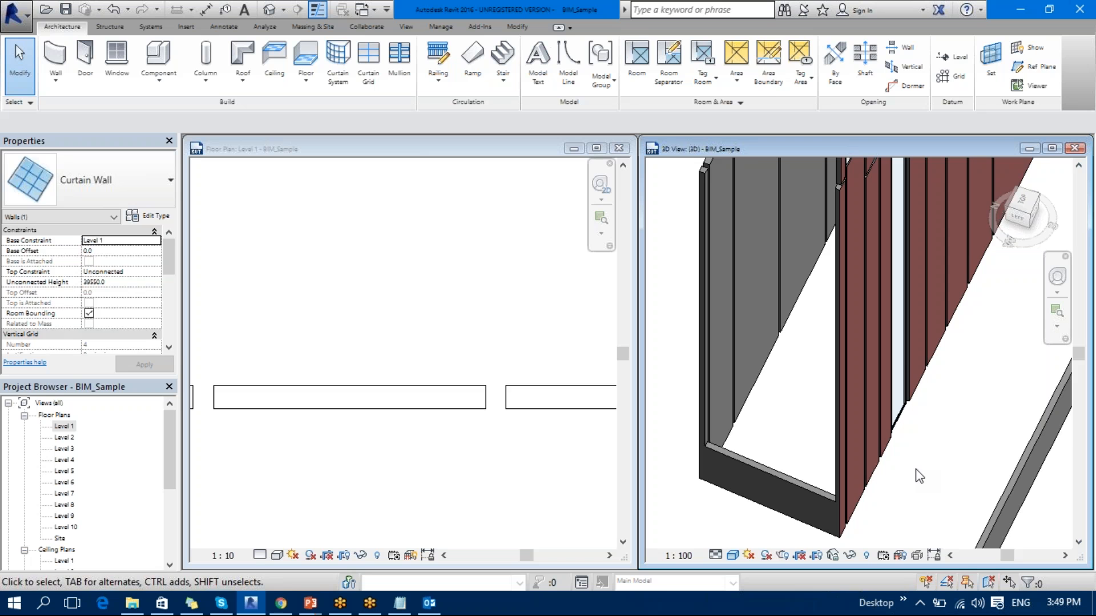
click(1074, 148)
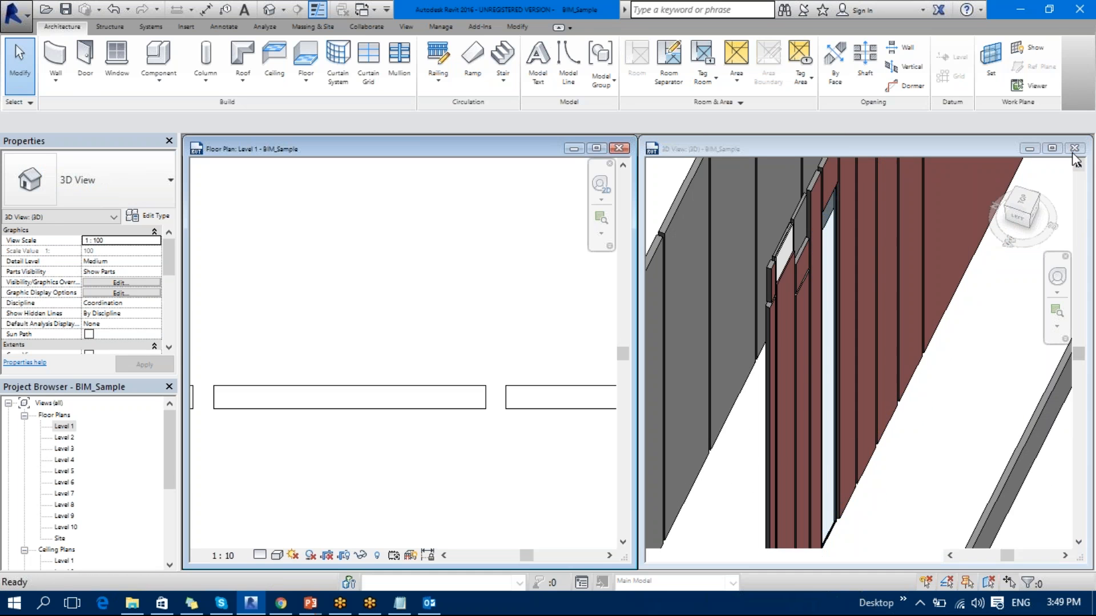
- Delete the practice walls drawn beside the column grid in the Level 1 floor plan
scroll(442, 349, down, 5)
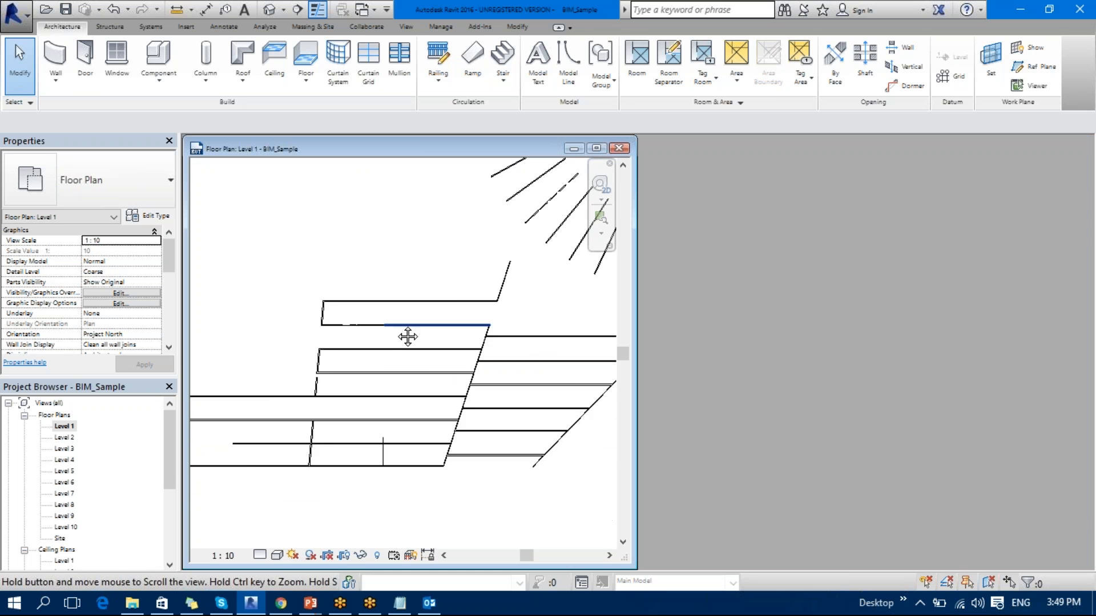
scroll(406, 356, down, 3)
drag(506, 446, 358, 183)
key(Delete)
scroll(370, 315, up, 3)
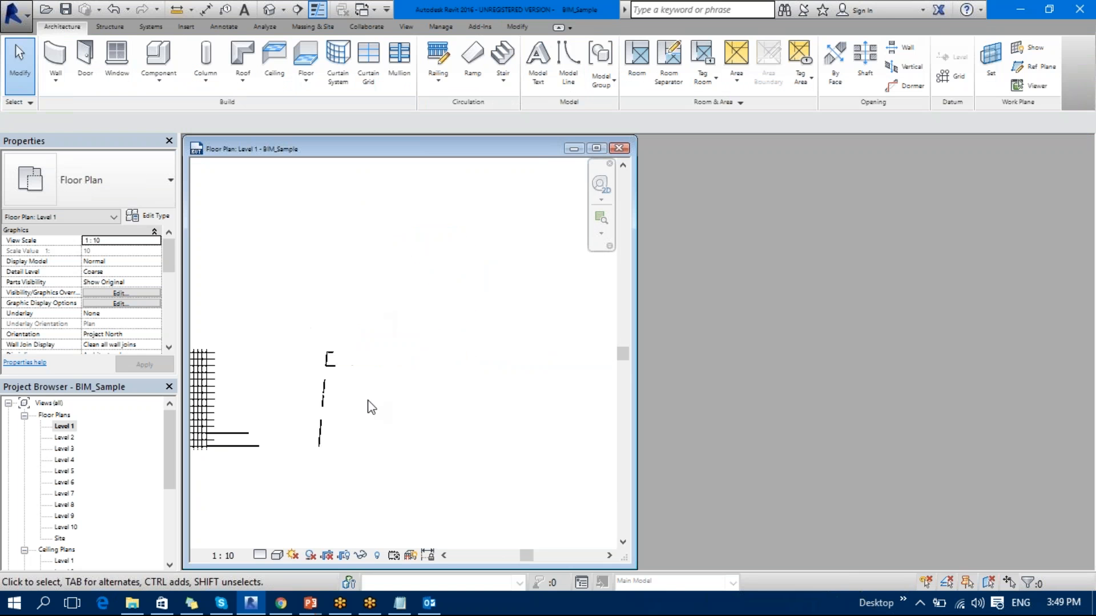
drag(456, 422, 376, 195)
key(Delete)
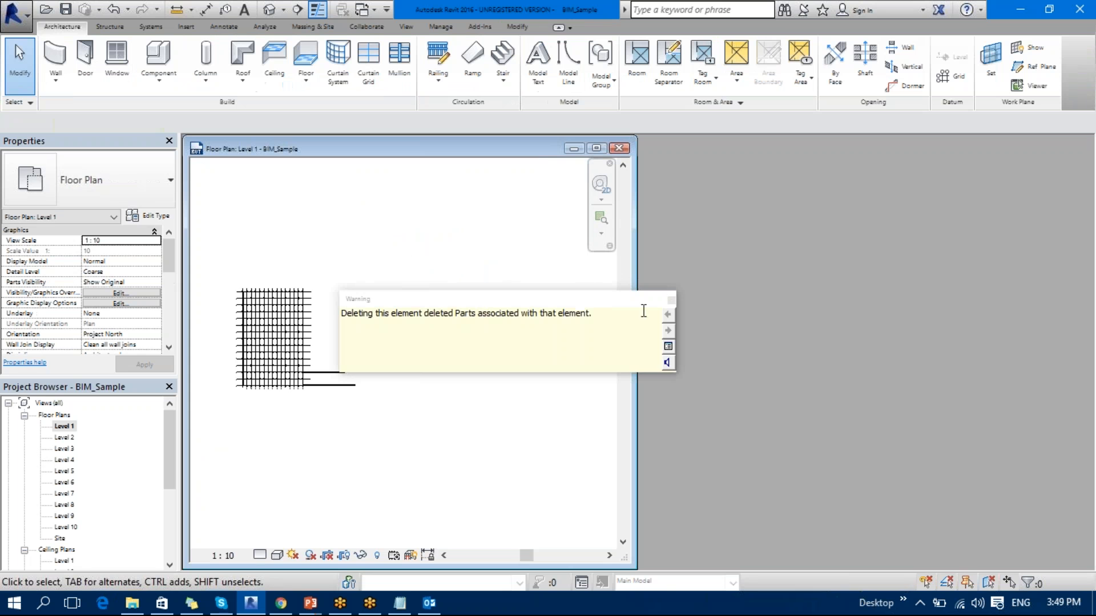
scroll(394, 411, up, 4)
drag(400, 407, 341, 269)
key(Delete)
scroll(468, 357, down, 5)
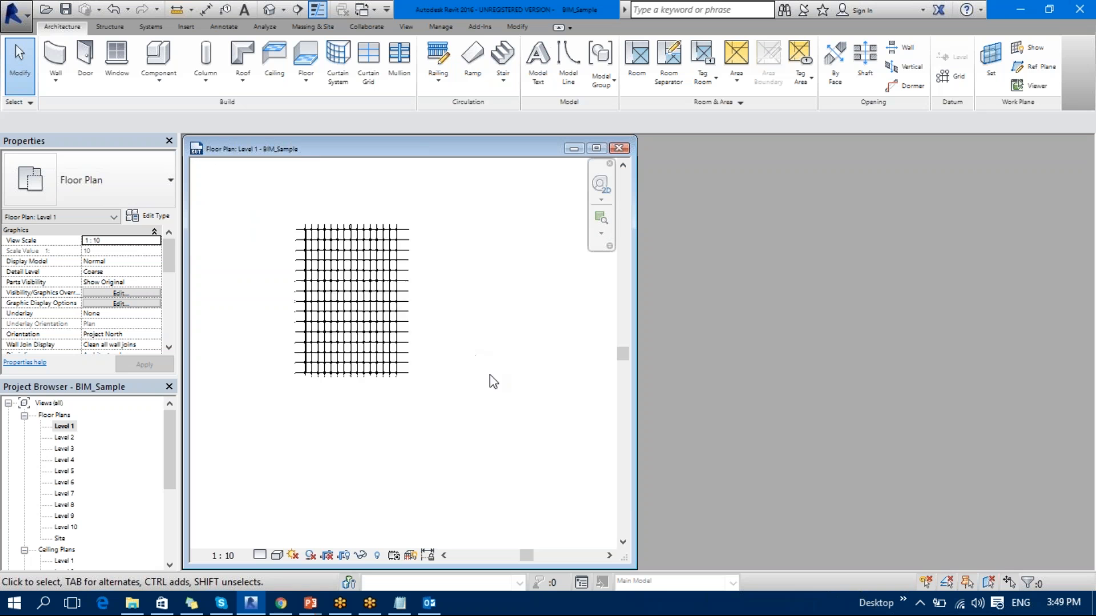
- Delete the Generic - 450mm wall running along the first vertical grid line of the column grid
scroll(480, 361, up, 5)
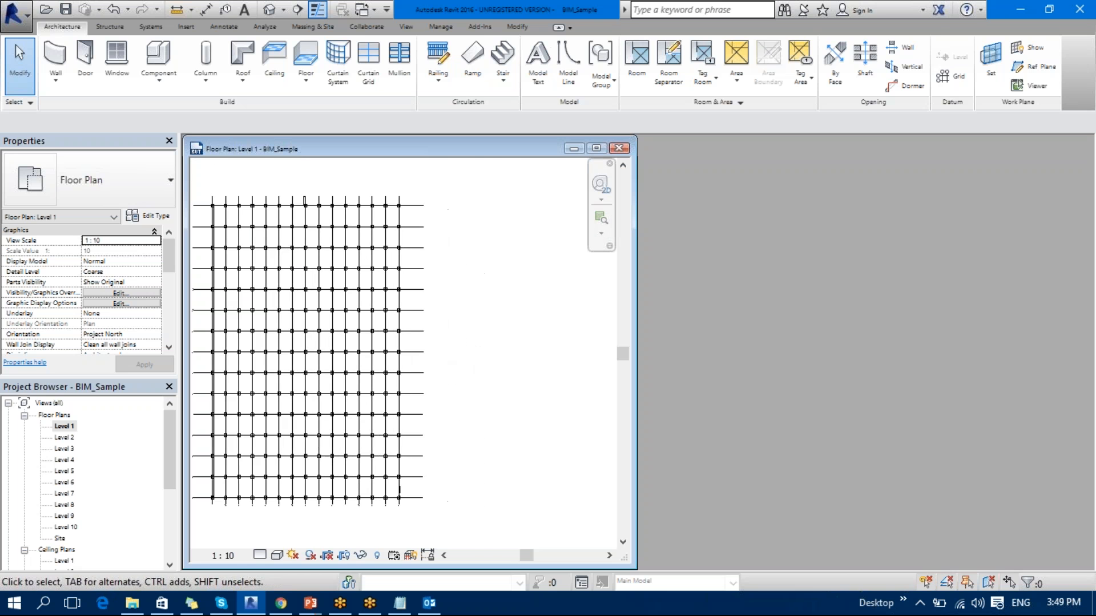
scroll(337, 387, up, 2)
middle_drag(337, 387, 376, 292)
scroll(384, 365, down, 4)
scroll(369, 465, up, 10)
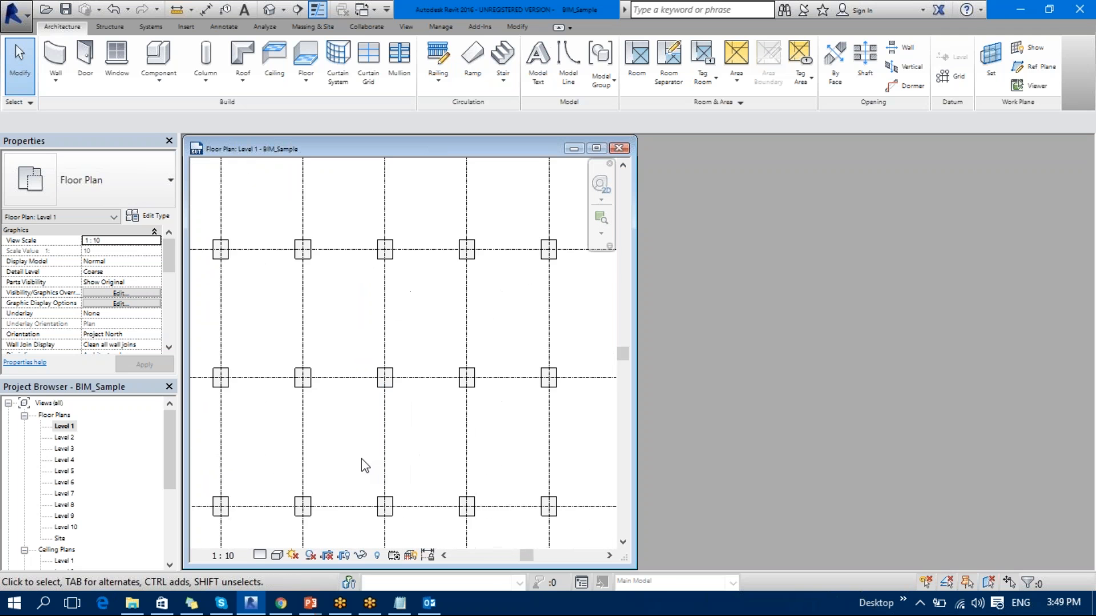
scroll(360, 448, down, 9)
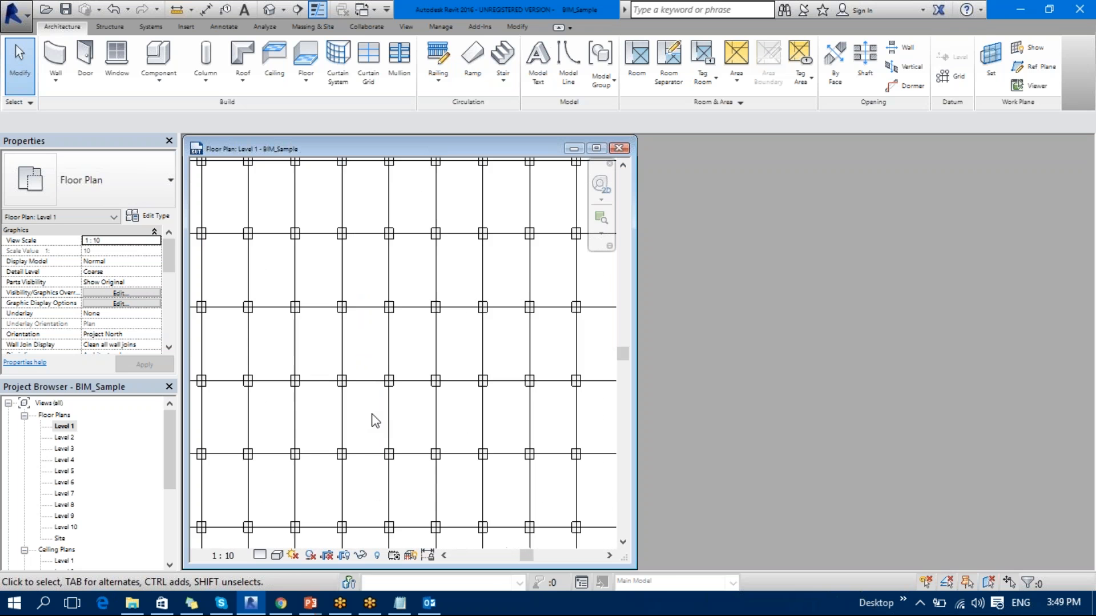
middle_drag(413, 381, 414, 374)
scroll(403, 460, down, 1)
middle_drag(404, 460, 389, 371)
scroll(210, 475, up, 7)
scroll(265, 428, up, 6)
scroll(343, 411, down, 4)
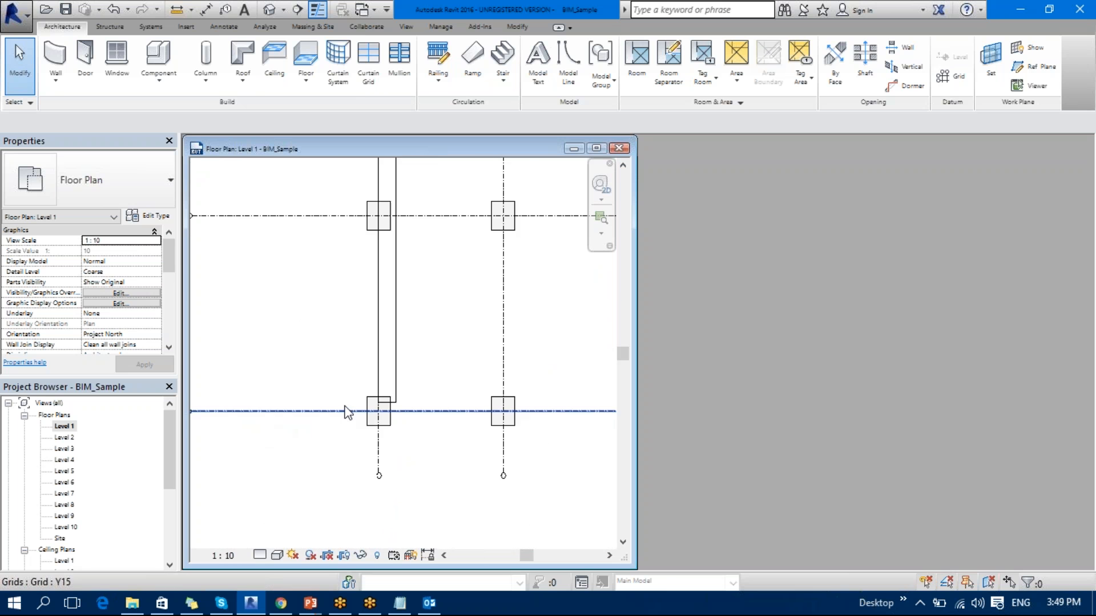
click(307, 425)
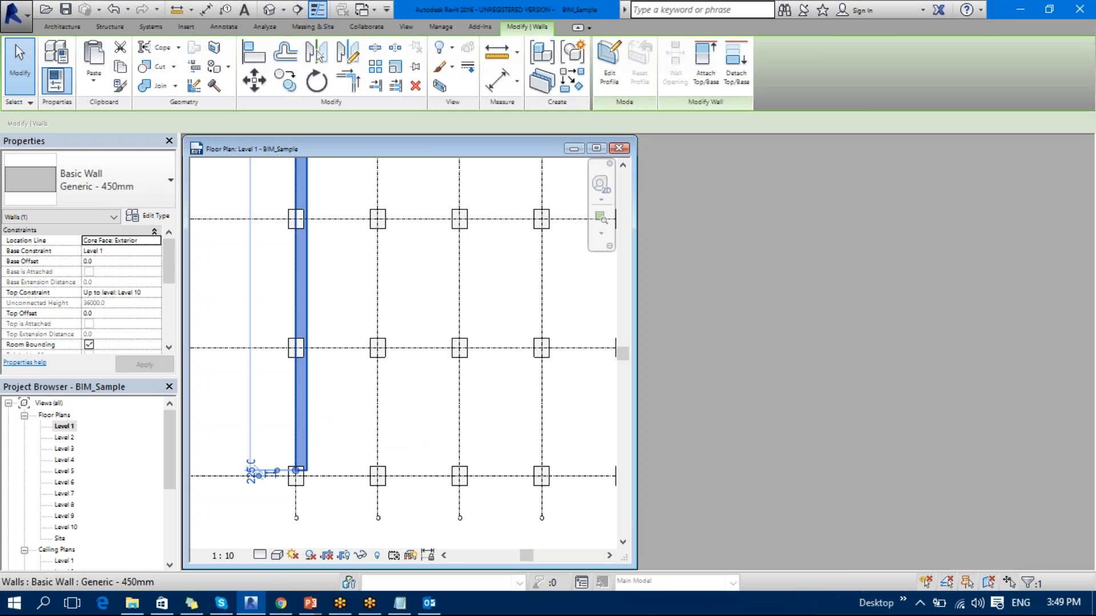
click(318, 409)
- Maximize the Level 1 floor plan view and frame the upper rows of the column grid
scroll(317, 408, down, 5)
middle_drag(352, 331, 310, 510)
middle_drag(337, 364, 379, 431)
scroll(348, 300, up, 5)
scroll(390, 336, down, 2)
middle_drag(389, 337, 360, 311)
scroll(485, 391, down, 4)
middle_drag(517, 440, 435, 308)
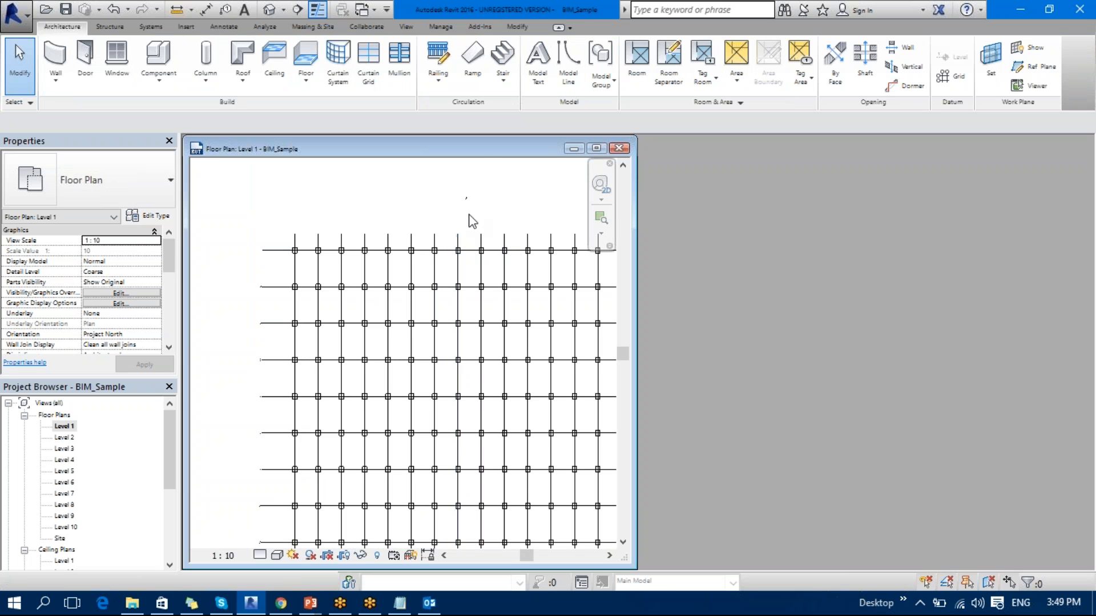
click(596, 149)
scroll(455, 223, up, 3)
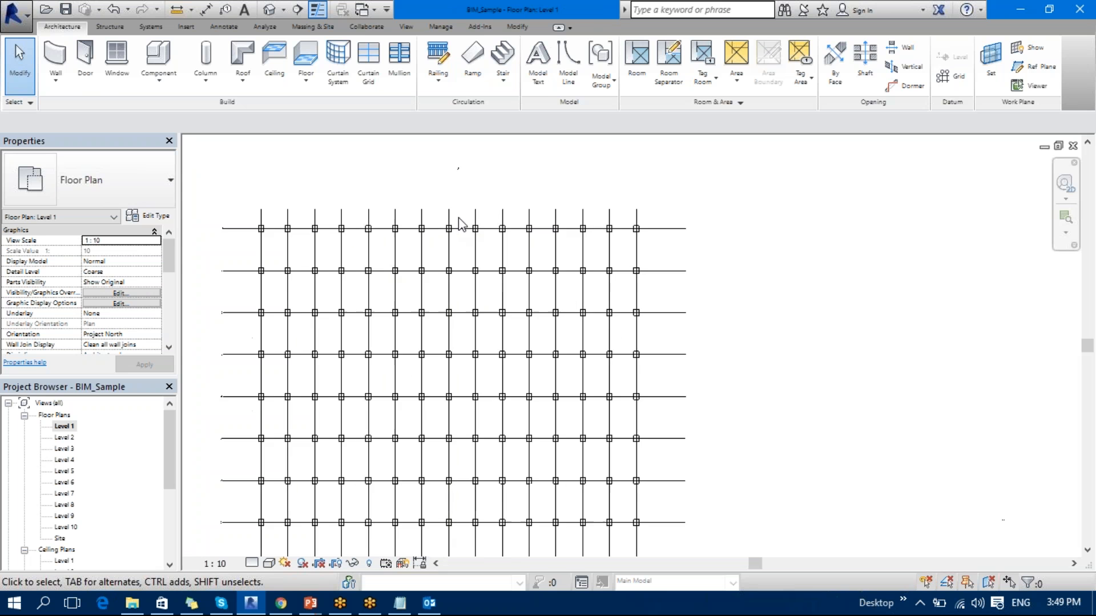
click(442, 237)
middle_drag(485, 309, 571, 272)
key(Escape)
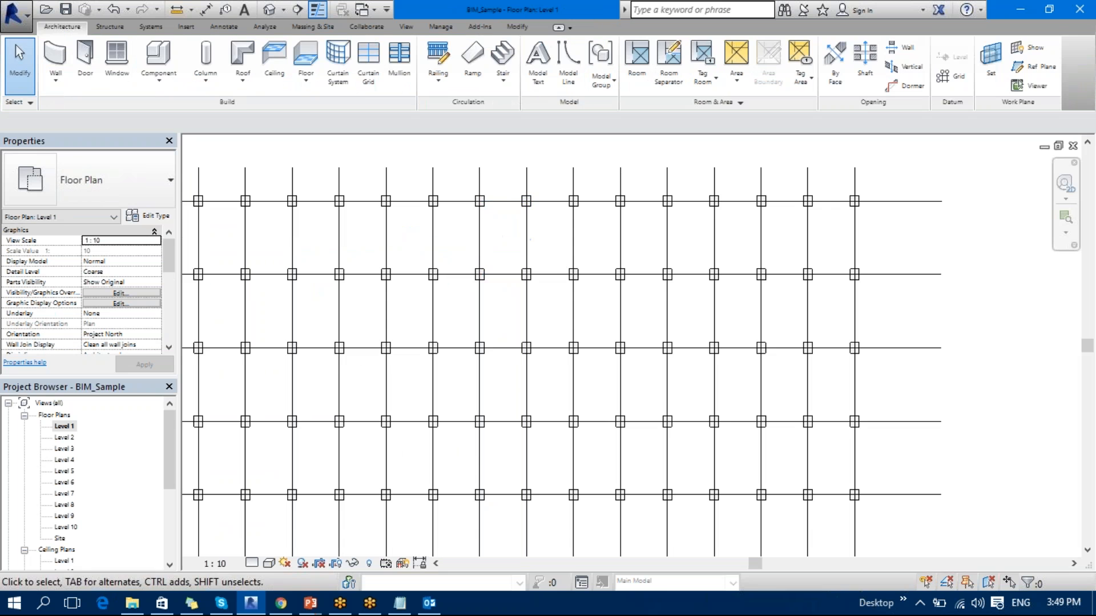
- Set the Structural Columns category to halftone in the Level 1 plan's visibility/graphic overrides
key(v)
key(g)
scroll(360, 286, down, 5)
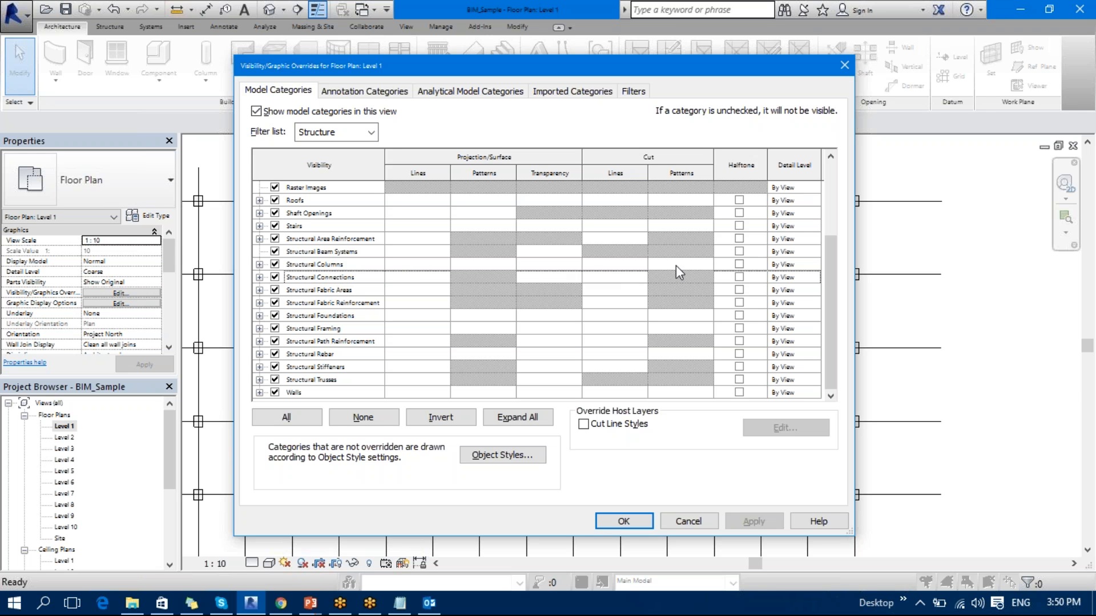
click(739, 264)
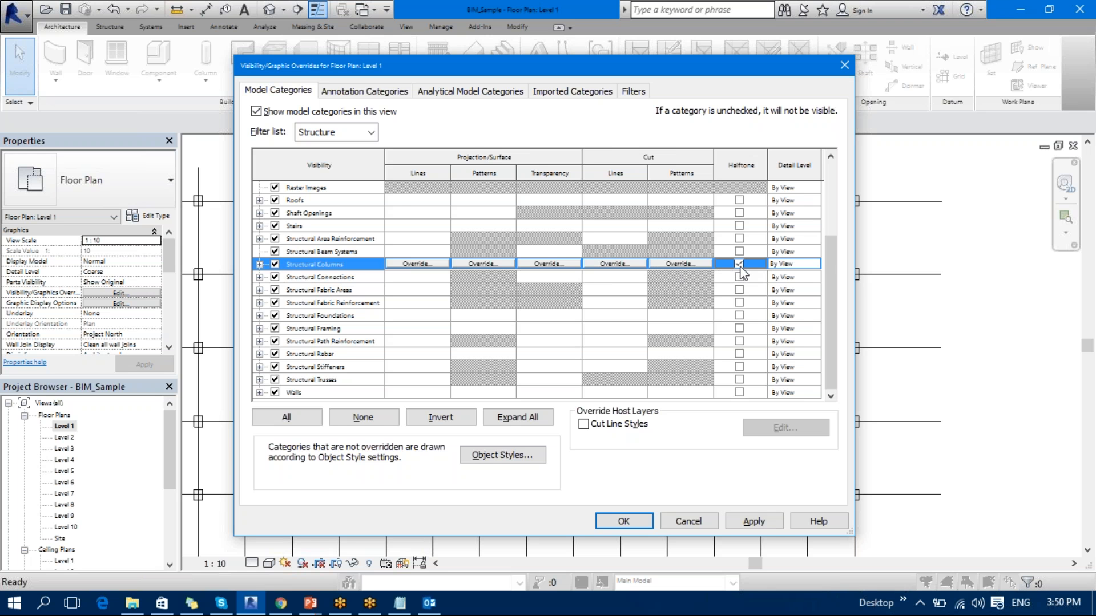
click(760, 521)
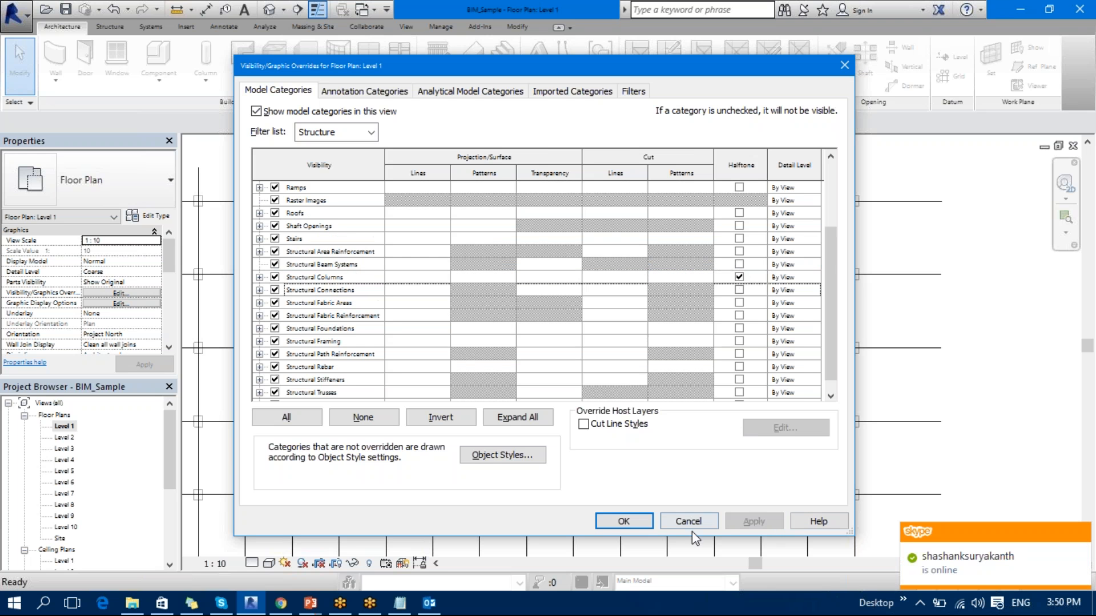
click(649, 521)
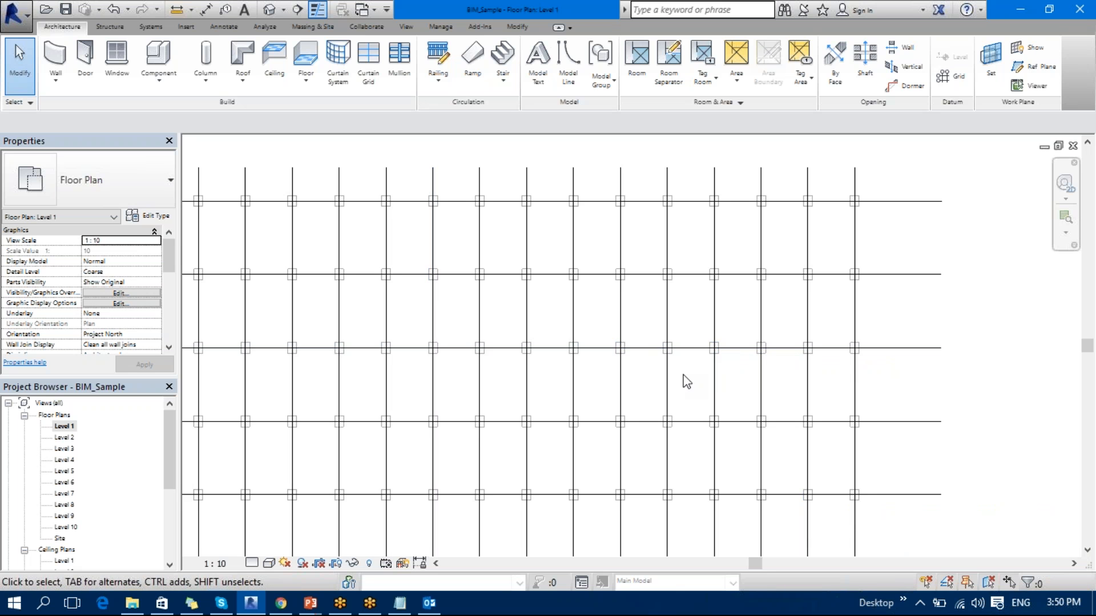
- Set the Grids annotation category to halftone in the Level 1 plan's visibility/graphic overrides
key(v)
key(g)
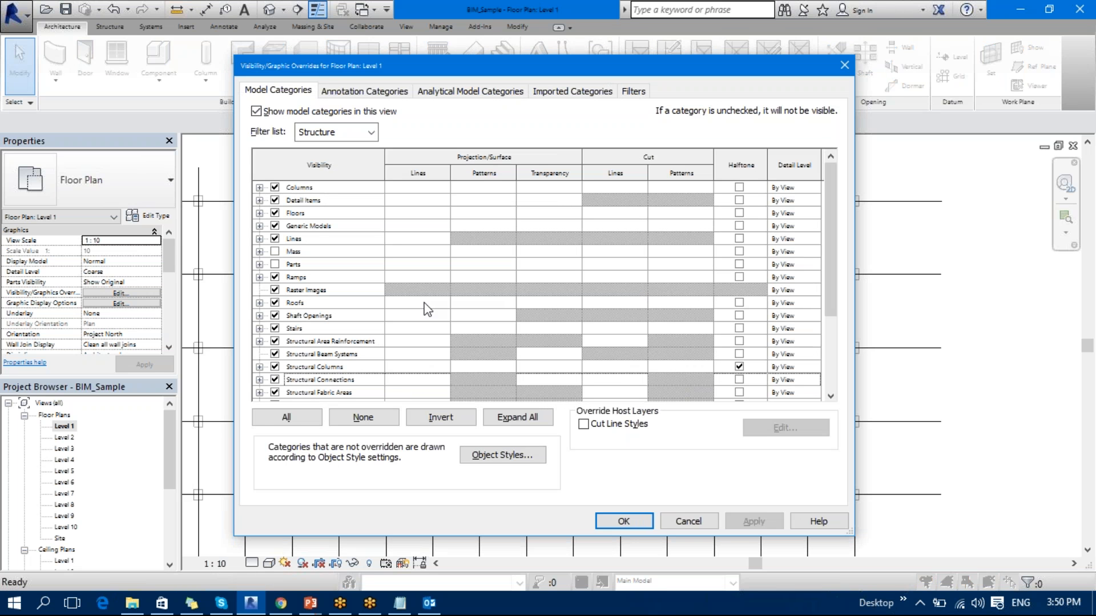
scroll(427, 306, down, 3)
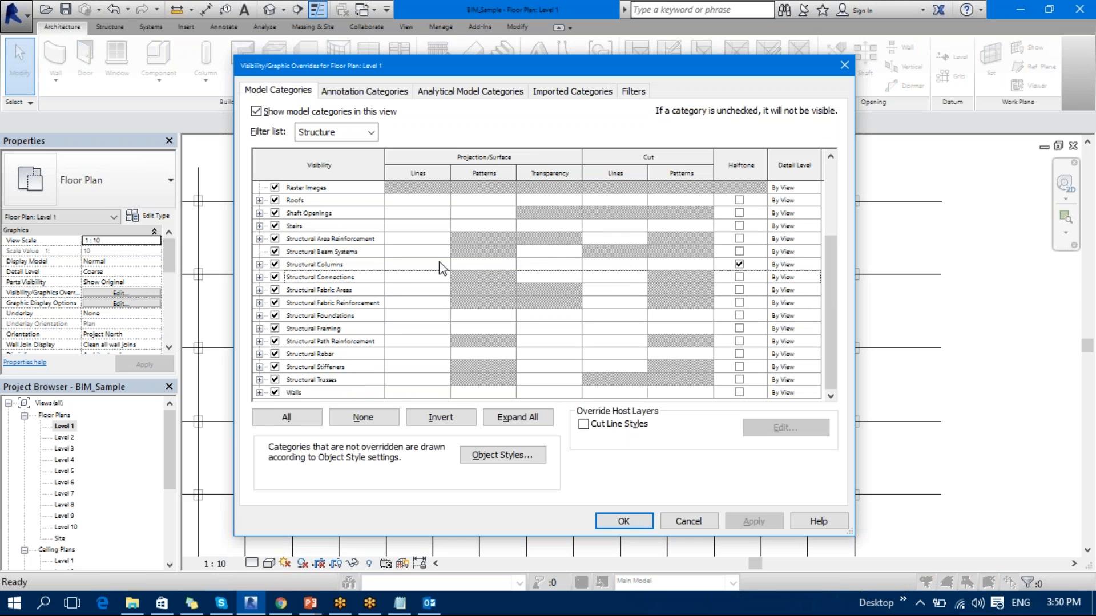
scroll(419, 311, up, 3)
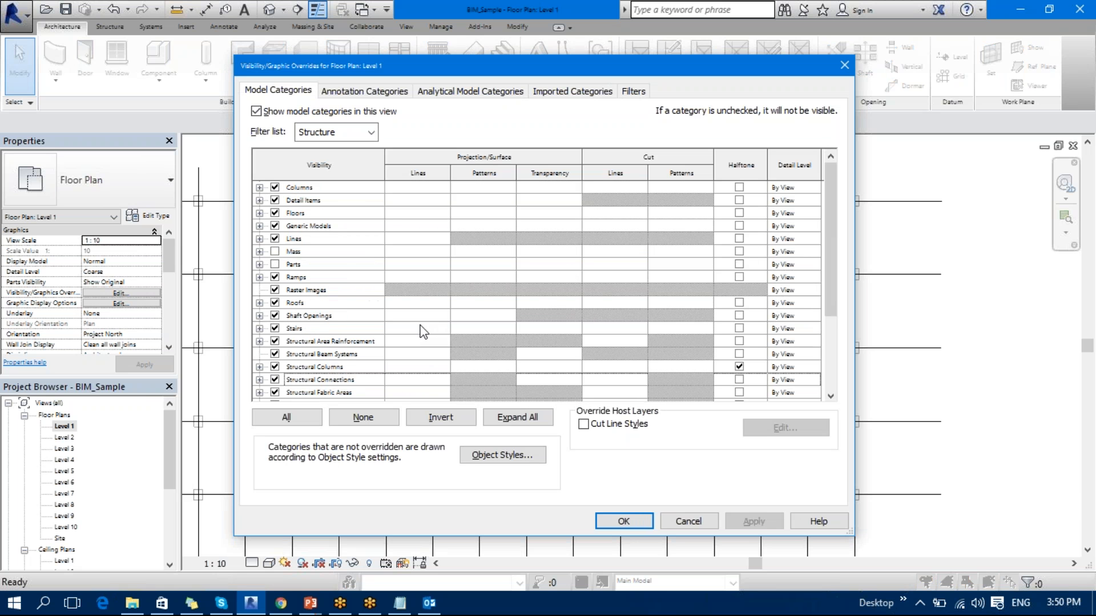
click(348, 97)
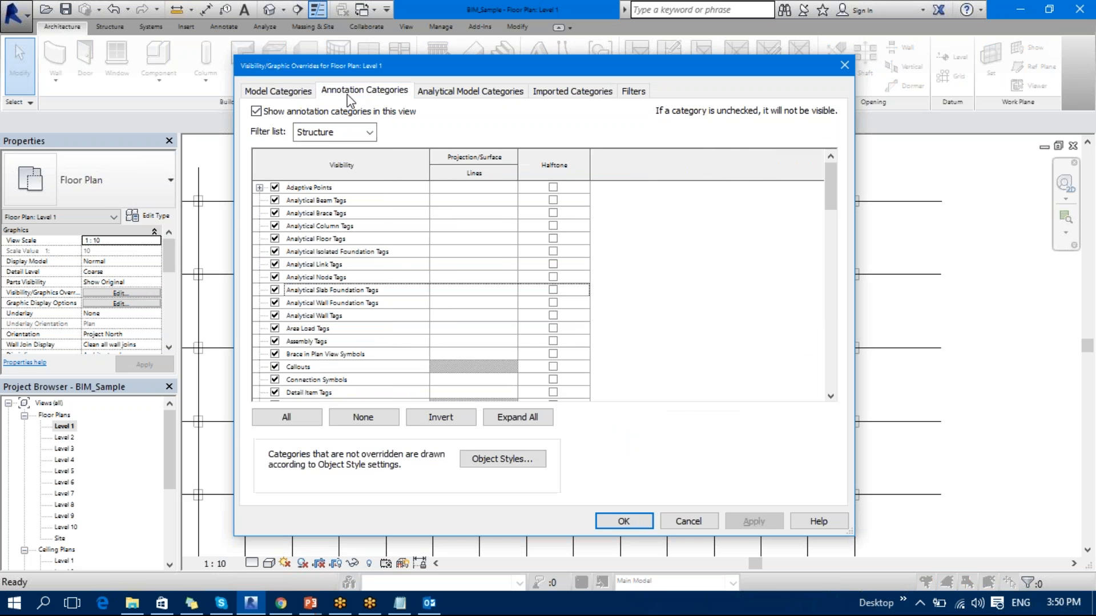
scroll(293, 323, down, 5)
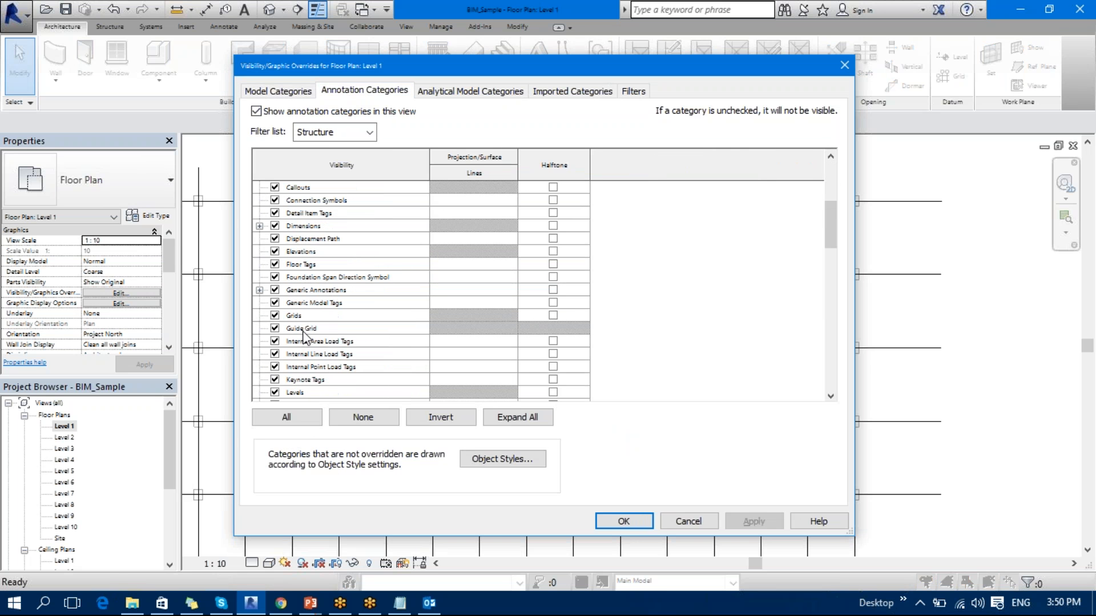
click(553, 315)
click(625, 520)
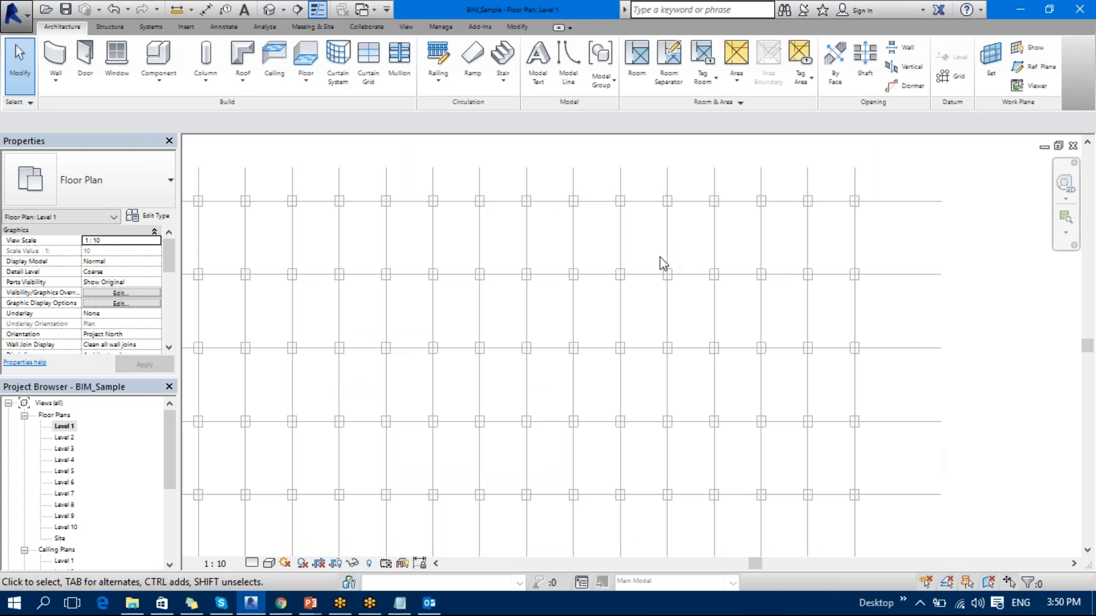
- Draw a six-sided inscribed polygon of Generic - 200mm walls centred on a grid intersection, radius about 11013 mm, ending at a column
scroll(720, 403, down, 2)
middle_drag(583, 418, 682, 368)
middle_drag(736, 429, 638, 374)
key(w)
key(a)
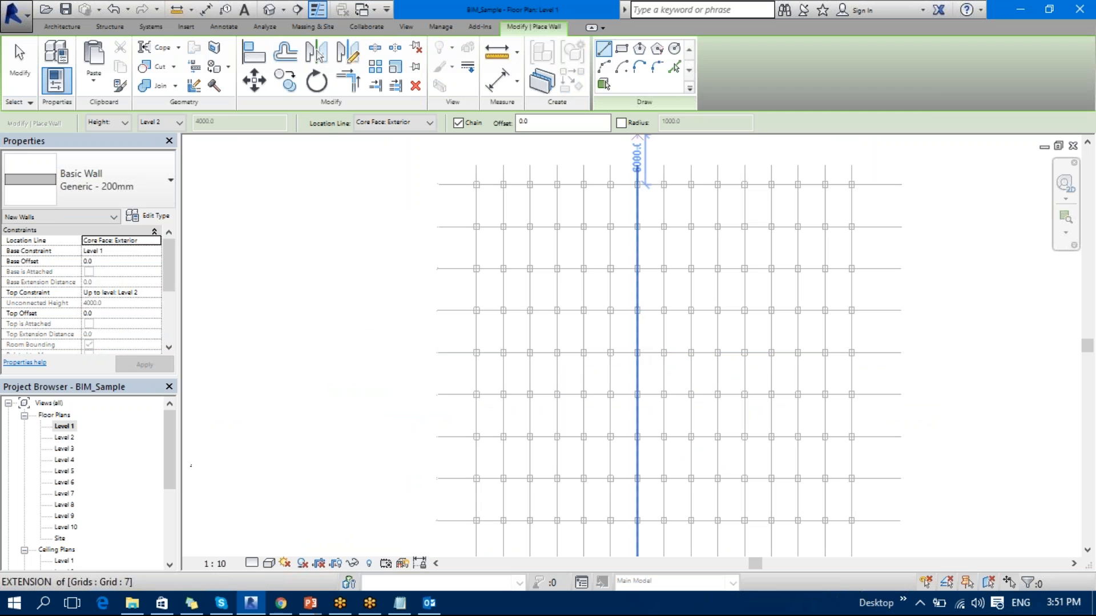
click(640, 50)
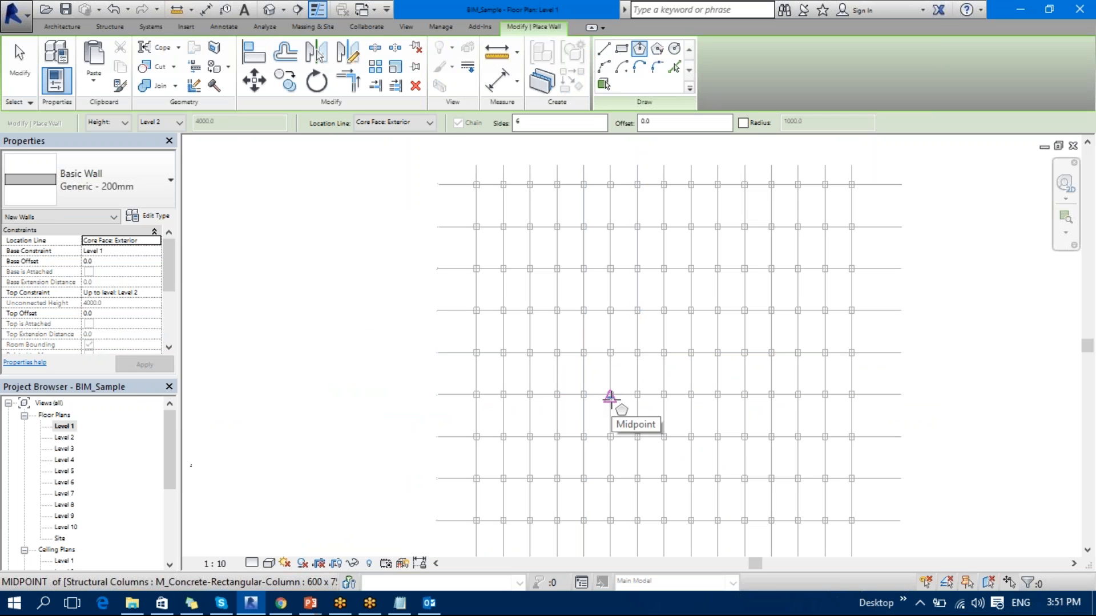
scroll(619, 419, up, 6)
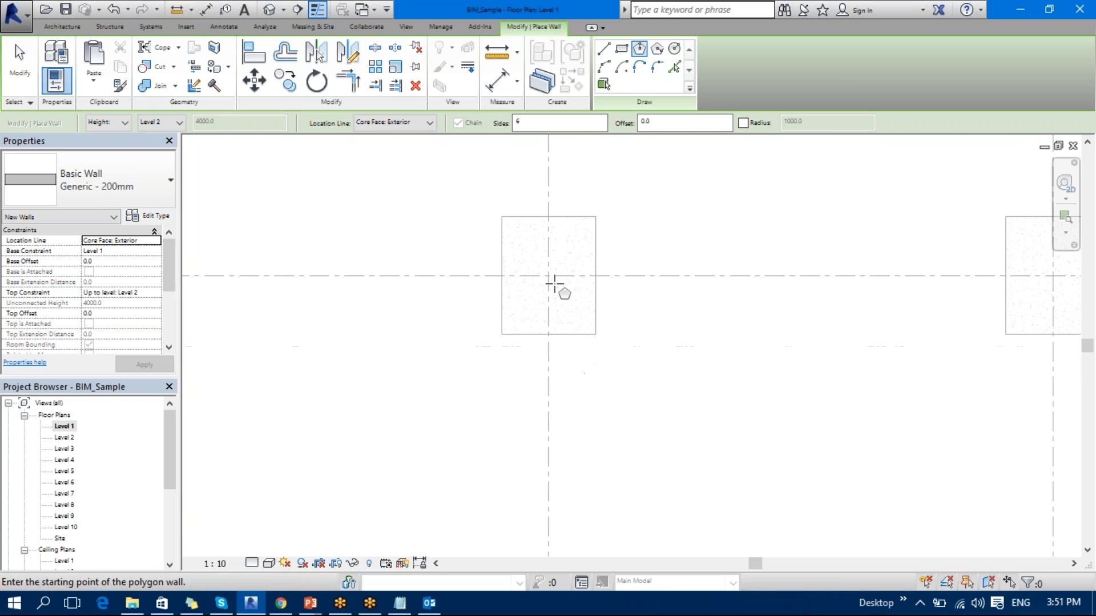
click(549, 276)
scroll(825, 457, down, 5)
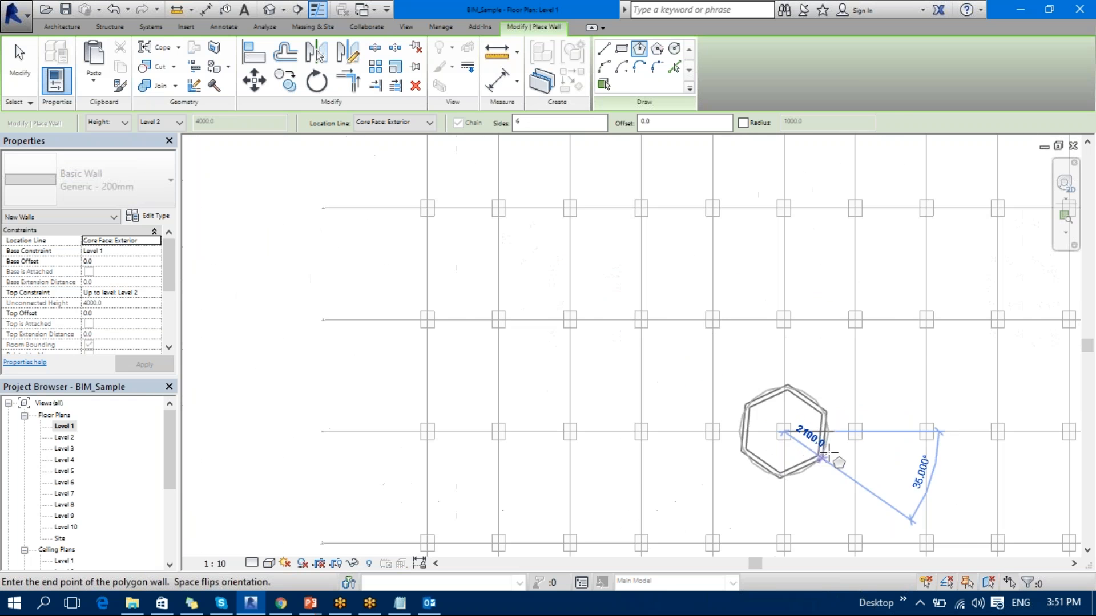
scroll(834, 450, up, 4)
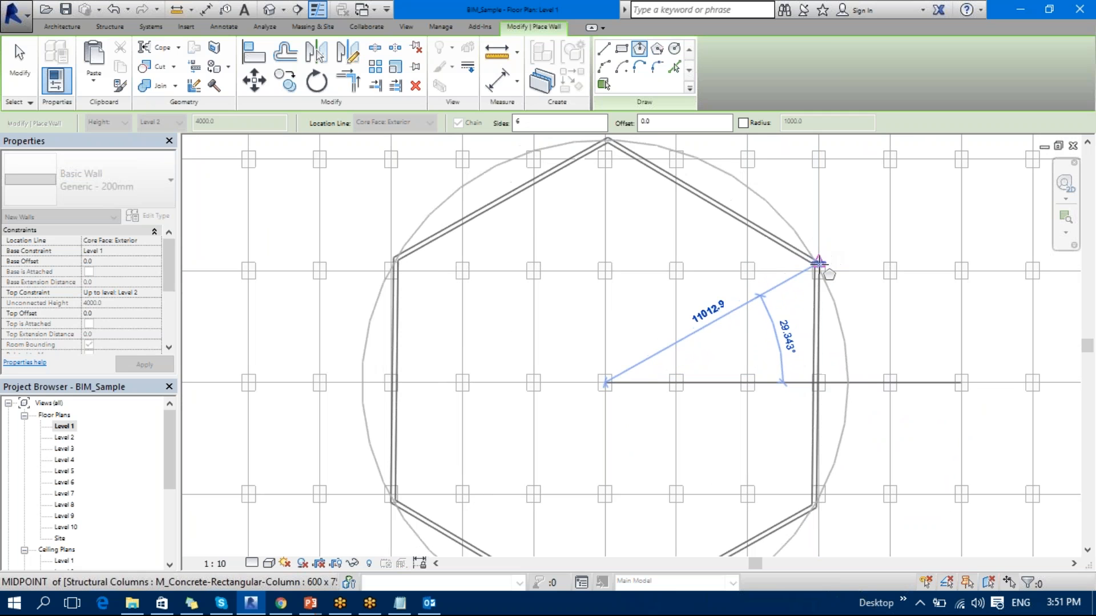
click(818, 263)
key(Escape)
key(Escape)
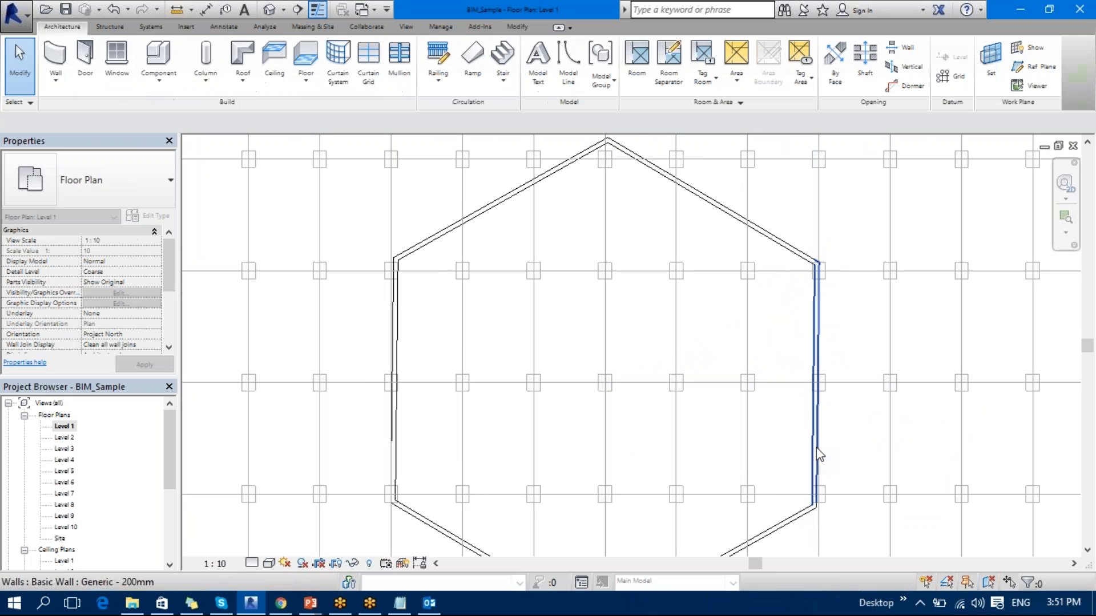
- Align the outer face of the hexagon's eastern wall to the adjacent vertical grid line
scroll(821, 447, up, 6)
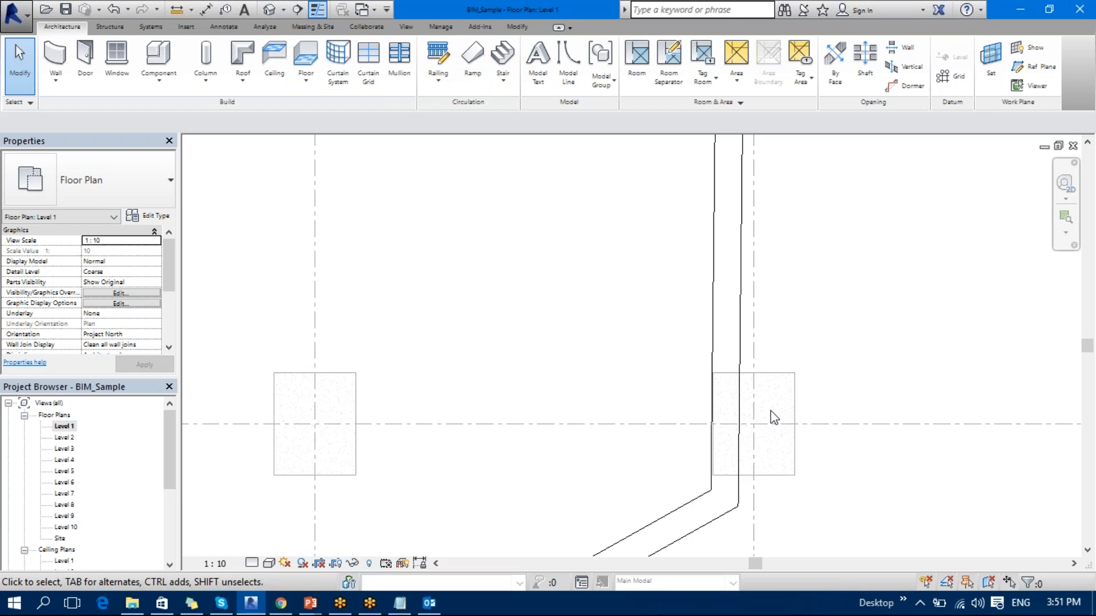
scroll(782, 488, down, 3)
key(a)
key(l)
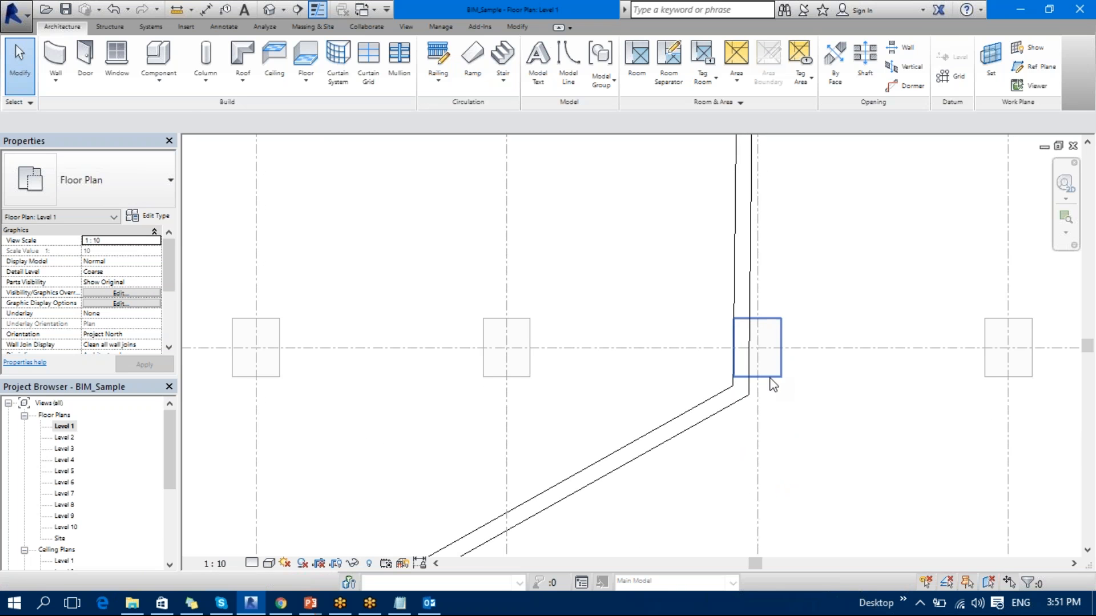
click(761, 282)
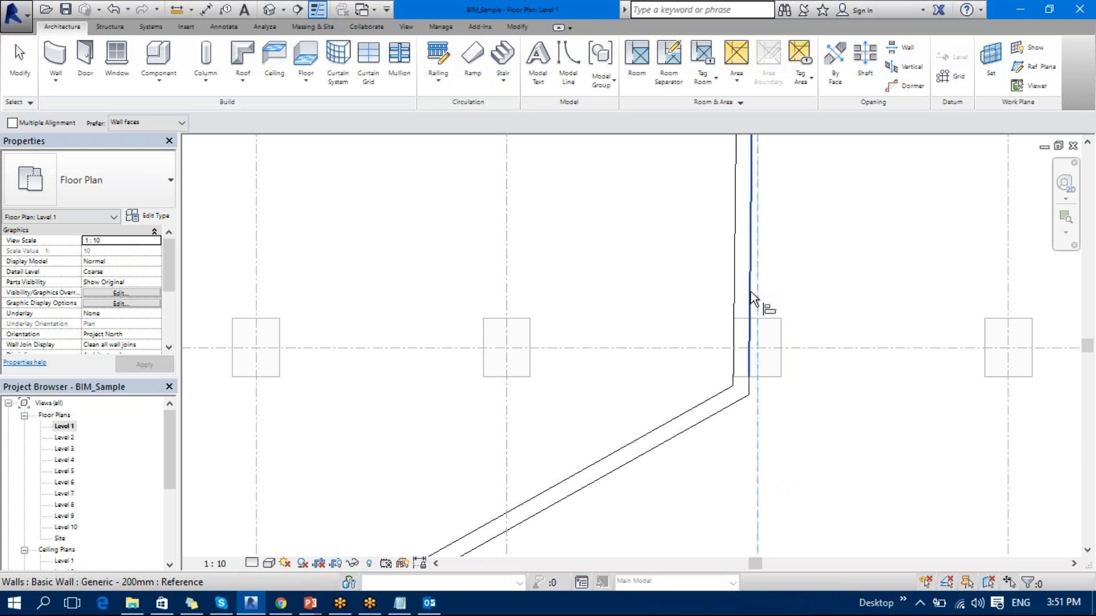
click(751, 292)
- Align the outer face of the hexagon's western wall to grid line 3
scroll(831, 486, down, 6)
middle_drag(709, 494, 839, 535)
scroll(765, 457, up, 2)
scroll(705, 482, up, 5)
middle_drag(710, 478, 729, 251)
scroll(518, 436, up, 4)
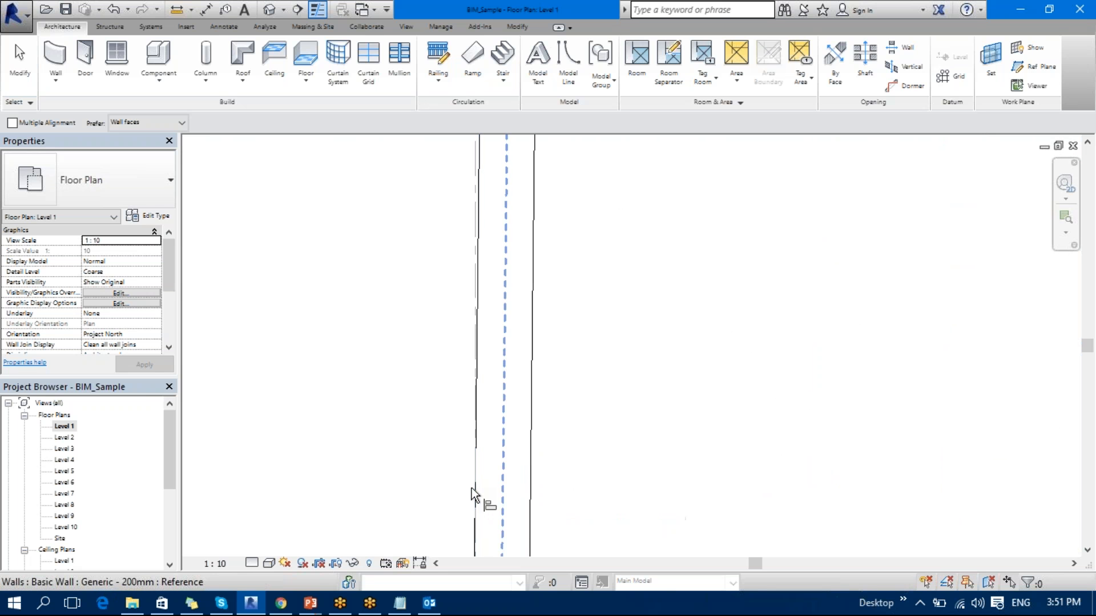
key(Tab)
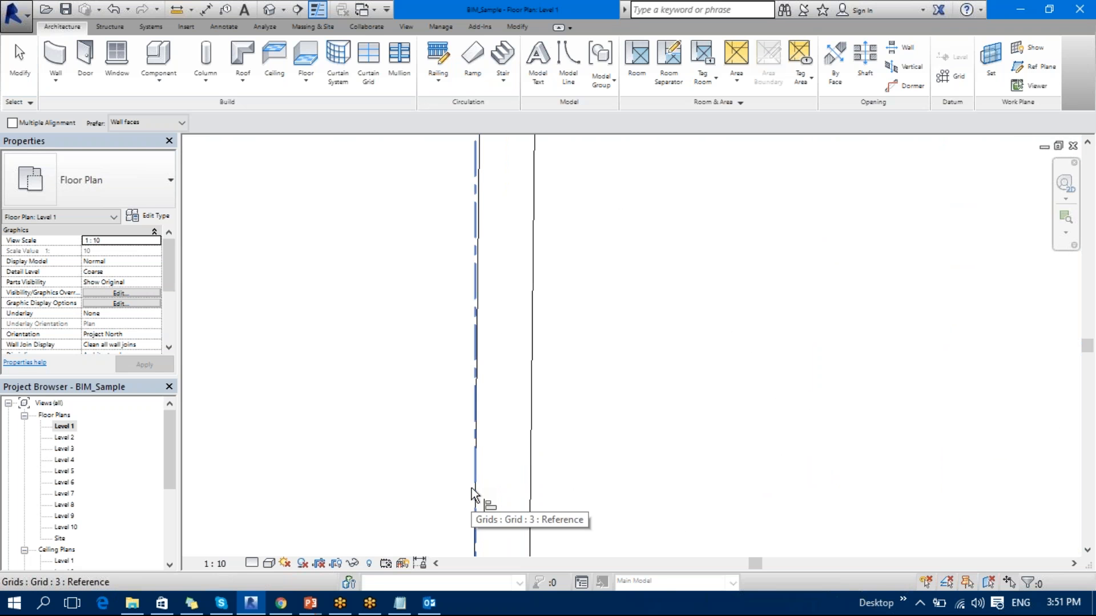
key(Tab)
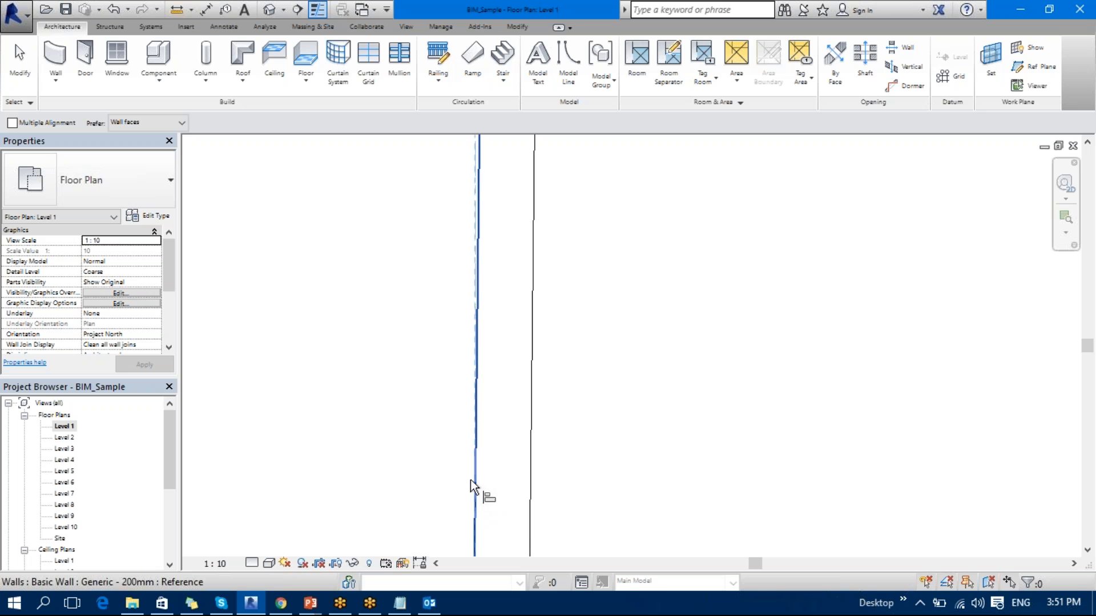
click(478, 450)
scroll(514, 436, down, 5)
scroll(531, 434, down, 4)
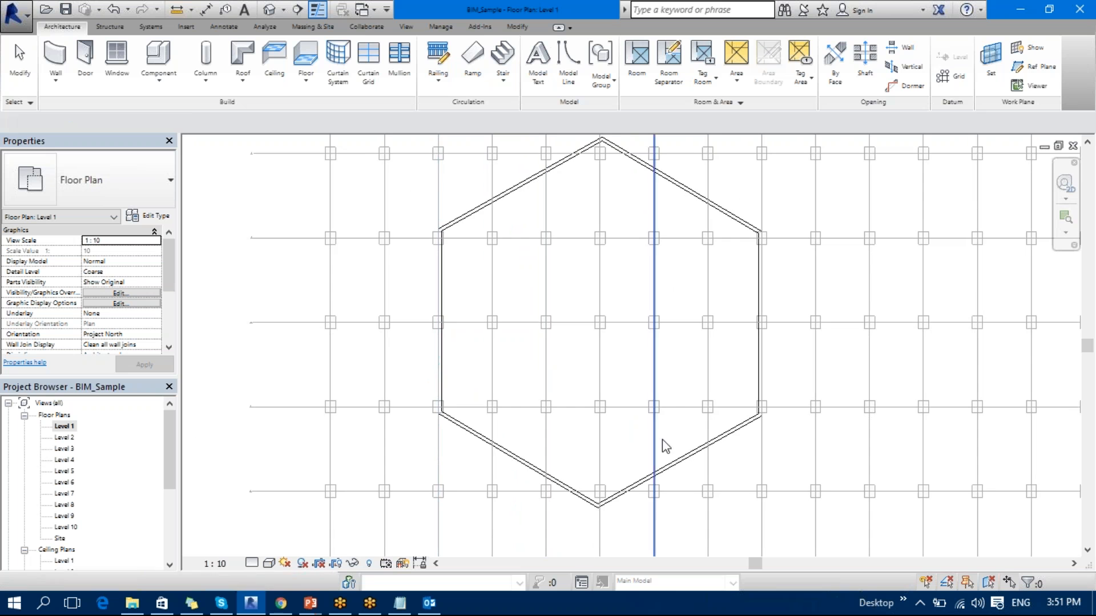
key(Escape)
key(Escape)
- Examine how the hexagon's upper corner sits relative to the column and vertical grid line beneath it
scroll(668, 440, up, 2)
scroll(672, 441, up, 1)
scroll(673, 430, down, 5)
middle_drag(690, 432, 699, 501)
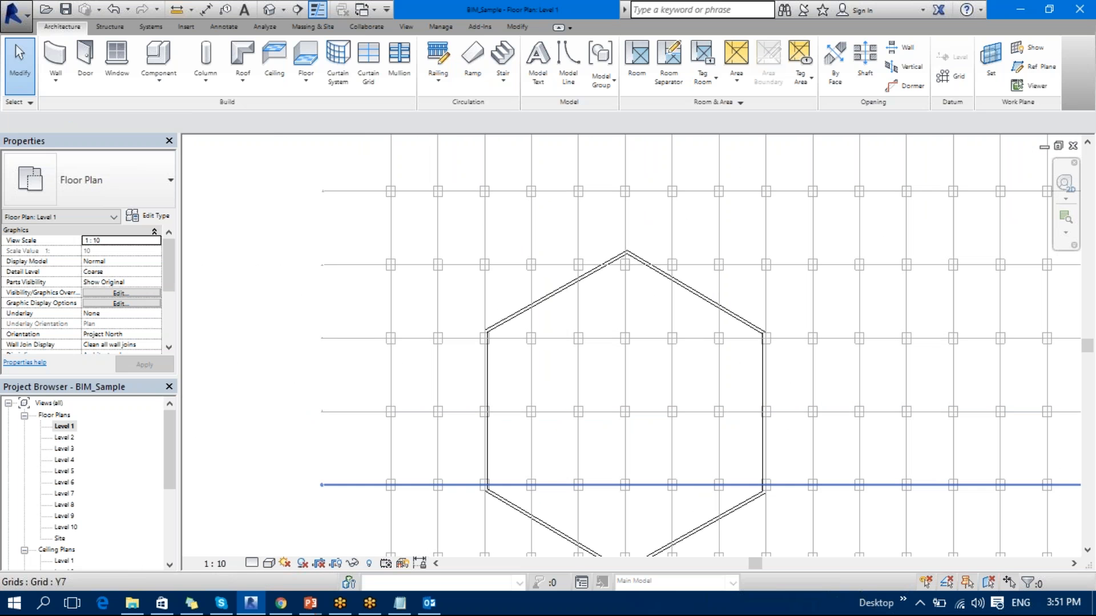
scroll(607, 228, up, 10)
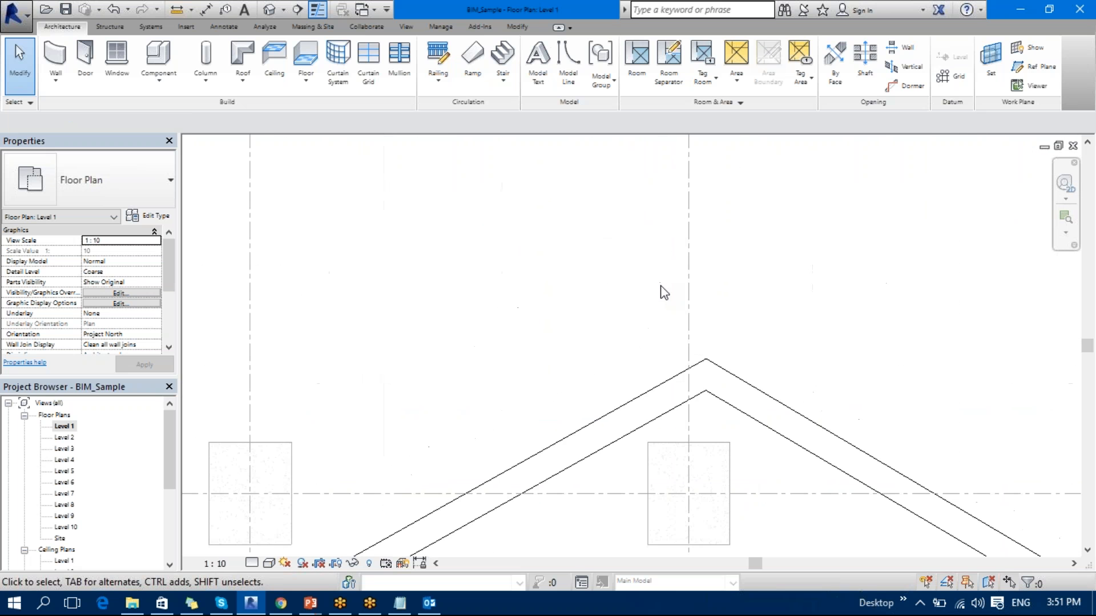
scroll(710, 344, up, 6)
middle_drag(729, 406, 695, 291)
scroll(635, 356, down, 10)
middle_drag(656, 374, 668, 381)
- Draw a Generic - 200mm wall from the hexagon's upper corner down along grid line 6 into the interior
key(a)
scroll(658, 375, down, 8)
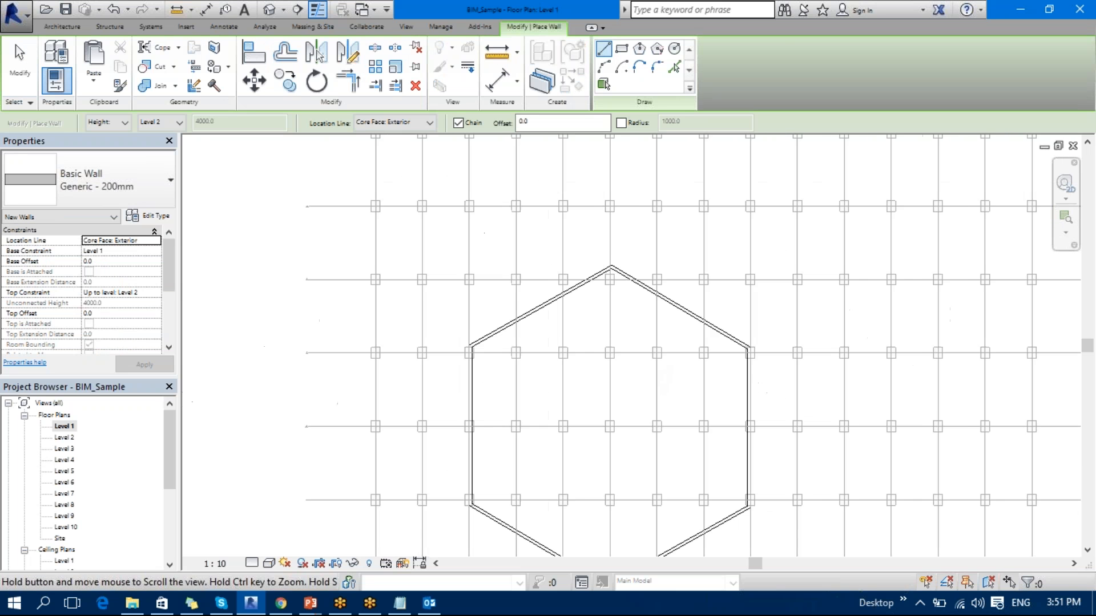
scroll(571, 301, up, 2)
scroll(606, 262, up, 10)
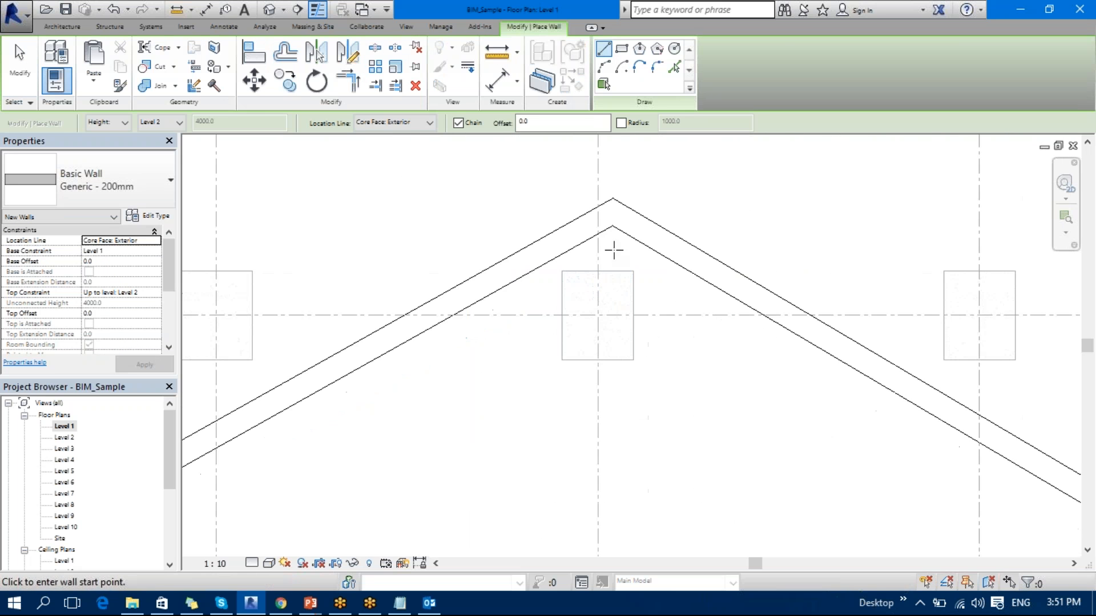
click(597, 234)
scroll(592, 479, down, 4)
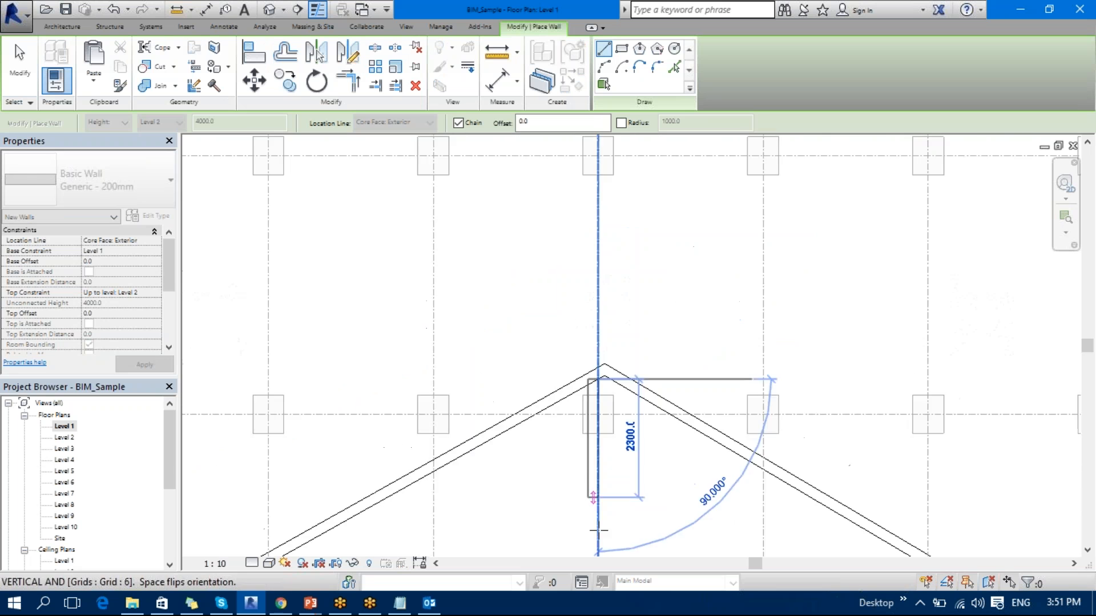
middle_drag(592, 487, 559, 239)
scroll(567, 419, down, 2)
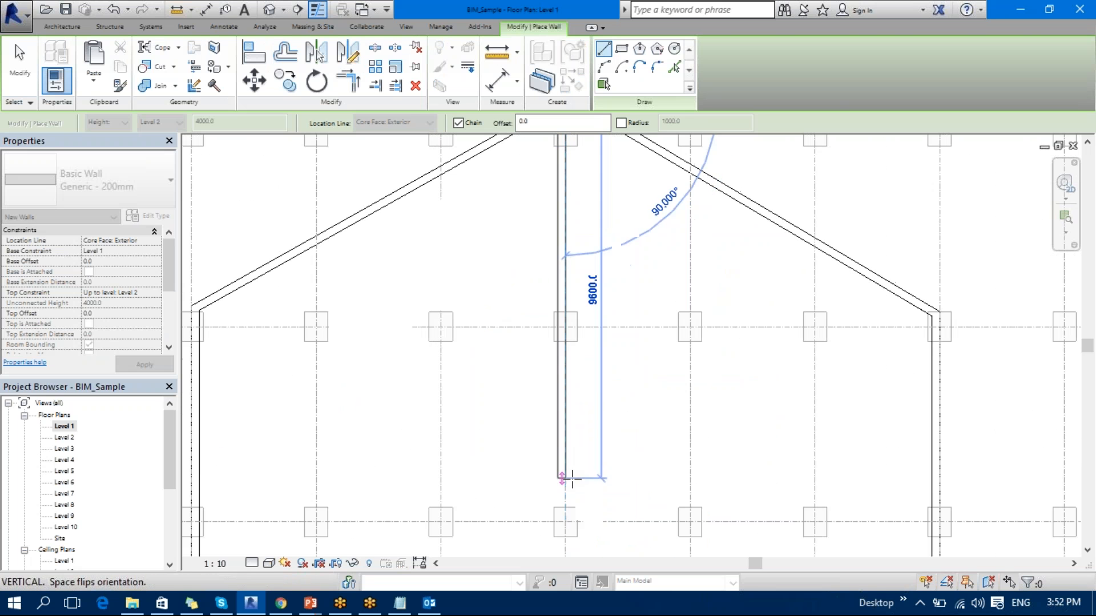
click(565, 411)
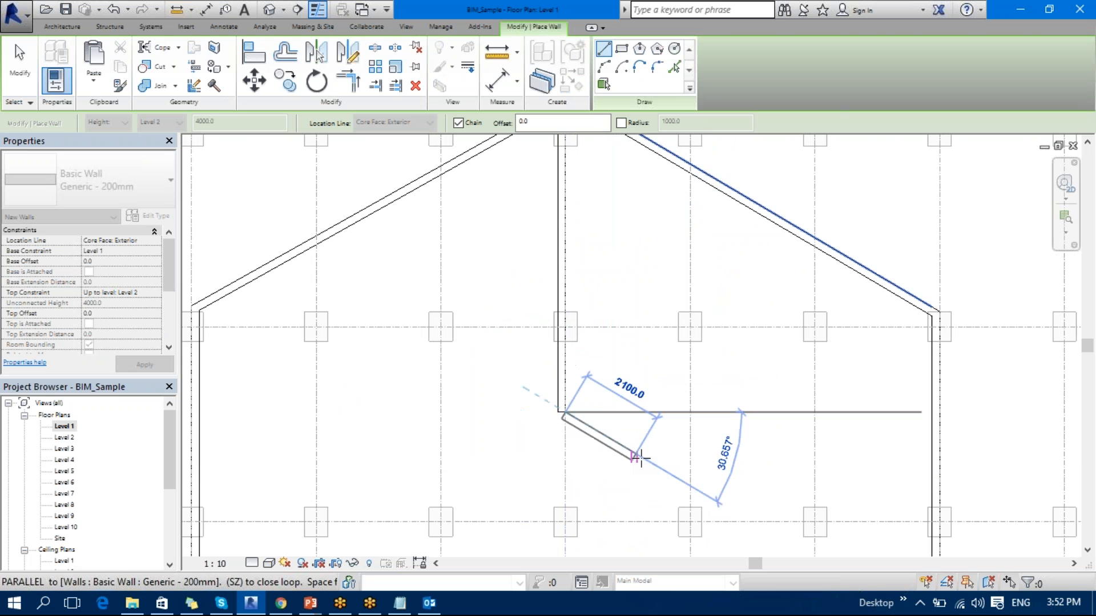
- Continue the interior wall chain parallel to the hexagon's northeast wall, and close it with a segment about 7560 mm long to that wall's lower end
click(690, 488)
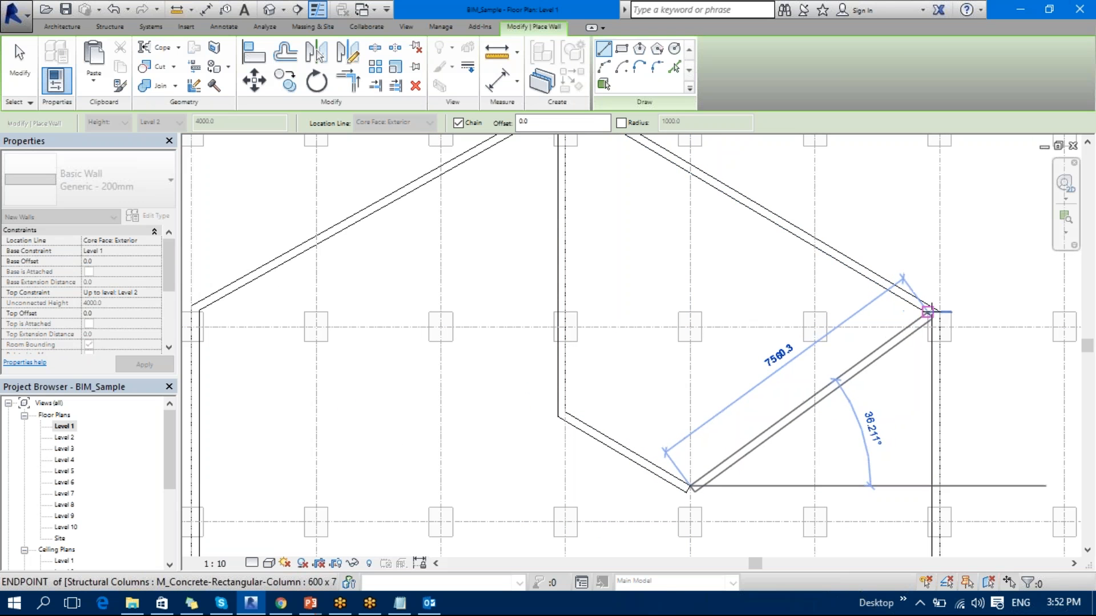
click(927, 312)
key(Escape)
key(Escape)
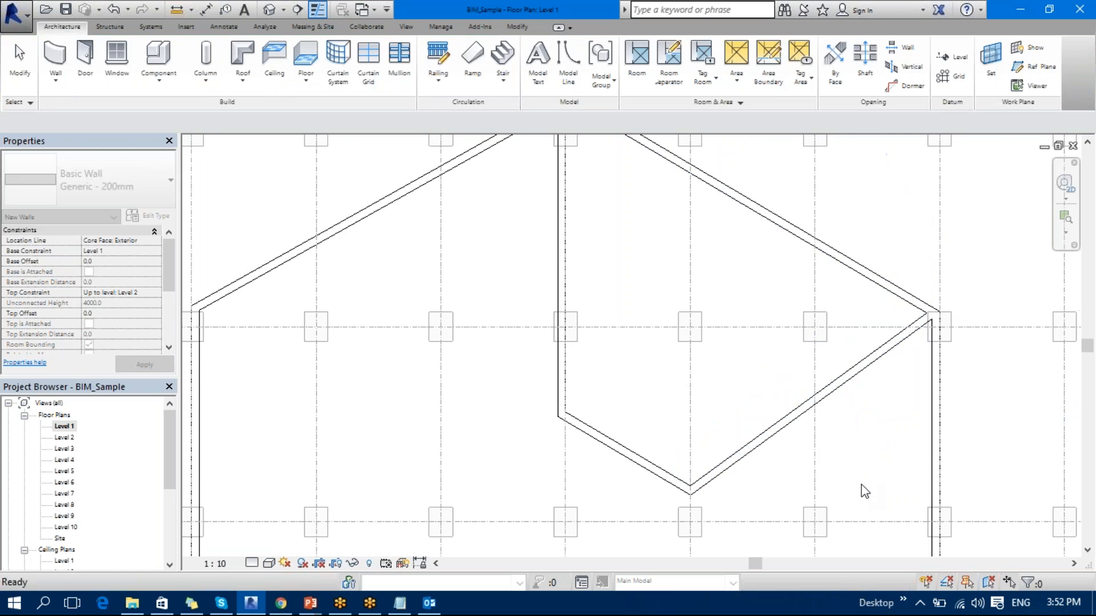
- Place an M_Single-Flush 0915 x 2134mm door in the short angled interior wall, swinging into the enclosed room
key(d)
key(r)
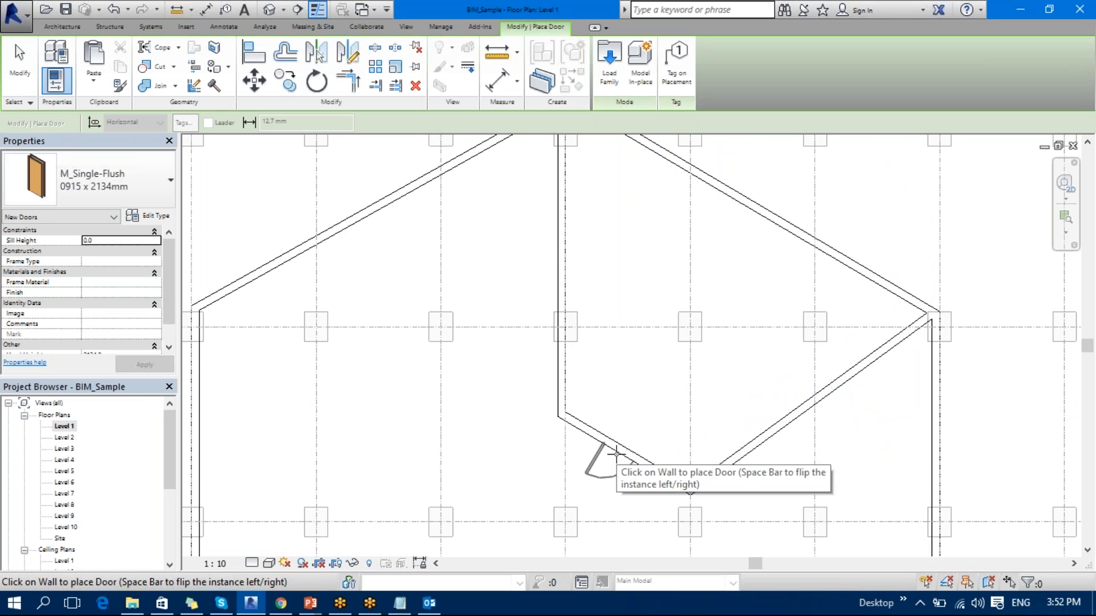
click(620, 446)
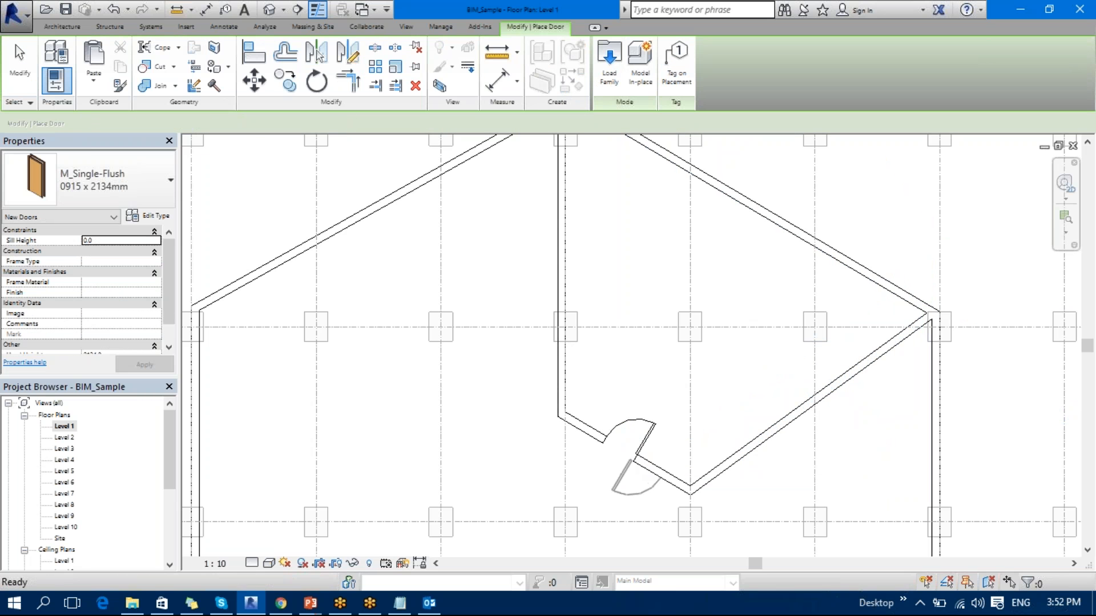
key(Escape)
key(Escape)
- Select the wall join where the short door wall meets the long diagonal interior wall for editing with Wall Joins
scroll(557, 489, up, 5)
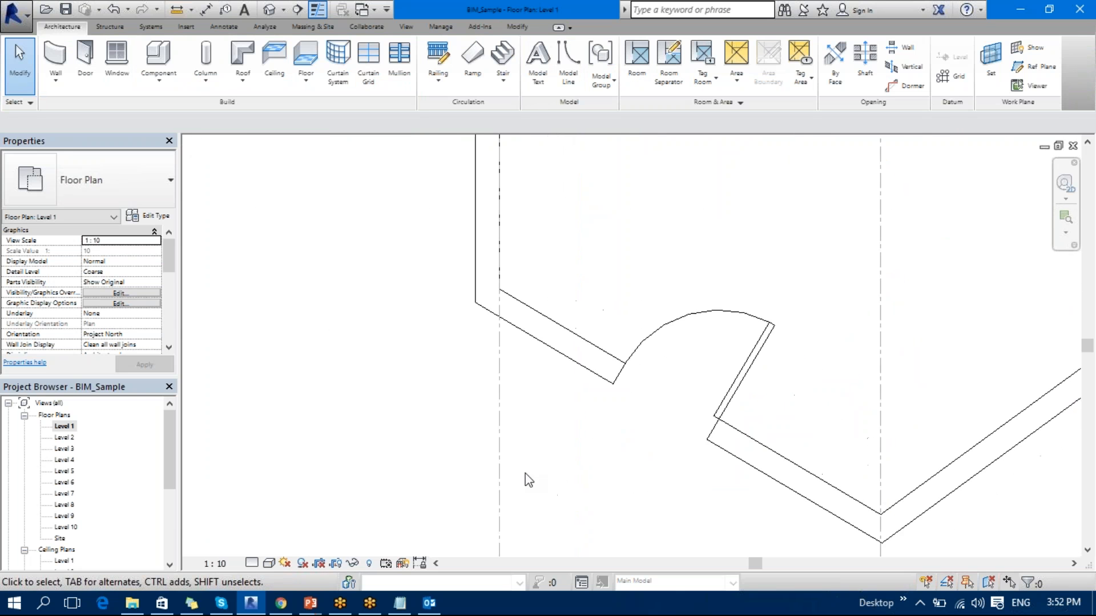
scroll(546, 453, down, 1)
middle_drag(709, 522, 640, 384)
scroll(641, 384, up, 4)
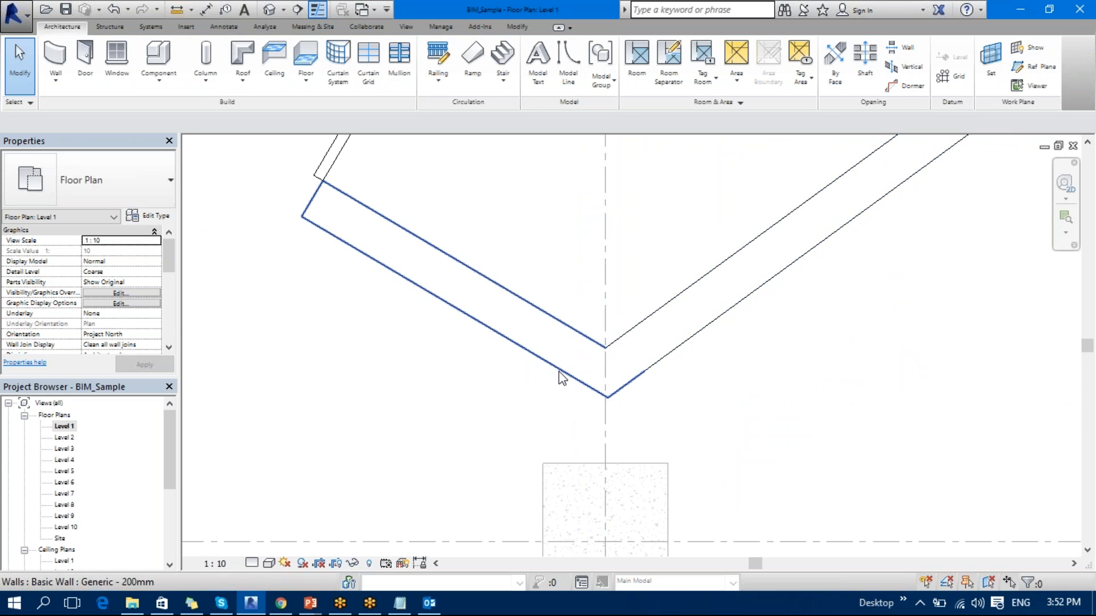
click(510, 27)
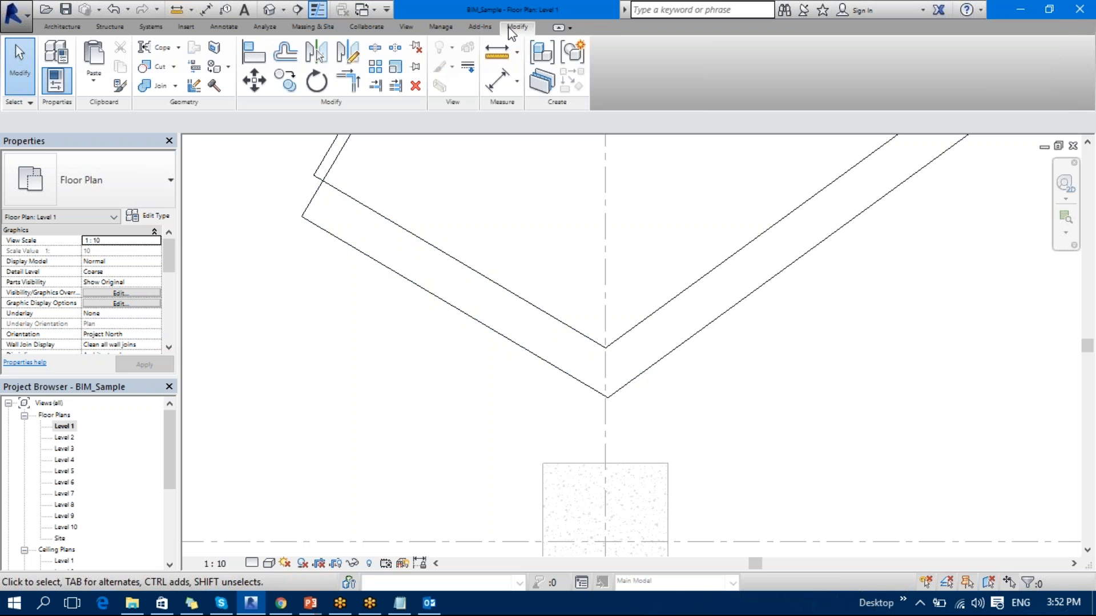
click(194, 86)
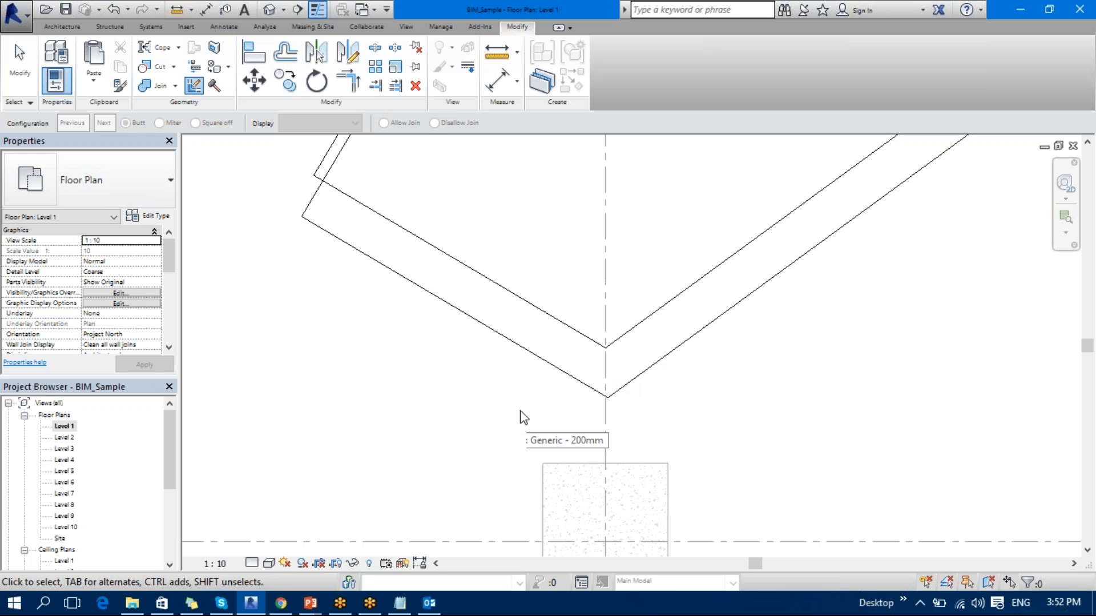
scroll(340, 214, down, 5)
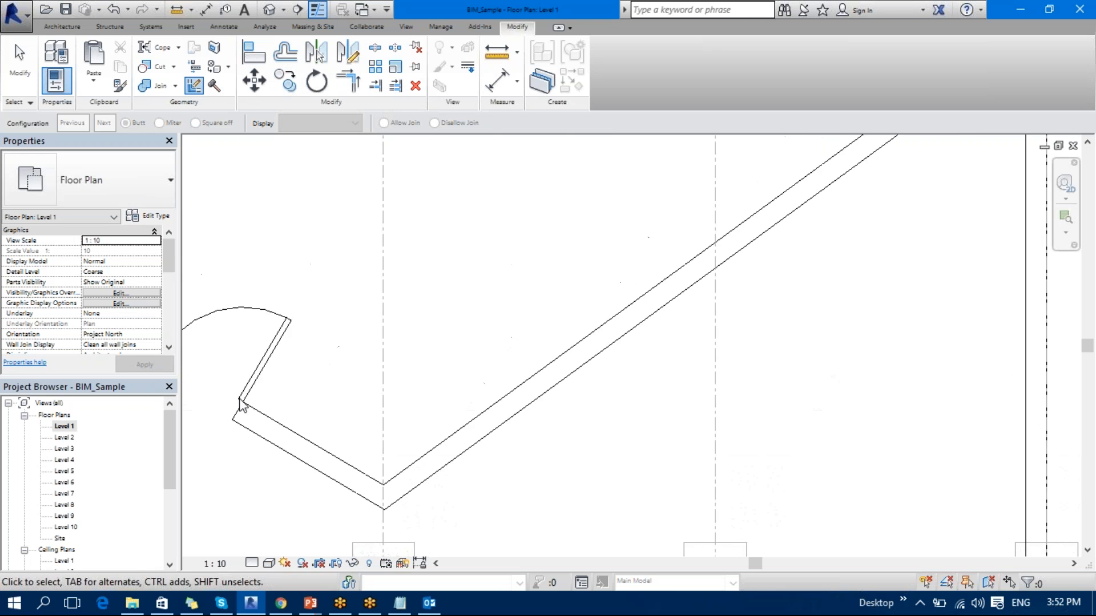
middle_drag(350, 419, 630, 345)
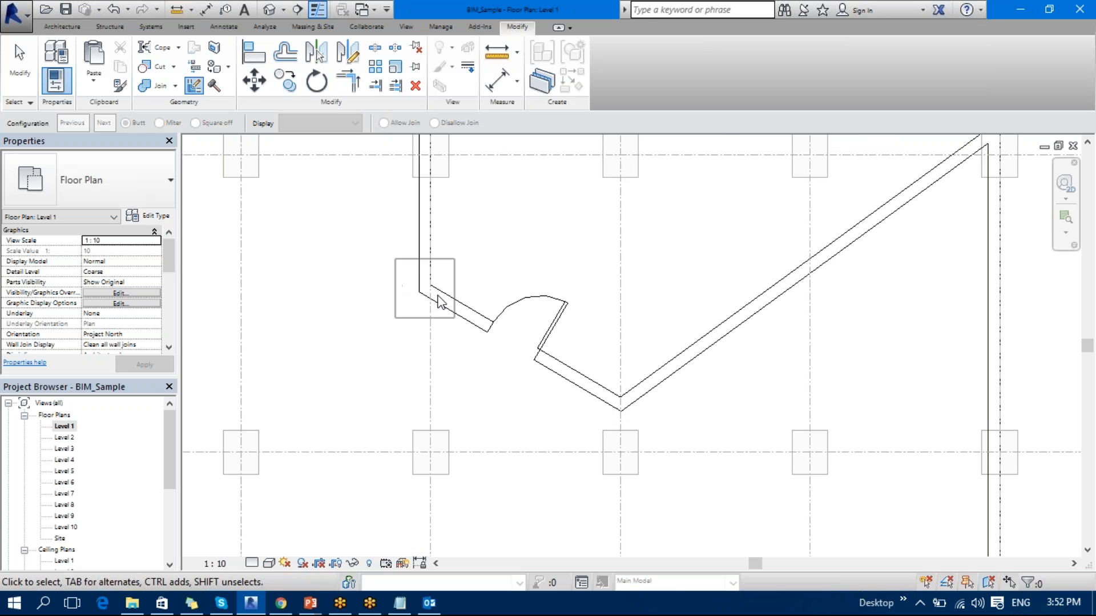
middle_drag(438, 303, 397, 593)
middle_drag(428, 152, 376, 106)
middle_drag(711, 486, 817, 145)
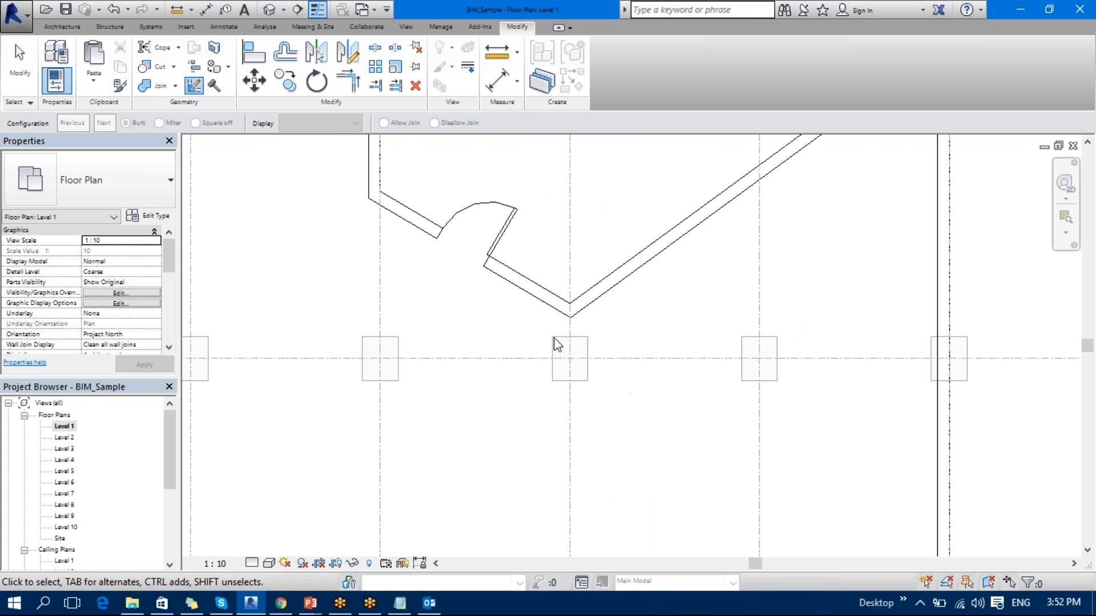
click(572, 313)
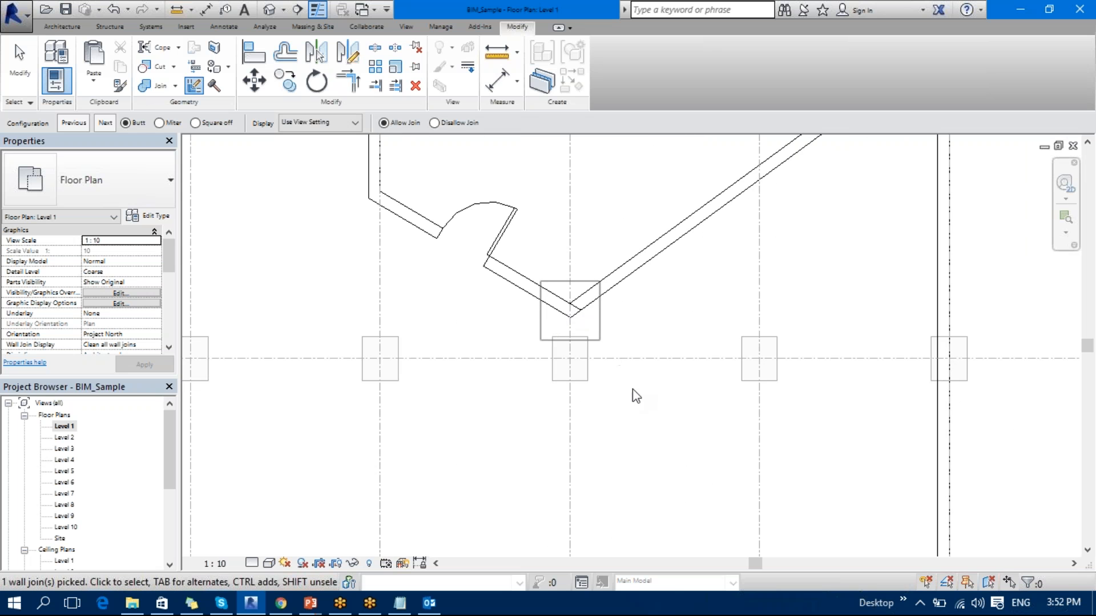
scroll(570, 308, up, 5)
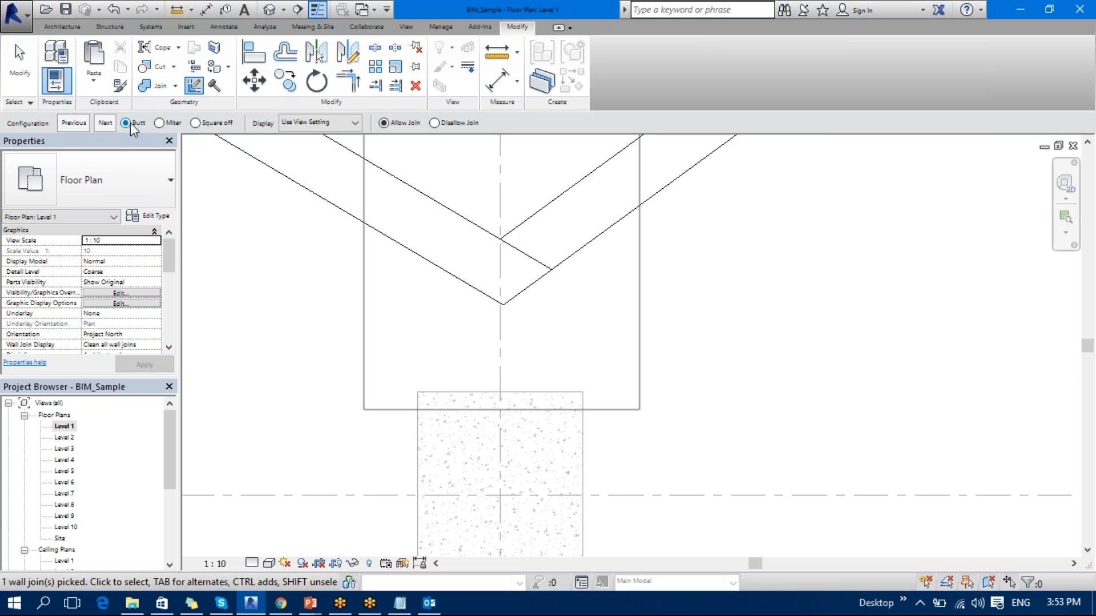
- Cycle the selected corner join through its Butt configurations, then change it to Miter
click(105, 124)
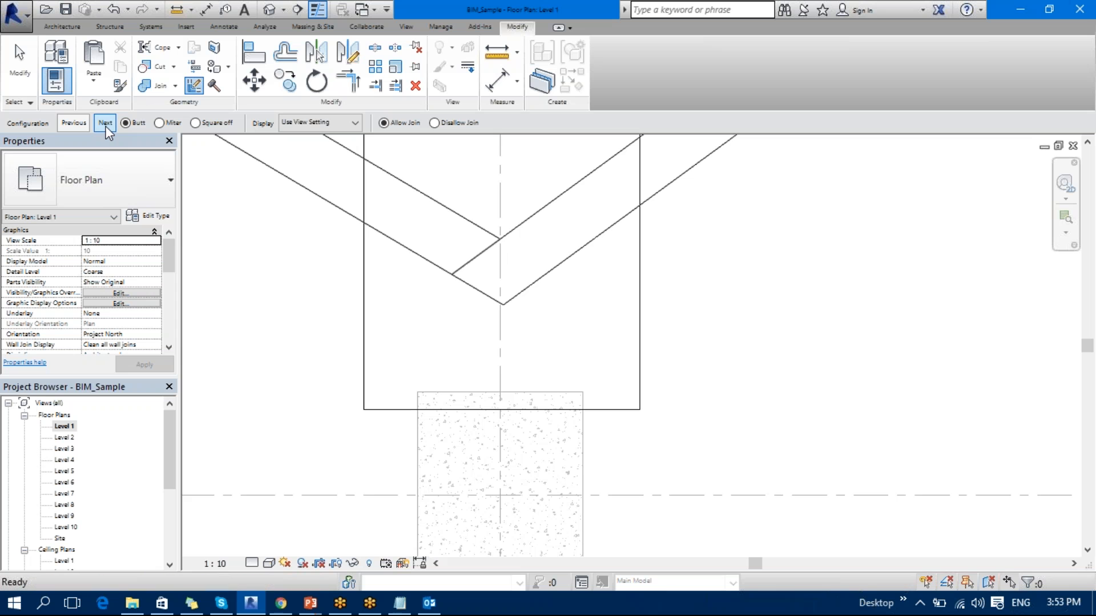
click(105, 123)
click(106, 123)
click(159, 123)
- Change the corner join to Square off and cycle through its configurations so the diagonal wall's end is squared
click(196, 123)
click(104, 122)
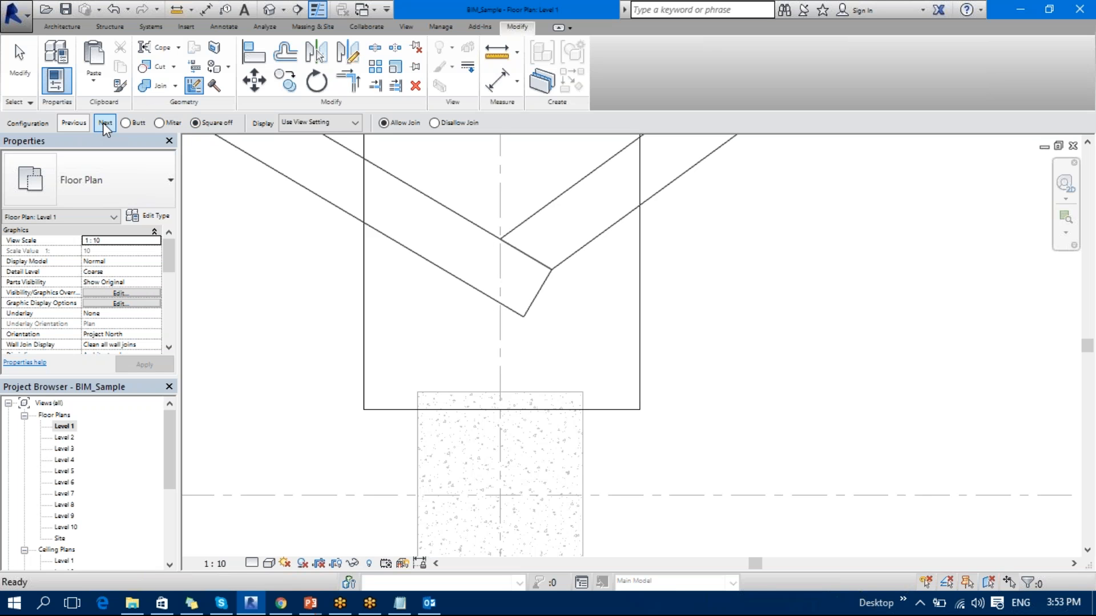
click(103, 122)
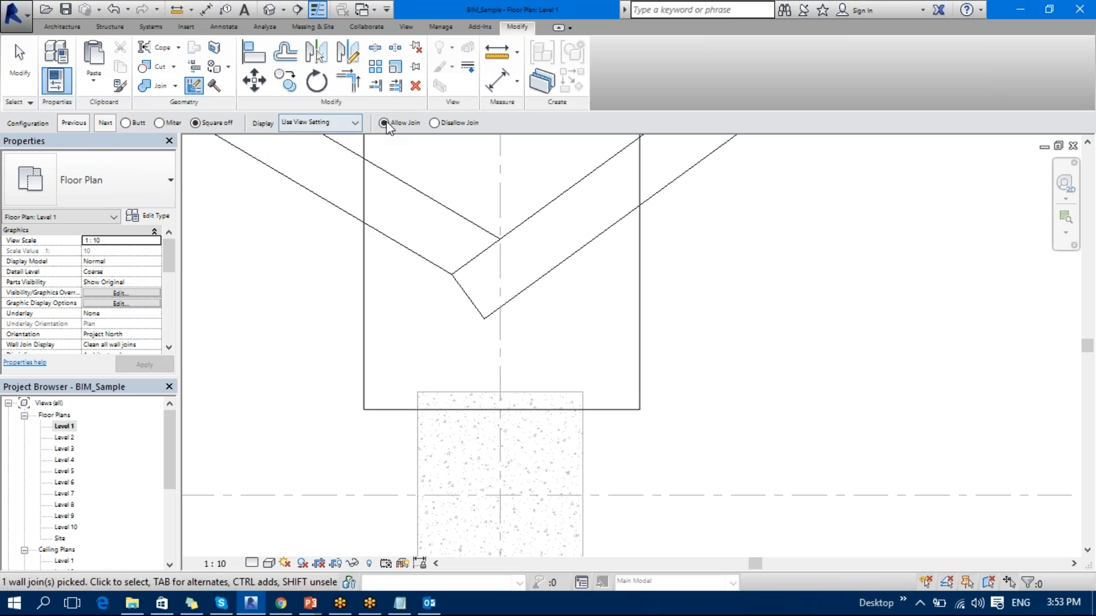
- Disallow the join between the door wall and the diagonal wall, and finish editing wall joins
click(433, 123)
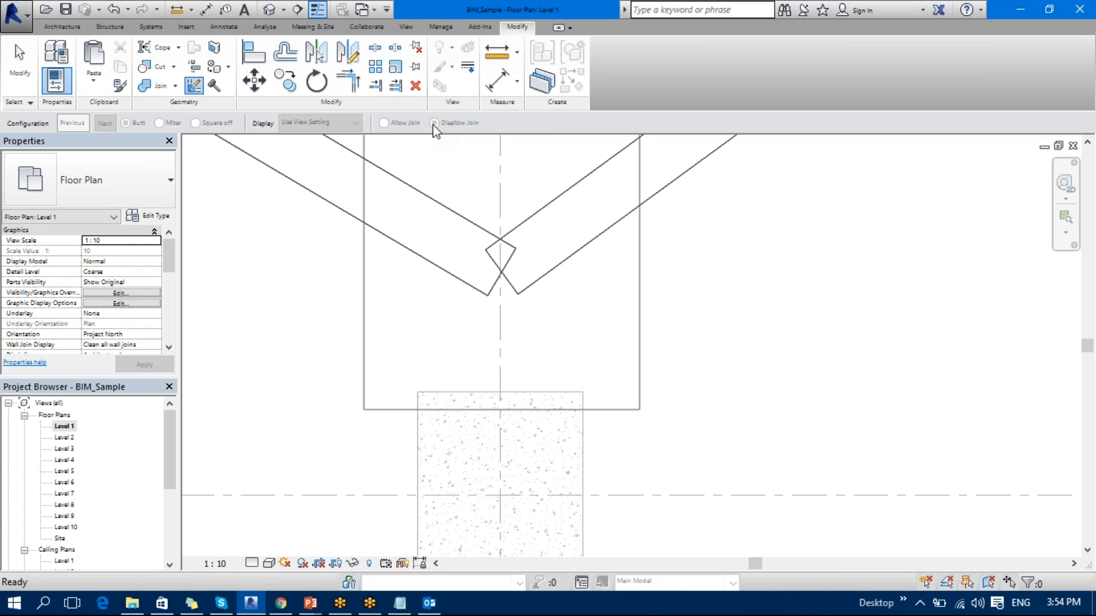
scroll(668, 333, down, 4)
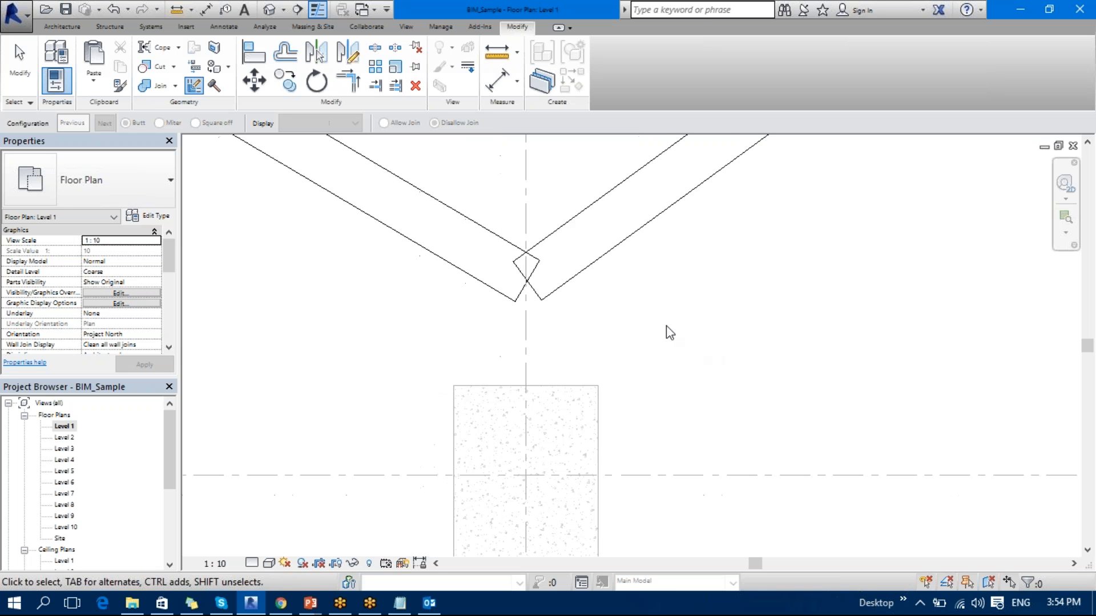
scroll(697, 335, down, 2)
scroll(695, 333, down, 5)
middle_drag(697, 332, 602, 384)
key(Escape)
- Join the geometry of the two overlapping interior walls at the lower corner with Join Geometry
scroll(565, 374, up, 6)
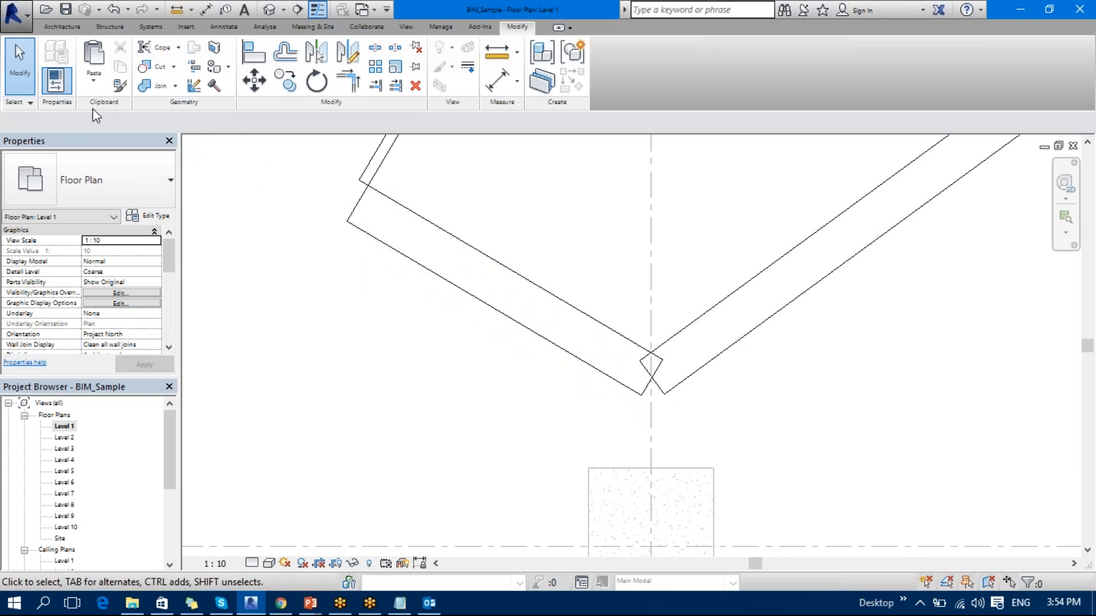
click(175, 85)
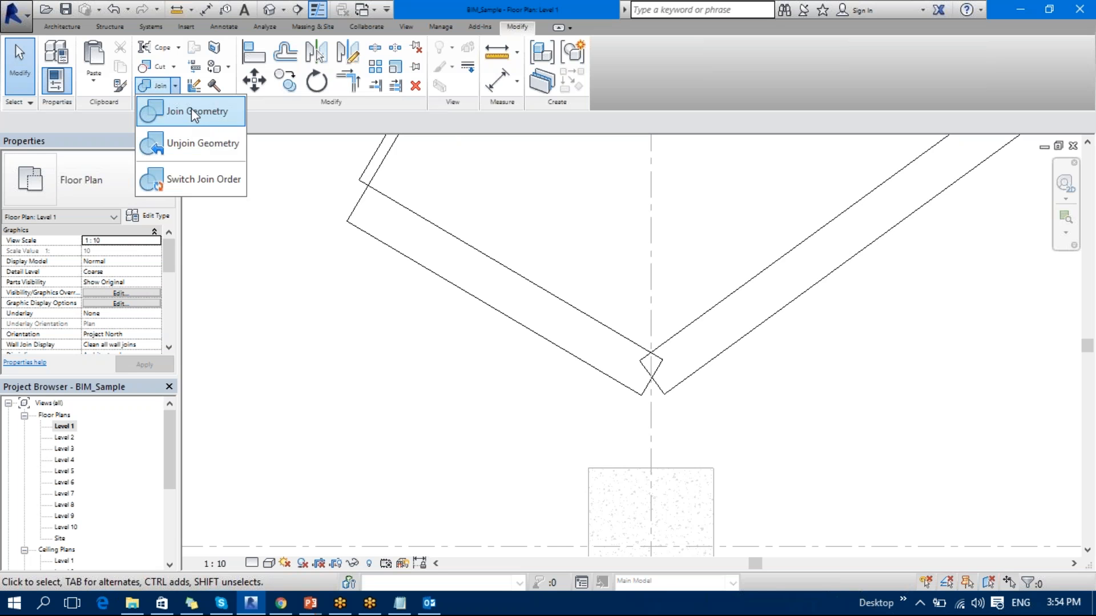
click(174, 114)
click(612, 385)
click(684, 379)
scroll(631, 473, up, 3)
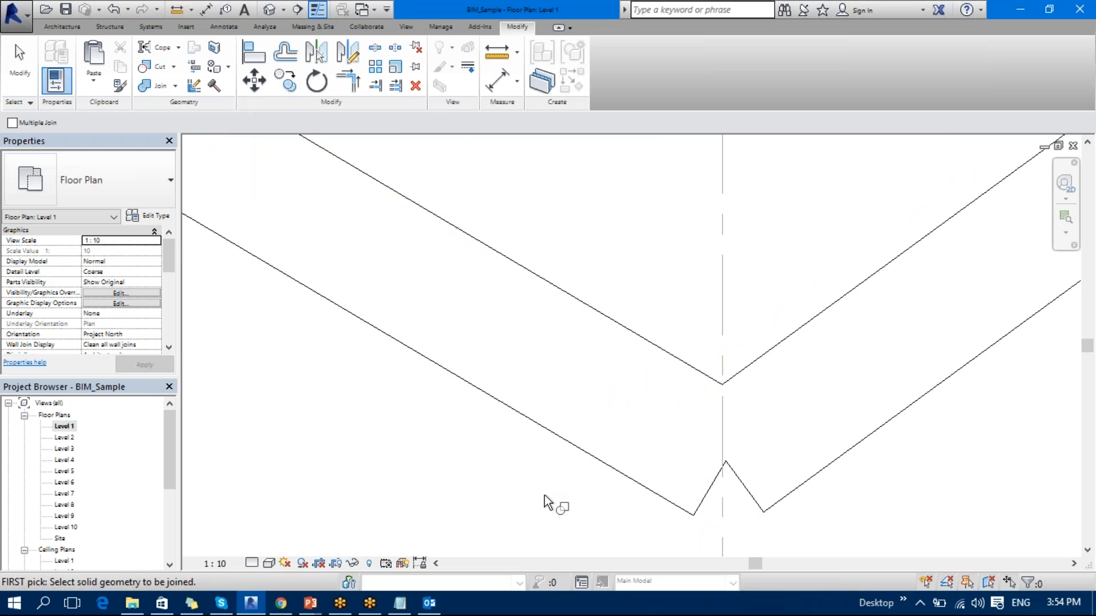
key(Escape)
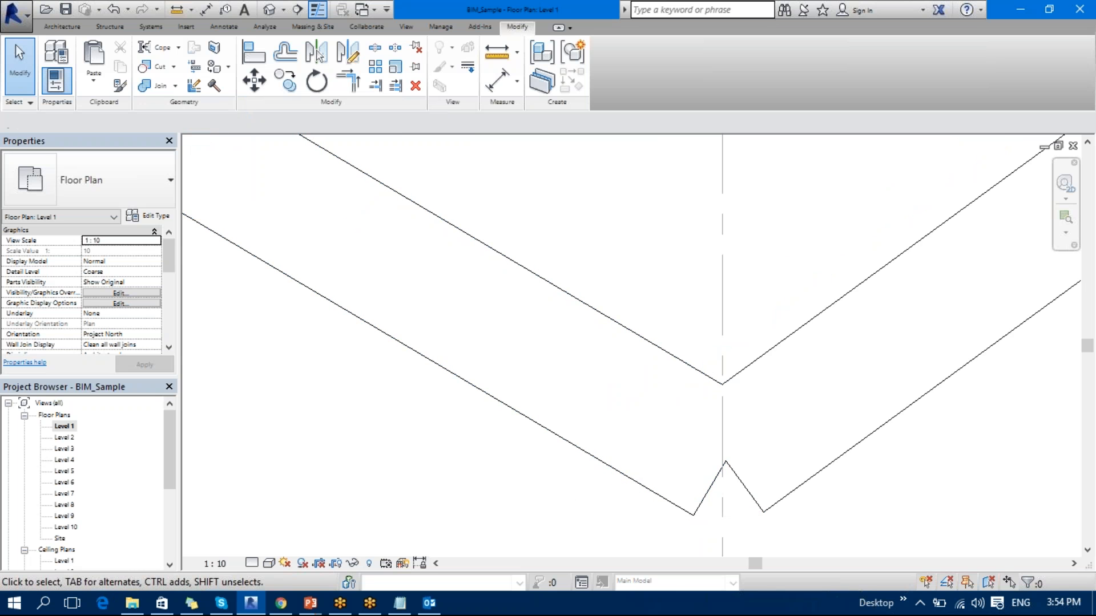
- Trim/extend the door wall and the diagonal wall to a corner where their ends meet
click(348, 79)
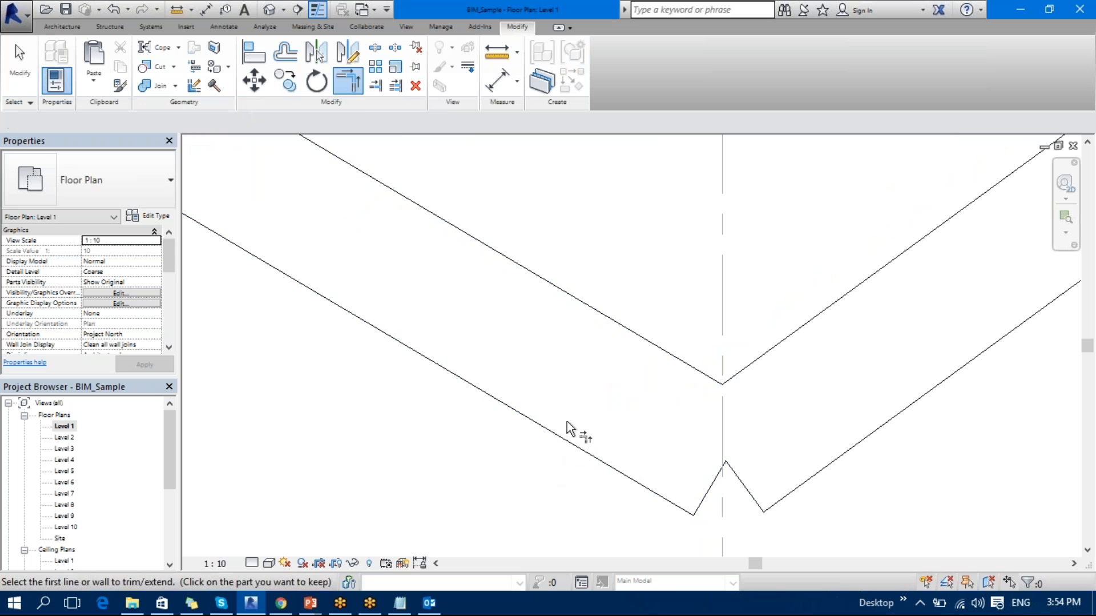
- Trim the door wall and the angled wall rising from it into a corner at grid 7
click(569, 442)
click(852, 303)
scroll(858, 335, down, 3)
middle_drag(878, 362, 770, 386)
click(771, 384)
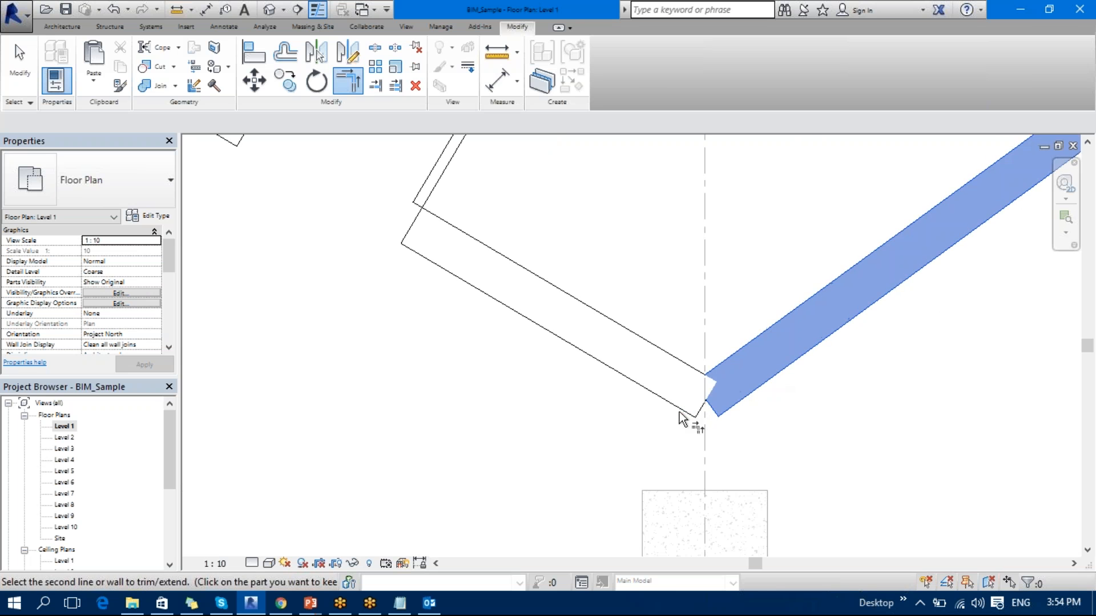
key(Escape)
key(Escape)
- Allow joining at the lower end of the angled wall and snap that end to the door wall's corner at grid 7
click(697, 376)
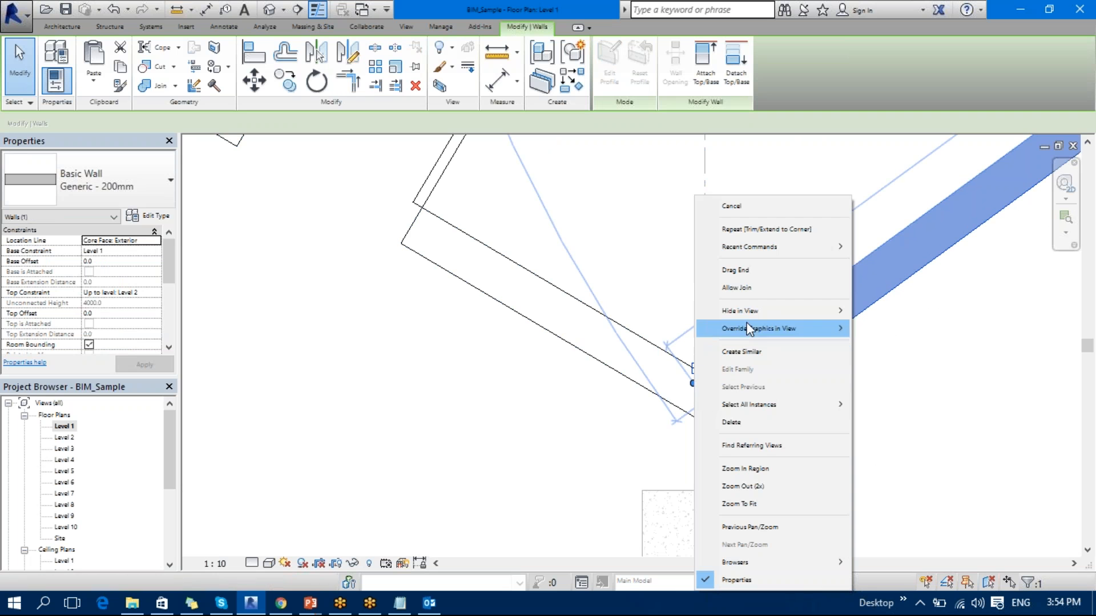
click(764, 287)
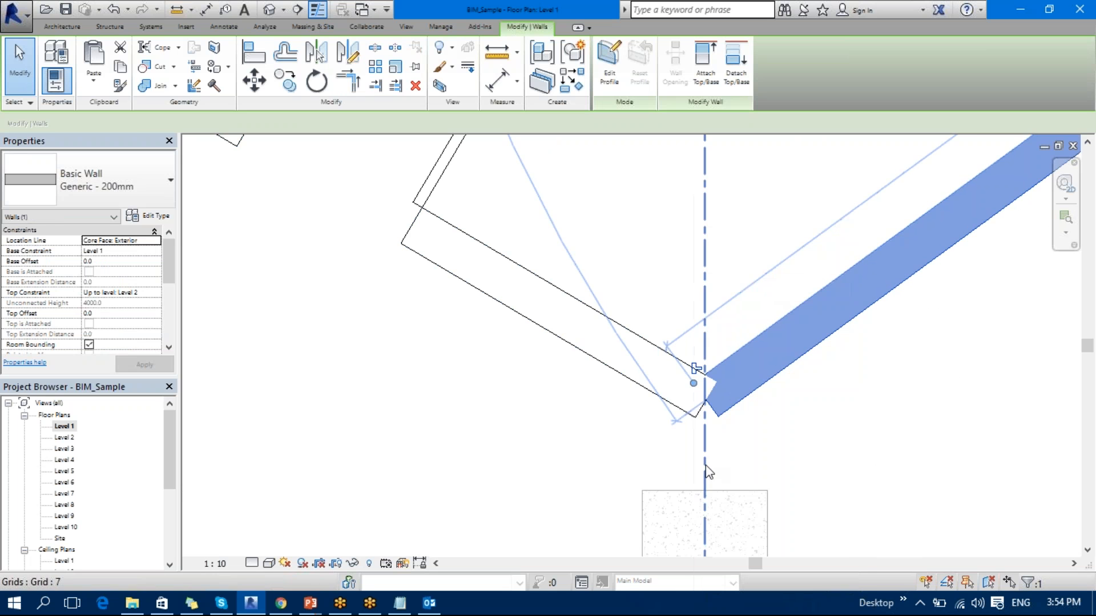
drag(696, 388, 705, 375)
click(747, 390)
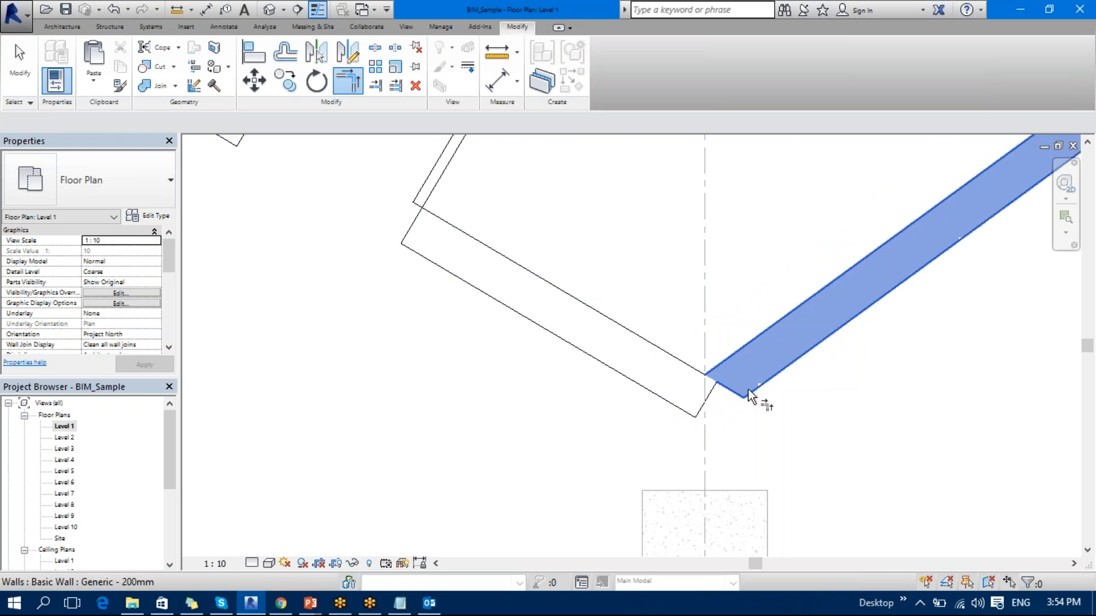
key(Escape)
key(Escape)
- Pull the angled wall's lower end back along its own line, separating it from the door wall
click(732, 396)
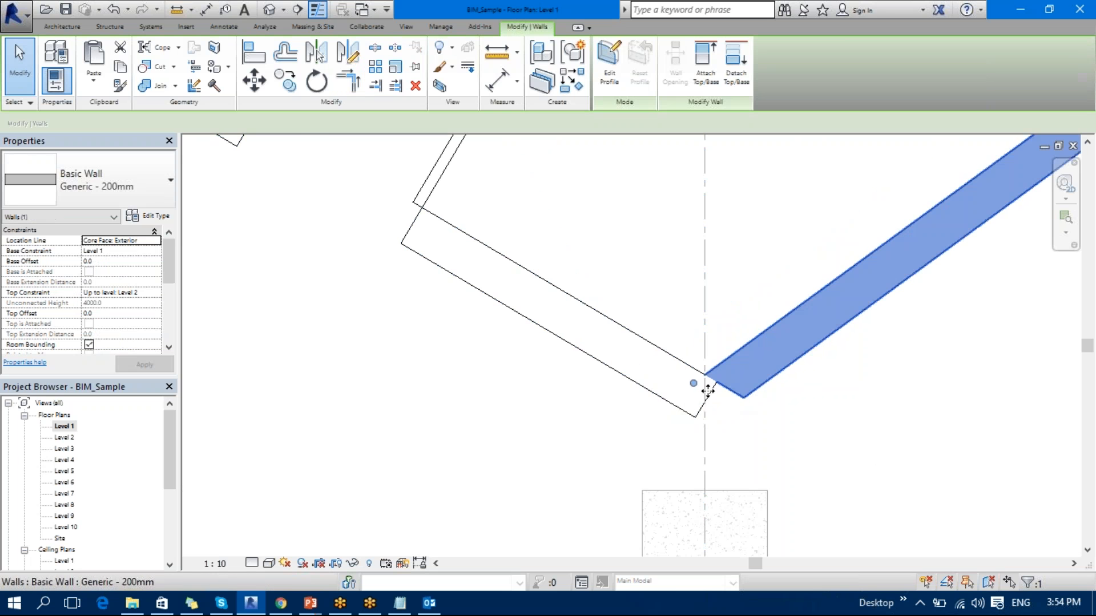
drag(695, 383, 743, 347)
key(Return)
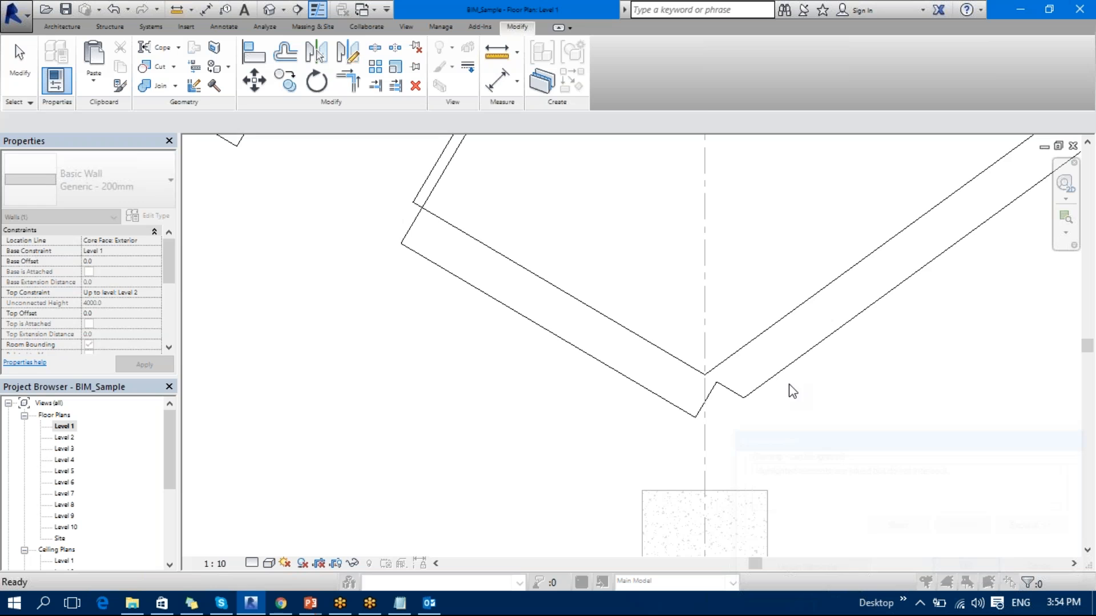
click(787, 405)
click(739, 392)
drag(694, 382, 741, 349)
click(823, 568)
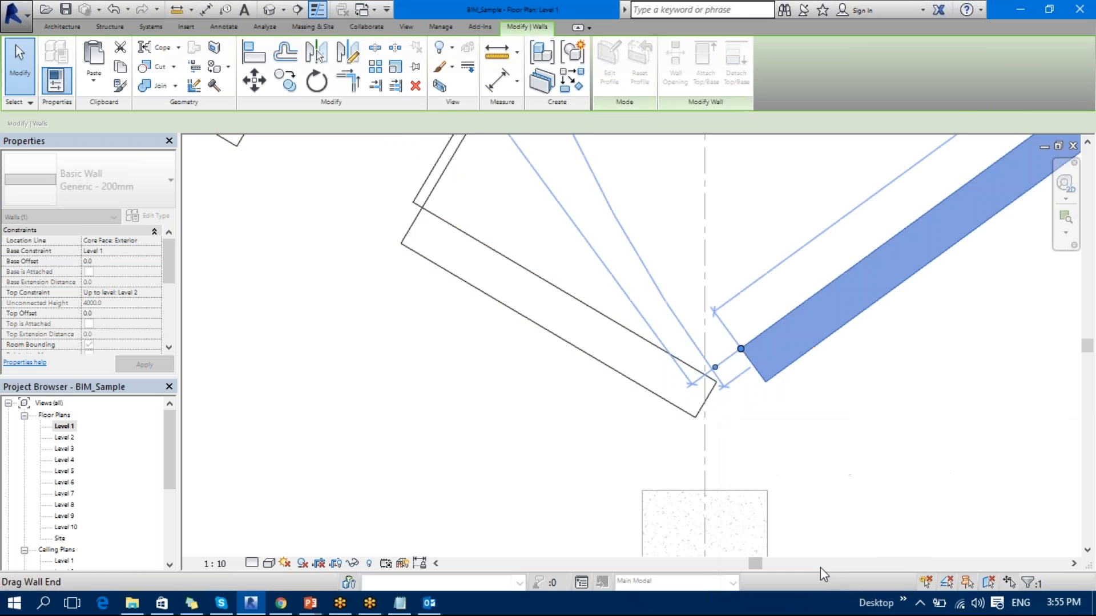
- Trim the shortened angled wall and the door wall to meet in a corner again
key(t)
key(r)
click(773, 382)
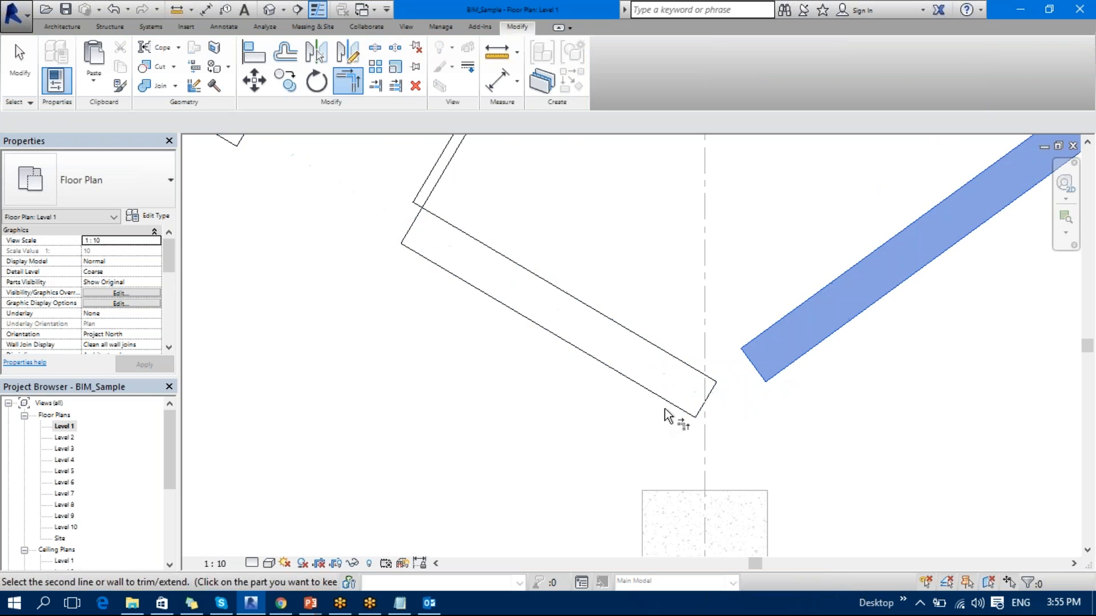
click(673, 408)
scroll(737, 388, up, 3)
key(Escape)
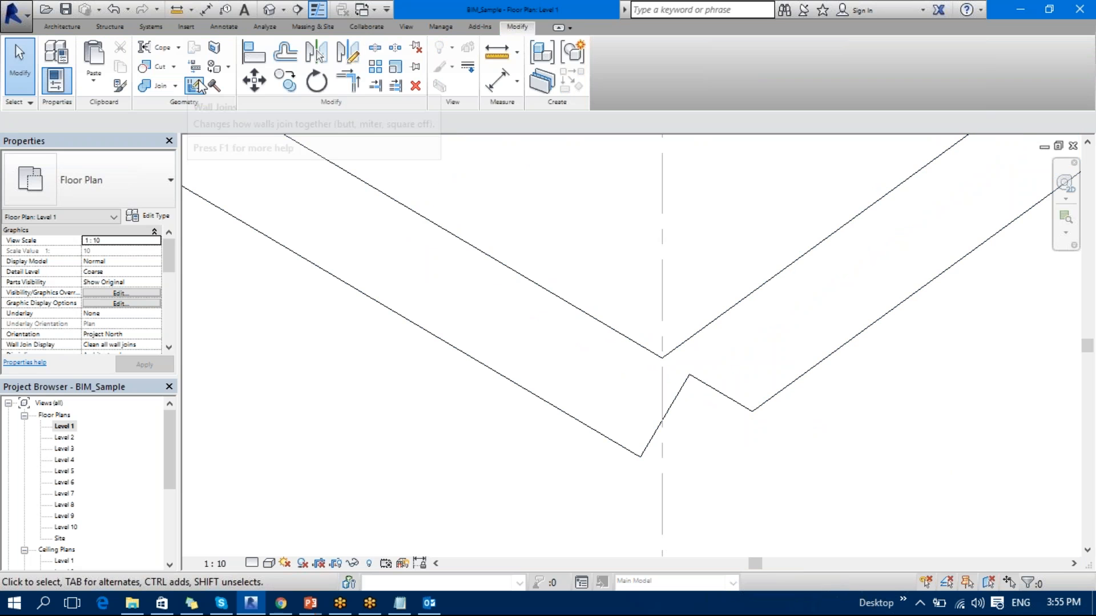
- Try to edit the wall join at the grid 7 corner with the Wall Joins tool
click(194, 85)
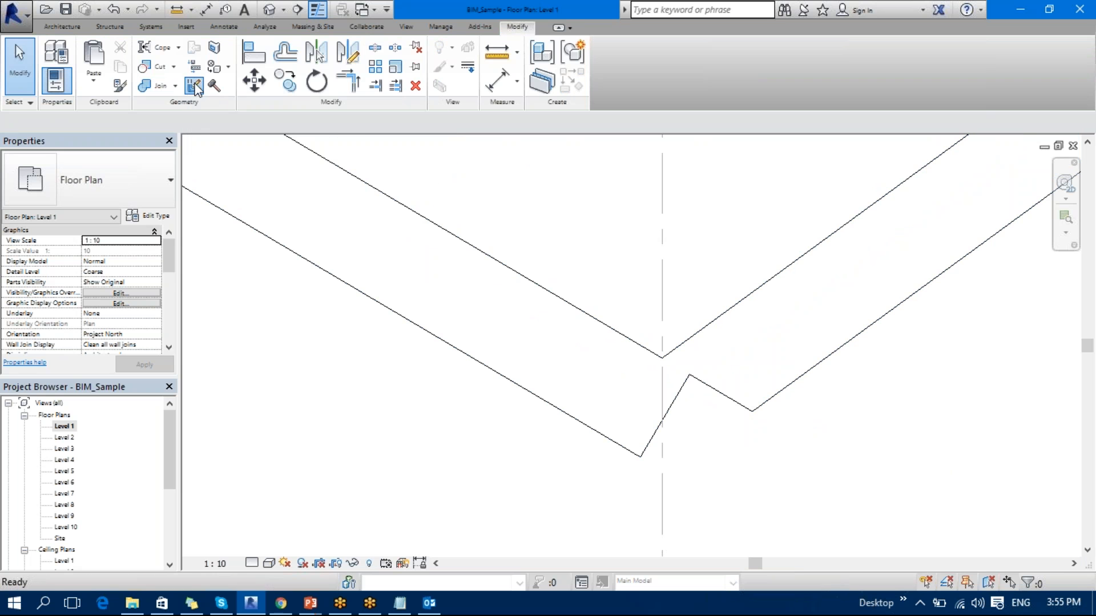
click(687, 334)
scroll(711, 362, down, 3)
middle_drag(721, 364, 703, 335)
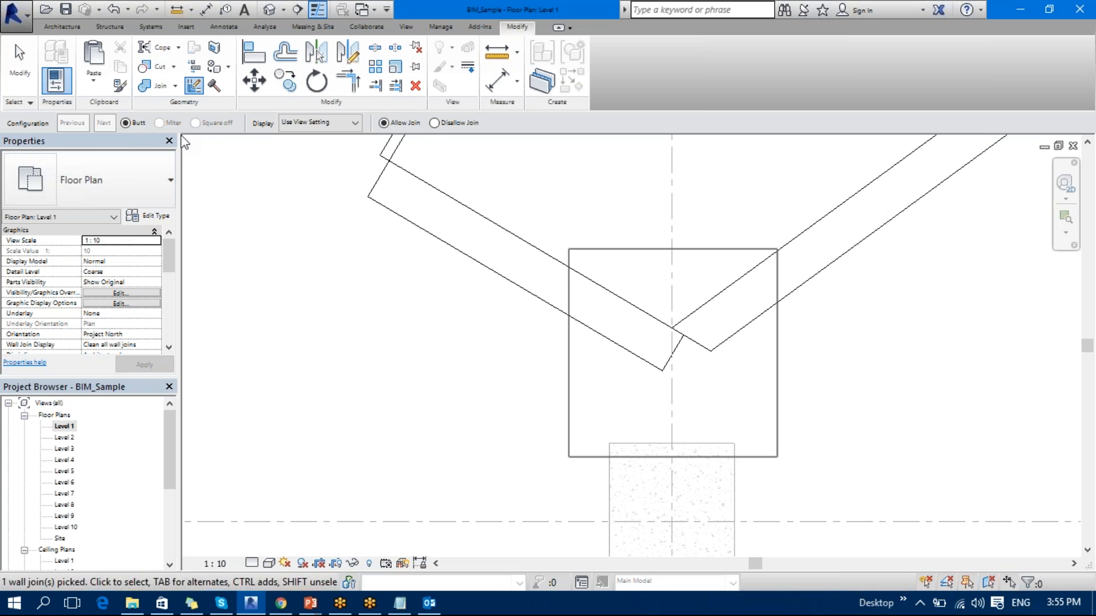
key(Escape)
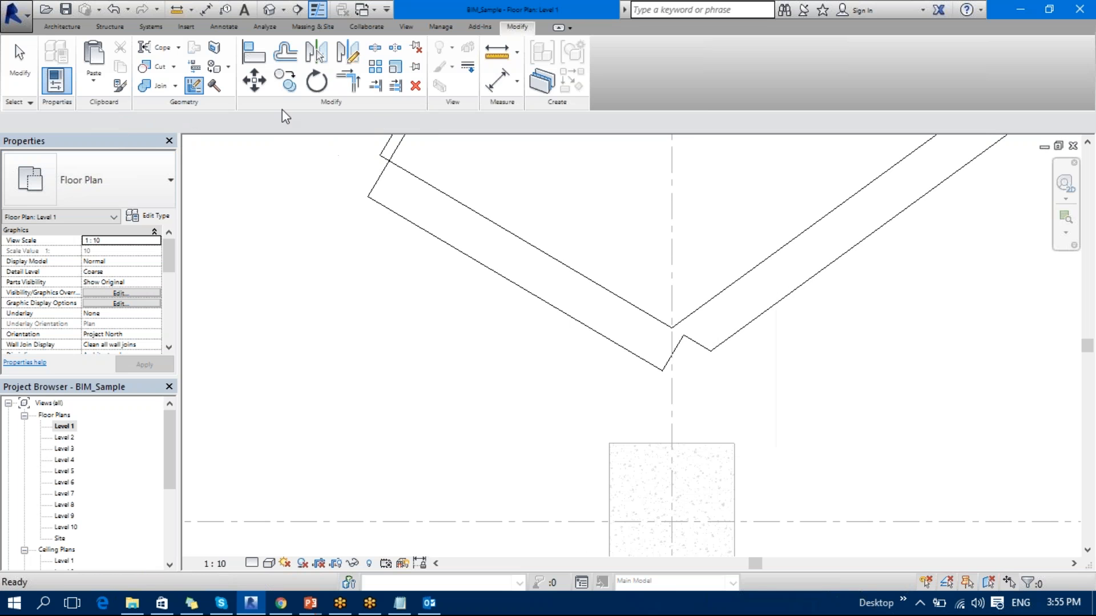
- Try to pull the door wall's end back from the grid 7 corner
click(594, 279)
scroll(675, 281, down, 3)
middle_drag(689, 311, 658, 310)
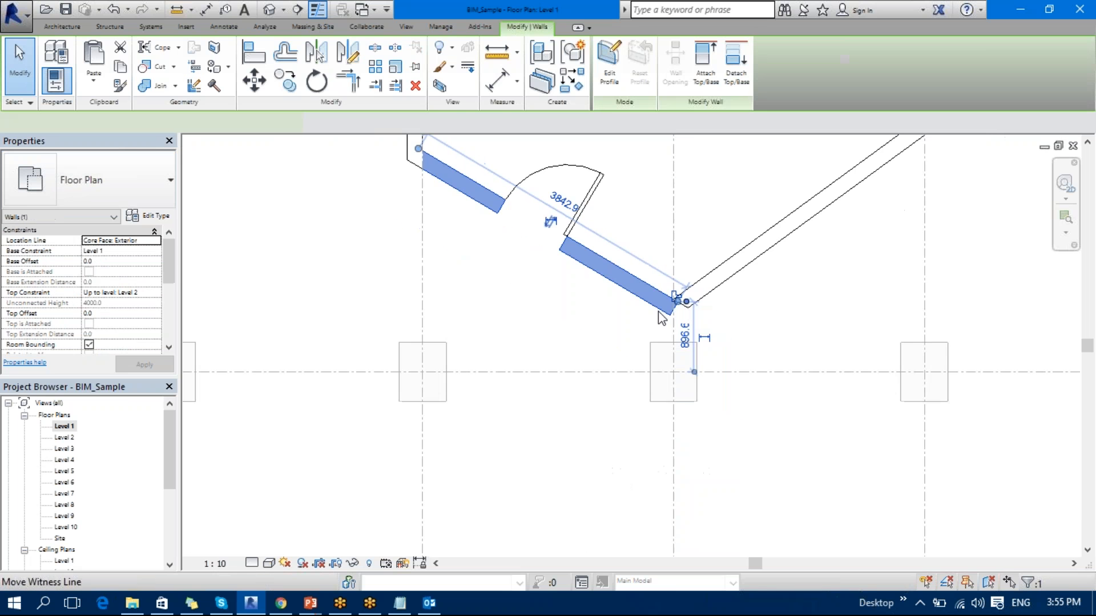
scroll(660, 309, up, 4)
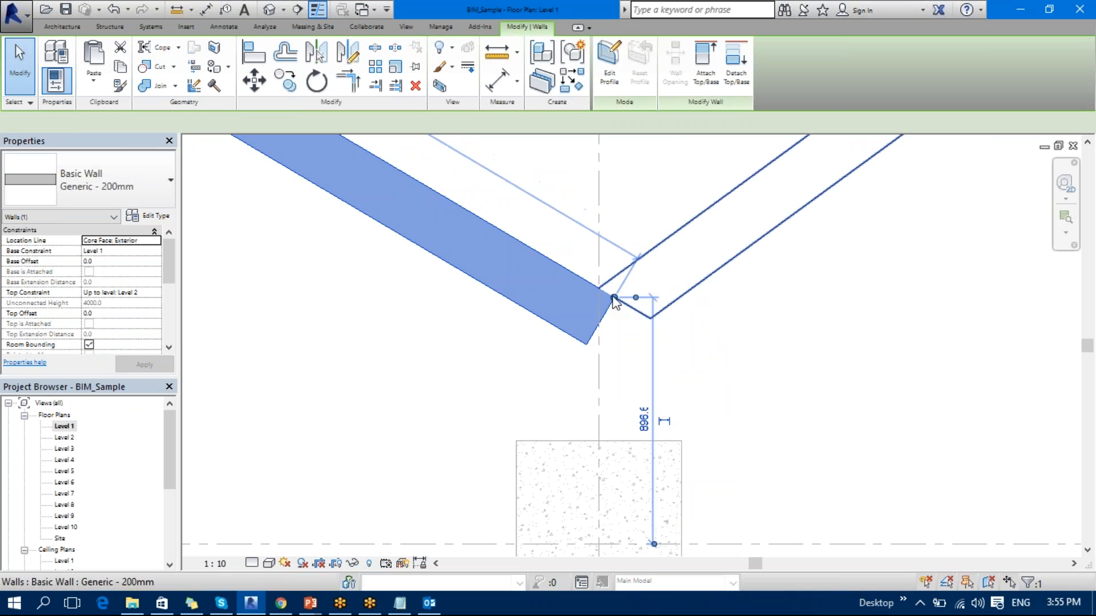
drag(613, 295, 533, 250)
key(Escape)
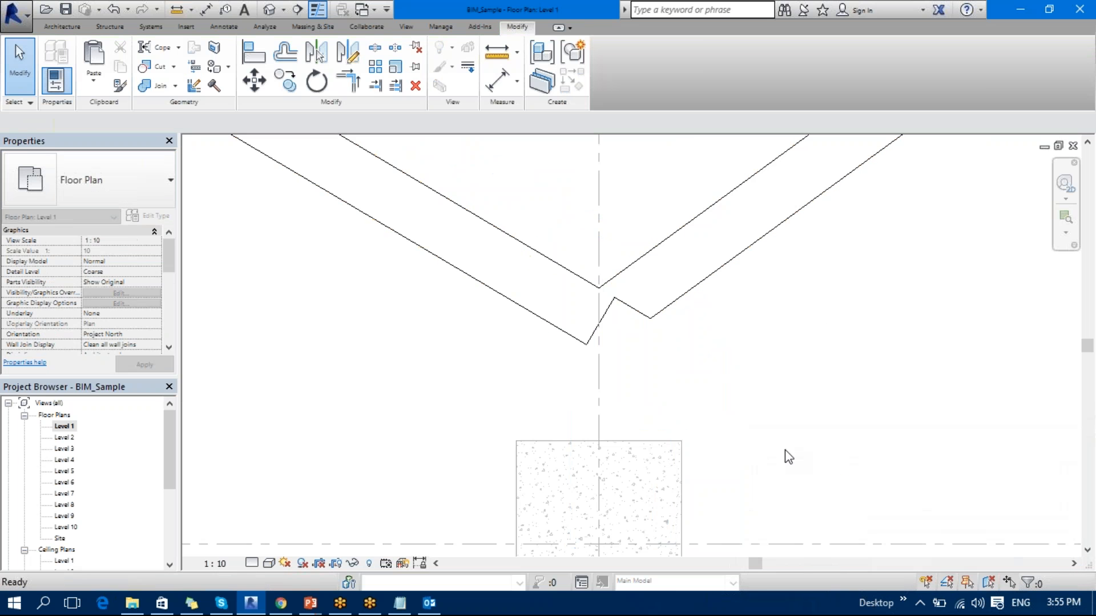
- Delete the angled wall running from the grid 7 corner, keeping the wall with the door
click(624, 308)
scroll(622, 309, down, 3)
key(Delete)
scroll(693, 314, down, 3)
middle_drag(693, 314, 610, 392)
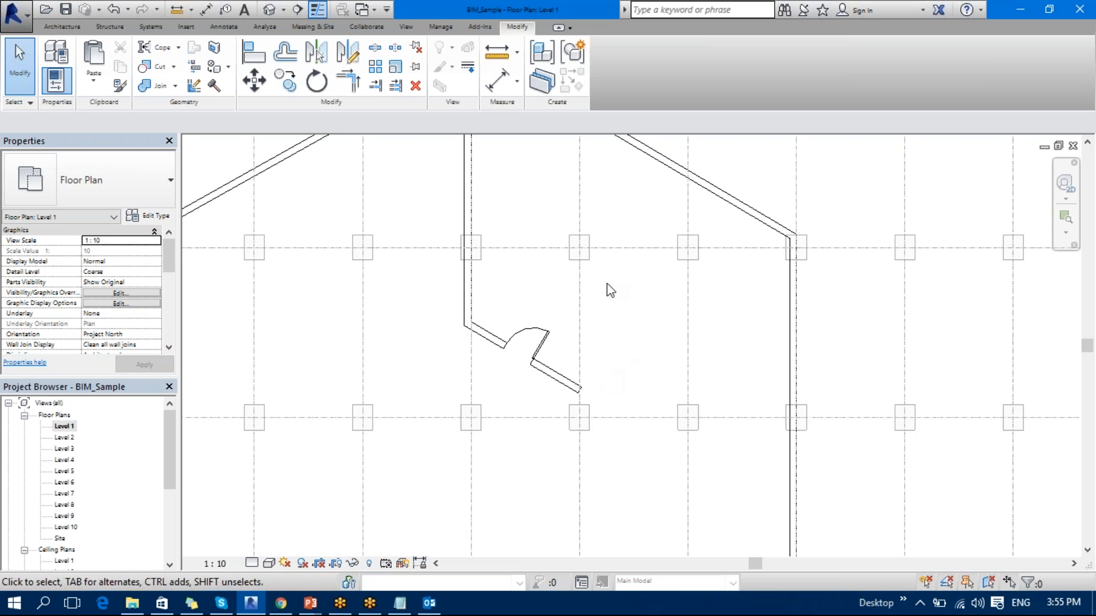
- Try the Square off configuration on the wall join at the hexagon's upper apex
scroll(606, 279, down, 6)
middle_drag(593, 291, 608, 211)
scroll(538, 207, up, 4)
middle_drag(538, 208, 492, 309)
scroll(982, 354, up, 3)
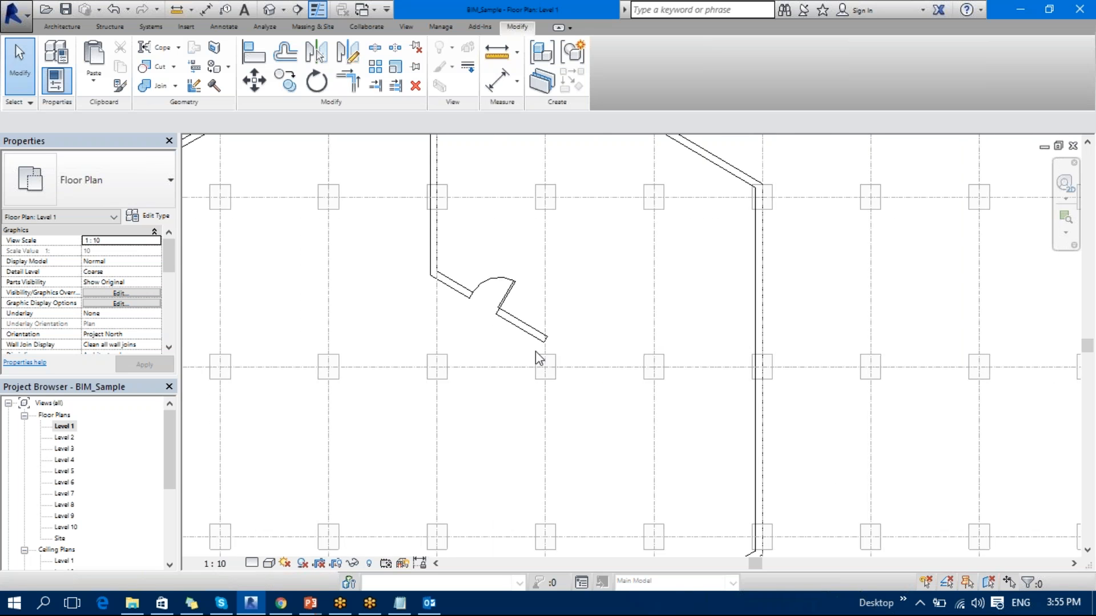
scroll(565, 382, down, 5)
scroll(511, 269, up, 8)
scroll(544, 290, up, 4)
middle_drag(544, 290, 537, 223)
click(194, 85)
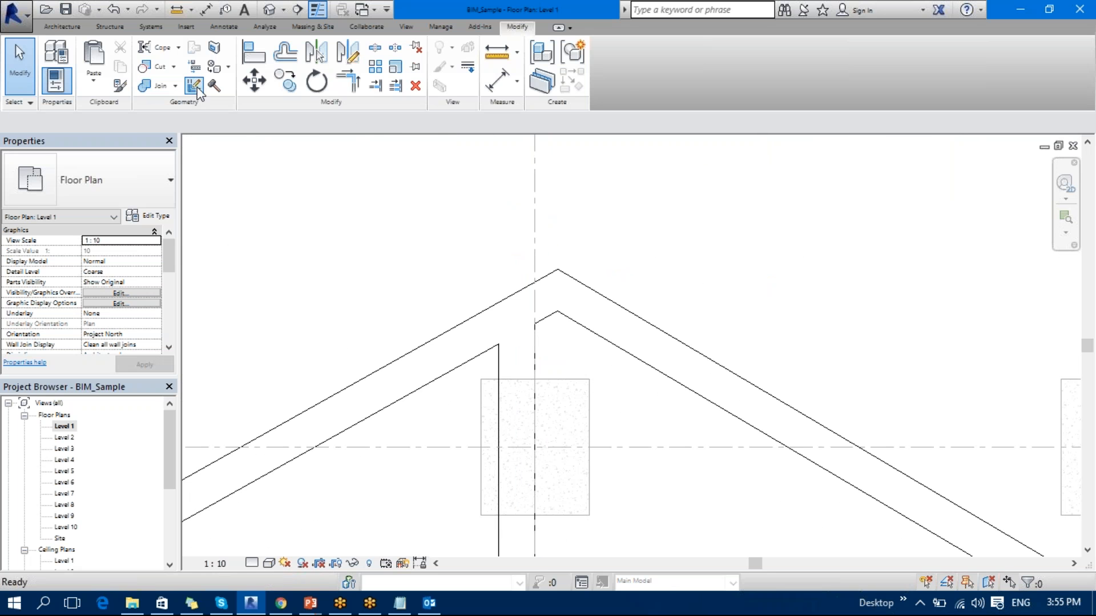
click(582, 308)
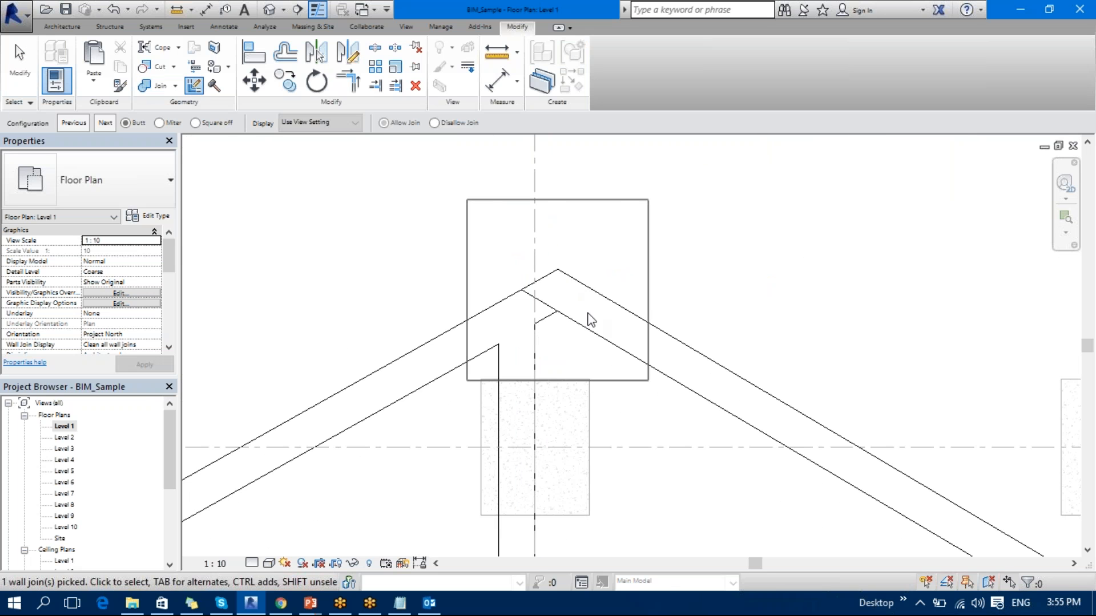
click(195, 122)
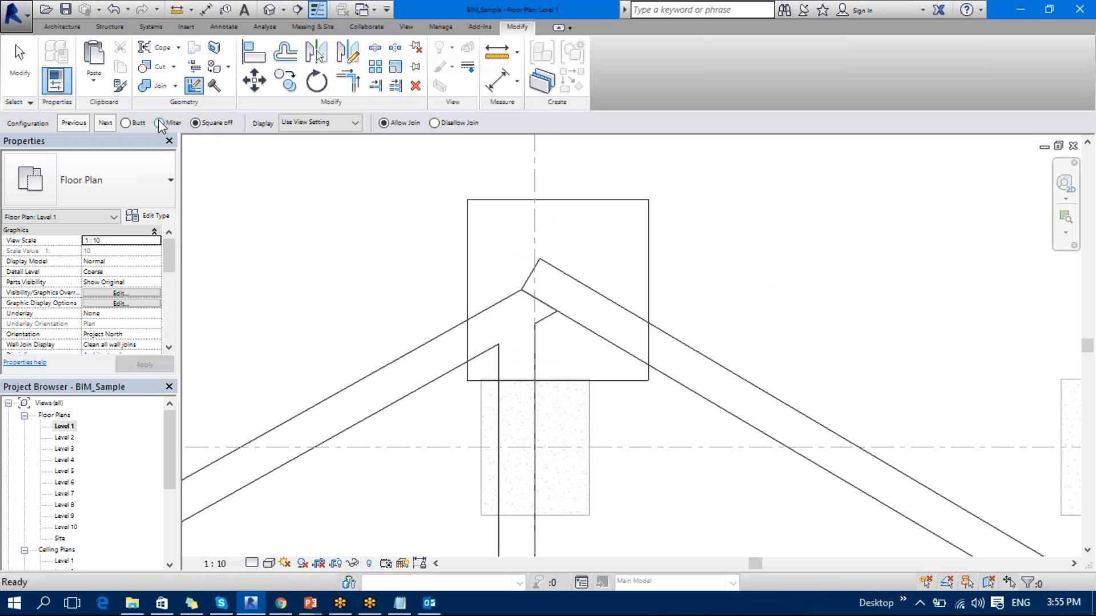
key(Escape)
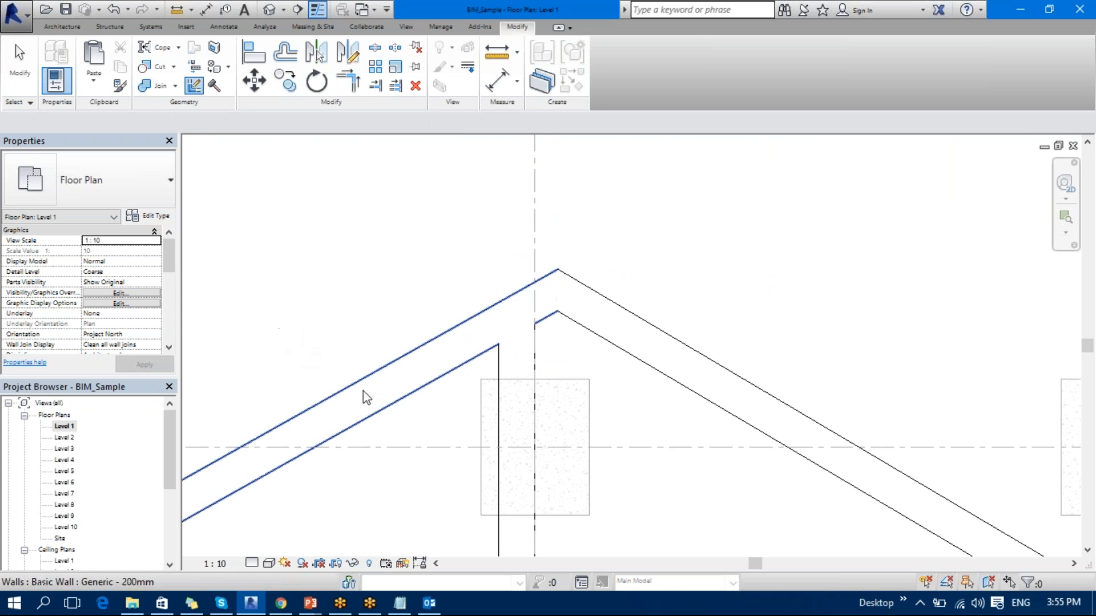
- Set the wall join at the hexagon's upper-right corner to Miter
scroll(571, 398, down, 3)
middle_drag(572, 399, 339, 134)
middle_drag(912, 432, 725, 354)
scroll(759, 346, up, 4)
scroll(643, 334, up, 2)
middle_drag(644, 334, 690, 346)
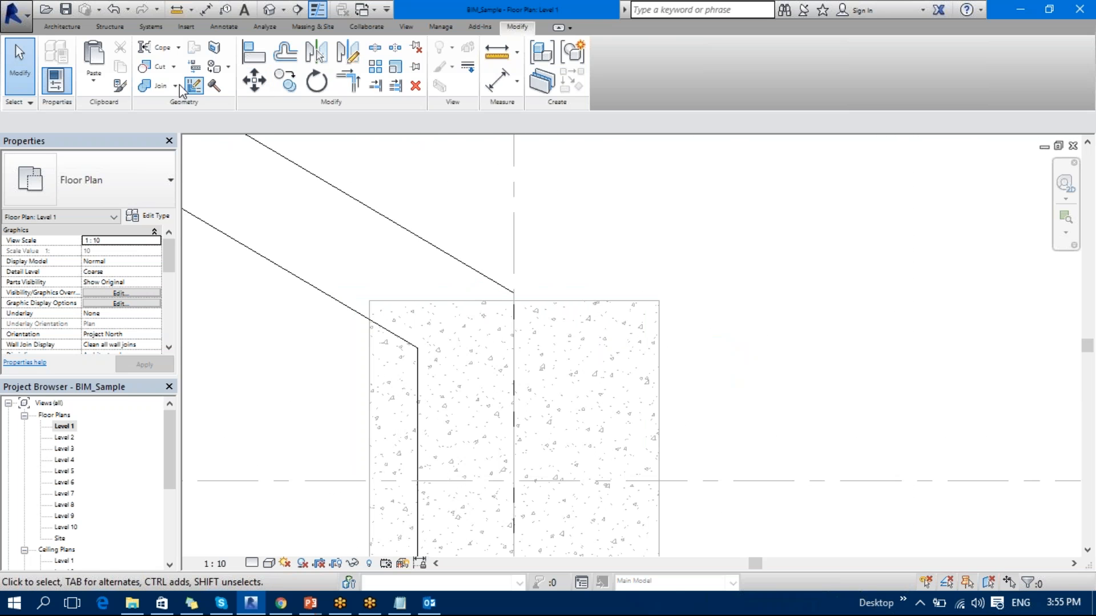
click(146, 85)
click(194, 86)
click(490, 278)
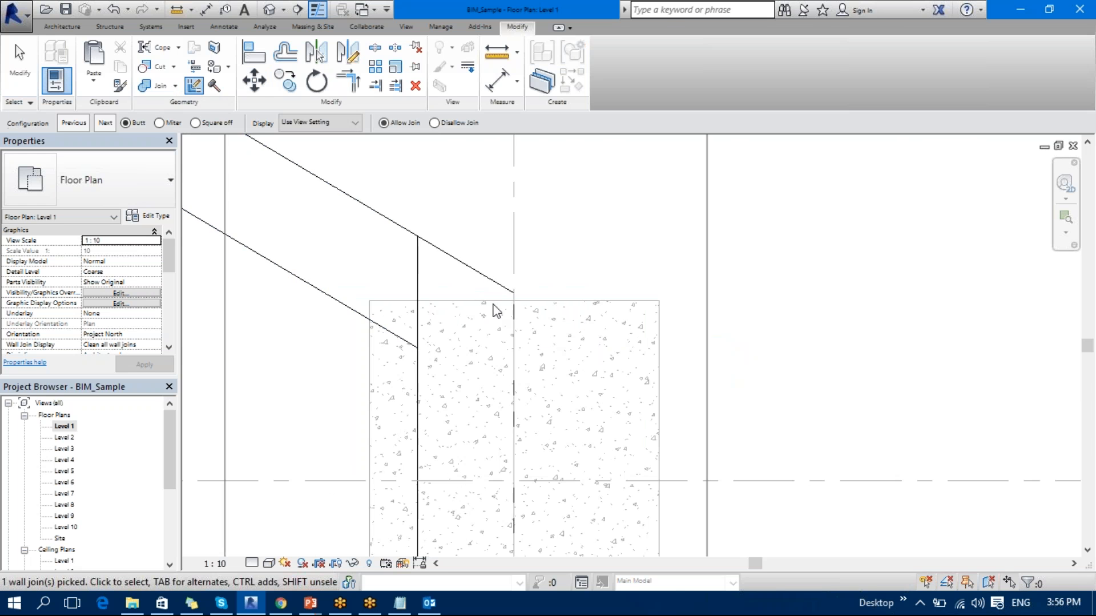
scroll(491, 288, down, 3)
click(160, 123)
scroll(302, 321, down, 5)
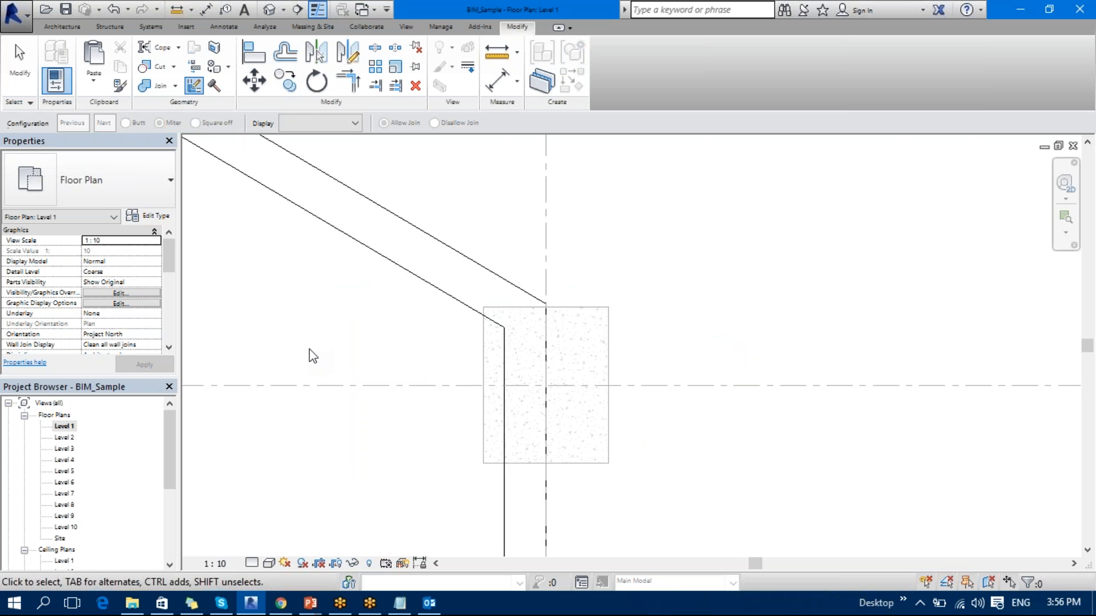
middle_drag(525, 325, 738, 310)
key(Escape)
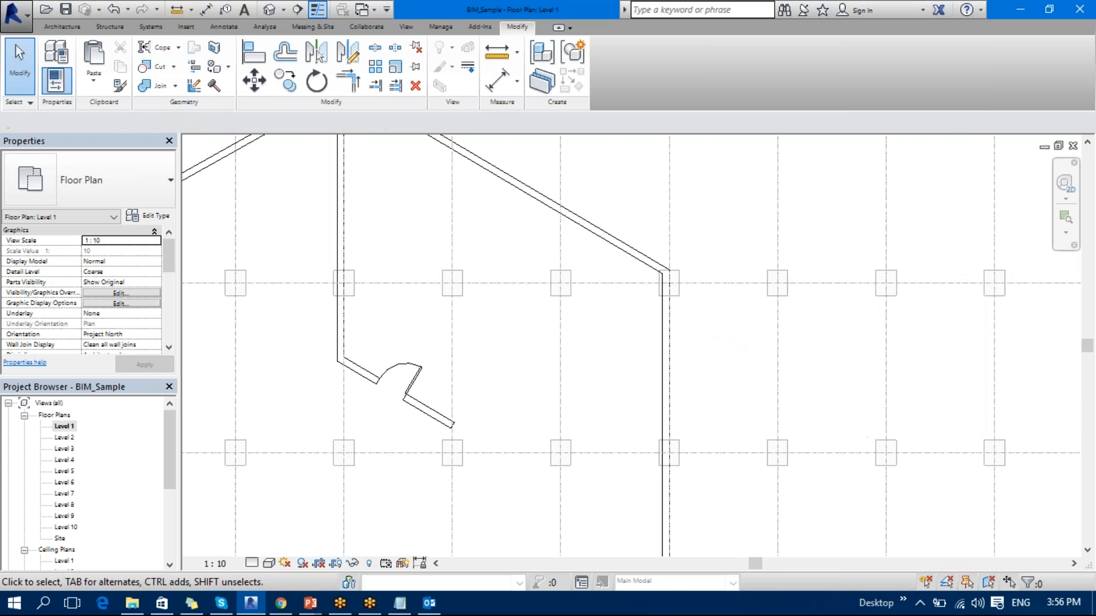
- Place Generic - 200mm walls by picking the horizontal grid below the door and the vertical grids on both sides of the inner vertical wall
key(w)
key(a)
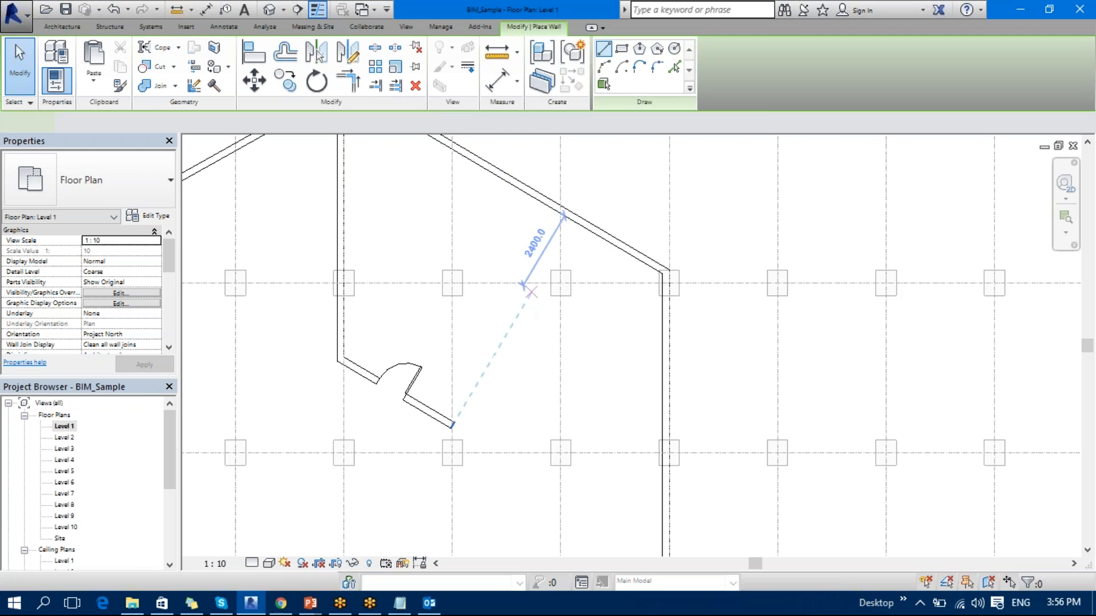
click(675, 70)
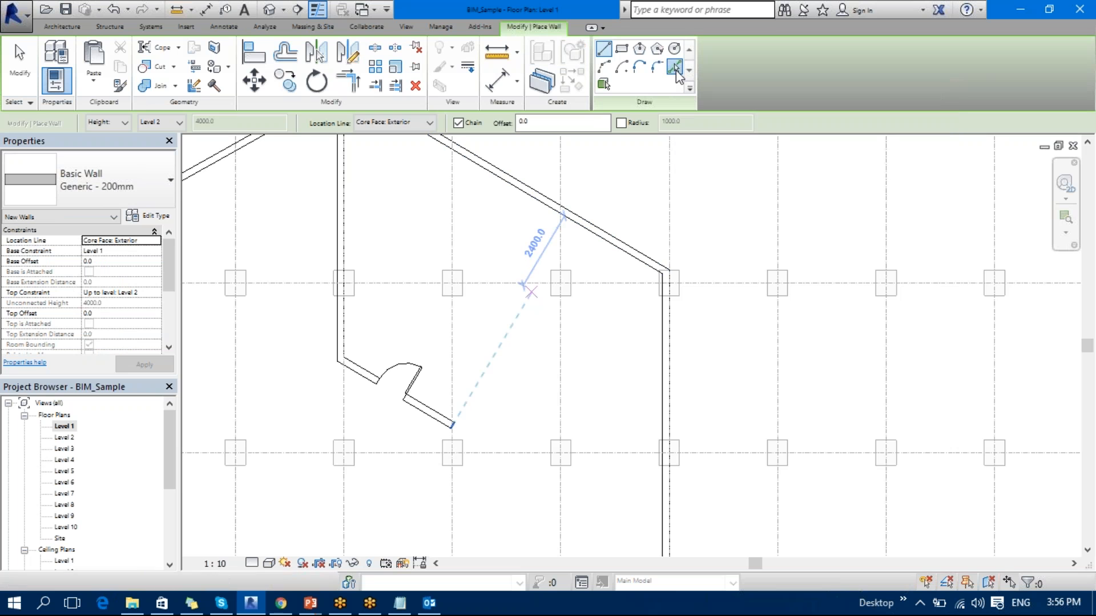
scroll(517, 428, down, 3)
scroll(529, 399, up, 5)
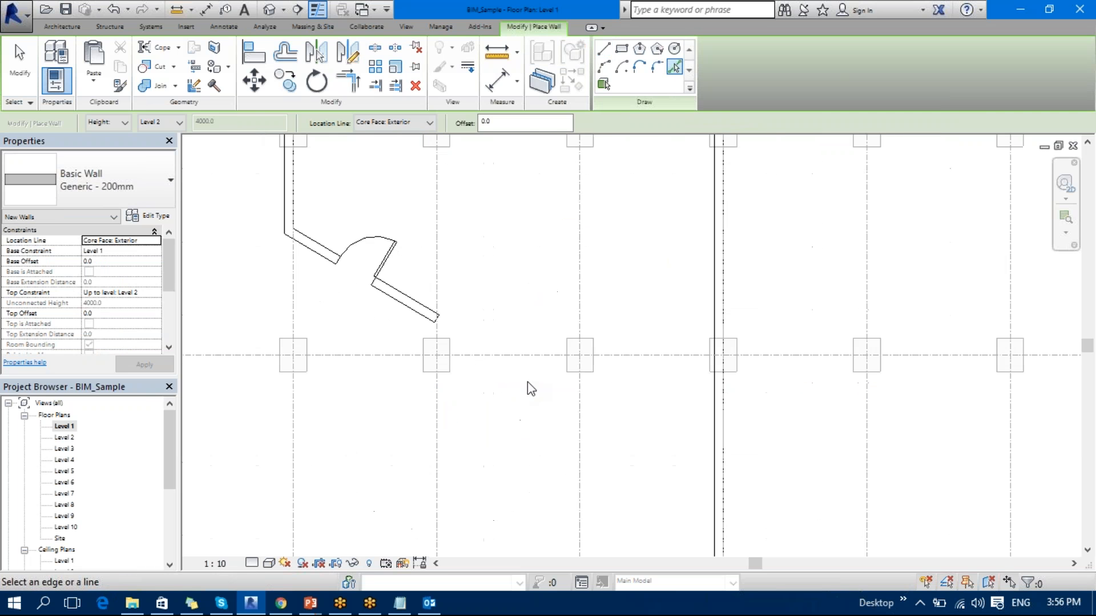
click(532, 356)
scroll(507, 469, down, 4)
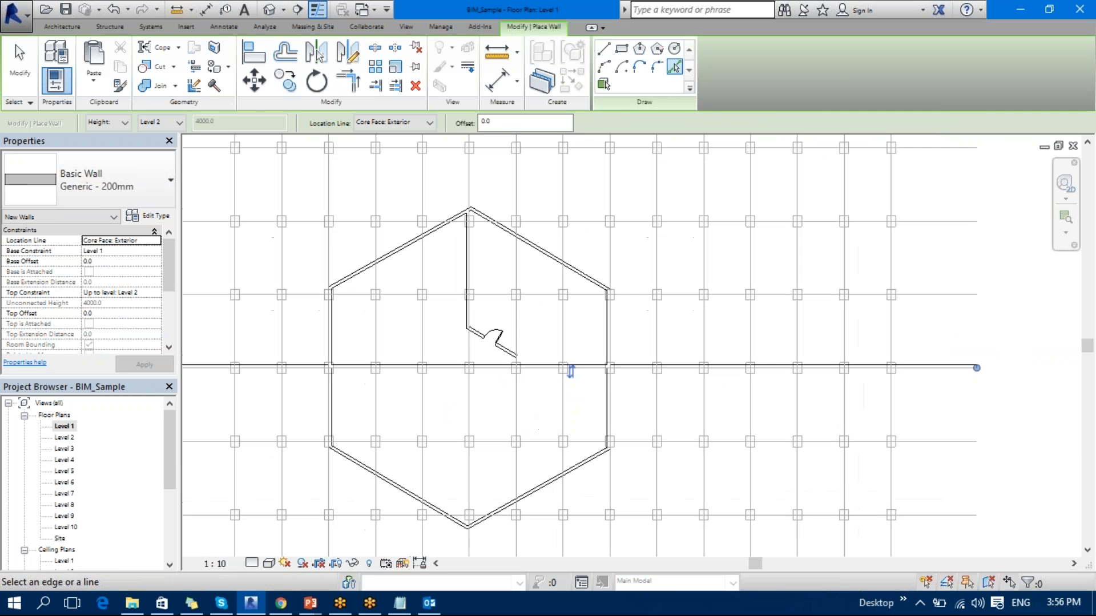
click(422, 407)
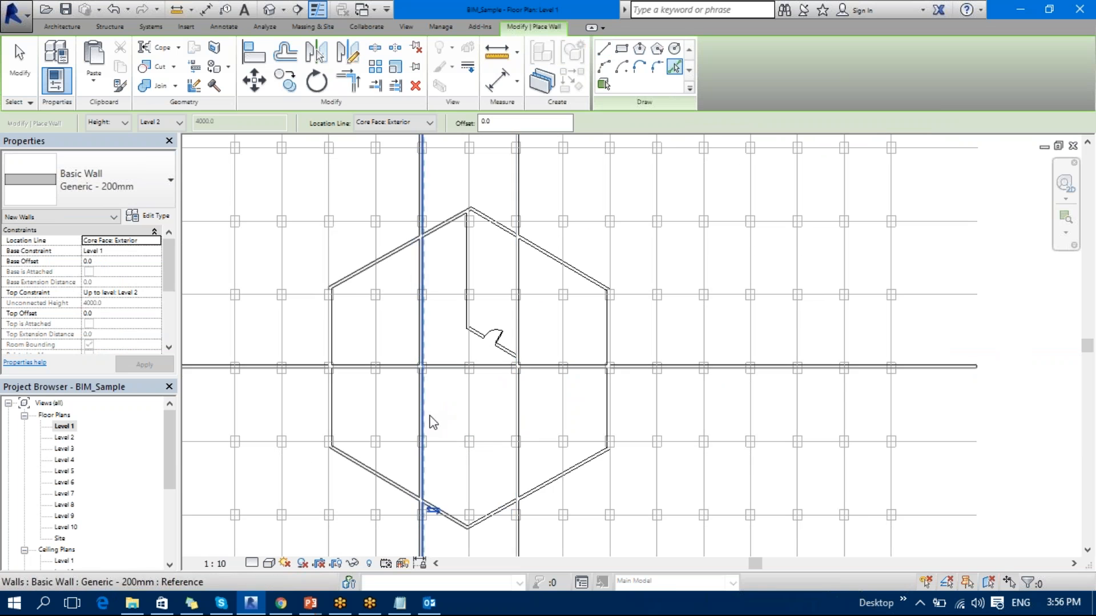
- Place another Generic - 200mm wall by picking horizontal grid Y5
middle_drag(431, 408, 424, 439)
scroll(393, 368, up, 3)
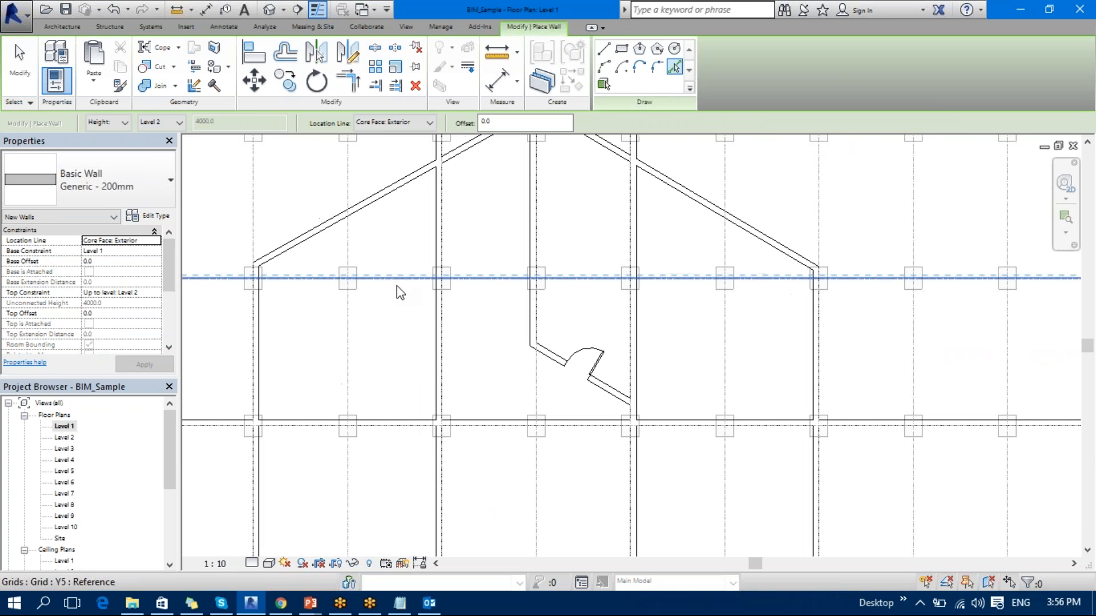
middle_drag(485, 422, 432, 342)
scroll(451, 364, down, 2)
middle_drag(484, 392, 455, 422)
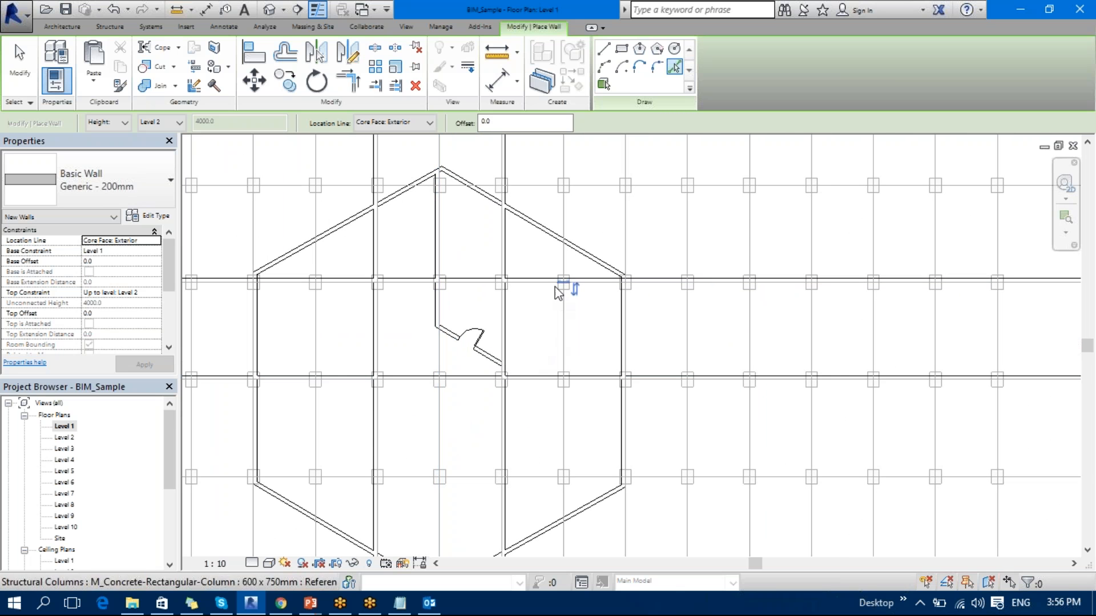
- Set the wall placement offset to 4000 and preview the offset wall from the horizontal wall below the door
scroll(565, 377, up, 3)
scroll(565, 381, up, 1)
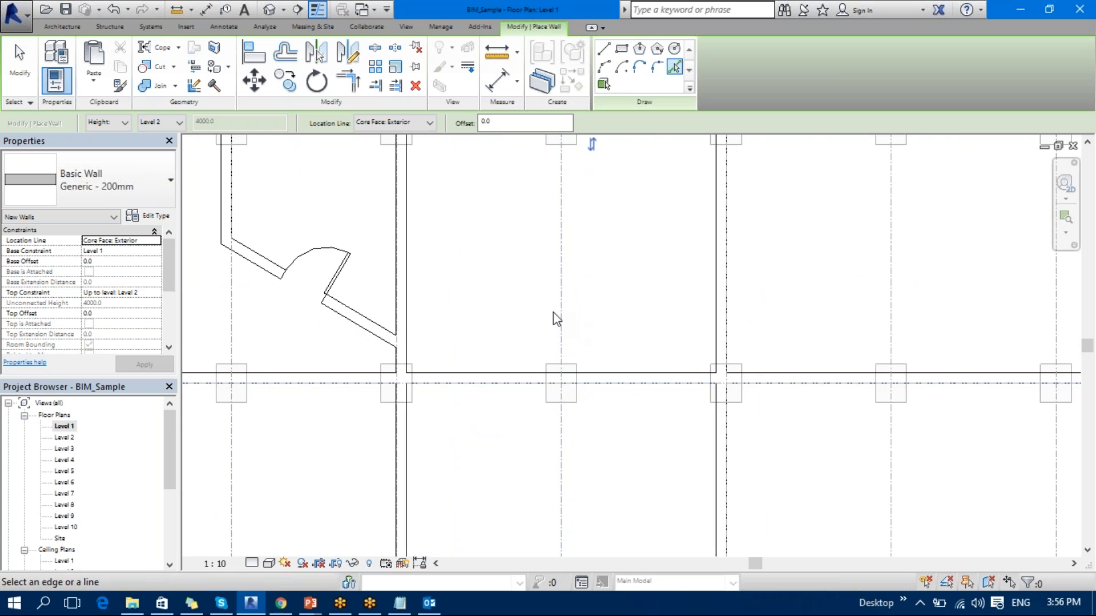
scroll(659, 335, down, 2)
middle_drag(659, 335, 669, 399)
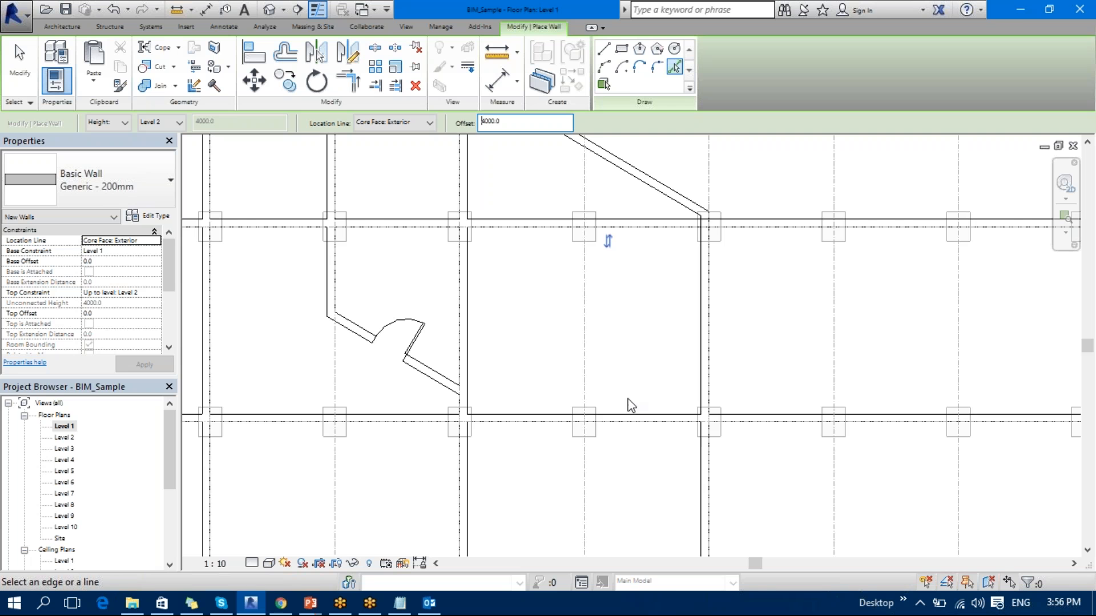
scroll(548, 422, down, 3)
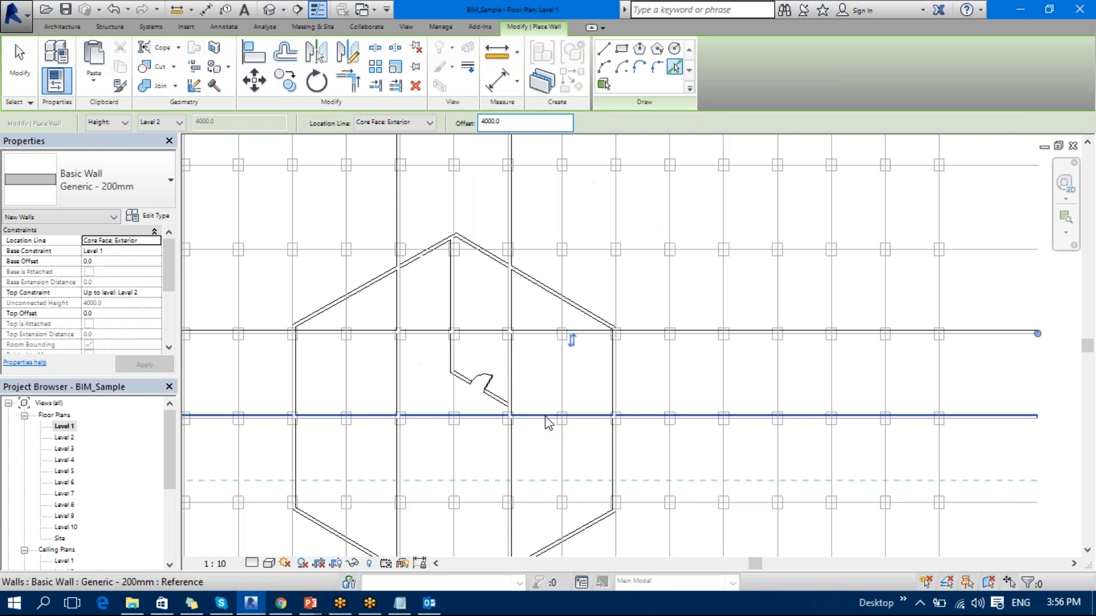
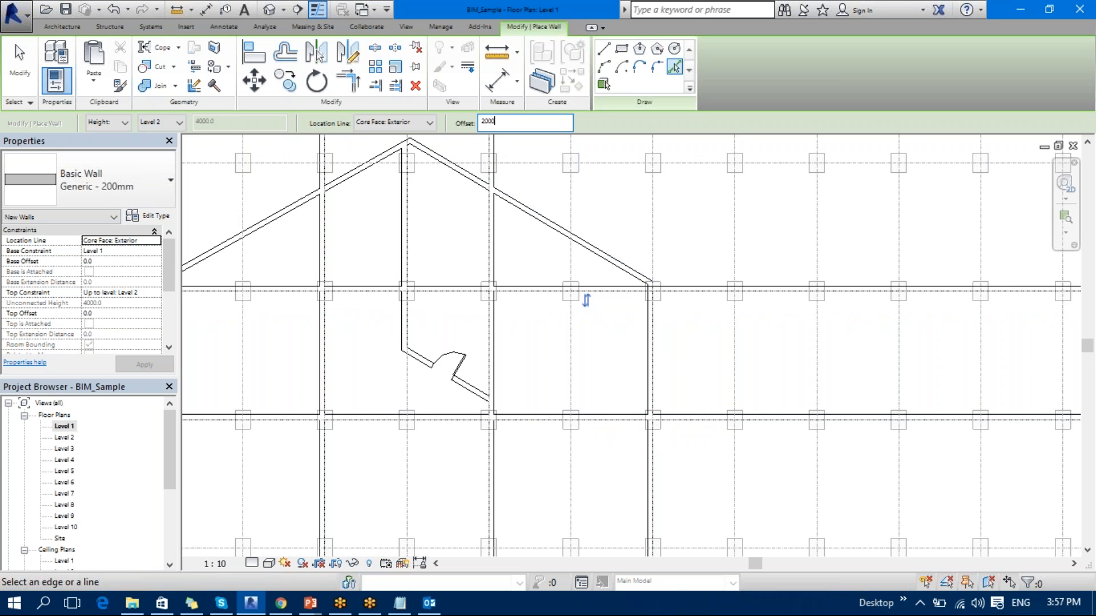
- Place a Generic - 200mm wall by picking the horizontal line below the door with a 2000 offset toward the door
key(Return)
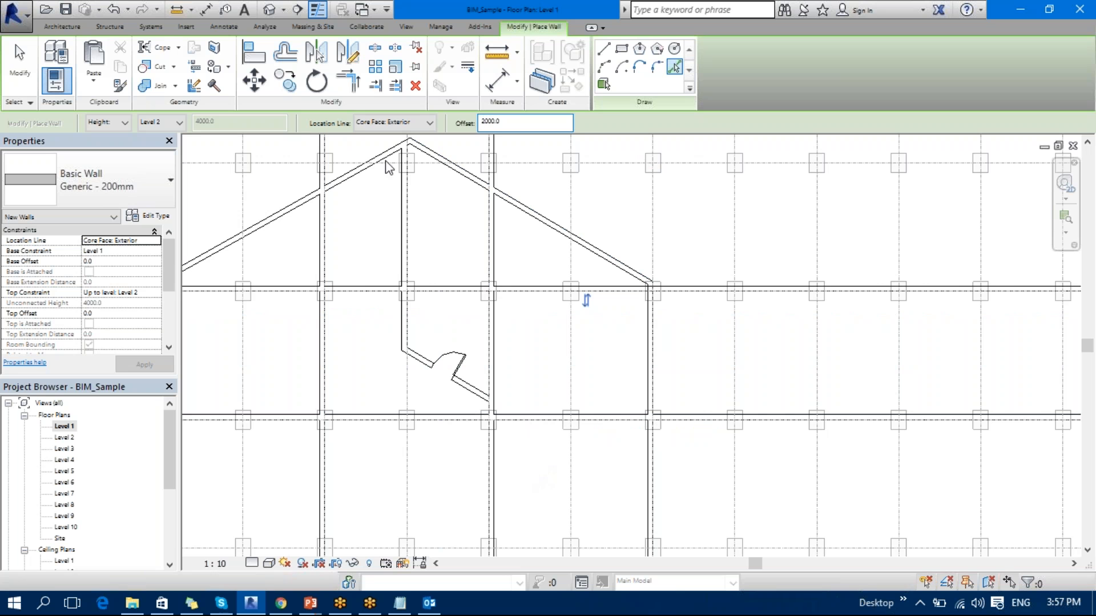
click(383, 124)
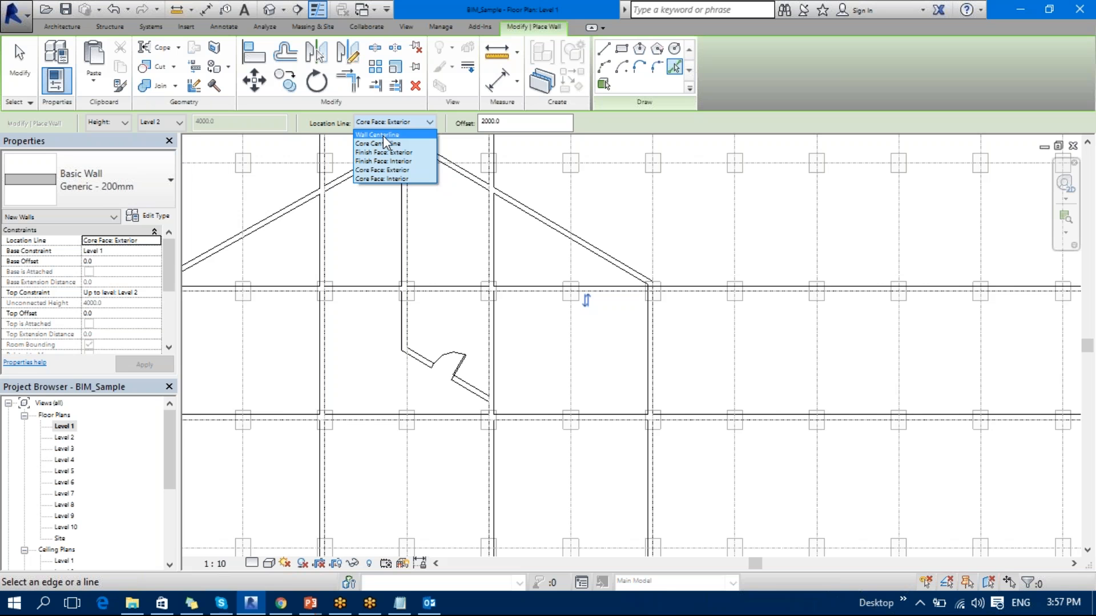
click(398, 121)
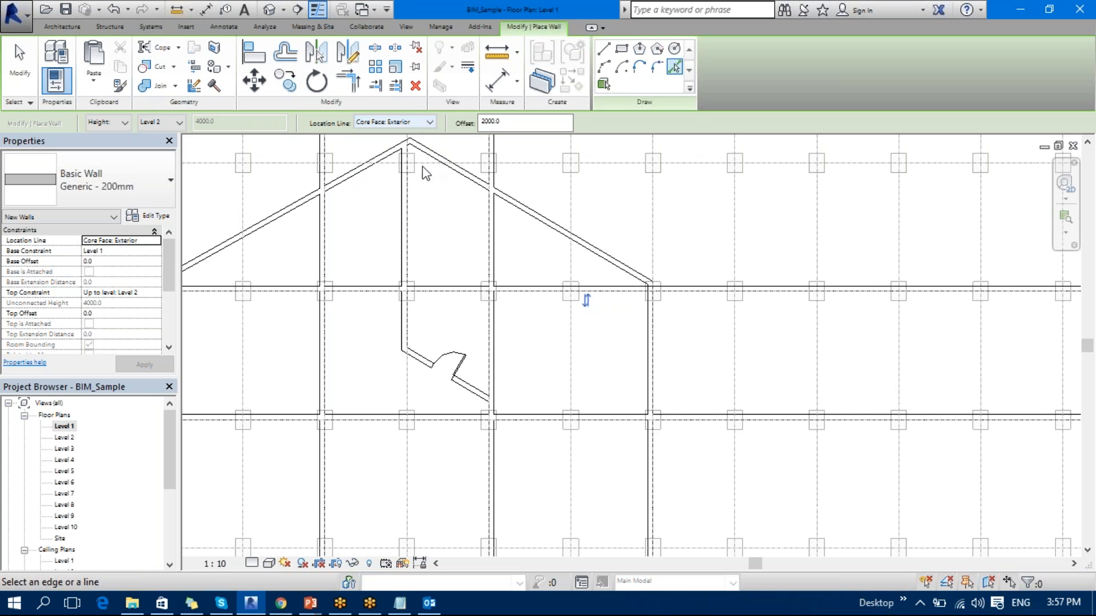
click(538, 417)
key(Escape)
key(Escape)
scroll(538, 417, down, 3)
middle_drag(550, 438, 533, 382)
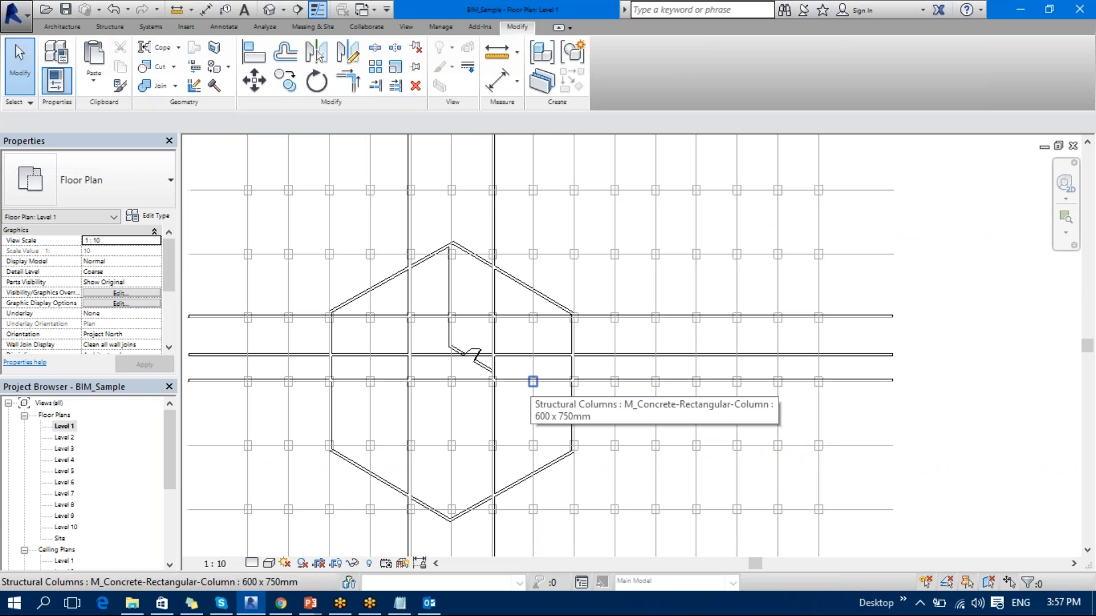
- Split the lower horizontal wall beside the left inner vertical wall and again between the two inner vertical walls
scroll(475, 462, up, 4)
middle_drag(442, 470, 534, 459)
scroll(513, 273, down, 3)
middle_drag(545, 346, 534, 414)
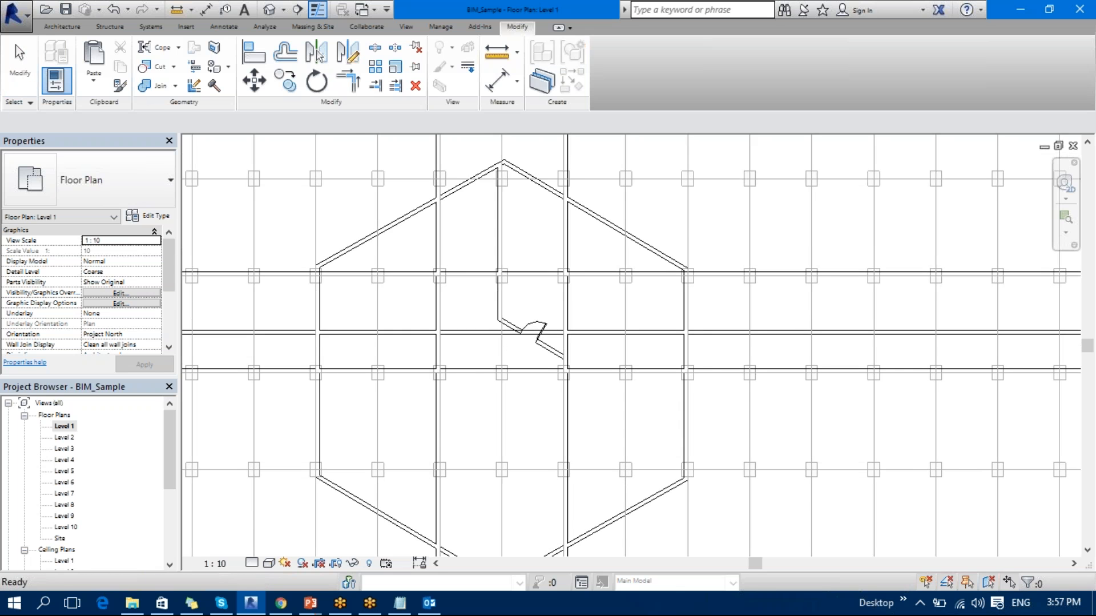
scroll(537, 408, up, 1)
key(s)
key(l)
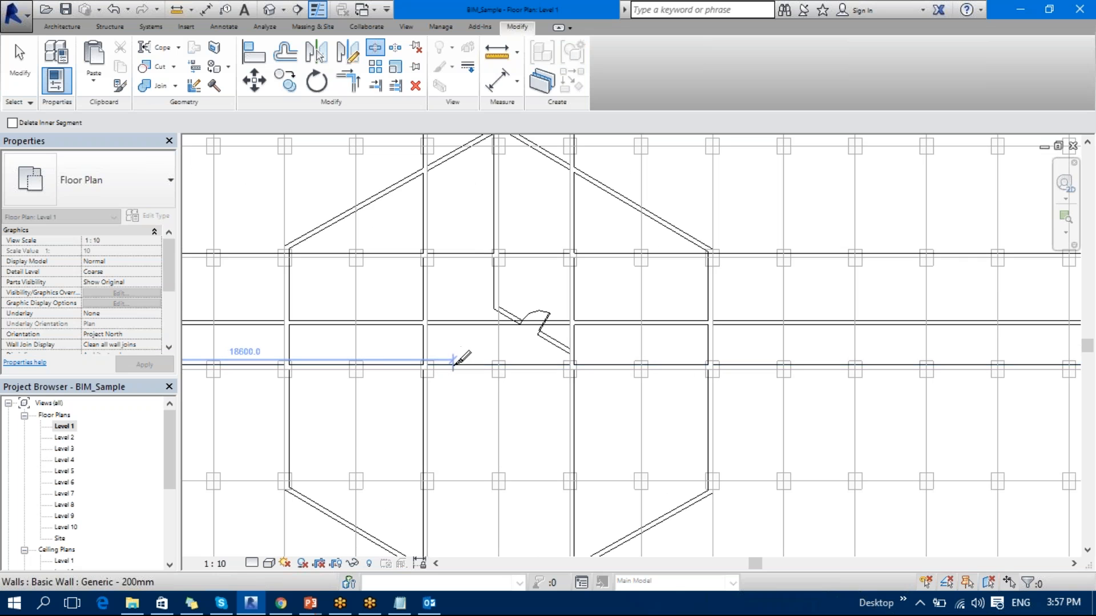
click(403, 362)
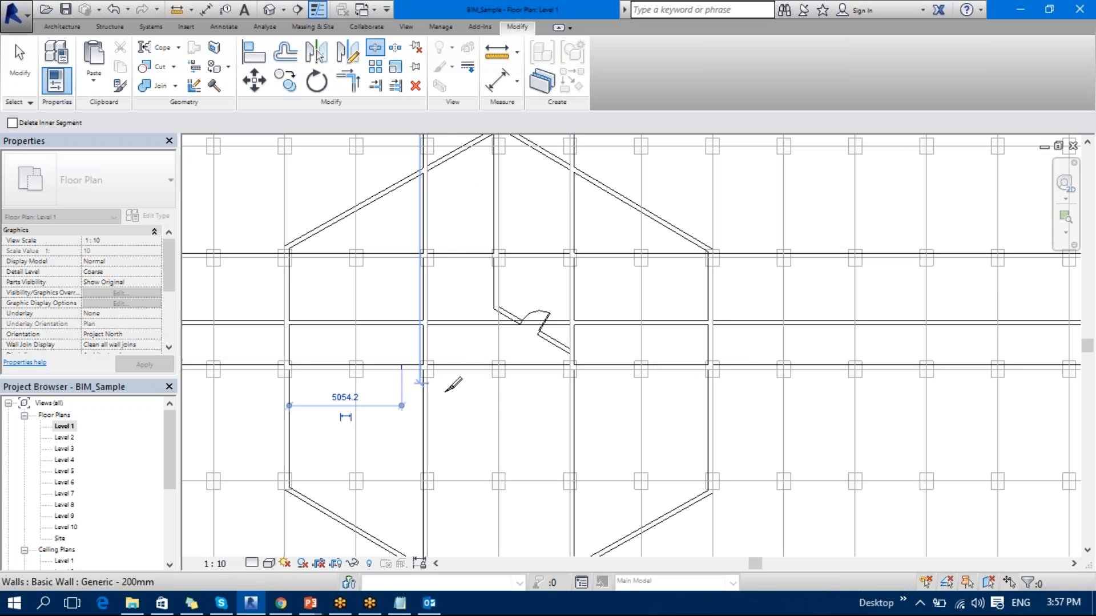
click(536, 362)
- Trim the split horizontal wall's right segment to a corner with the right inner vertical wall's lower part, unjoining the conflicting elements
key(t)
key(r)
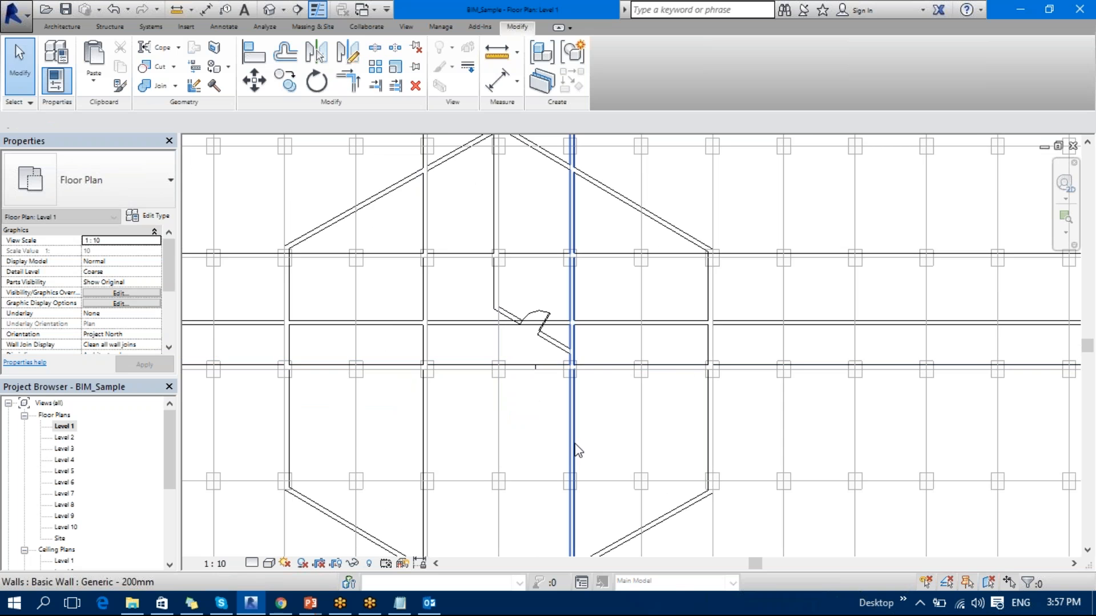
scroll(592, 379, up, 3)
click(614, 364)
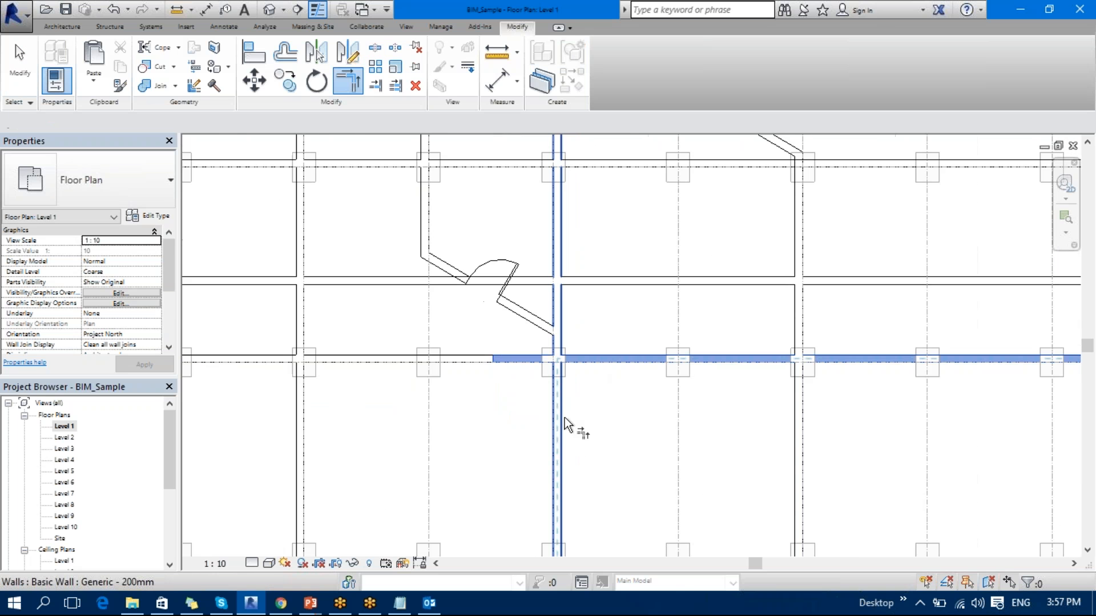
click(572, 434)
click(775, 571)
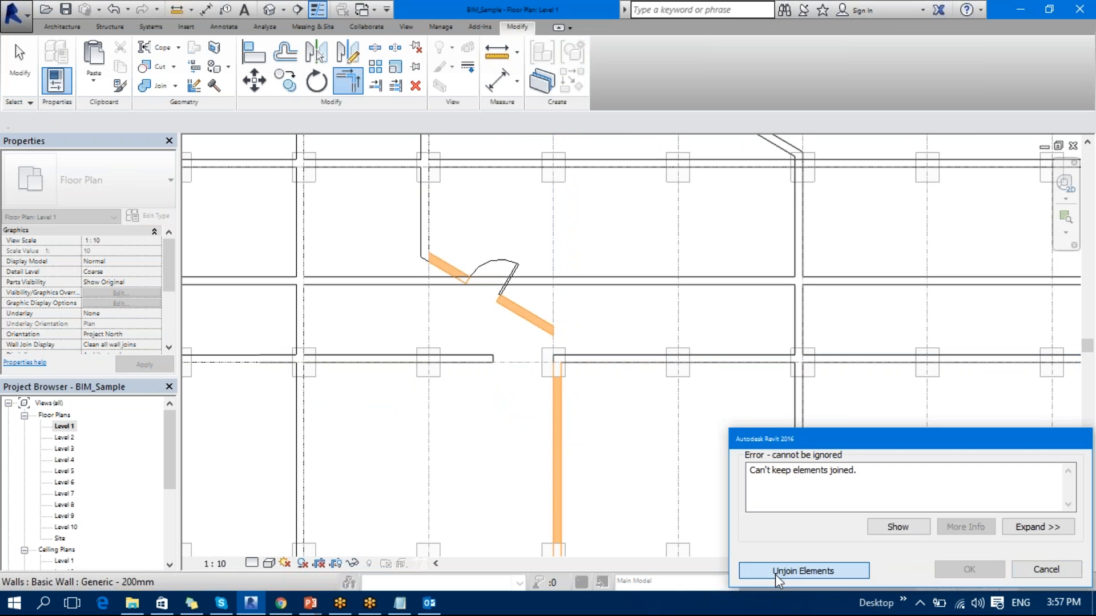
- Extend the remaining horizontal segment to the right inner vertical wall and trim the left inner vertical wall to it, keeping the lower part
middle_drag(775, 574, 813, 566)
click(517, 350)
click(597, 395)
middle_drag(454, 408, 633, 424)
click(511, 333)
click(449, 372)
click(433, 332)
click(495, 387)
- Try to trim the lower horizontal wall to a corner with the hexagon's left wall
middle_drag(300, 363, 370, 376)
click(348, 342)
click(325, 399)
scroll(381, 411, down, 3)
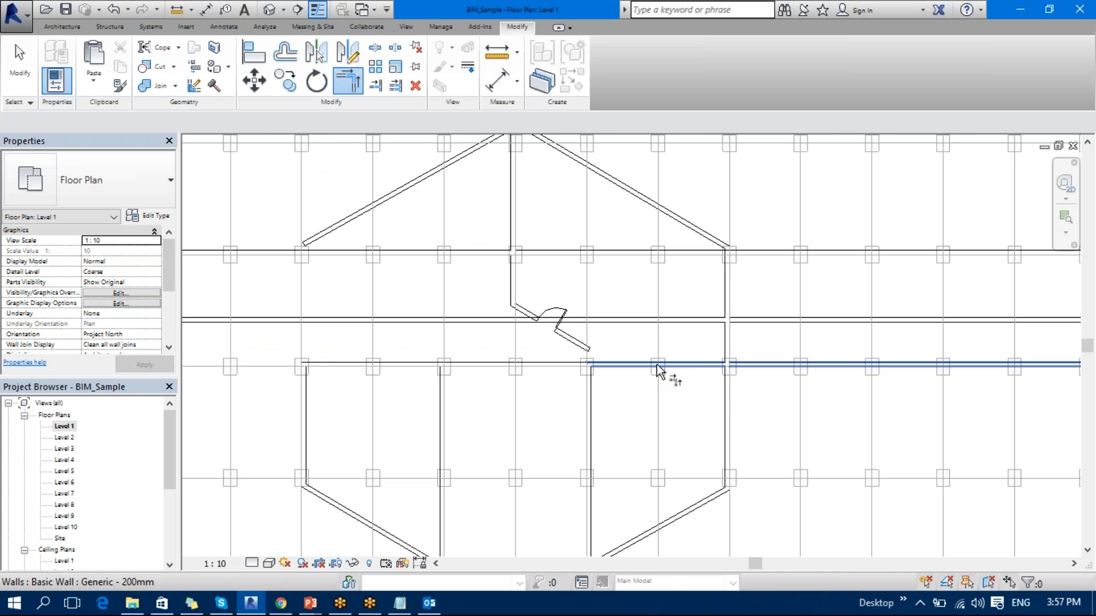
scroll(468, 437, up, 3)
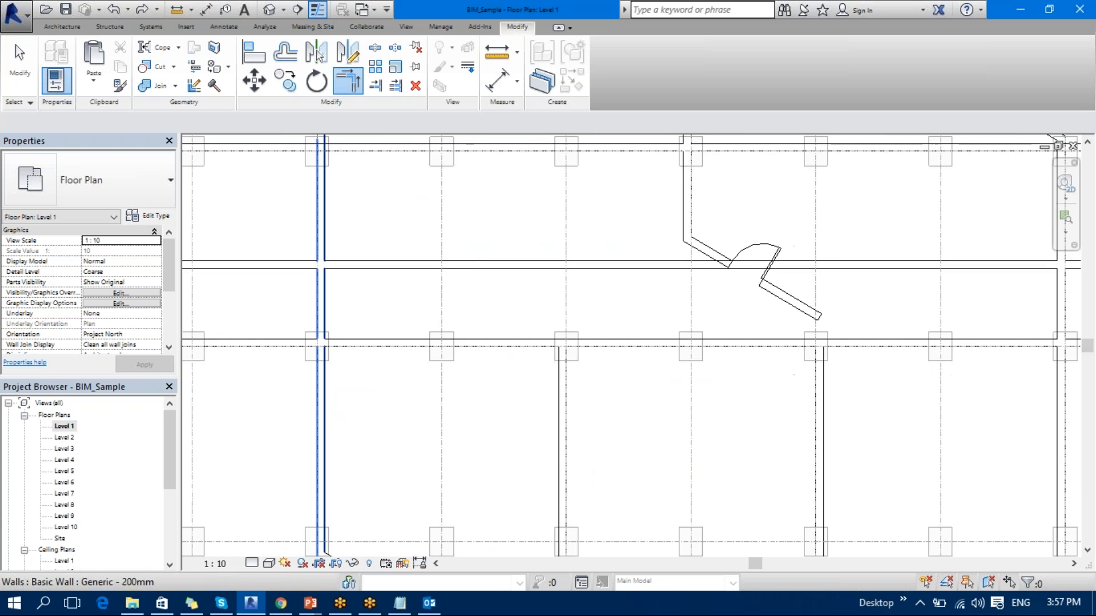
scroll(361, 428, down, 3)
middle_drag(394, 432, 408, 432)
- Split the hexagon's left and right vertical walls between the middle and lower horizontal walls
key(Escape)
key(s)
key(l)
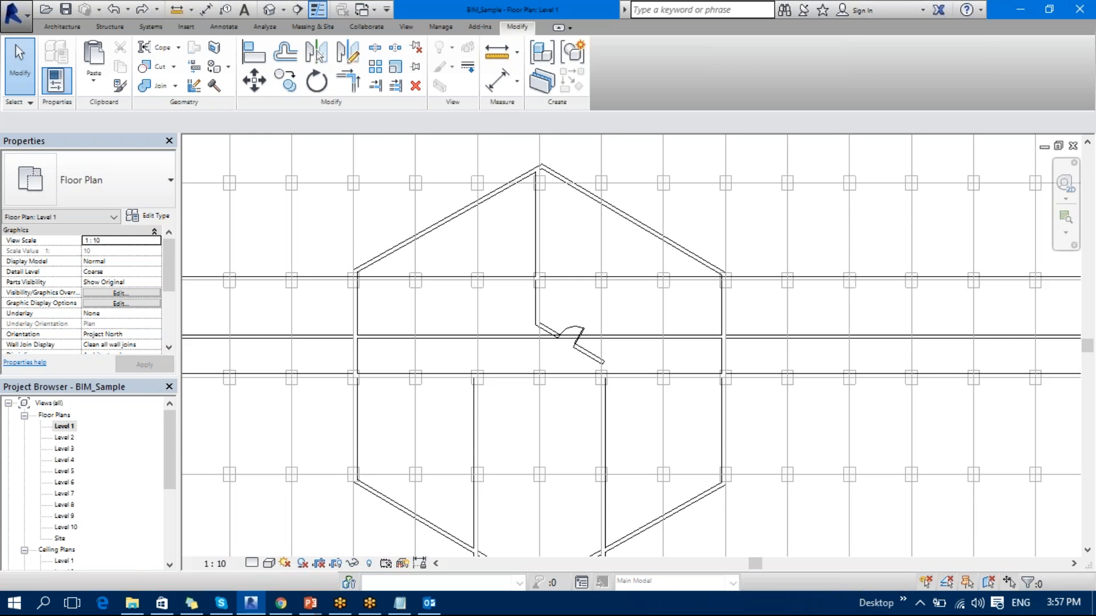
click(358, 356)
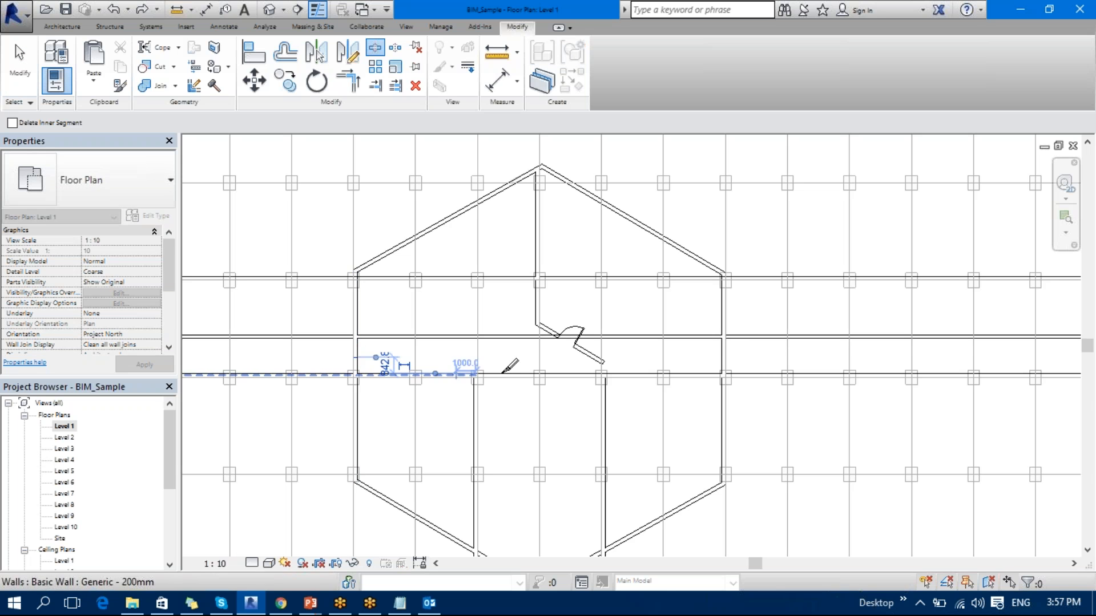
click(723, 352)
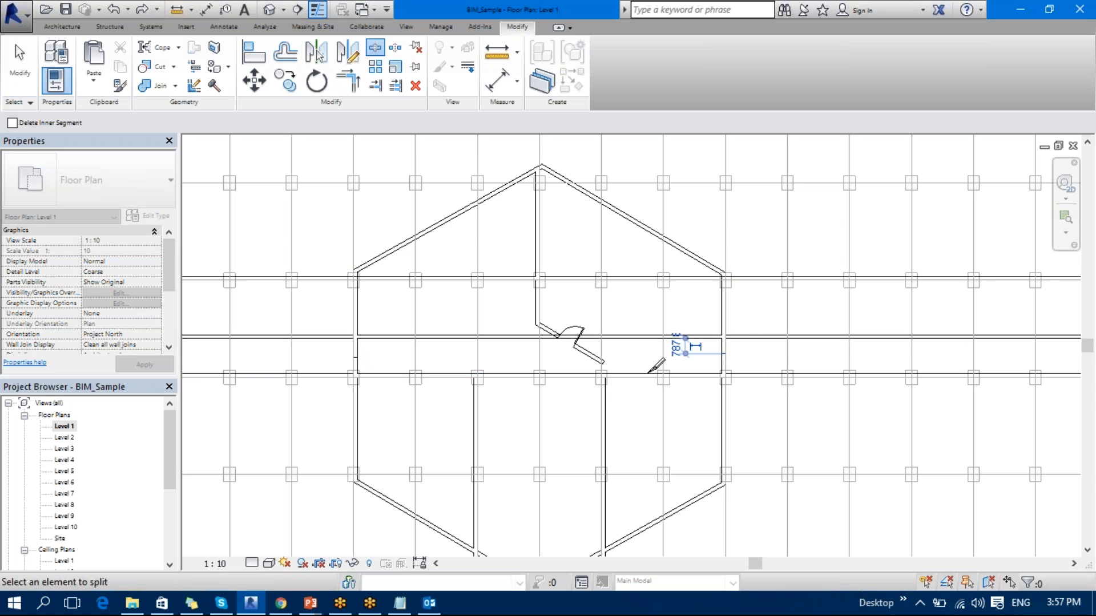
scroll(651, 368, up, 3)
scroll(728, 368, down, 3)
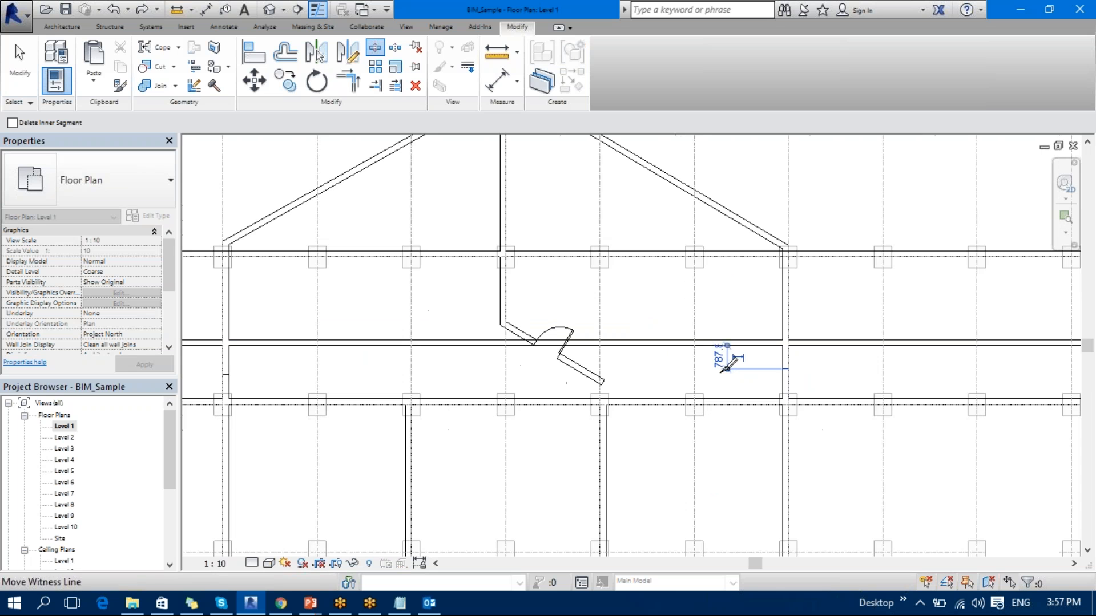
- Trim the middle horizontal wall to the upper part of the hexagon's right wall and the lower horizontal wall to its lower part
key(Escape)
key(t)
key(r)
click(744, 340)
click(782, 310)
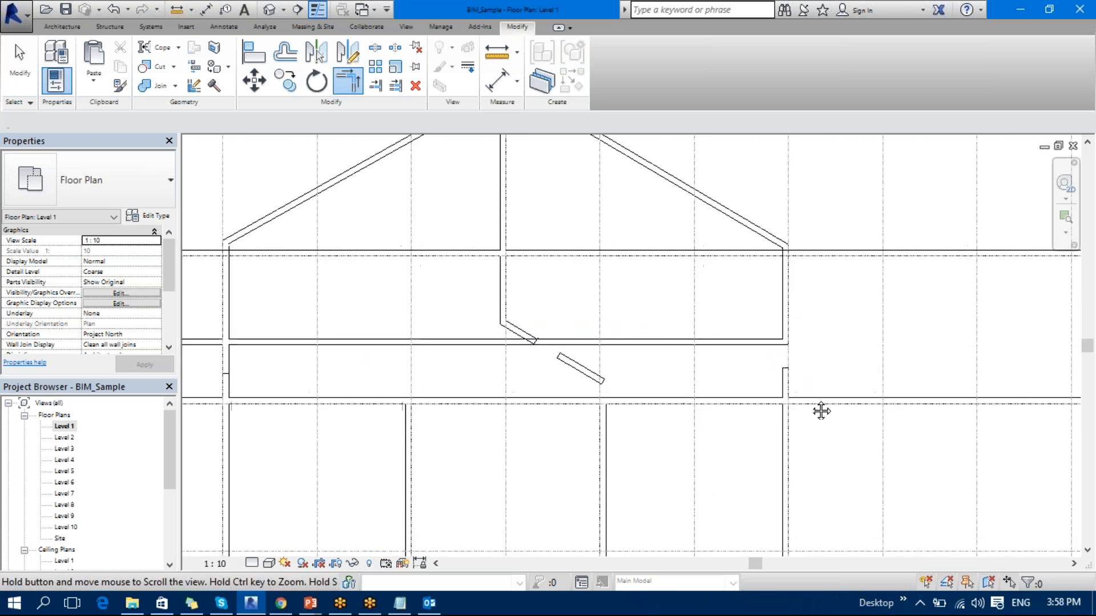
middle_drag(820, 411, 810, 401)
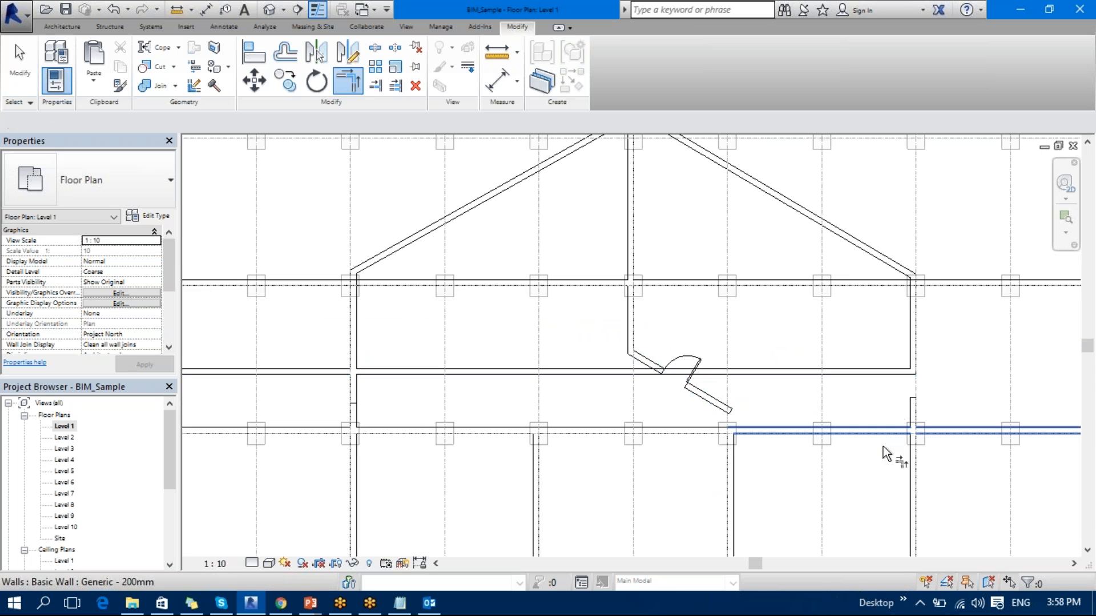
click(918, 464)
middle_drag(848, 480, 821, 423)
key(Escape)
- Move the middle horizontal wall down to about 600 mm above the lower horizontal wall
click(862, 315)
click(854, 317)
drag(853, 328, 856, 357)
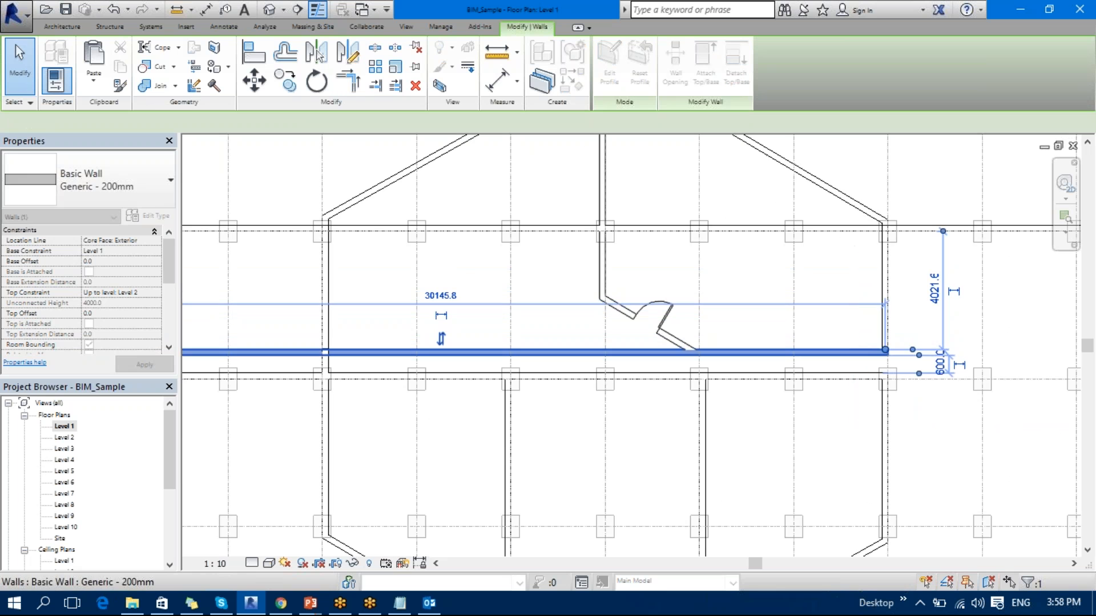
key(Escape)
- Trim the moved horizontal wall to a corner with the diagonal door wall, keeping the segment toward the hexagon's right wall
key(t)
key(r)
click(727, 351)
click(691, 346)
key(Escape)
- Move the diagonal door wall up so it starts near the upper horizontal wall
scroll(765, 438, down, 4)
middle_drag(768, 435, 722, 438)
scroll(723, 375, up, 3)
middle_drag(749, 386, 751, 388)
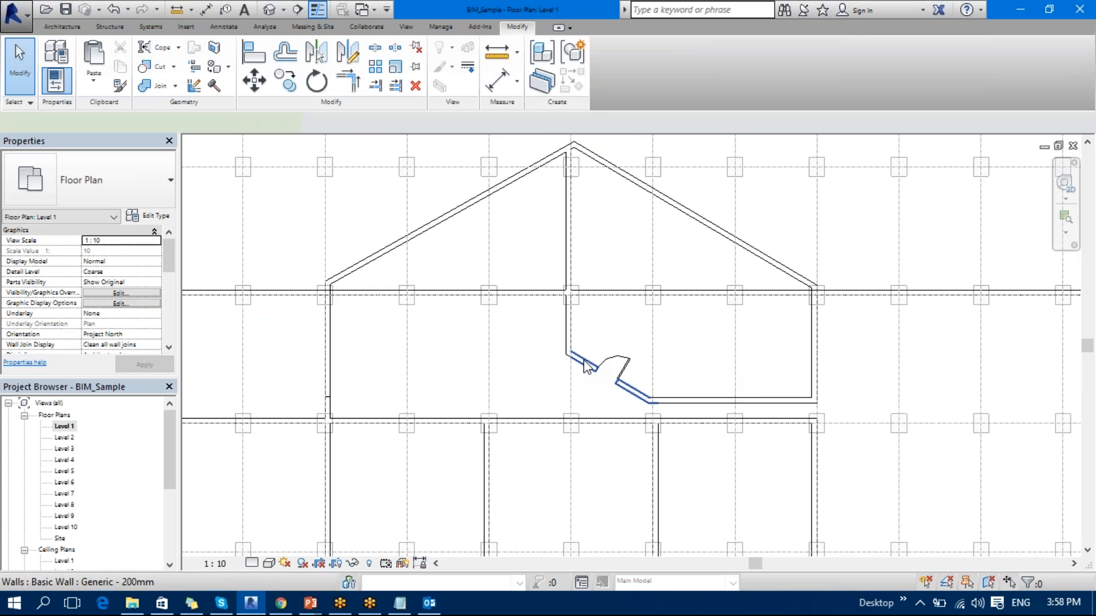
click(586, 366)
drag(607, 346, 630, 306)
scroll(741, 340, up, 2)
- Move the short horizontal wall below the door up to about 2400 mm above the lower horizontal wall
click(762, 434)
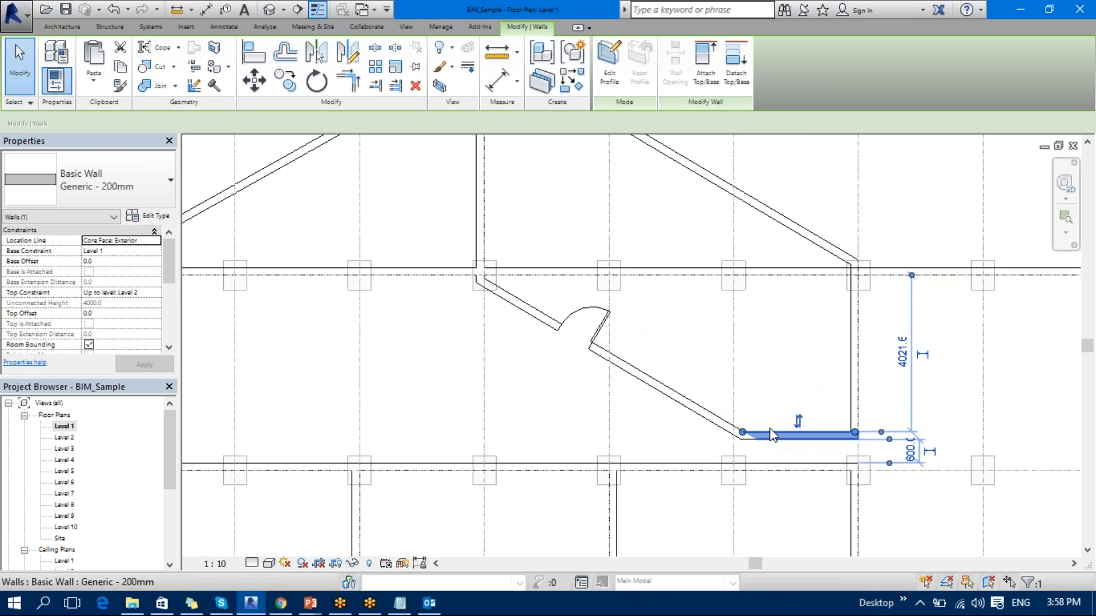
drag(762, 434, 702, 368)
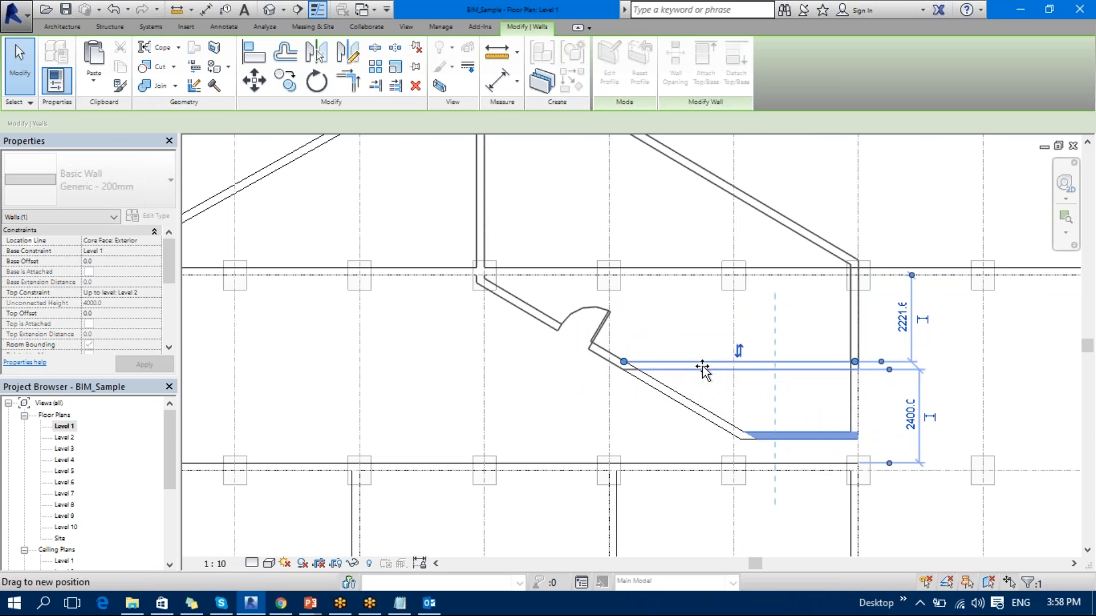
click(670, 427)
middle_drag(670, 427, 672, 470)
scroll(518, 338, up, 3)
middle_drag(519, 338, 534, 372)
- Extend the left inner vertical wall up to the hexagon's upper-left sloping wall with the single-element Trim/Extend
click(556, 320)
scroll(557, 320, down, 5)
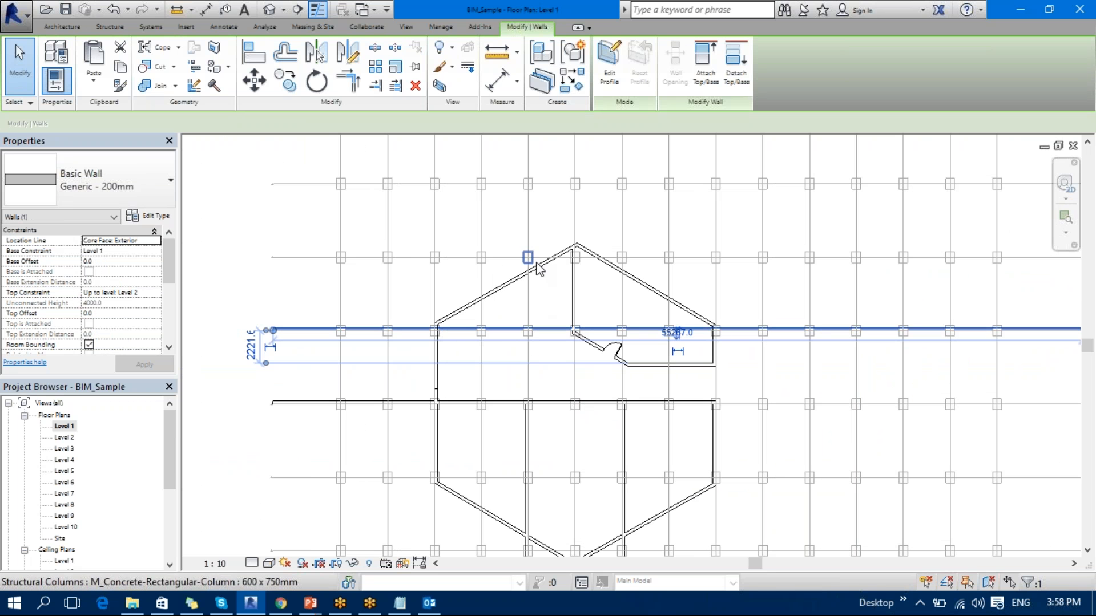
middle_drag(522, 330, 517, 297)
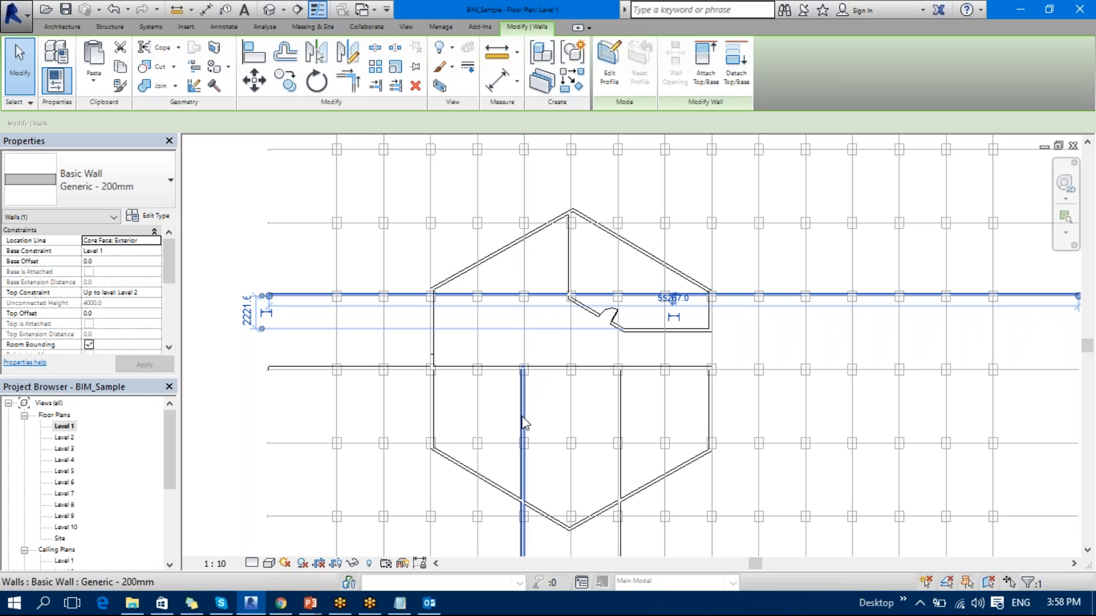
key(Escape)
key(t)
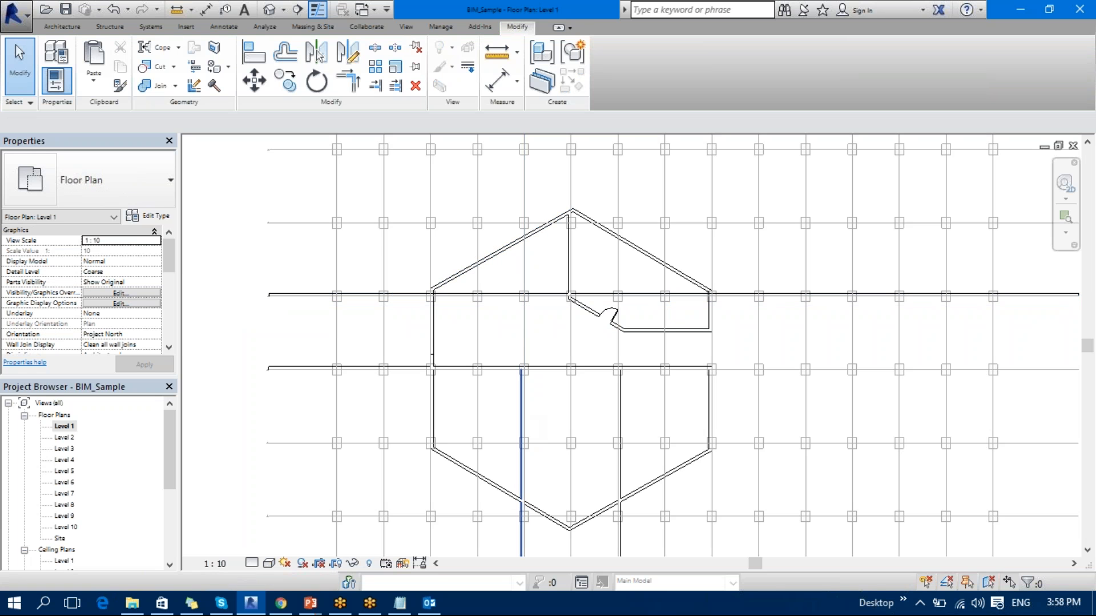
key(r)
click(542, 228)
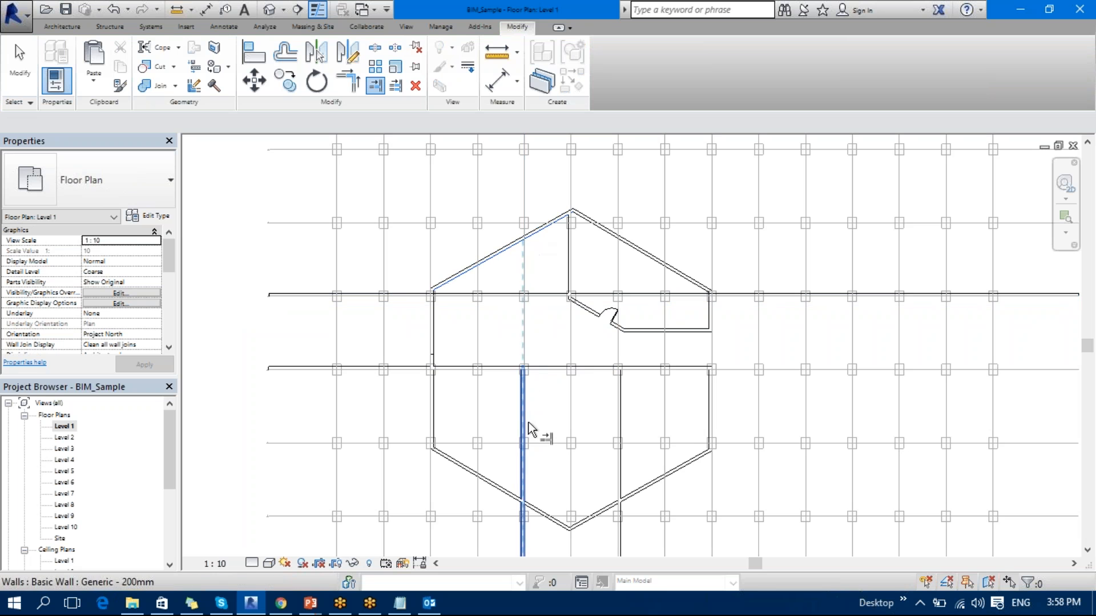
click(526, 416)
key(Escape)
key(Escape)
- Split the left inner vertical wall between the two long horizontal walls and trim its lower segment to the lower horizontal wall
key(s)
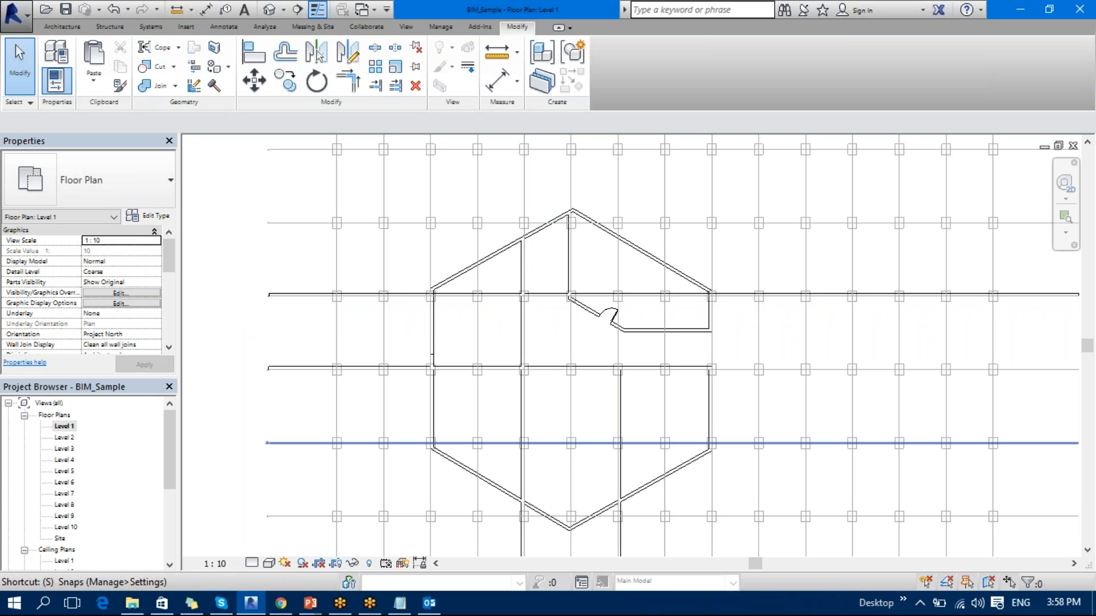
key(l)
key(Escape)
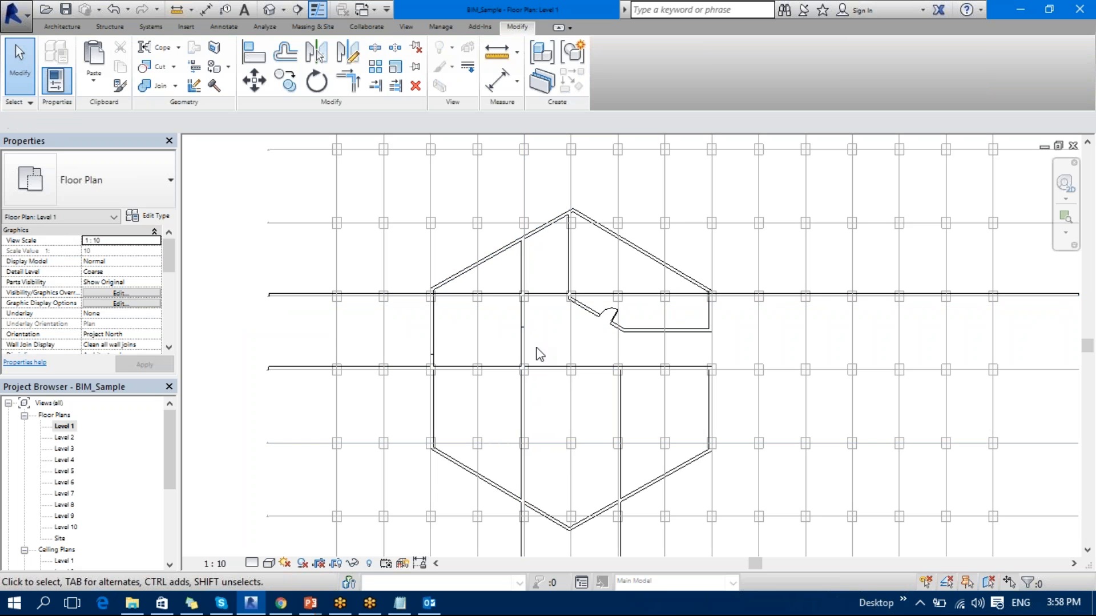
key(t)
key(r)
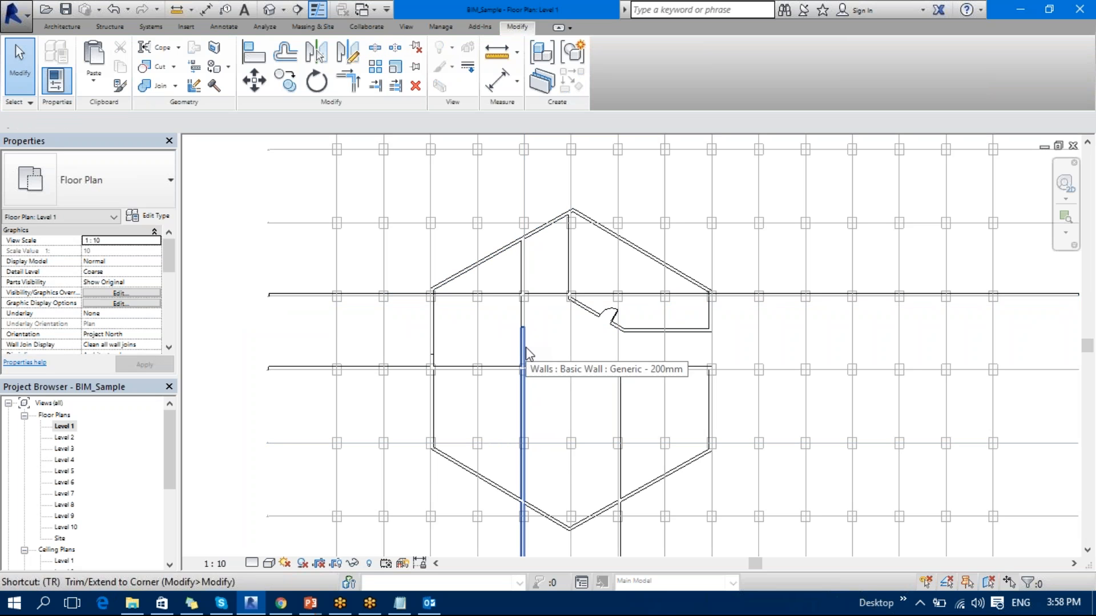
click(522, 397)
click(509, 371)
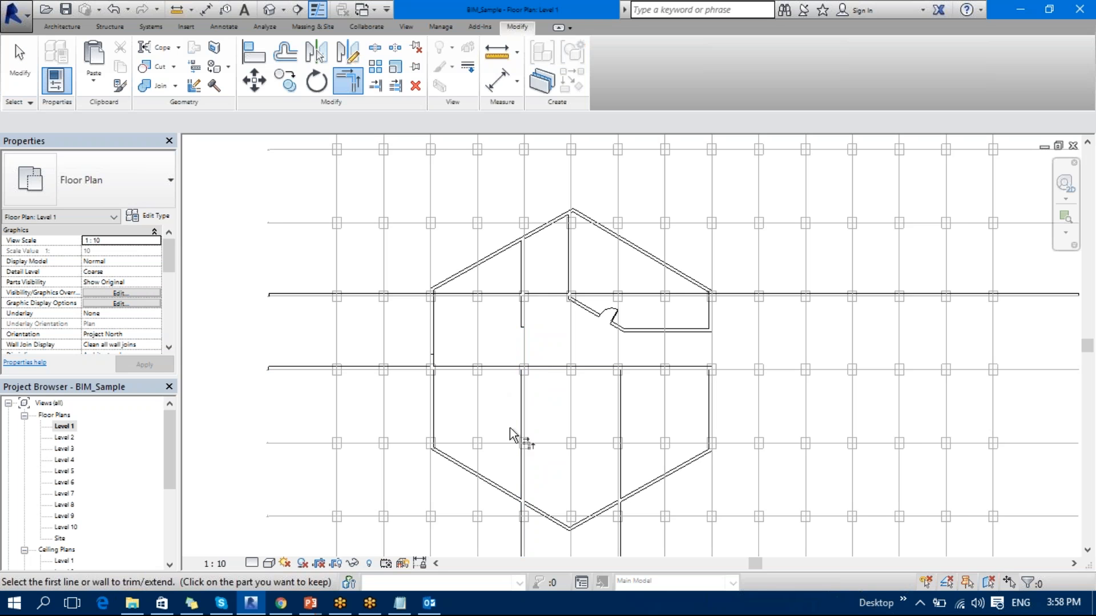
- Trim the left inner vertical wall and the upper horizontal wall to a corner, keeping the part above and the part leading outward
middle_drag(514, 435, 491, 476)
click(511, 338)
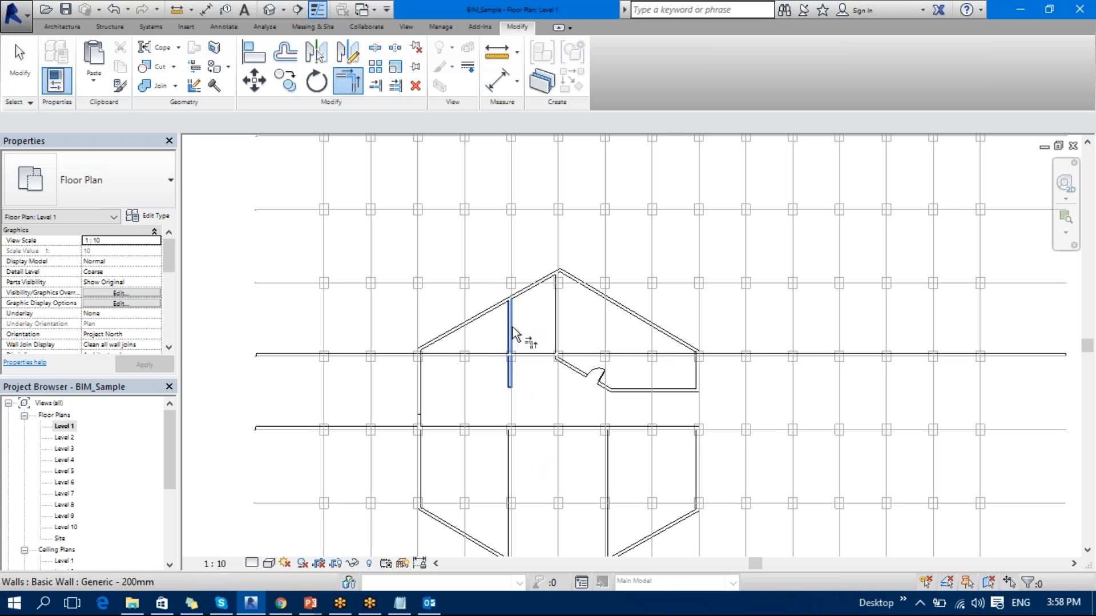
click(497, 357)
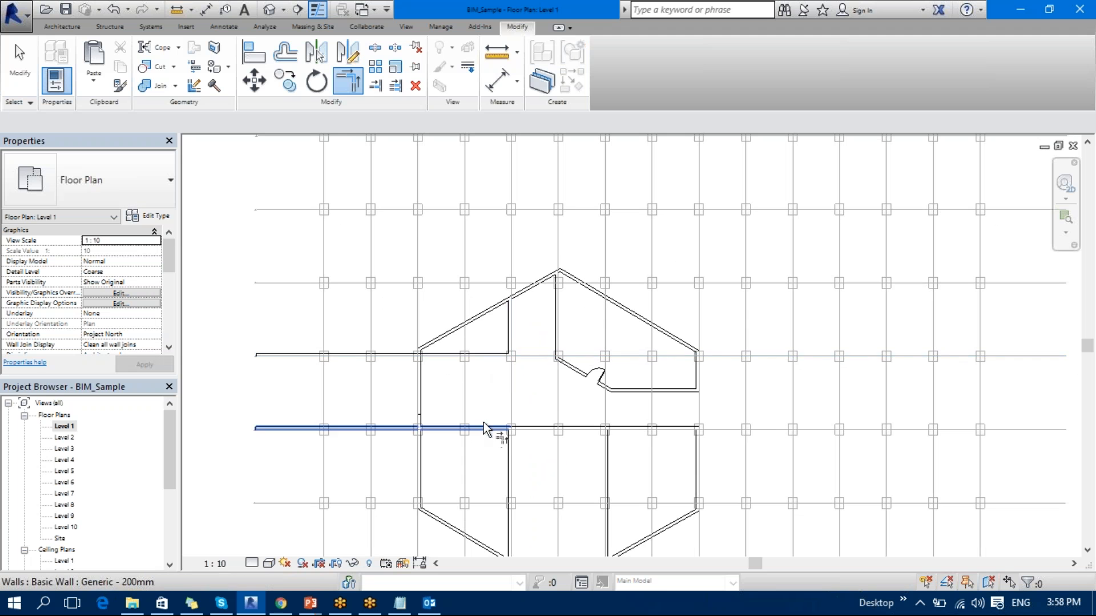
- Trim the outer overhang of the upper horizontal wall back to the hexagon's left vertical wall with the single-element Trim/Extend
scroll(440, 372, up, 3)
key(Escape)
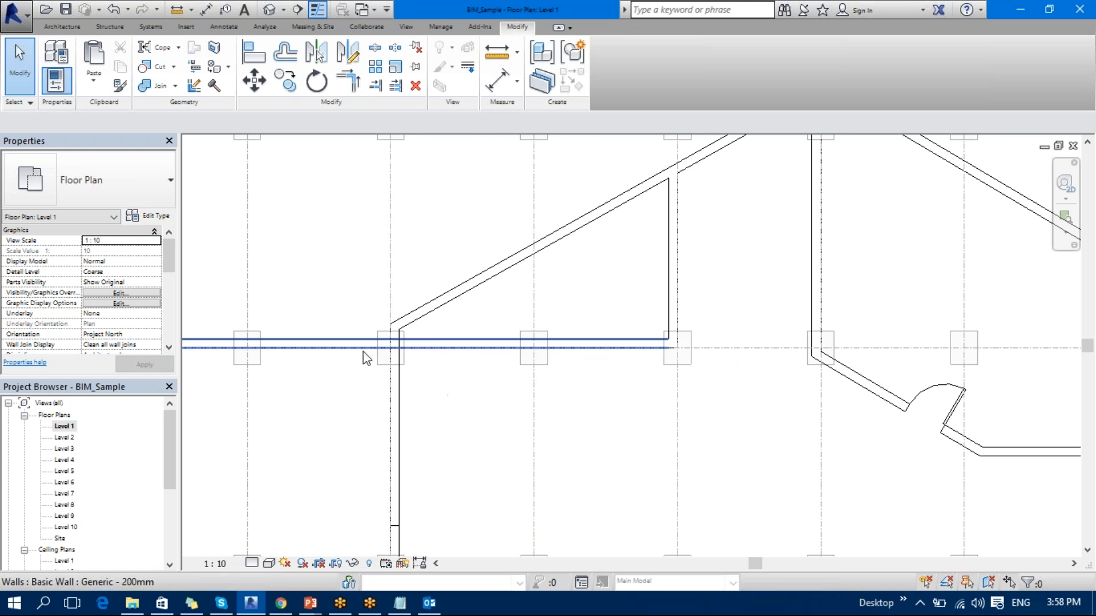
key(e)
click(398, 438)
click(443, 347)
scroll(469, 435, down, 4)
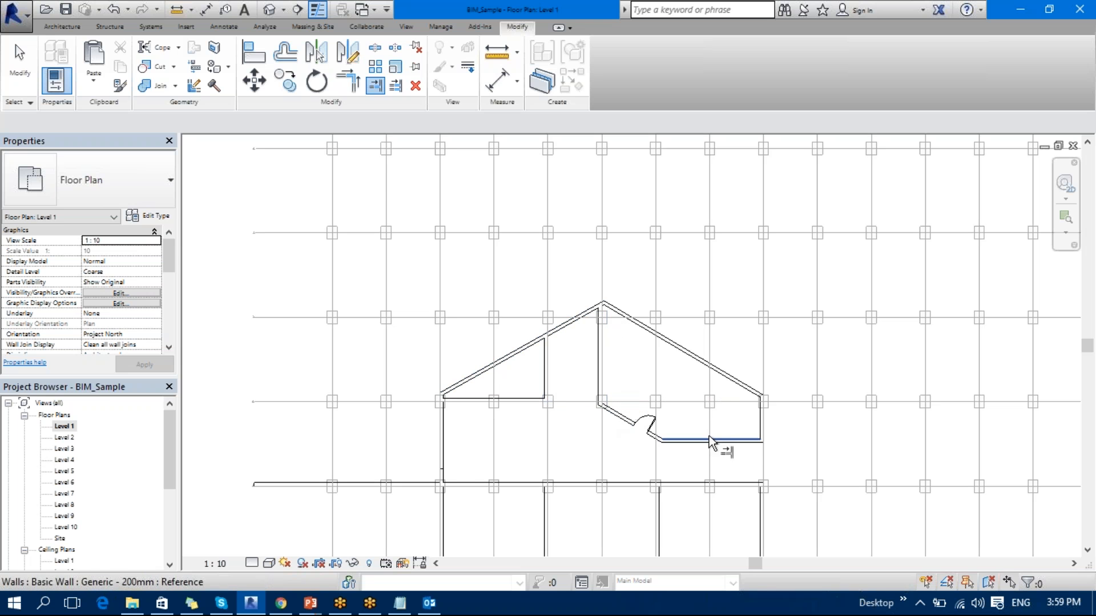
- Trim the two lower inner vertical walls to the hexagon's lower-left and lower-right sloping walls
scroll(734, 407, down, 3)
middle_drag(682, 441, 660, 417)
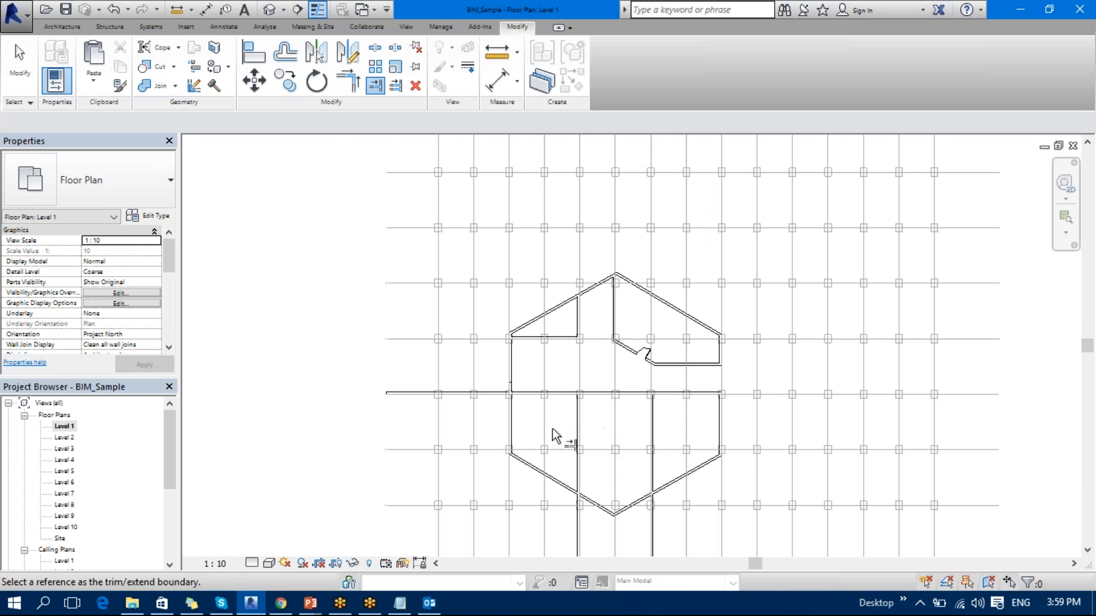
scroll(626, 479, up, 3)
middle_drag(631, 460, 594, 463)
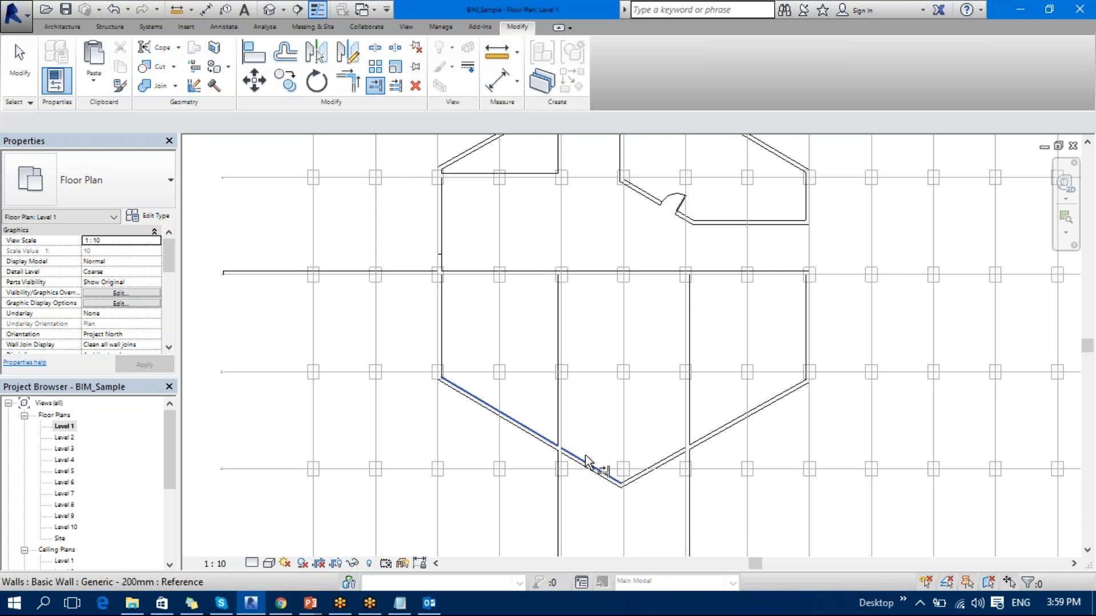
click(588, 457)
click(563, 422)
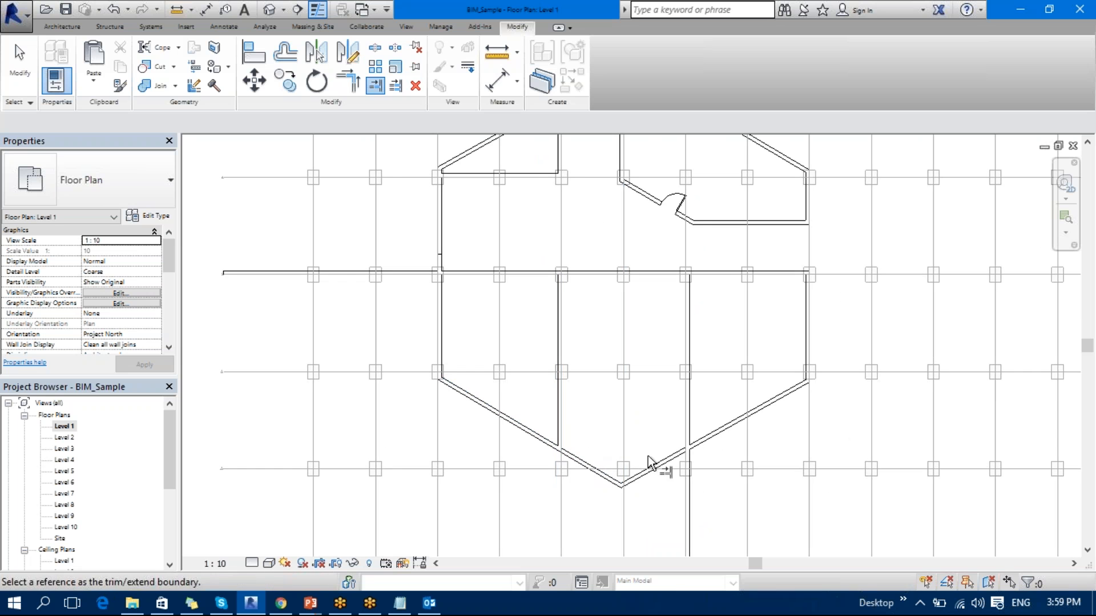
click(668, 463)
click(688, 411)
scroll(762, 463, down, 1)
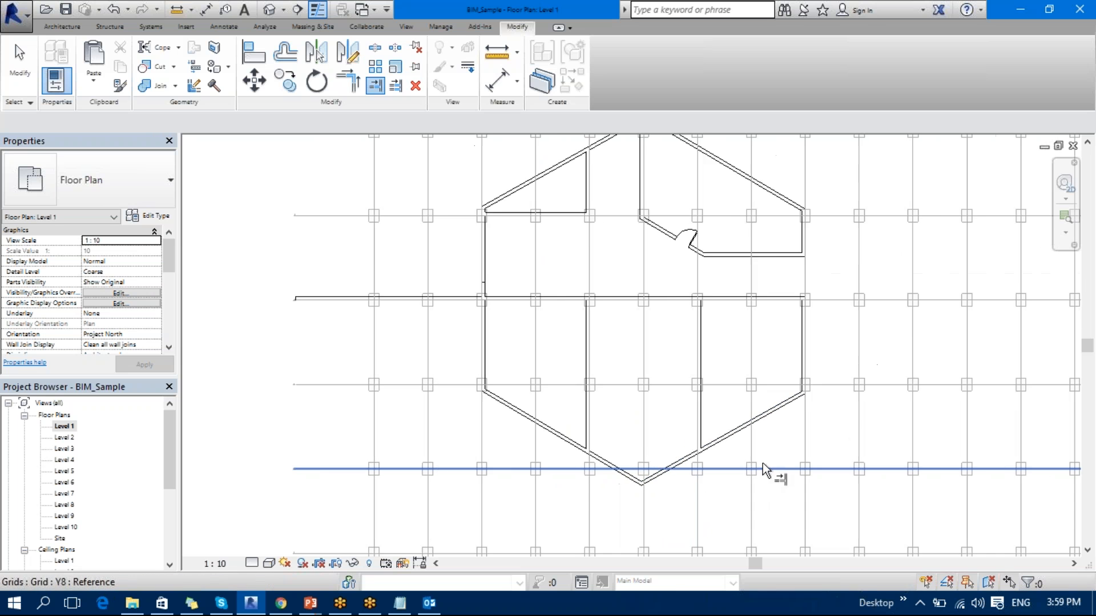
scroll(629, 521, down, 1)
key(Escape)
key(Escape)
- Extend the hexagon's upper right vertical wall down to the long lower horizontal wall
scroll(666, 336, up, 1)
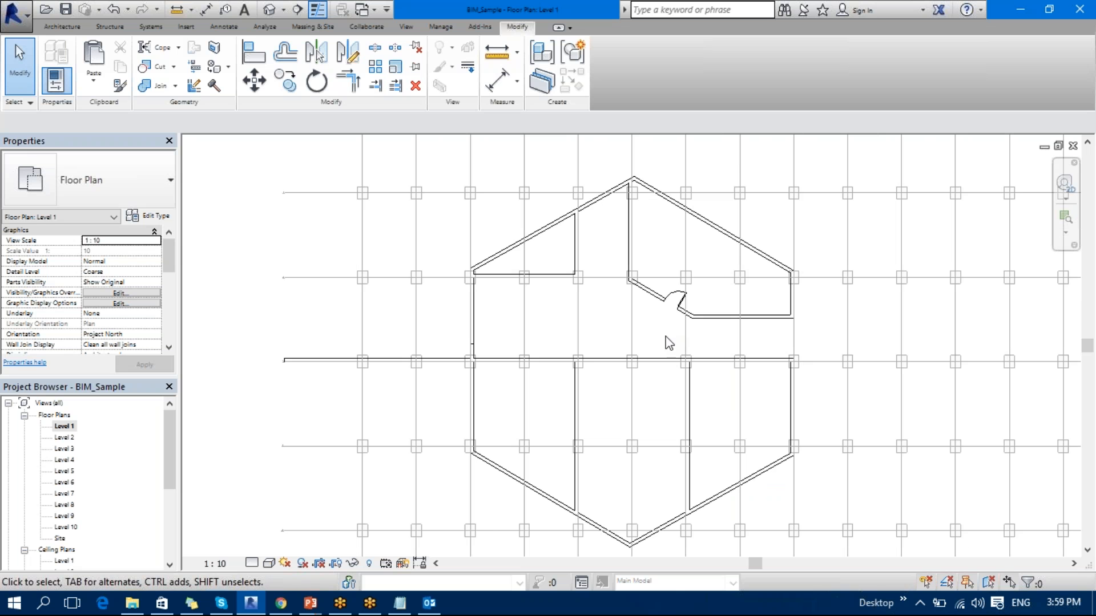
scroll(776, 334, up, 3)
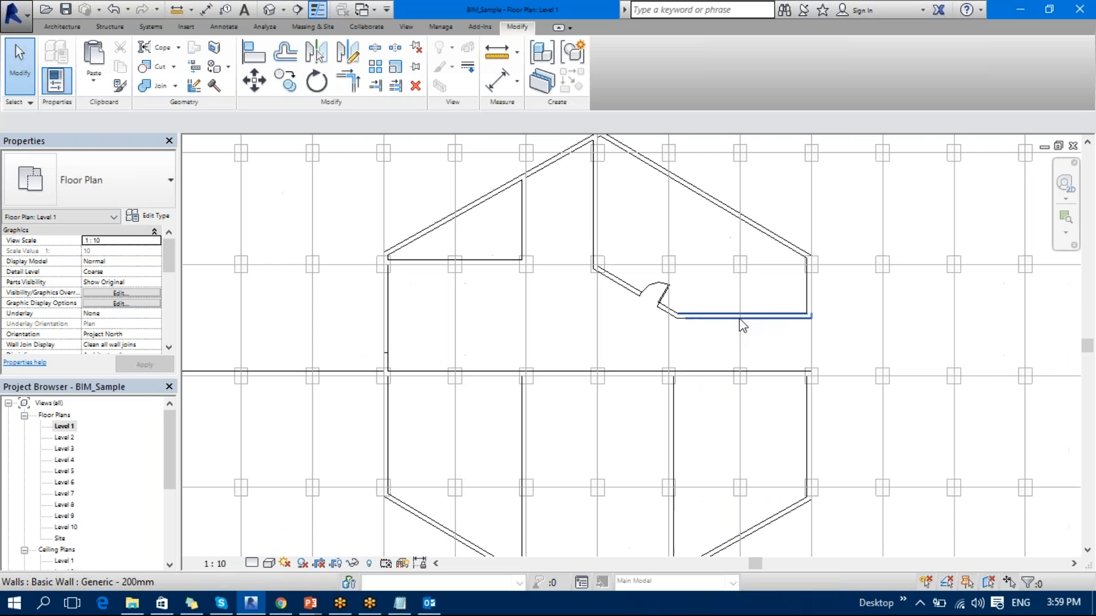
scroll(823, 399, up, 2)
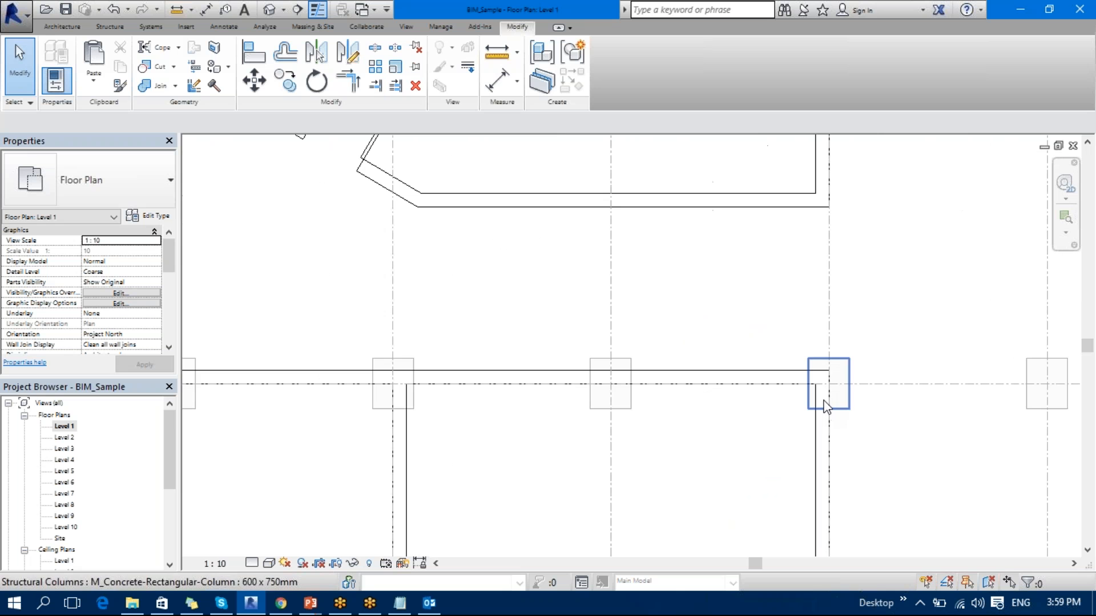
key(t)
key(r)
click(778, 372)
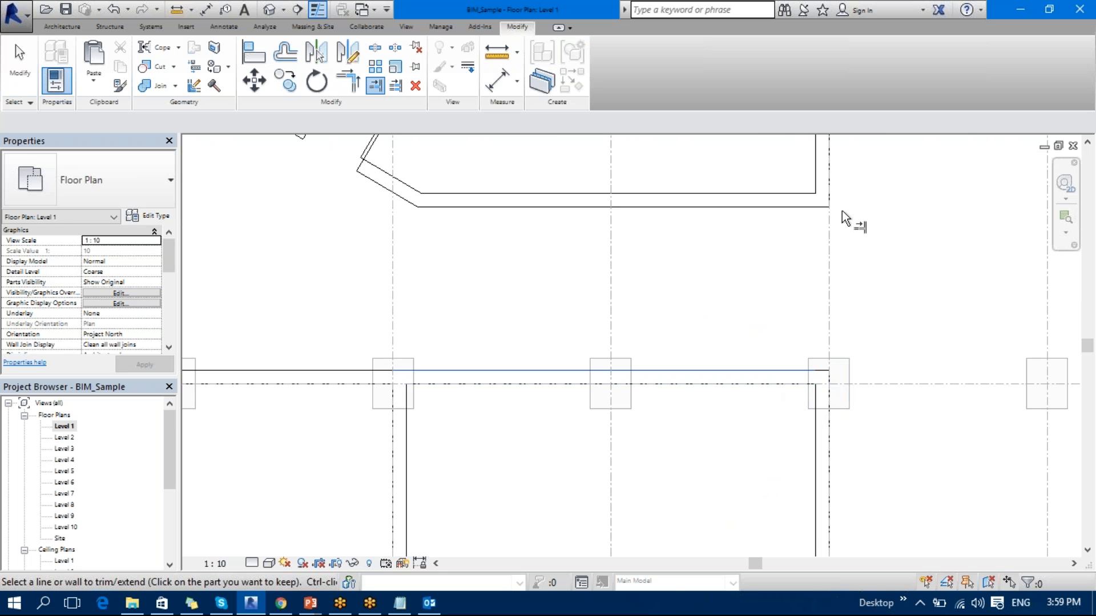
click(822, 178)
scroll(913, 383, down, 5)
- Trim the lower horizontal wall to corners with the lower and upper segments of the hexagon's left vertical wall
scroll(628, 337, up, 4)
click(348, 80)
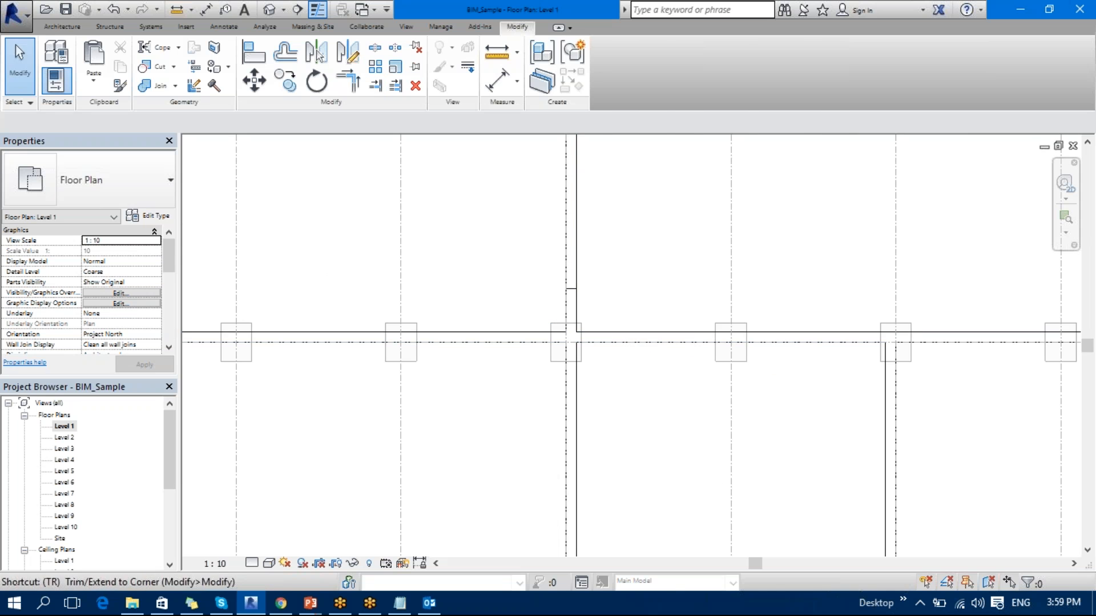
click(573, 379)
click(605, 341)
scroll(629, 314, down, 1)
middle_drag(629, 313, 618, 403)
click(614, 425)
click(567, 332)
scroll(567, 332, down, 5)
key(Escape)
scroll(440, 325, down, 2)
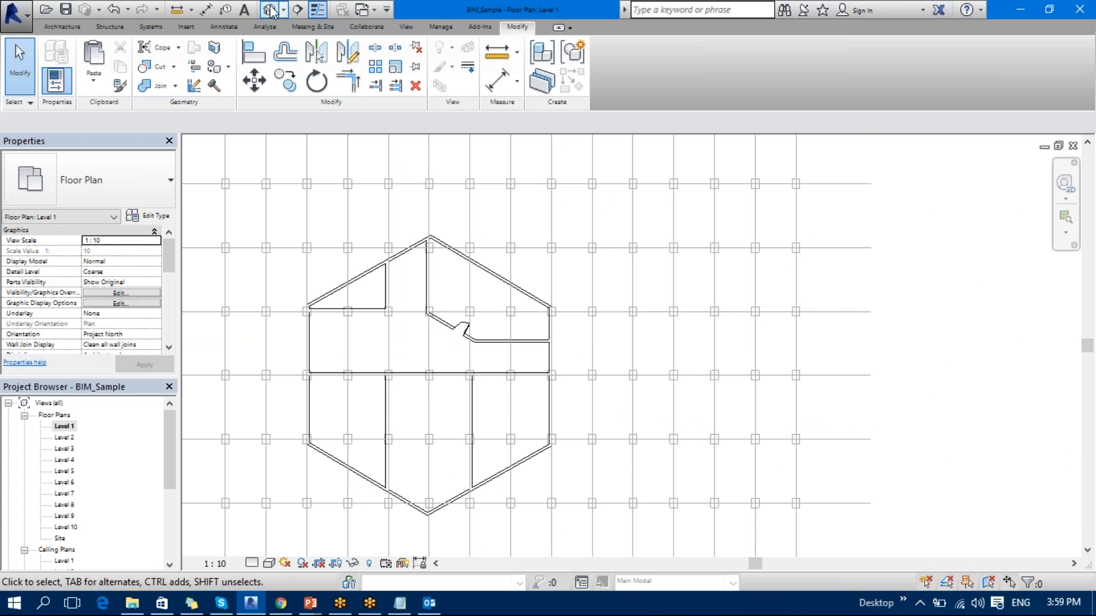
- Open the default 3D view and tile it side by side with the Level 1 floor plan
click(638, 369)
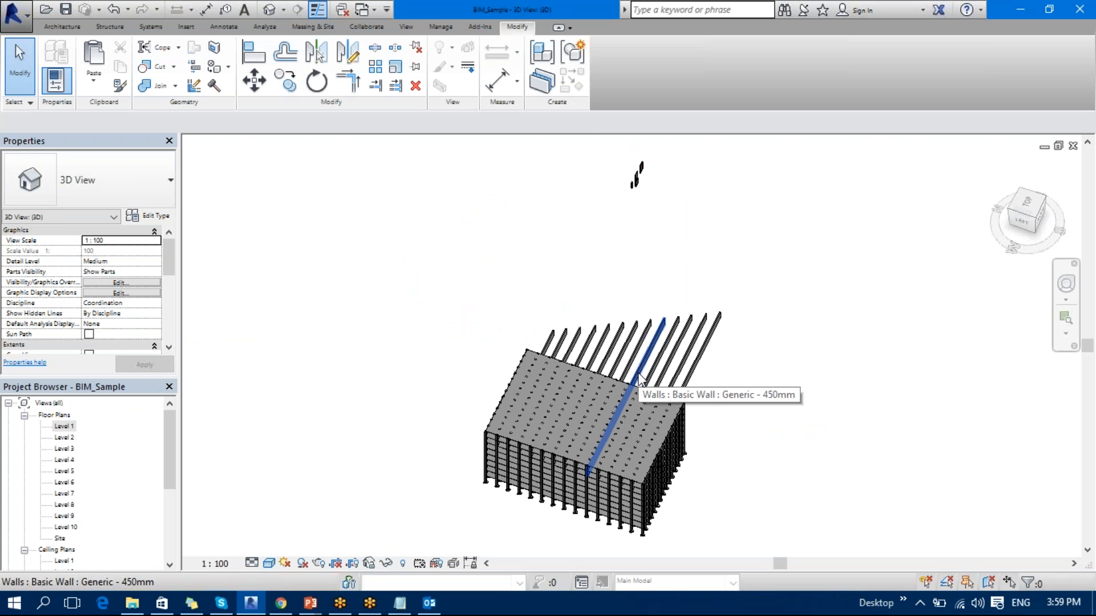
key(w)
key(t)
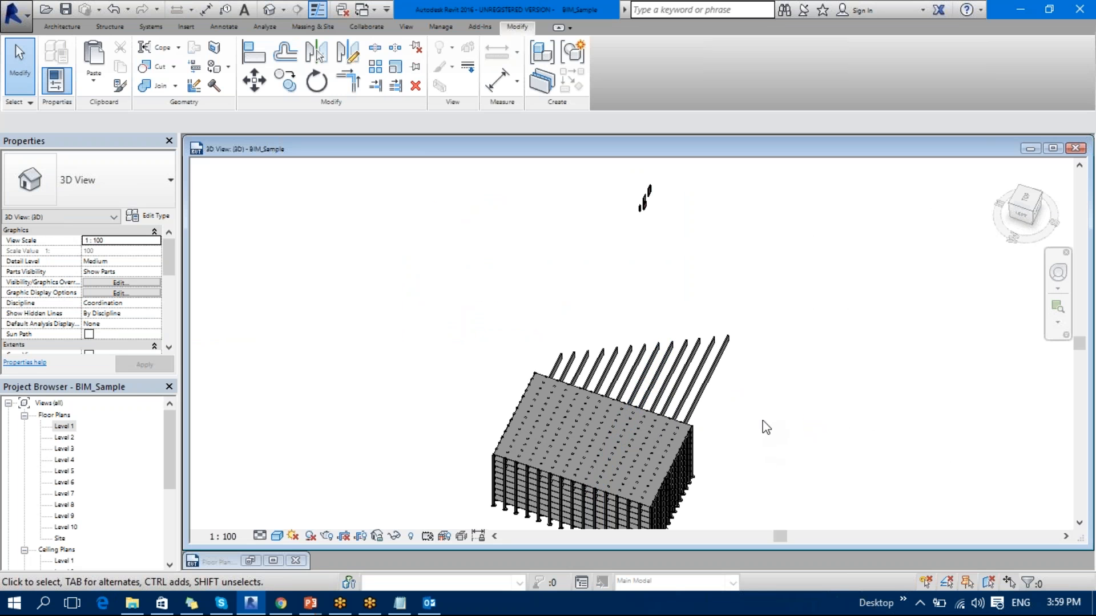
click(273, 561)
key(w)
key(t)
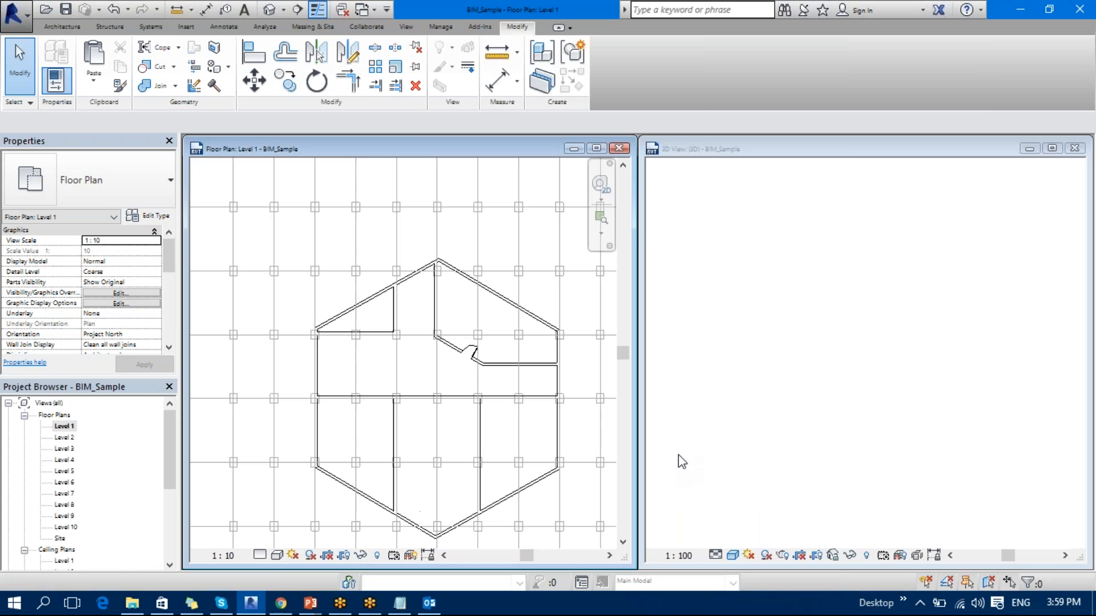
- Orient the 3D view to Floor Plan: Level 1
click(751, 468)
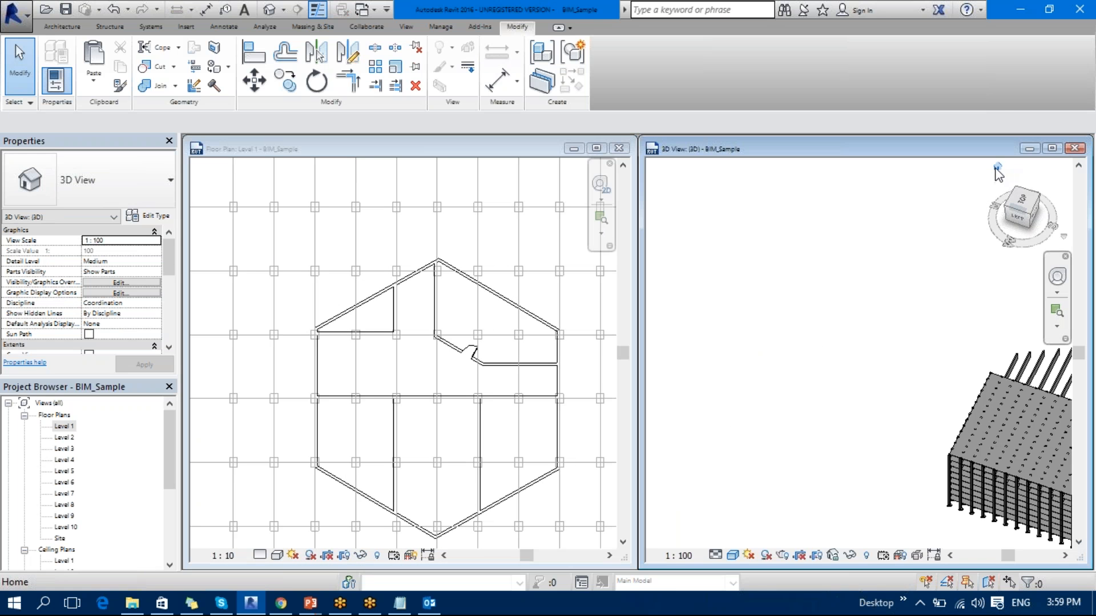
right_click(997, 169)
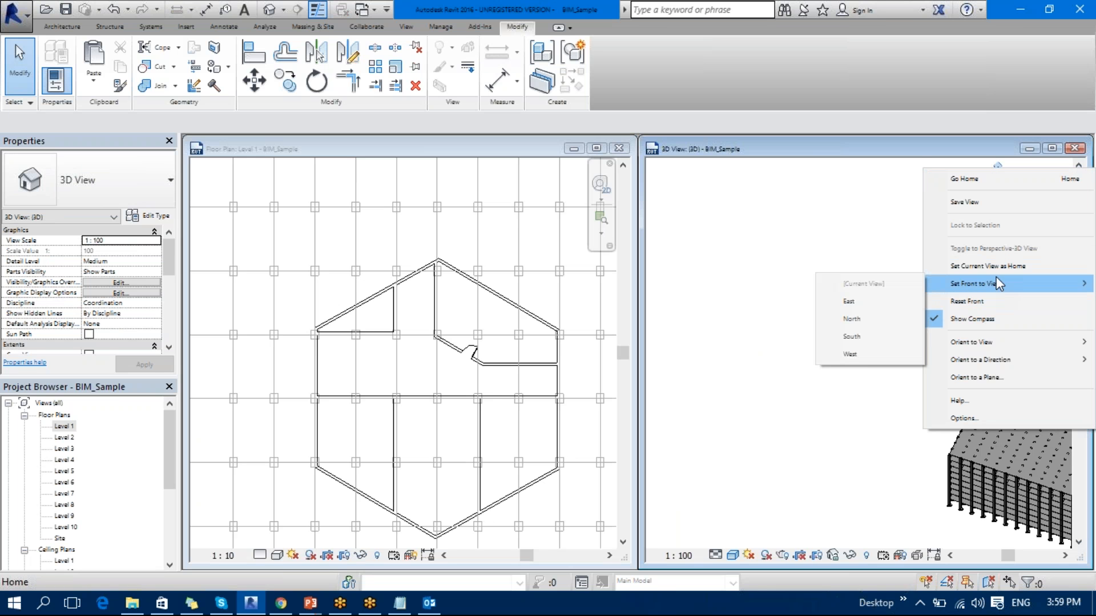
mouse_move(1004, 341)
mouse_move(892, 338)
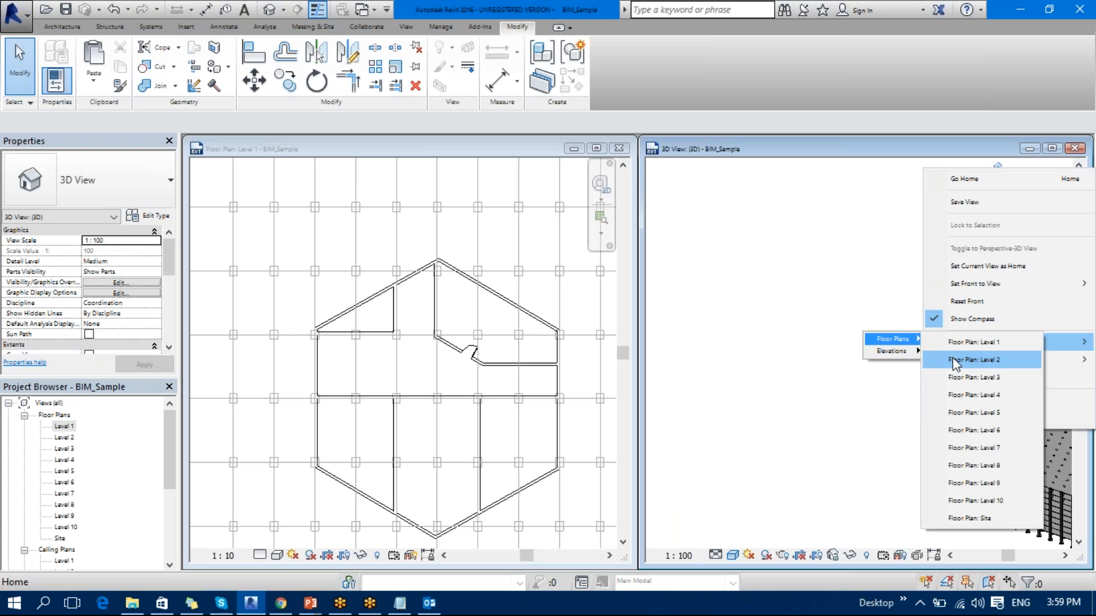
click(953, 343)
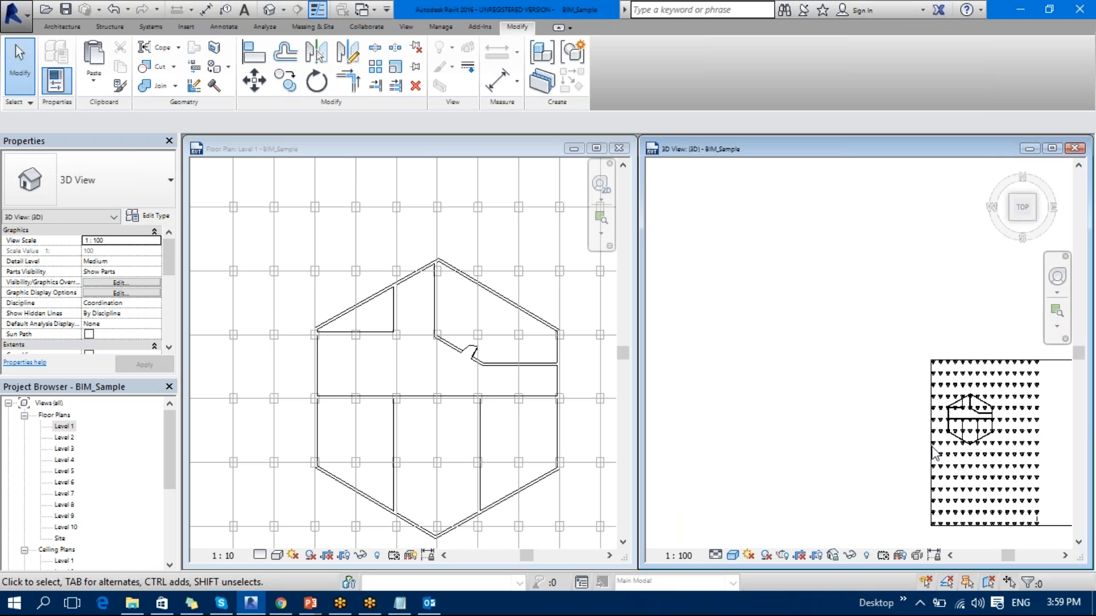
- Examine the hexagonal Level 1 walls and the door up close in the 3D view
shift+middle_drag(871, 445, 853, 368)
scroll(754, 345, up, 4)
scroll(794, 448, up, 3)
scroll(927, 394, up, 2)
shift+middle_drag(930, 408, 827, 336)
mouse_move(896, 437)
shift+middle_down()
mouse_move(885, 386)
mouse_move(905, 443)
mouse_move(852, 441)
mouse_move(861, 421)
mouse_move(832, 399)
mouse_move(892, 419)
shift+middle_up()
scroll(832, 399, down, 1)
- Start a Generic 150mm structural floor on Level 1 and set its boundary to be created with Pick Walls
click(482, 415)
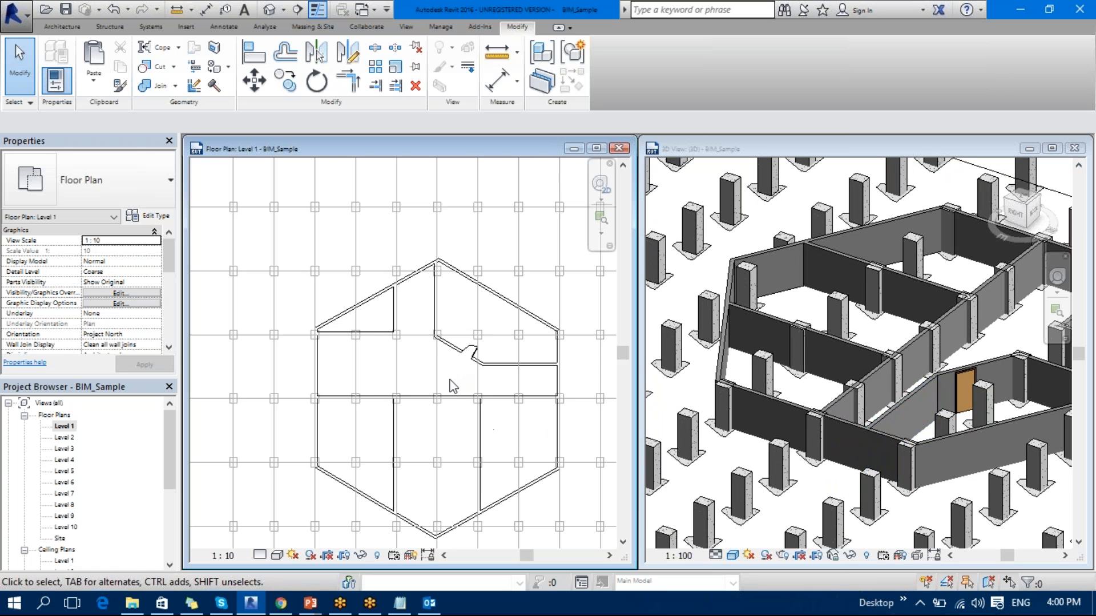
scroll(423, 272, down, 2)
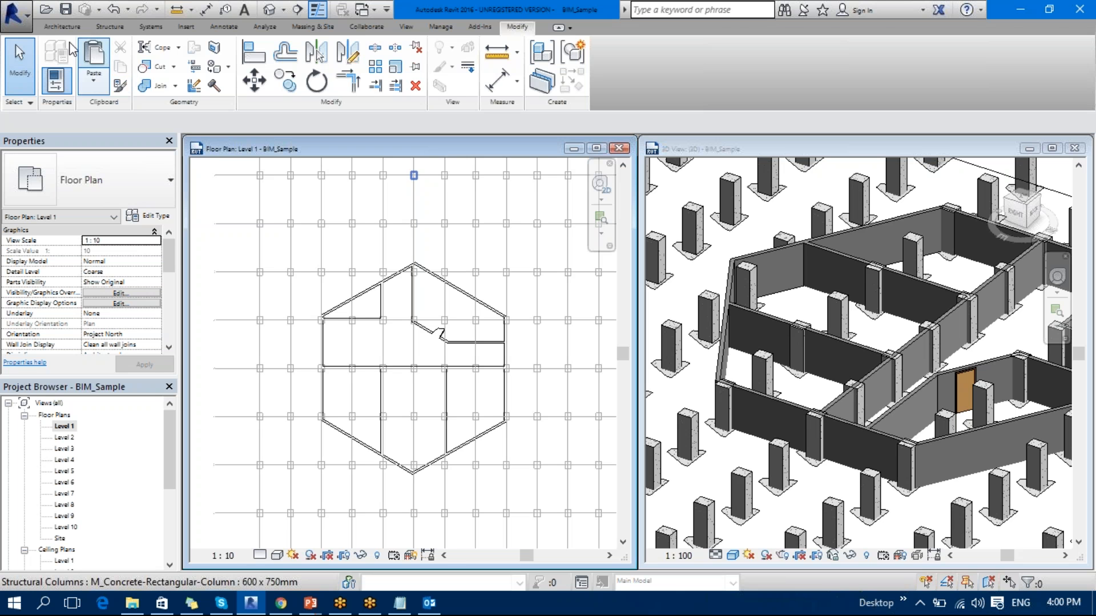
click(62, 26)
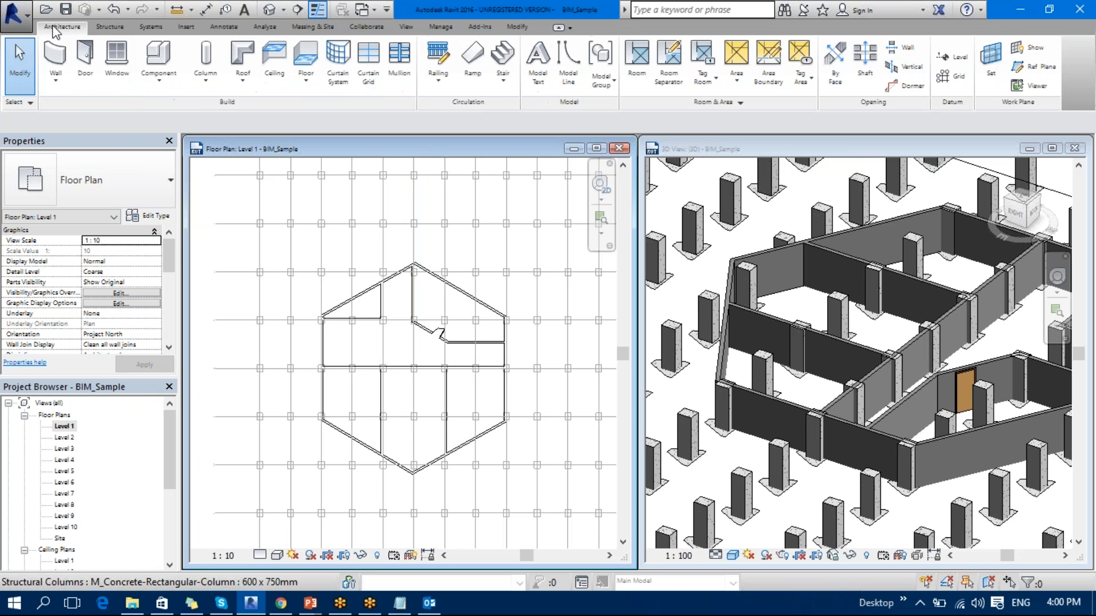
click(305, 88)
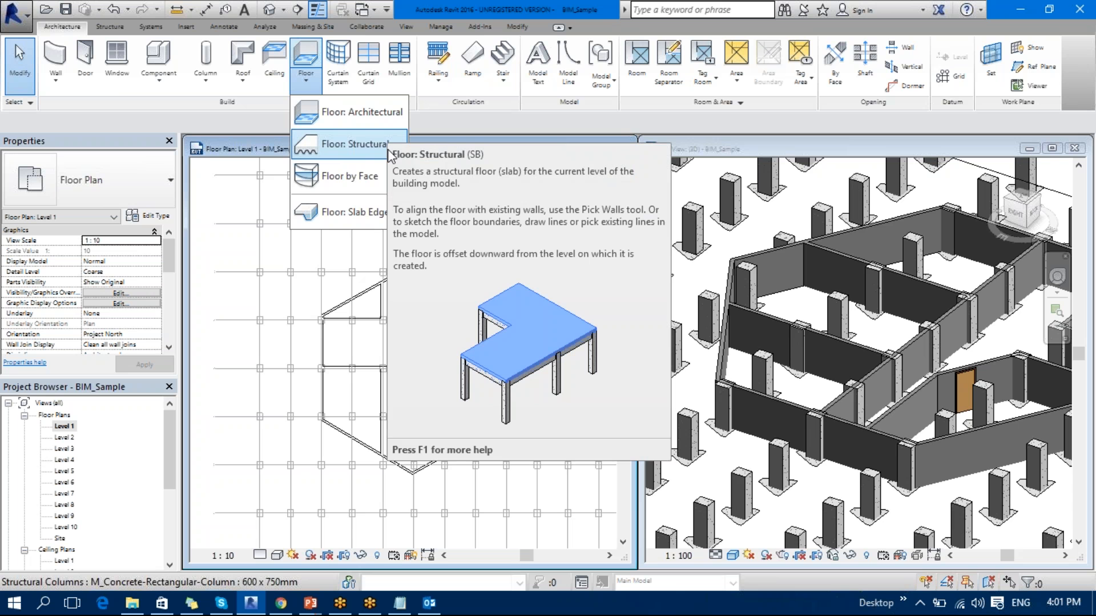
click(363, 144)
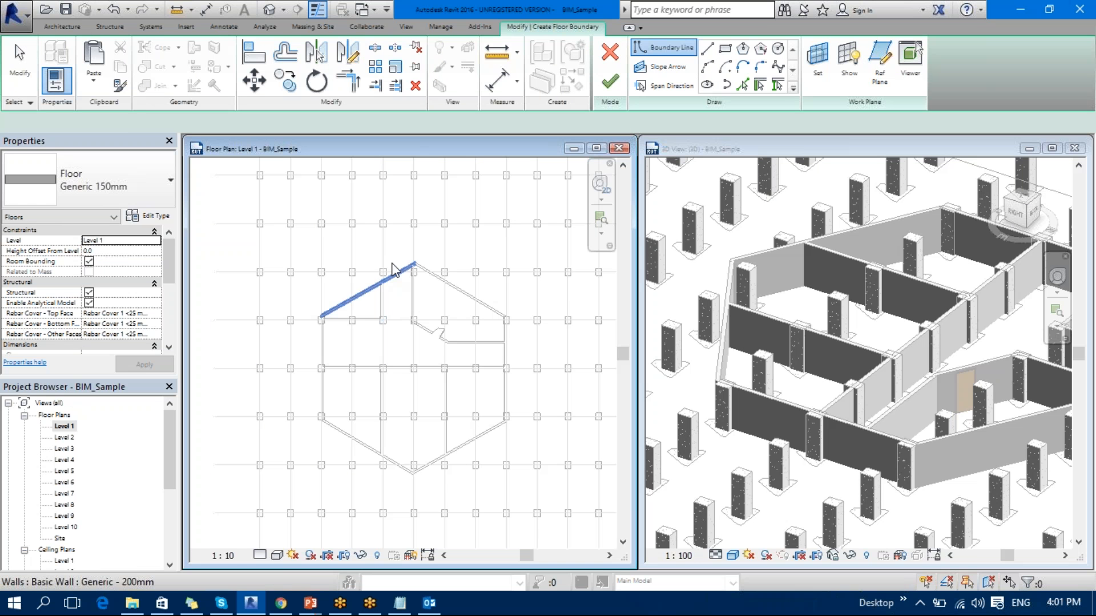
click(741, 86)
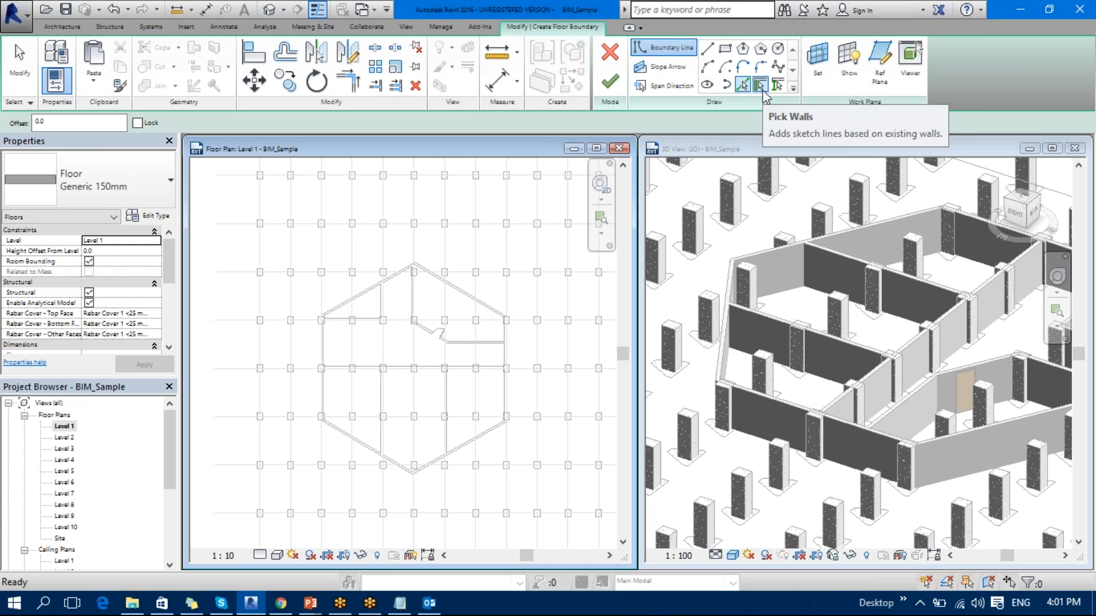
click(761, 87)
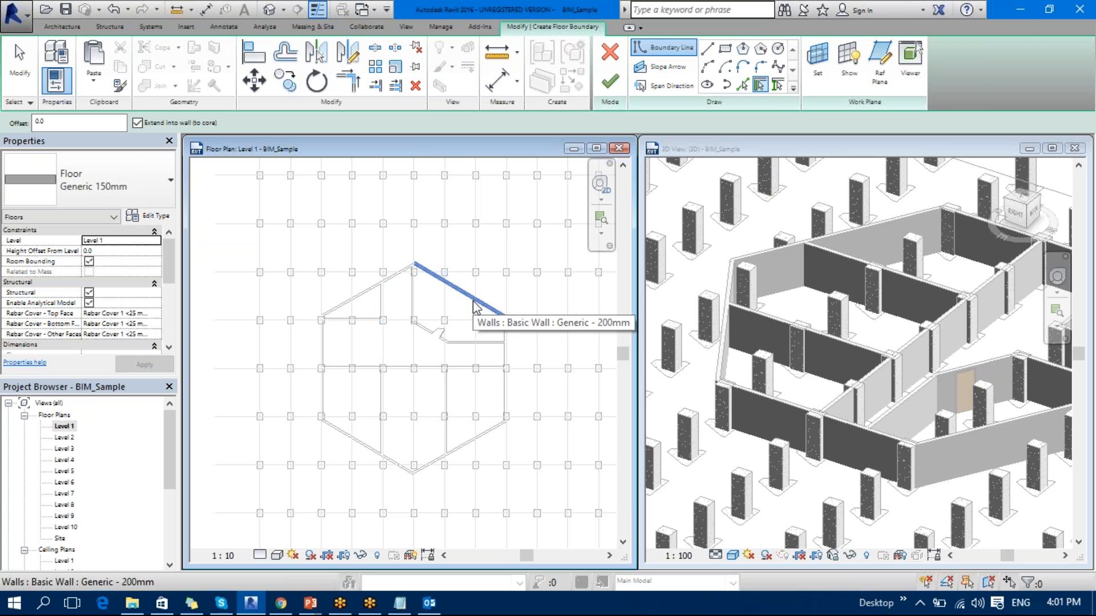
- Create floor boundary lines from the closed wall chain of the hexagon's upper half and the wall chain around its lower half
key(Tab)
key(Tab)
key(Tab)
key(Tab)
key(Tab)
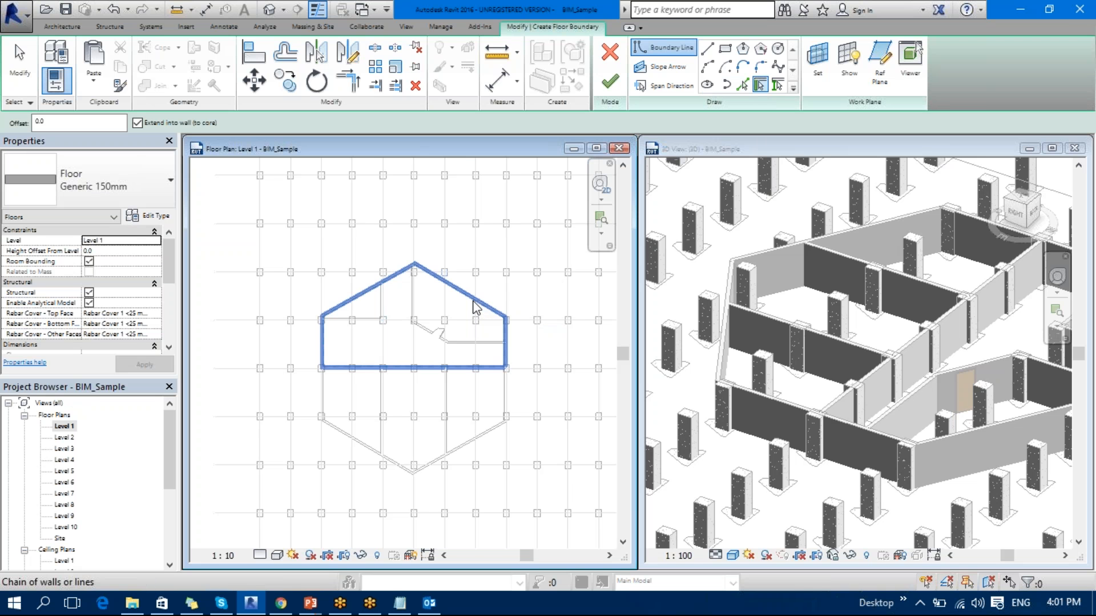
click(475, 309)
key(Tab)
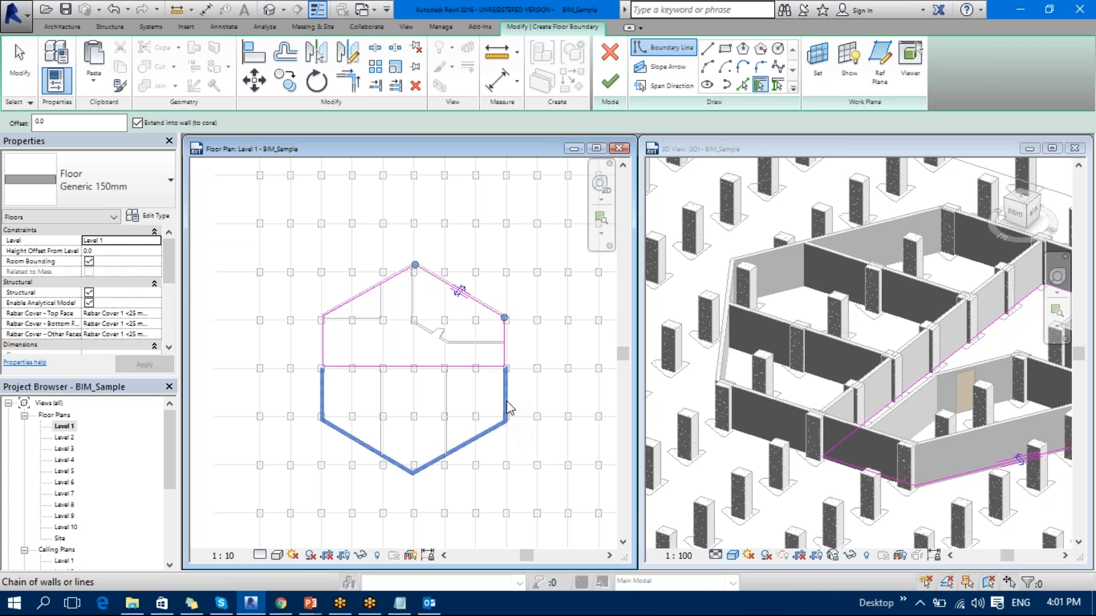
click(507, 407)
key(Escape)
- Delete the floor boundary lines that run along the long horizontal wall across the hexagon
scroll(469, 377, up, 5)
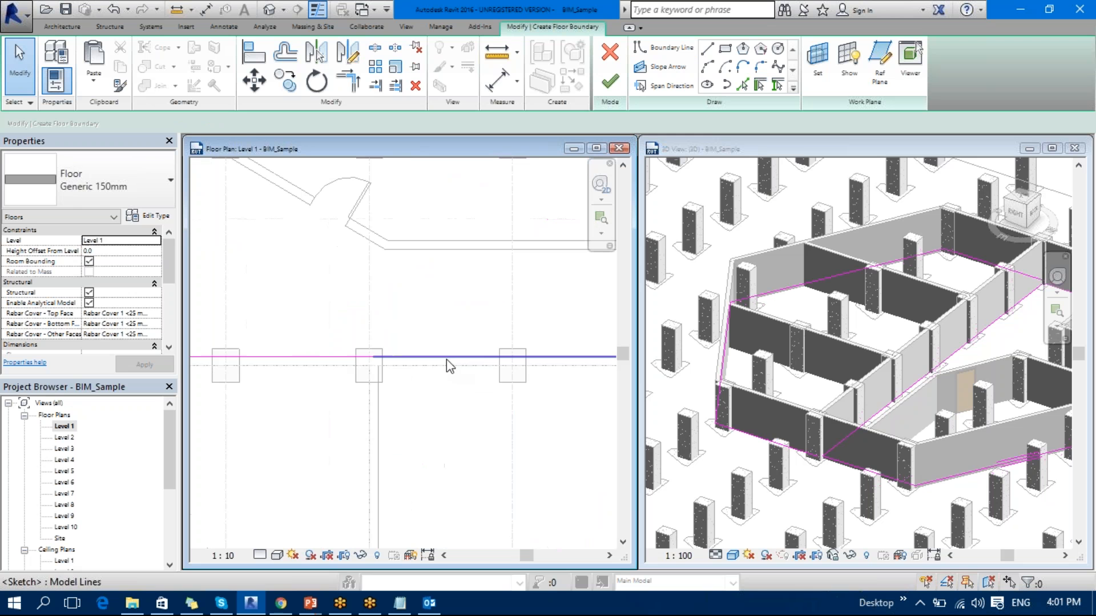
click(446, 358)
key(Delete)
click(304, 354)
key(Delete)
click(251, 376)
key(Delete)
- Delete the floor boundary line along the upper part of the hexagon's left vertical wall
scroll(254, 326, up, 3)
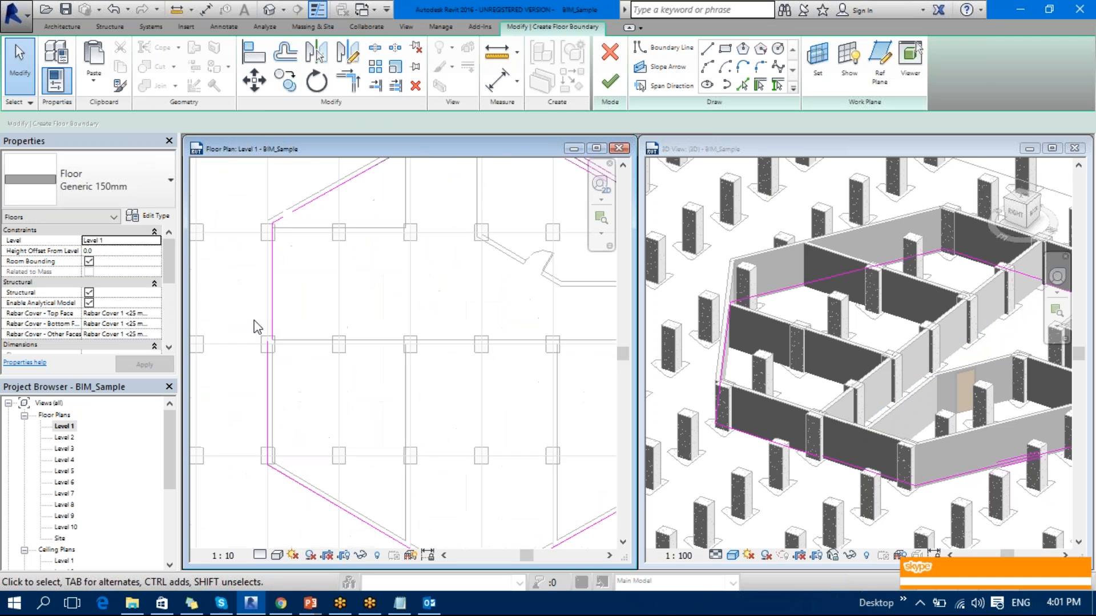
scroll(253, 325, up, 2)
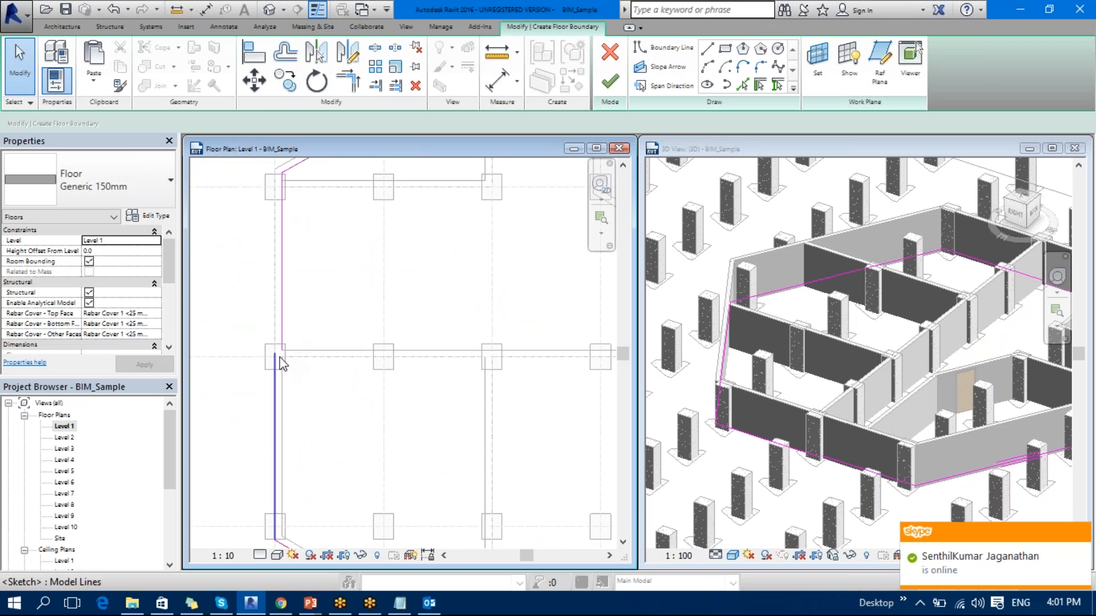
click(280, 291)
key(Delete)
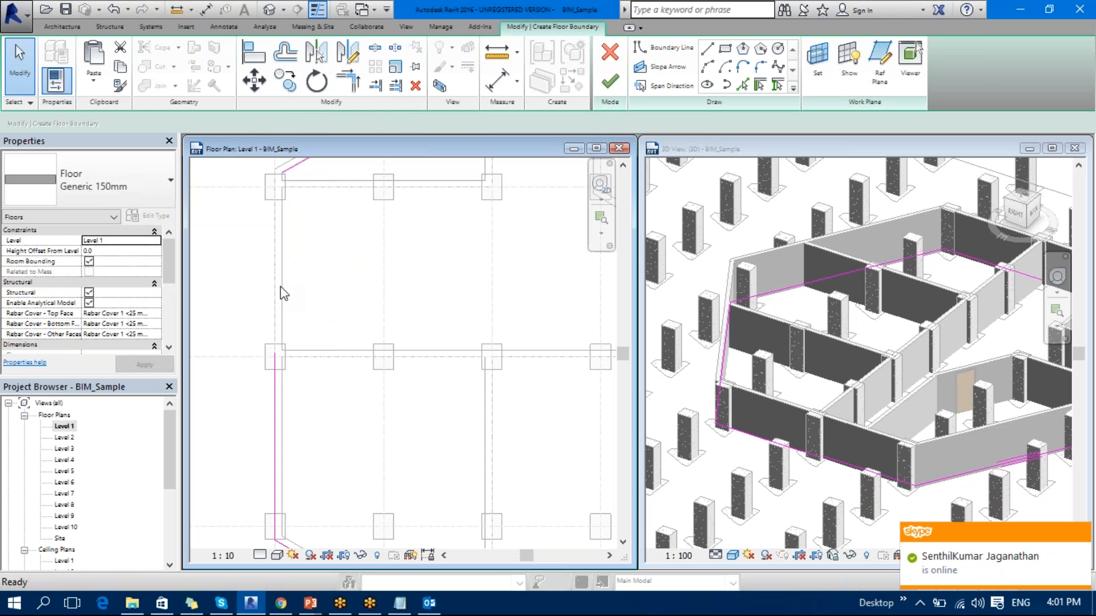
- Trim the left vertical floor boundary line and the upper-left sloped boundary line to meet at a corner
key(t)
key(r)
click(279, 392)
middle_drag(280, 391, 277, 487)
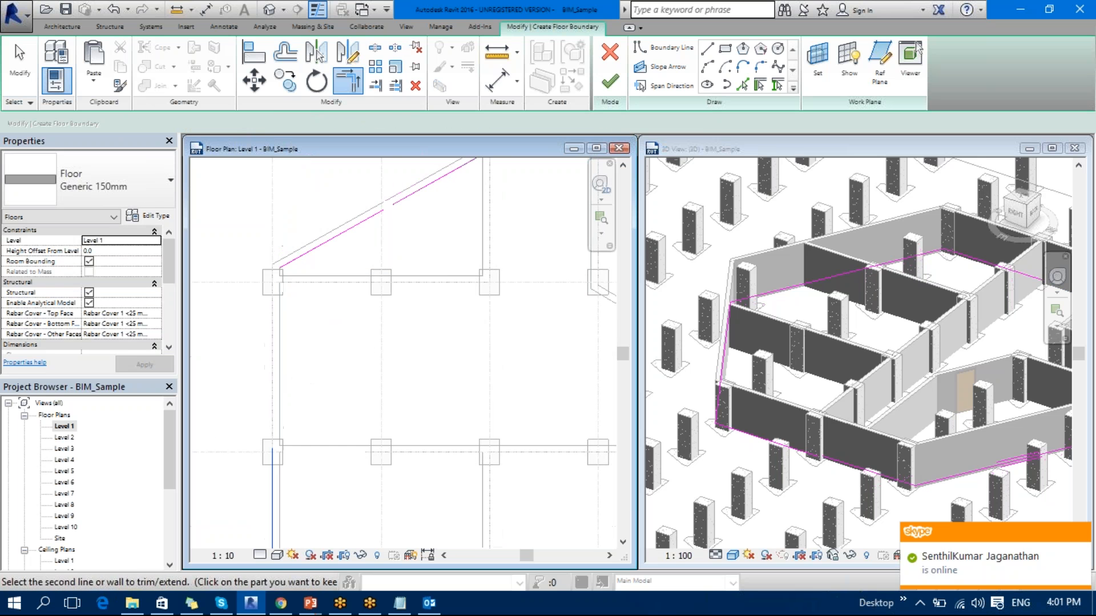
click(296, 262)
- Trim the right vertical floor boundary line and the upper-right sloped boundary line to meet at a corner
scroll(308, 322, down, 3)
middle_drag(387, 353, 323, 307)
scroll(451, 272, up, 1)
scroll(450, 272, up, 2)
middle_drag(501, 272, 440, 164)
click(445, 334)
middle_drag(445, 334, 444, 334)
middle_drag(445, 246, 448, 380)
click(420, 242)
key(Escape)
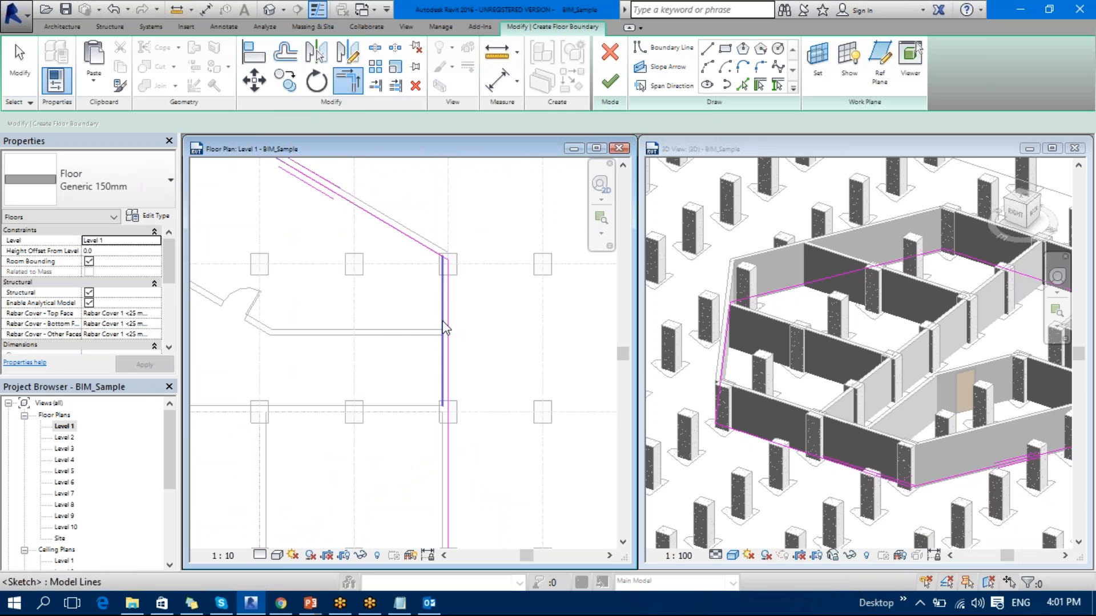
- Delete the leftover short boundary line along the upper part of the hexagon's right vertical wall
click(442, 321)
key(Delete)
scroll(470, 357, down, 4)
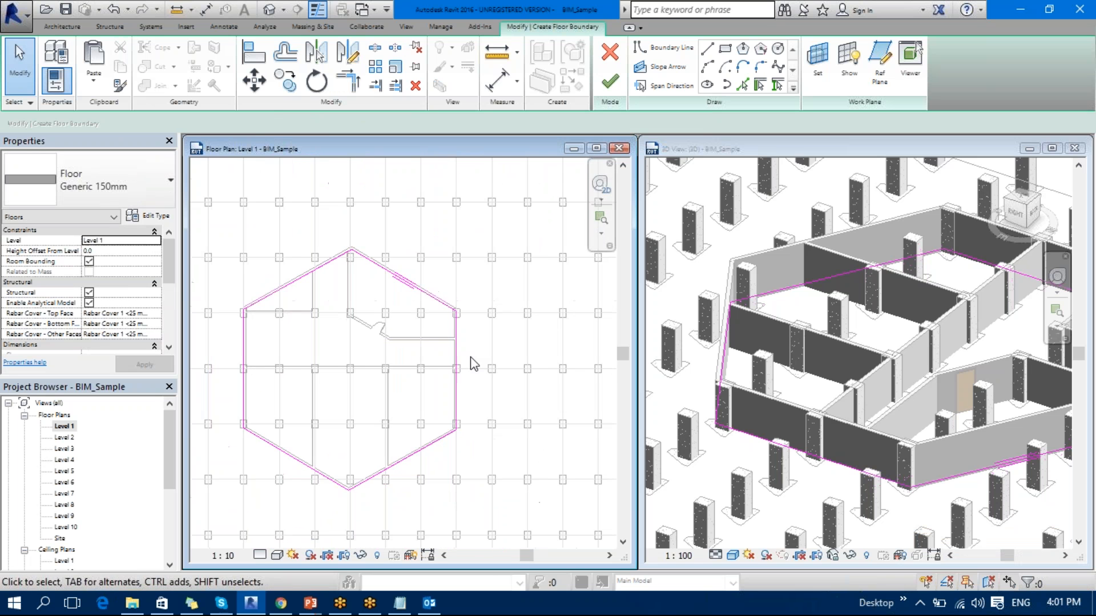
middle_drag(474, 369, 484, 320)
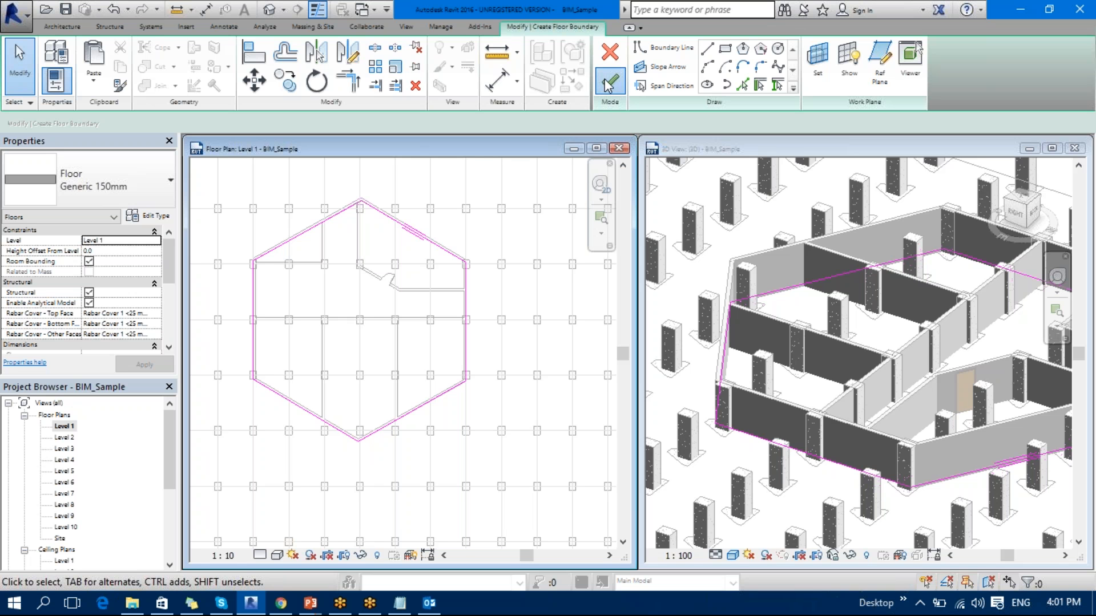
- Open the layer structure of the Generic 150mm floor type with its preview set to Section: Modify type
click(152, 219)
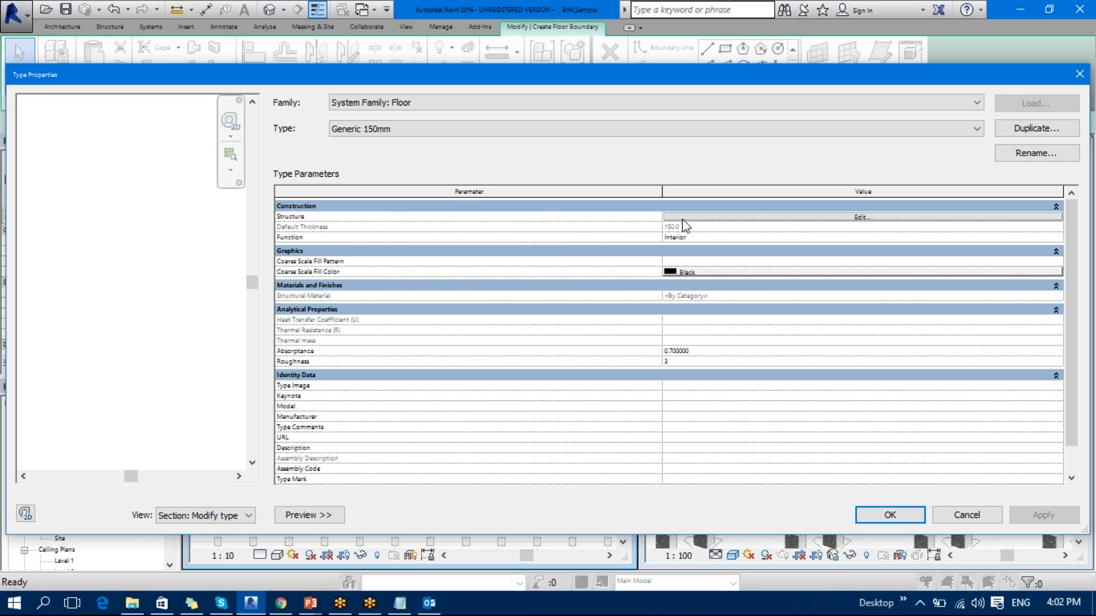
click(859, 218)
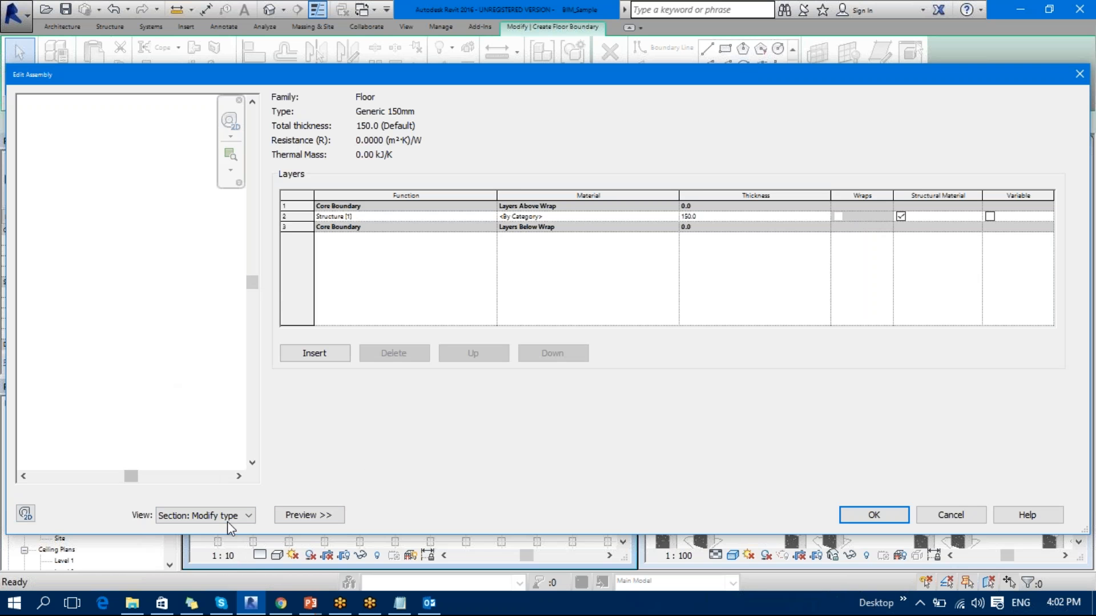
click(194, 515)
click(195, 529)
drag(9, 69, 473, 80)
drag(693, 90, 379, 80)
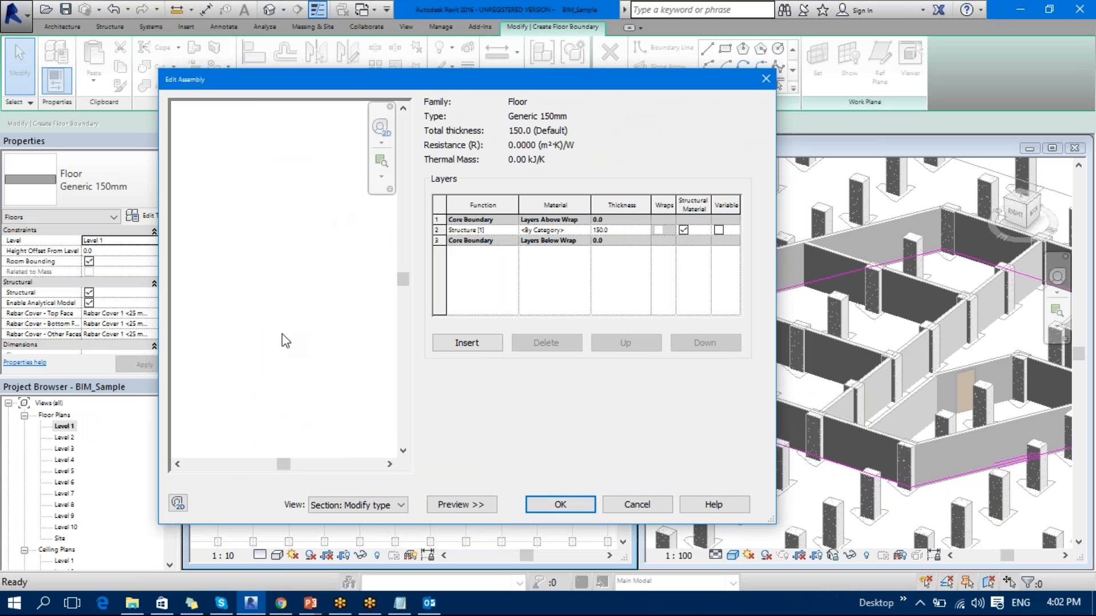
- Try to bring the floor section into the assembly preview with Zoom to Fit and Zoom Out (2x), then close the type editing
click(381, 176)
click(329, 226)
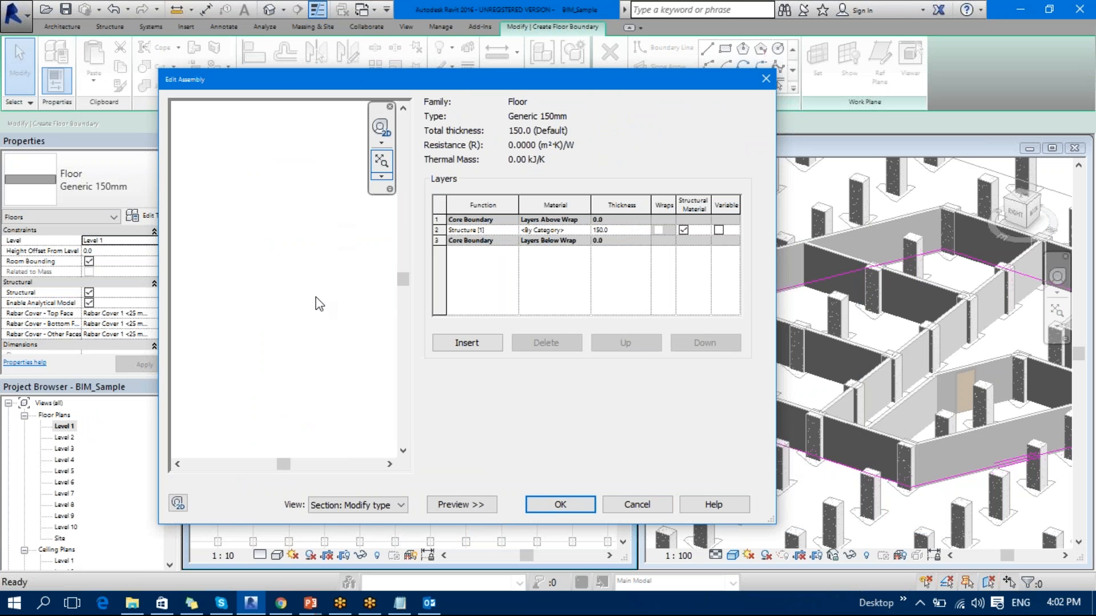
click(380, 128)
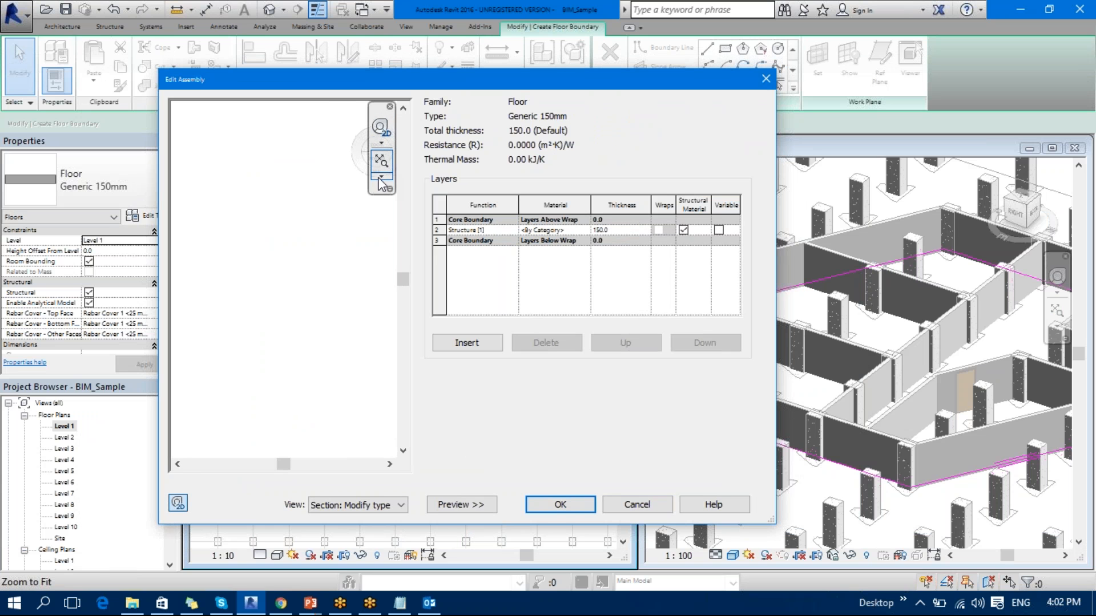
click(381, 176)
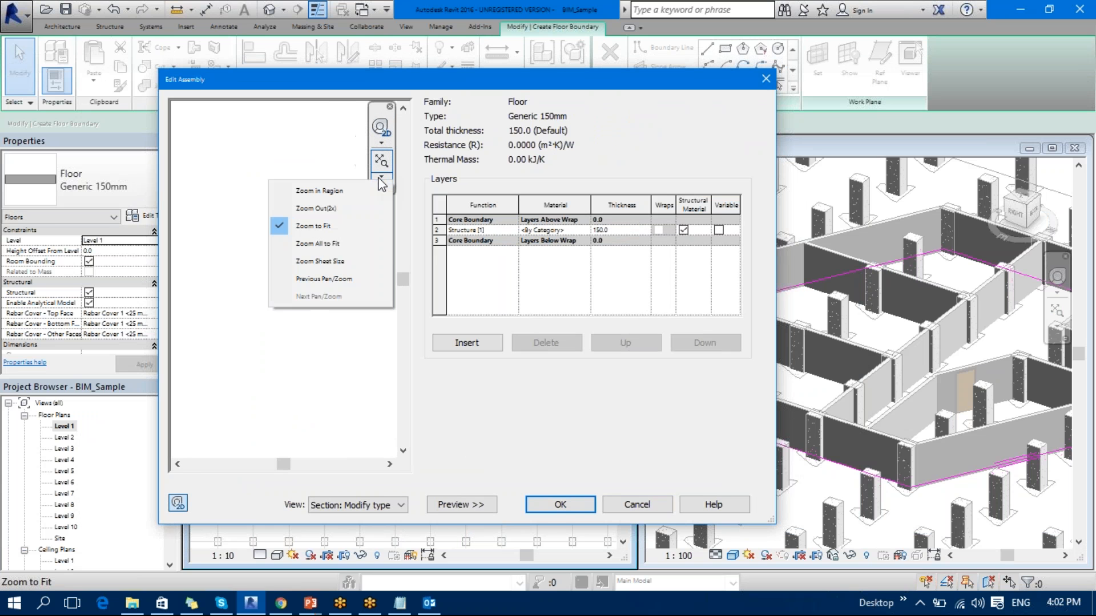
click(335, 208)
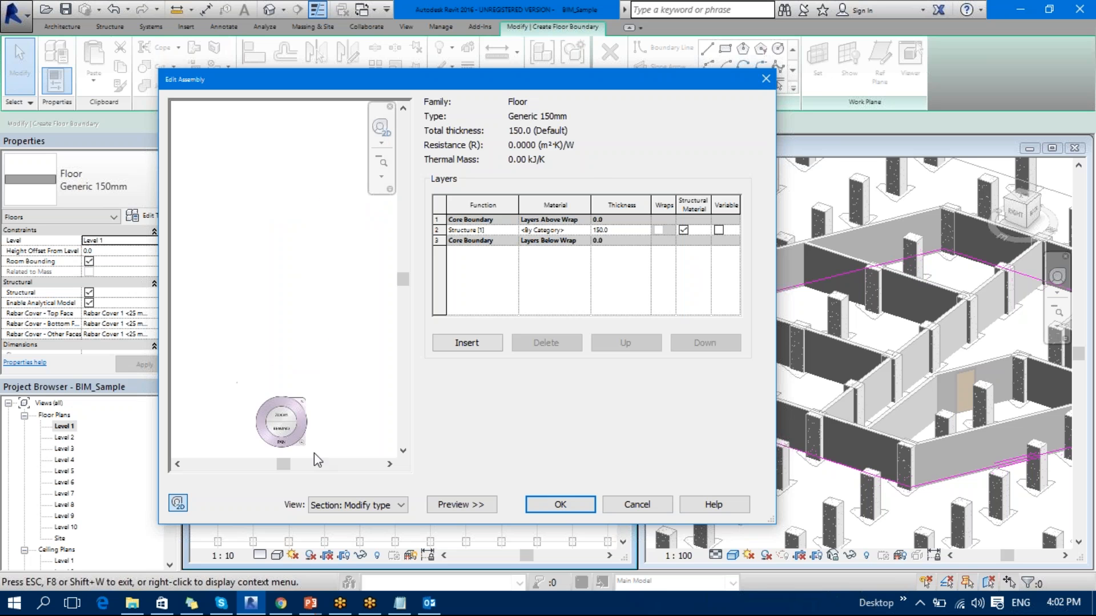
key(Escape)
key(Escape)
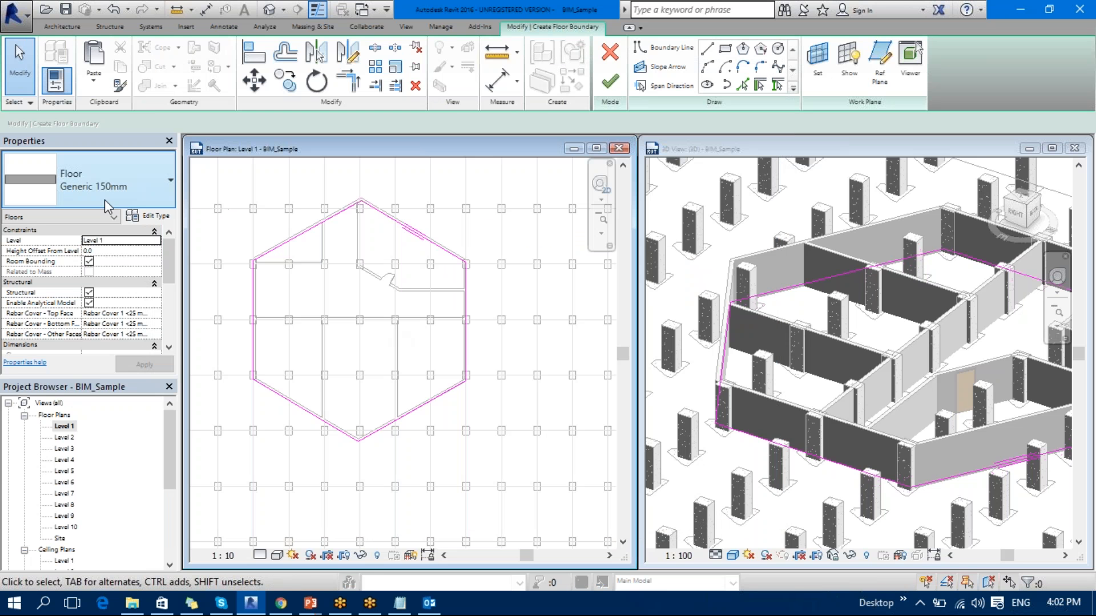
- Review the layers of the Generic 150mm floor assembly again and leave the type without changes
click(147, 216)
click(662, 222)
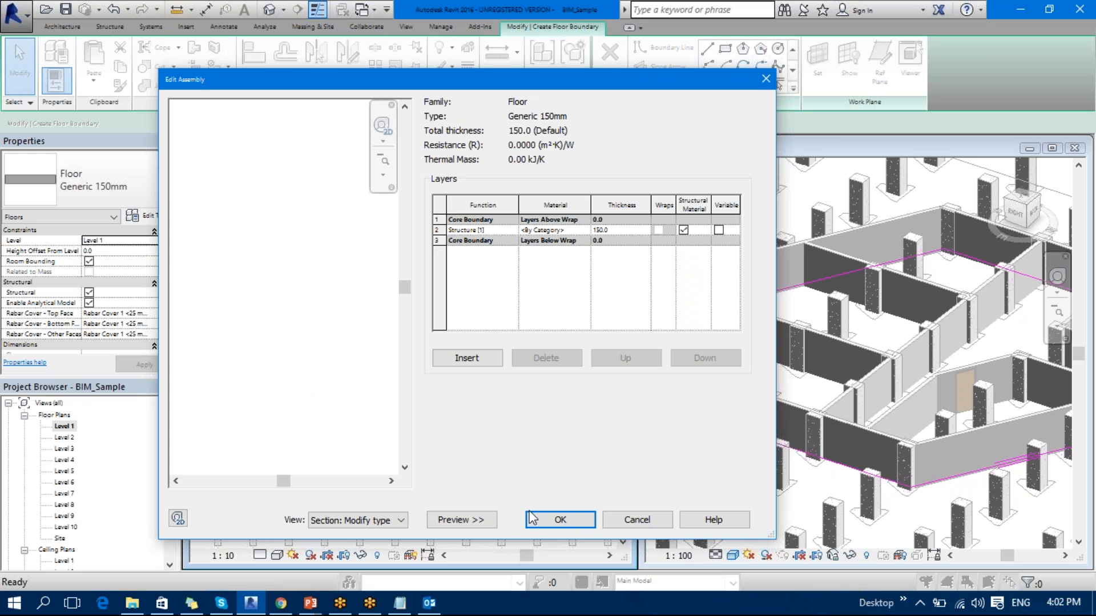
click(635, 519)
click(573, 520)
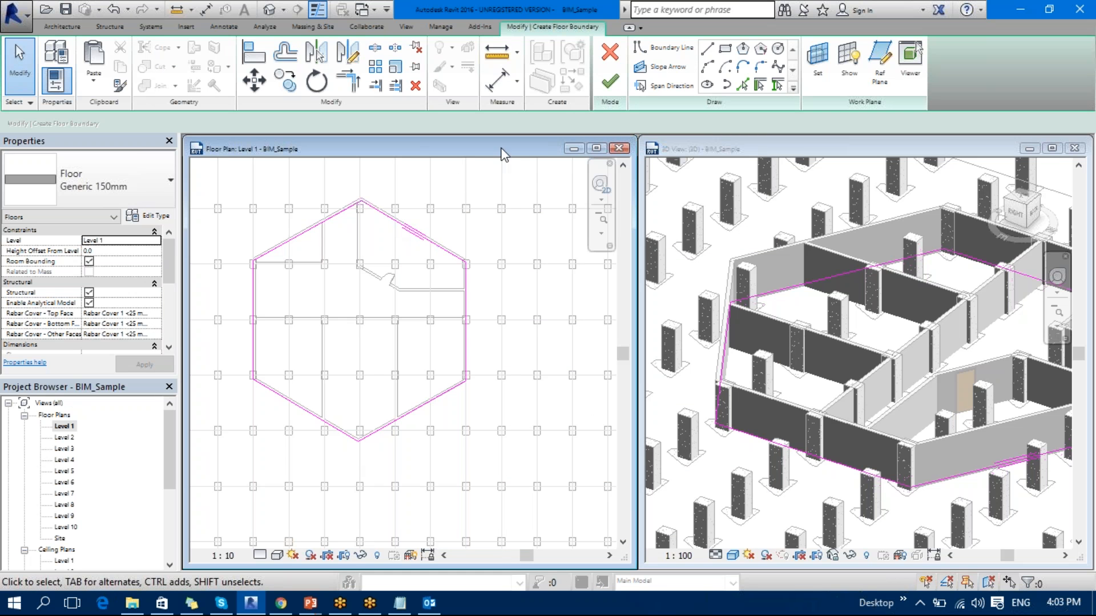
- Finish the floor boundary sketch and inspect the created slab between the walls in the 3D view
click(609, 84)
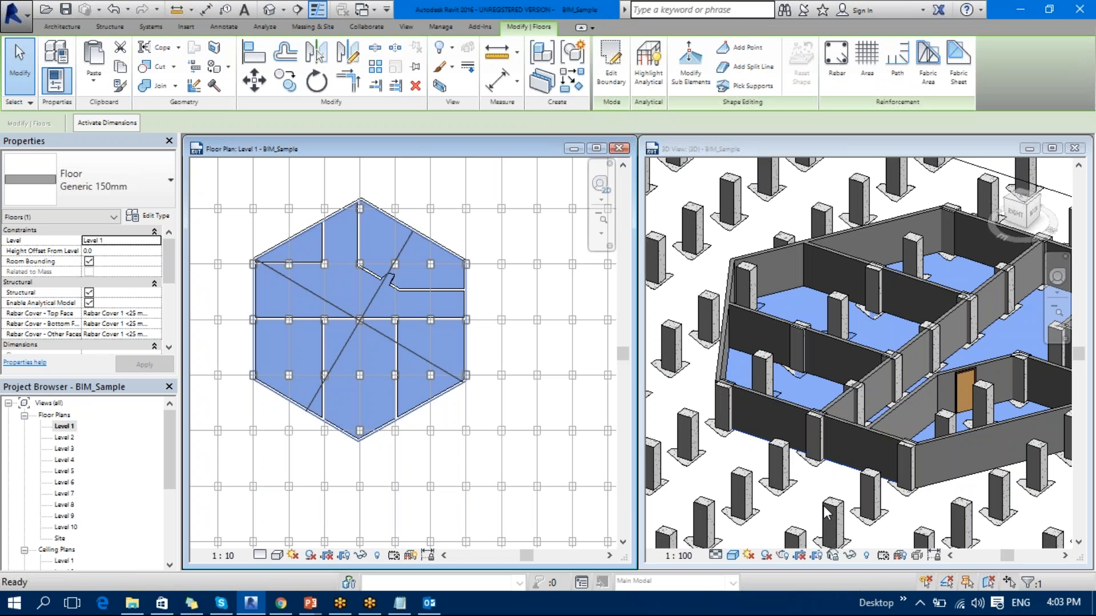
click(903, 518)
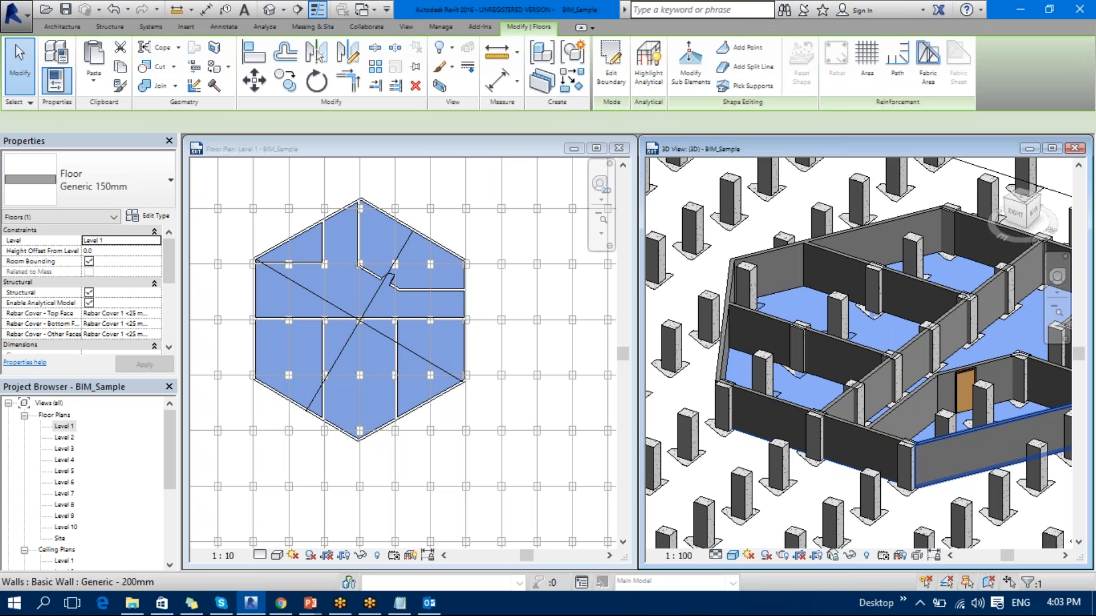
middle_drag(941, 477, 722, 512)
scroll(722, 512, up, 8)
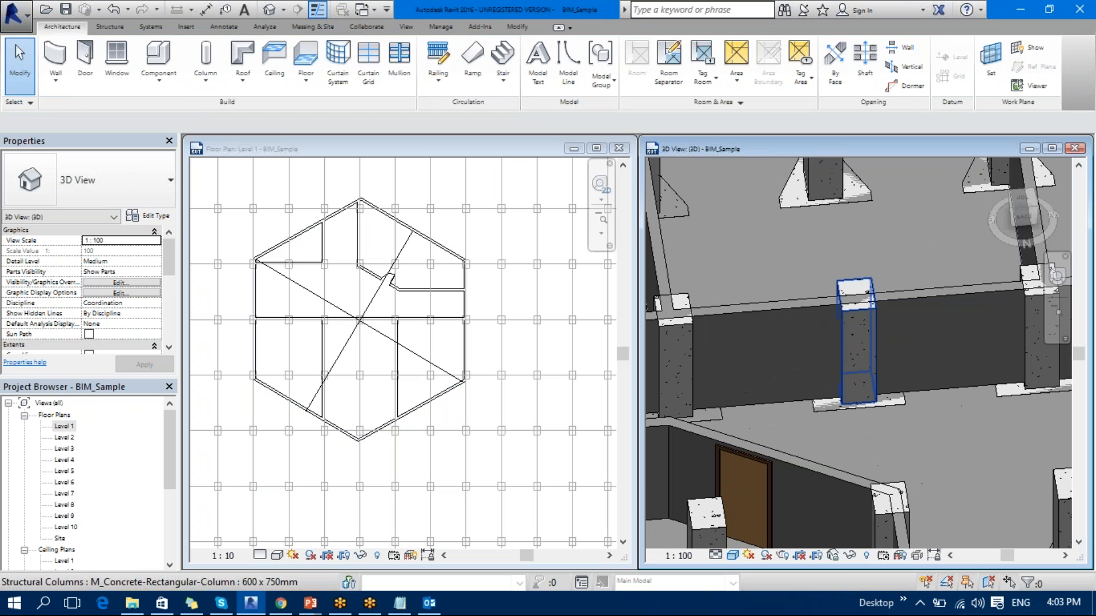
shift+middle_drag(856, 354, 915, 474)
scroll(850, 447, up, 4)
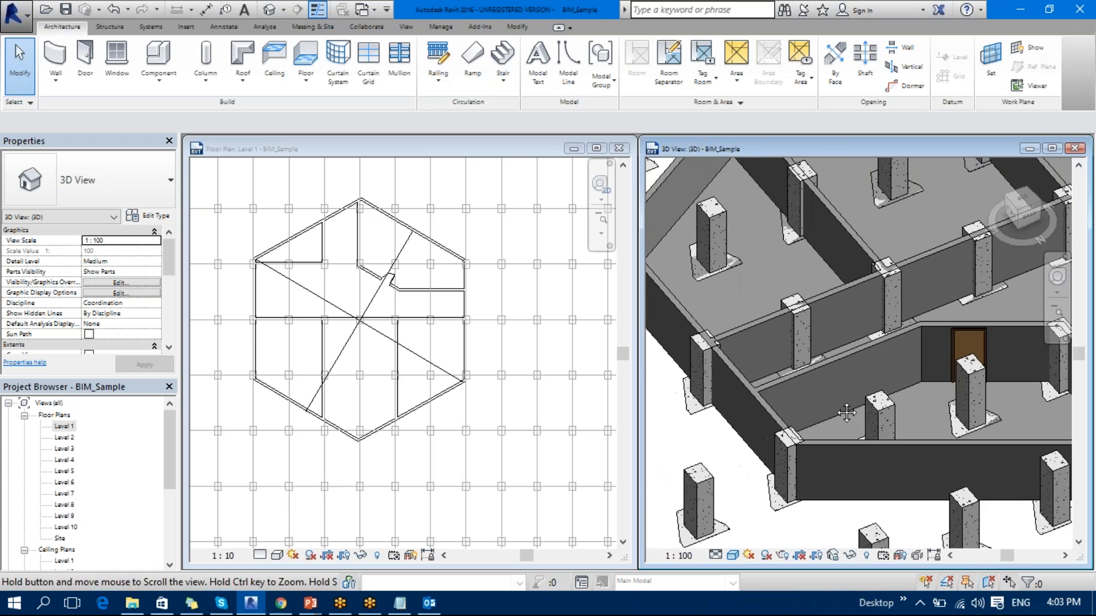
- Temporarily hide the floor's One Way Slab span direction symbol in the Level 1 floor plan
click(527, 412)
scroll(341, 321, up, 5)
click(351, 305)
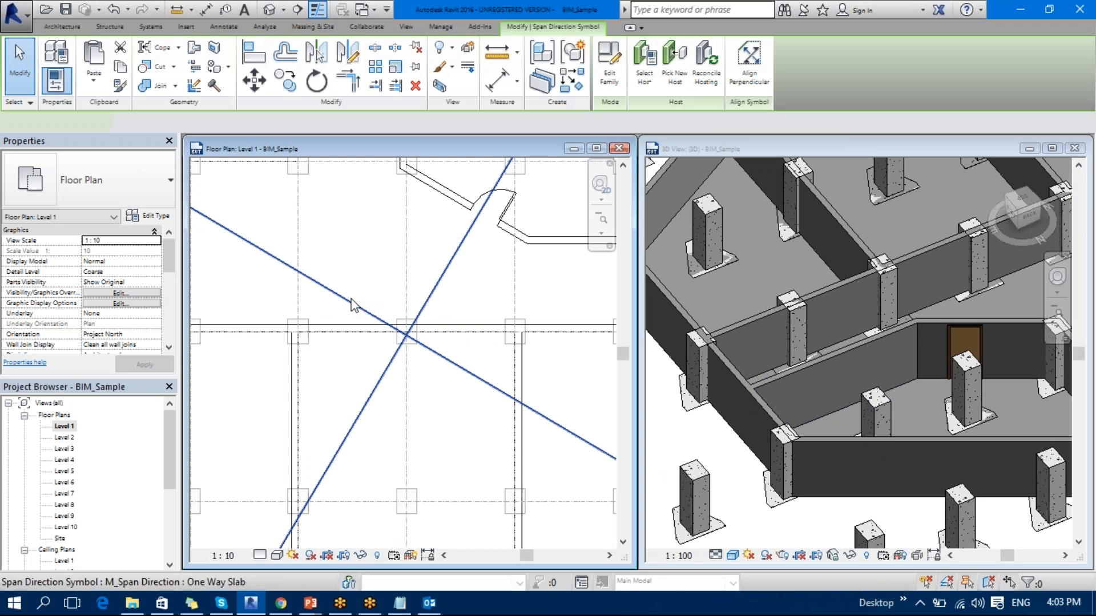
right_click(351, 306)
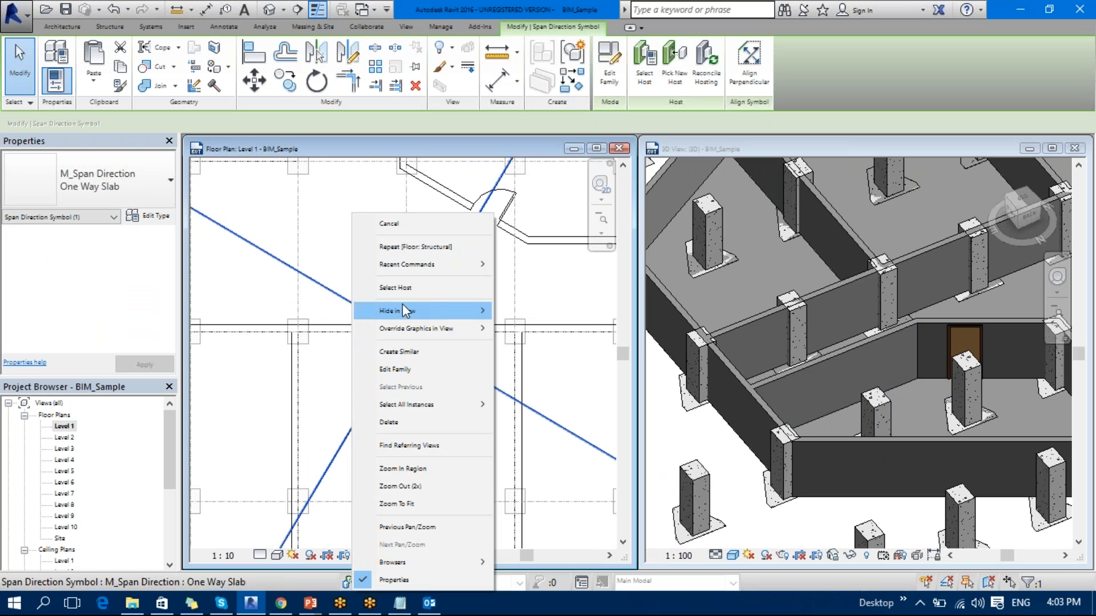
mouse_move(424, 314)
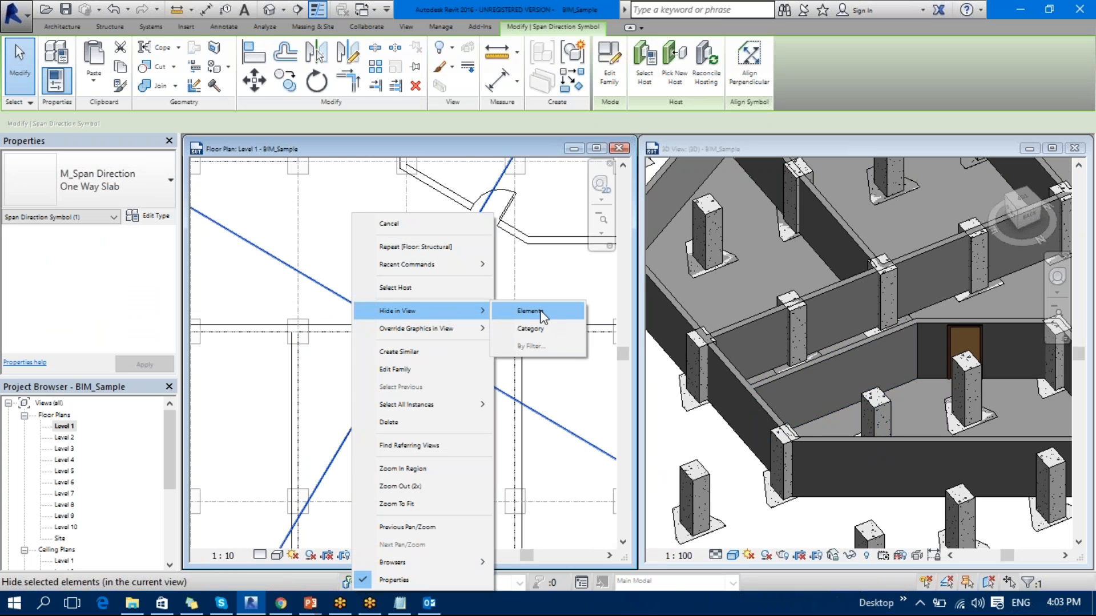
click(500, 313)
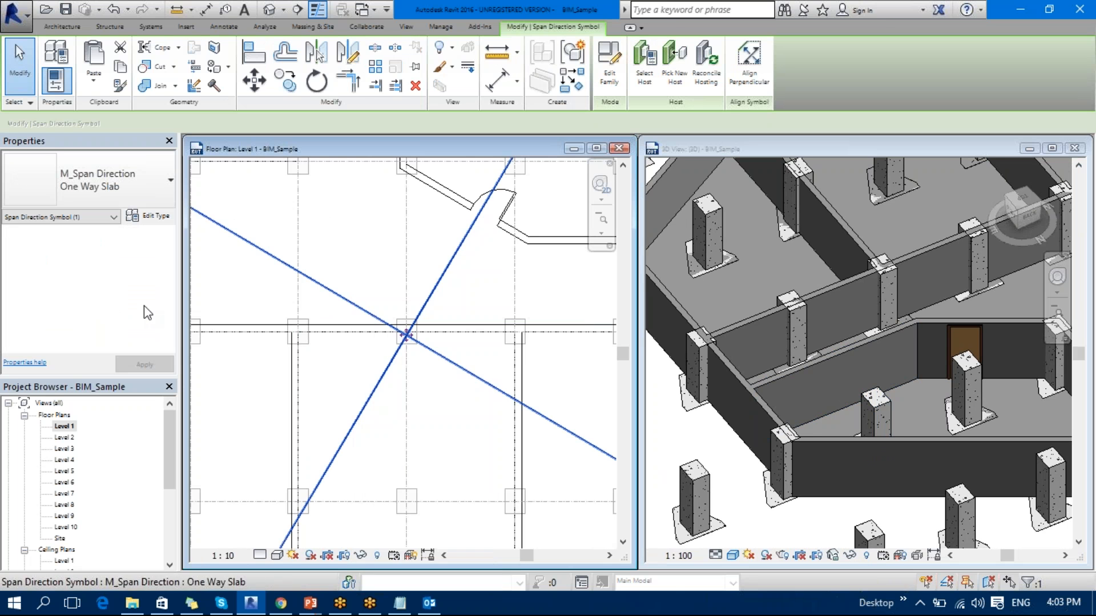
click(361, 555)
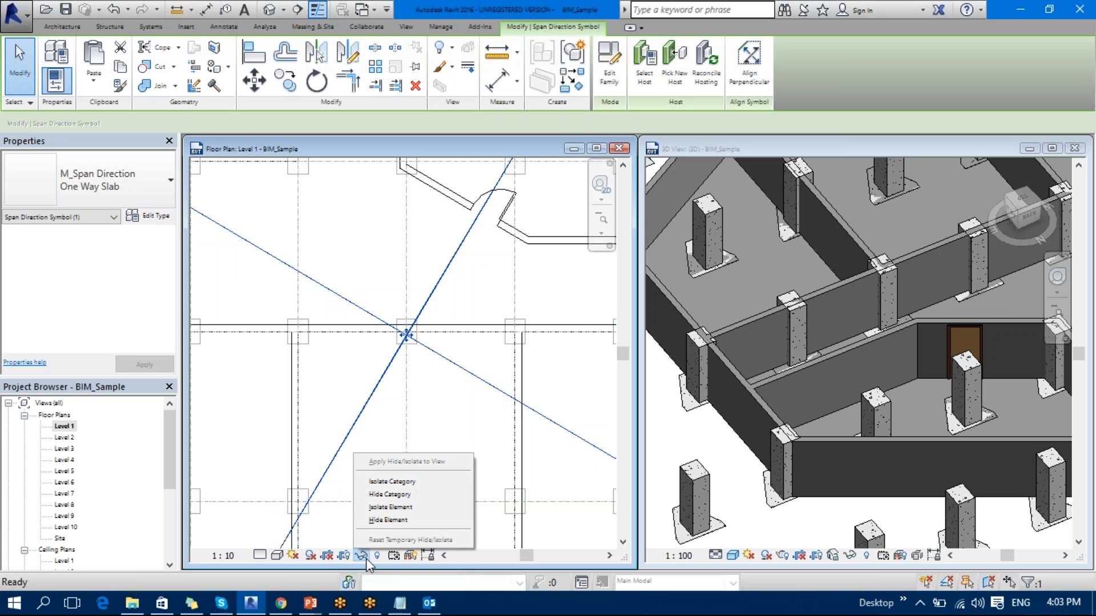
click(427, 521)
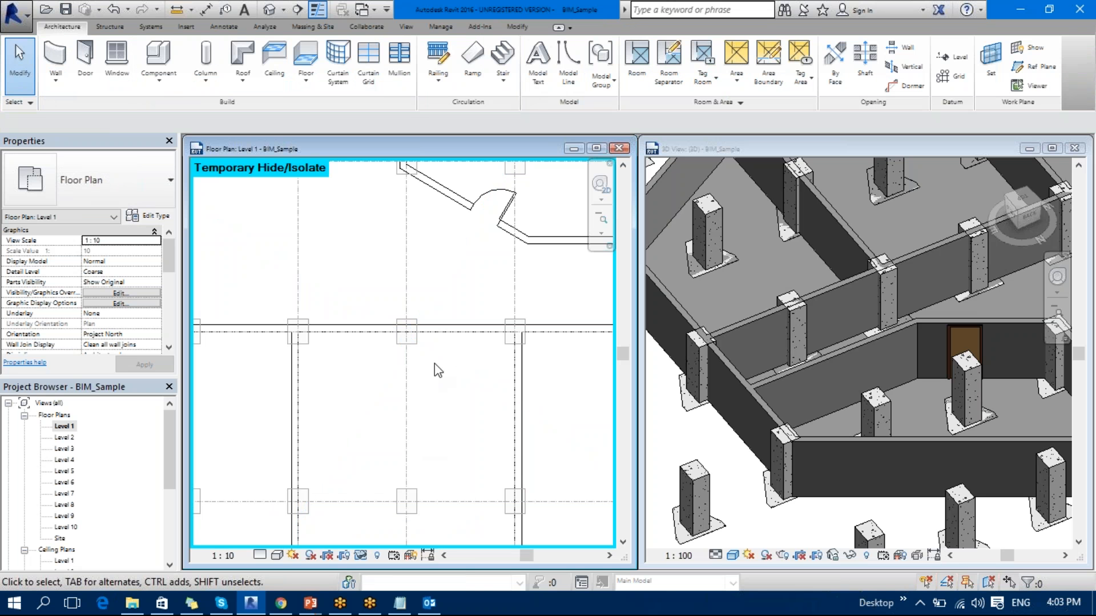
- Place a room with Tag on Placement enabled in the upper-right space of the hexagon that has the door
scroll(454, 414, down, 5)
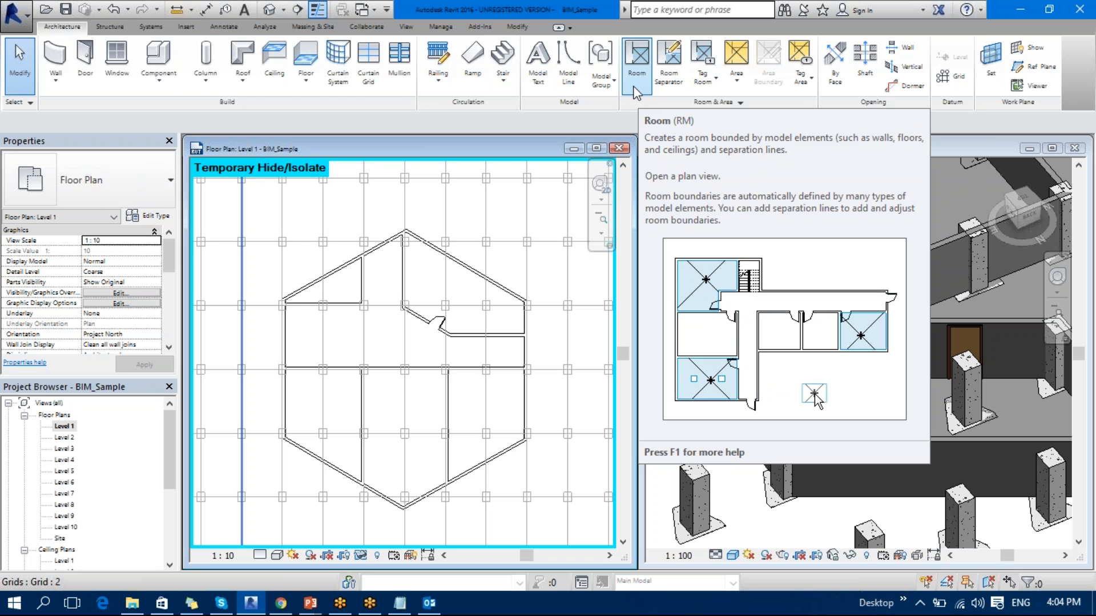
click(635, 90)
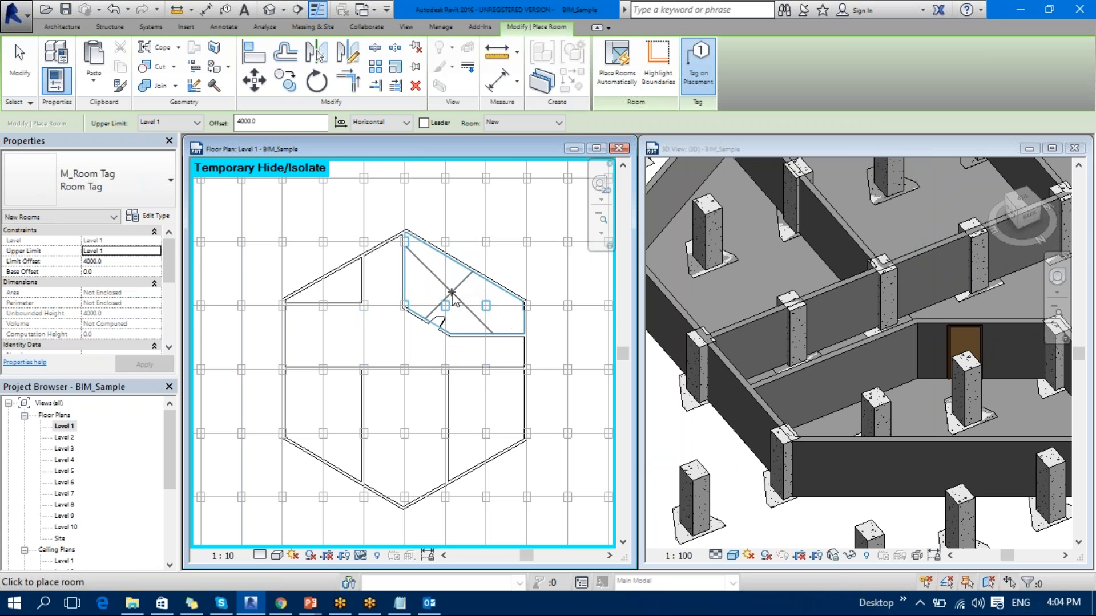
scroll(455, 299, up, 4)
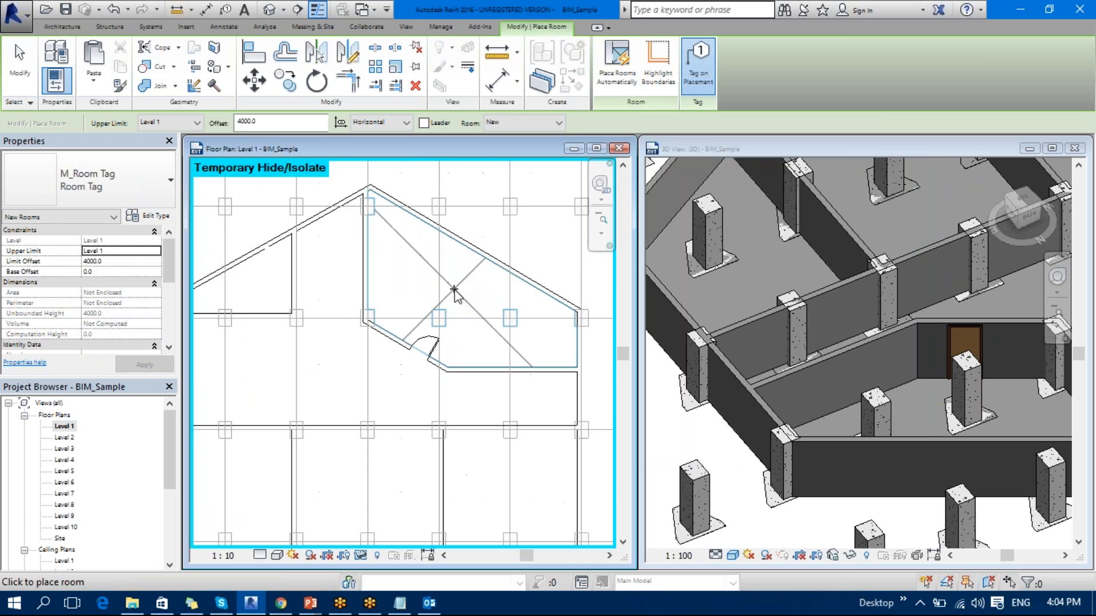
click(702, 70)
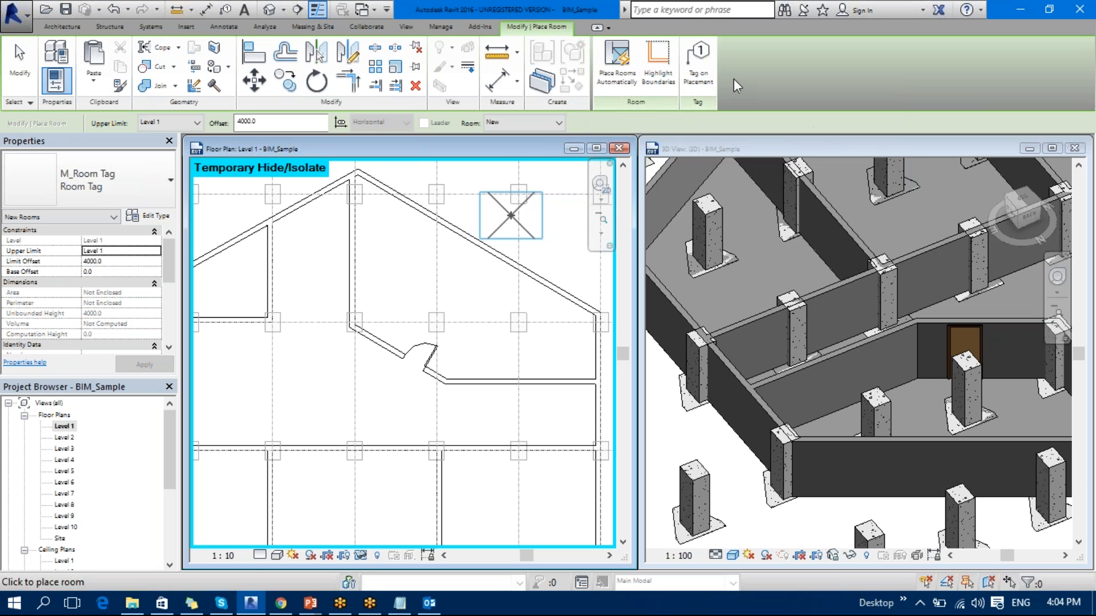
click(698, 67)
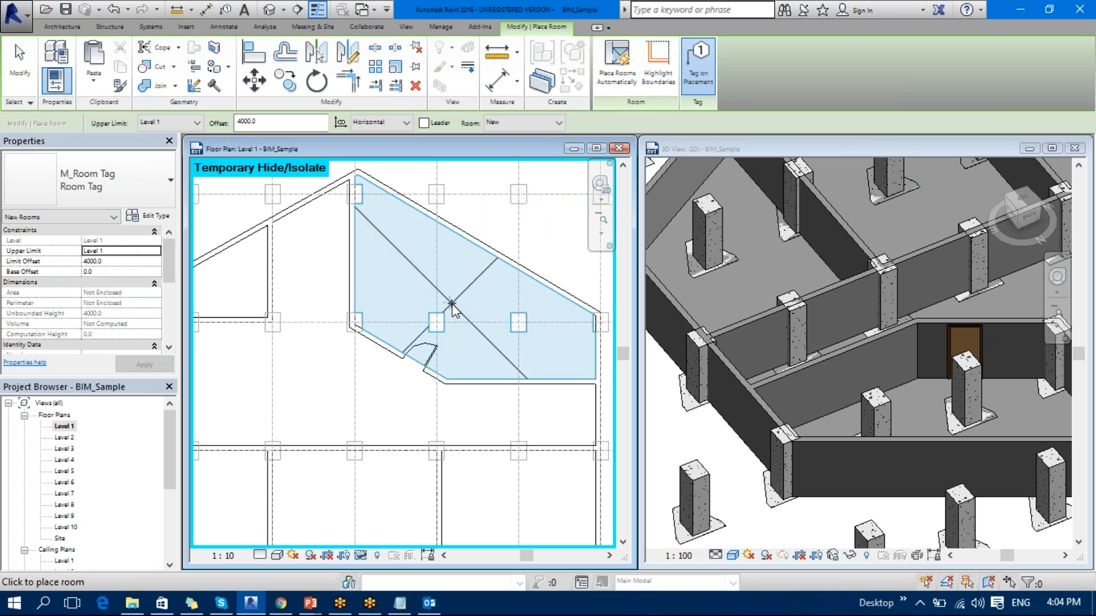
scroll(468, 272, up, 5)
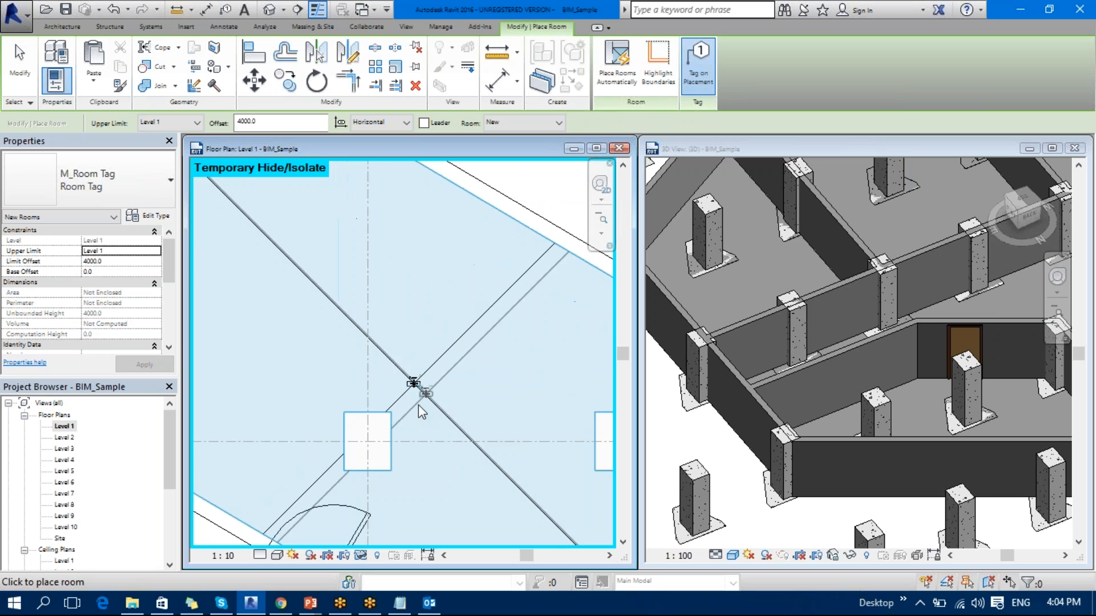
scroll(388, 448, up, 4)
scroll(464, 206, up, 4)
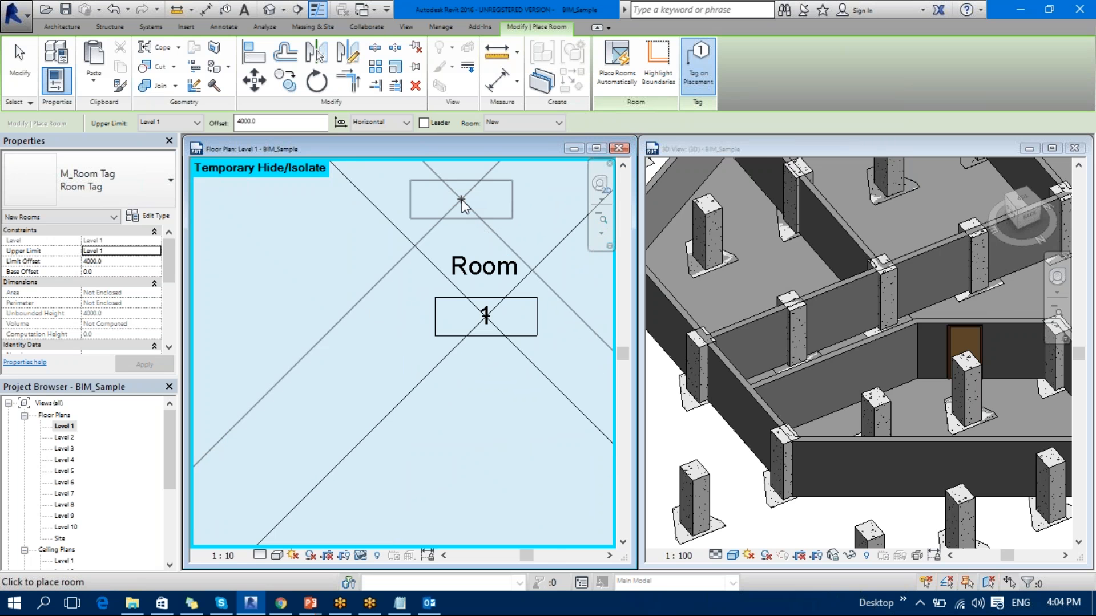
- Place a tagged room in the lower-right space of the hexagon
scroll(462, 204, down, 5)
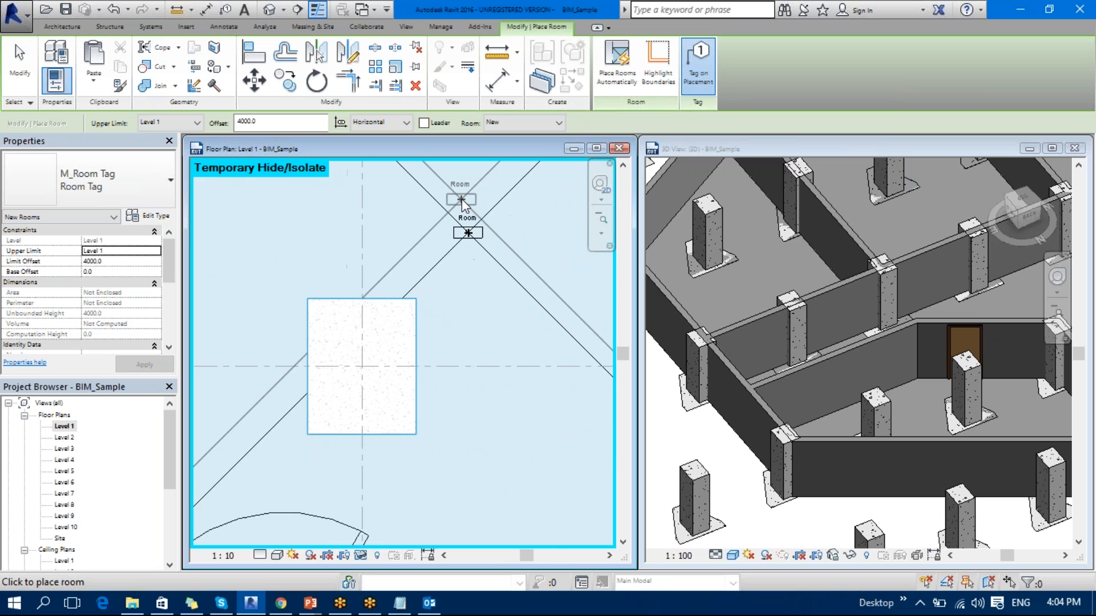
middle_drag(491, 367, 479, 288)
scroll(489, 318, up, 6)
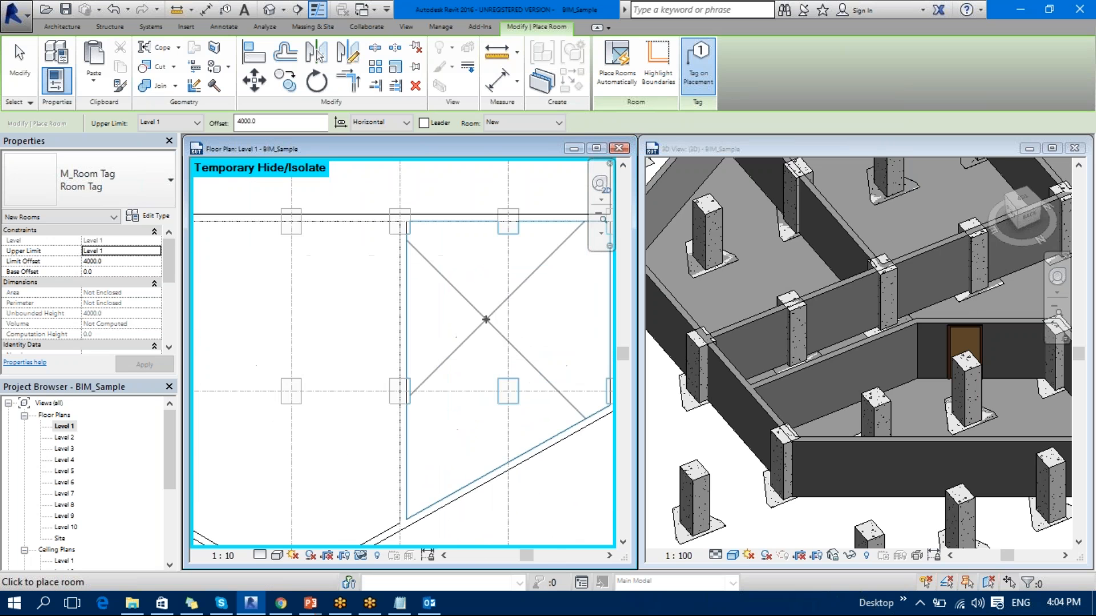
scroll(440, 271, up, 3)
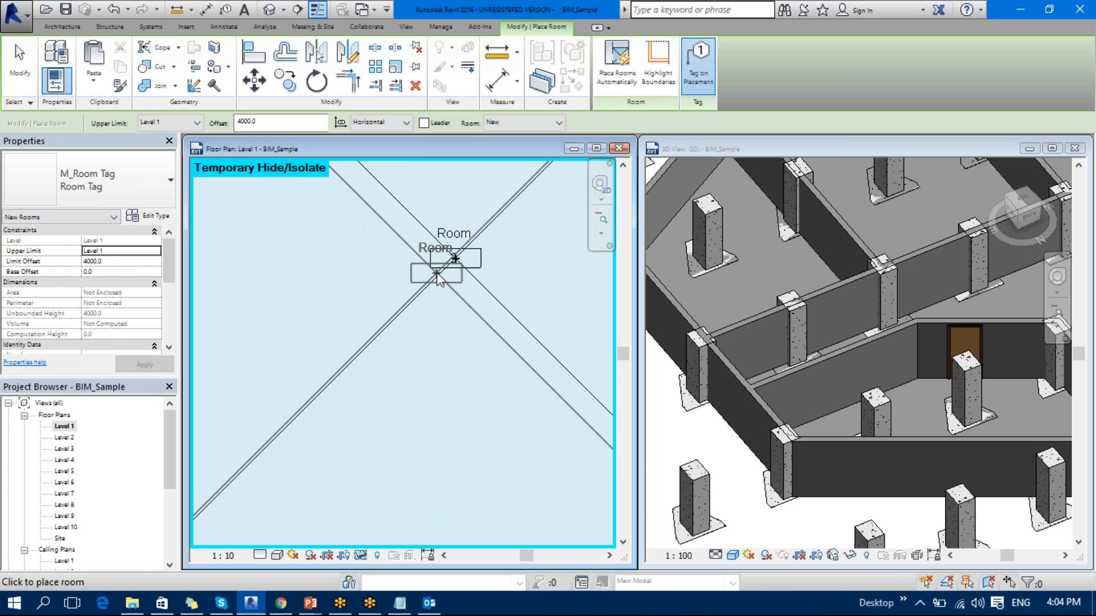
- Place a tagged room in the lower-middle space of the hexagon
scroll(437, 275, down, 5)
scroll(437, 274, down, 3)
middle_drag(393, 328, 592, 323)
click(382, 267)
scroll(382, 267, up, 9)
scroll(418, 266, down, 3)
scroll(399, 268, down, 4)
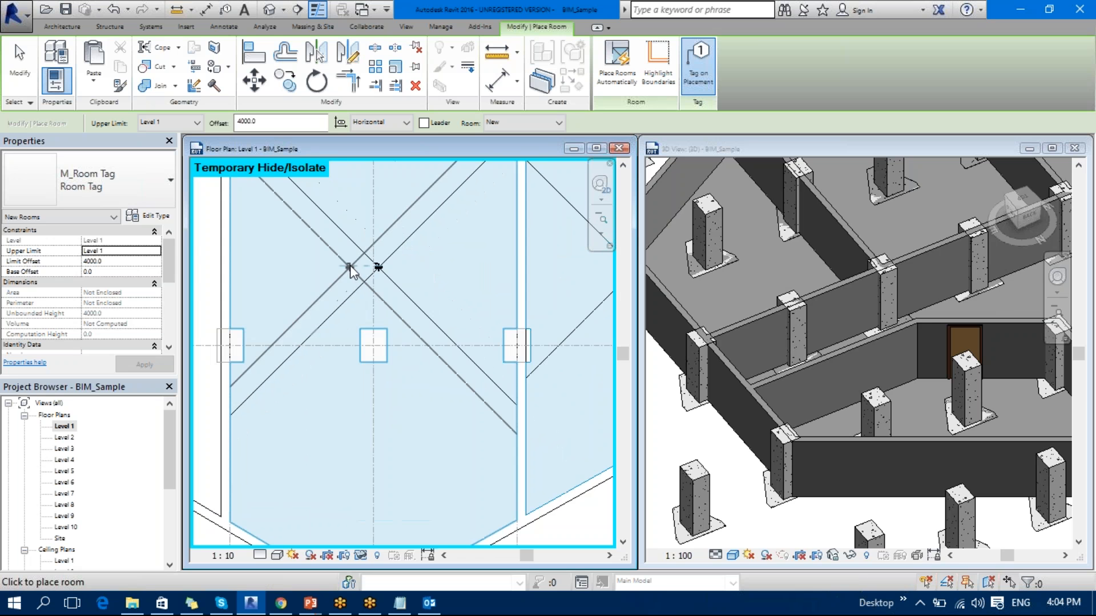
- Place a tagged room in the lower-left space of the hexagon
scroll(457, 307, up, 4)
click(455, 306)
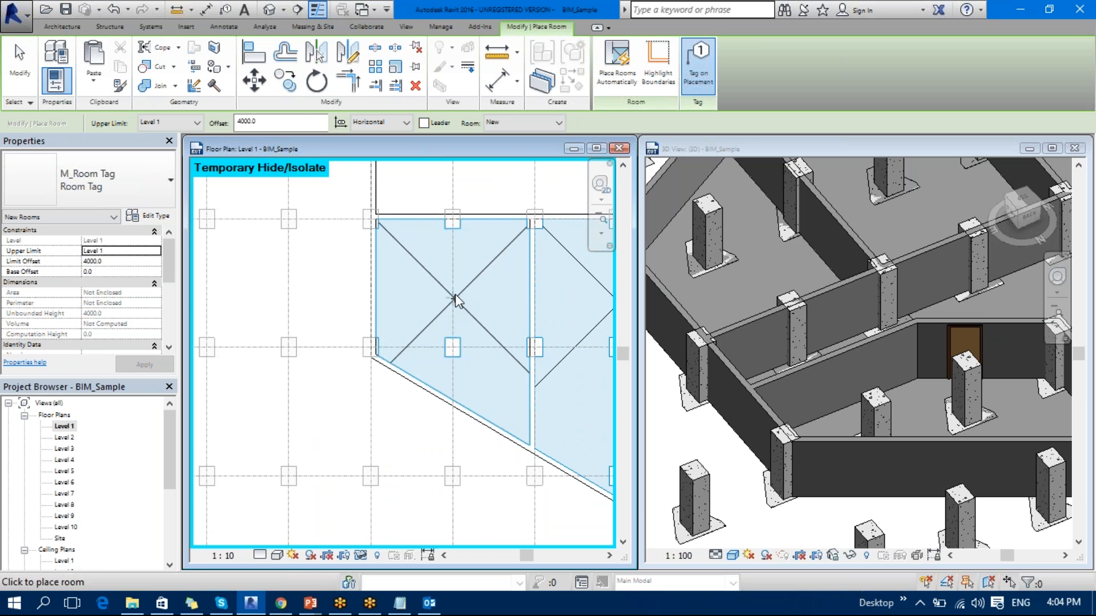
scroll(464, 392, down, 4)
- Place tagged rooms in the triangular upper-left space and the large central space of the hexagon, and end room placement
scroll(481, 352, up, 5)
click(439, 338)
middle_drag(439, 338, 329, 289)
click(437, 406)
scroll(438, 404, down, 3)
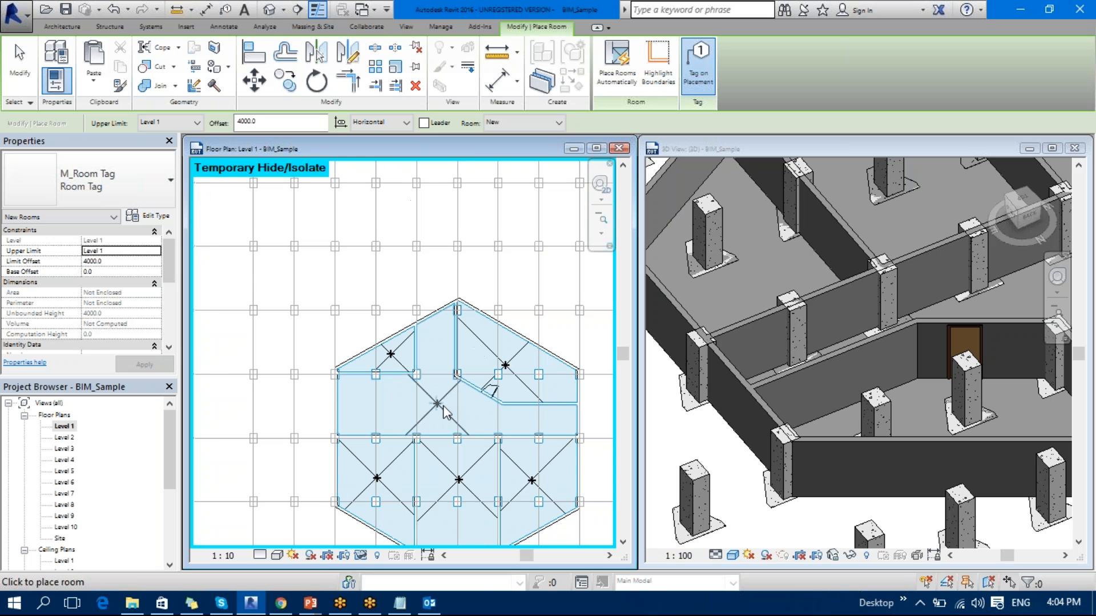
scroll(477, 470, up, 1)
key(Escape)
key(Escape)
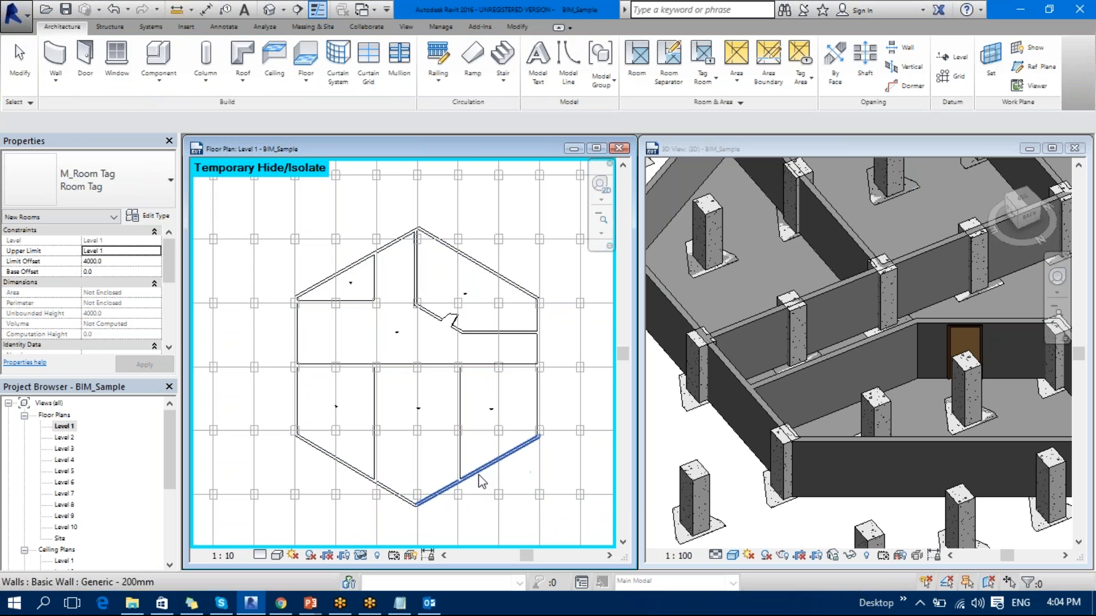
- Name the large central room Lobby
click(407, 323)
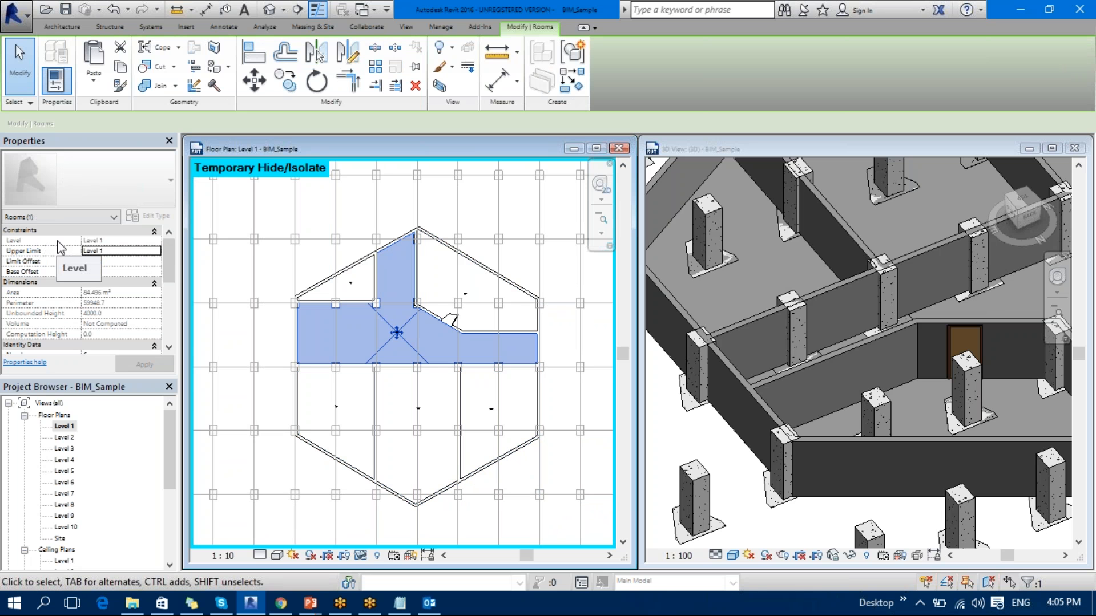
click(168, 260)
drag(168, 259, 165, 292)
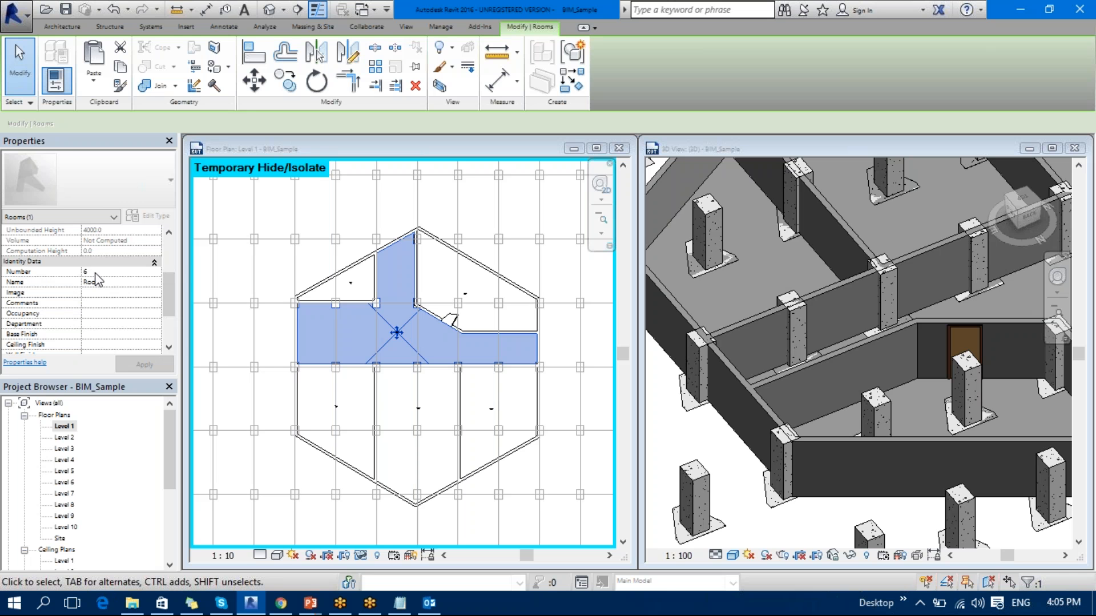
click(118, 282)
text(lo)
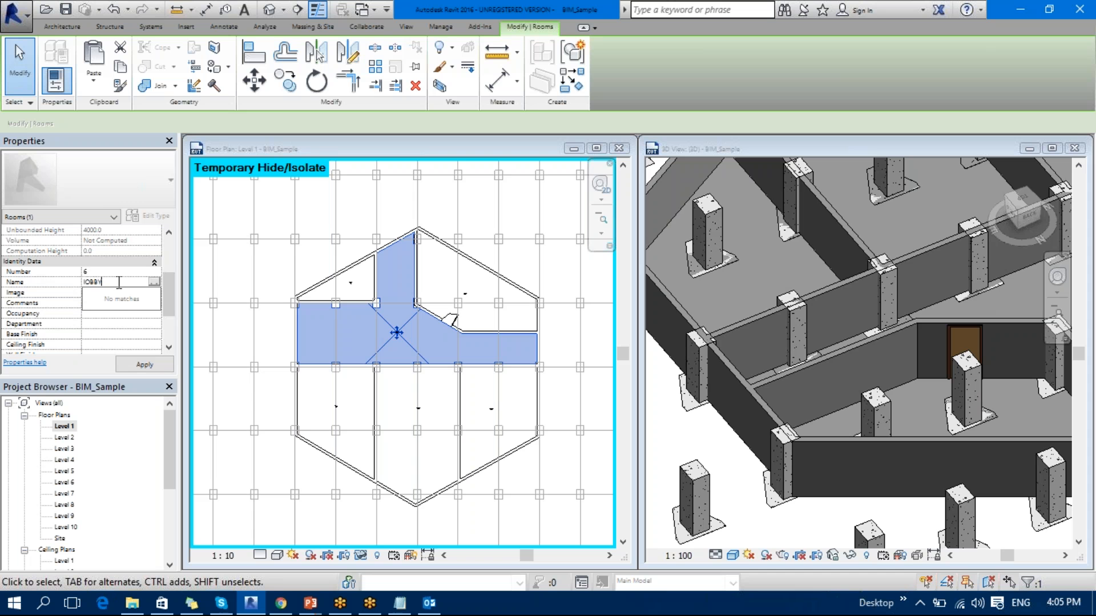
text(Lobby)
- Name the triangular upper-left room Store room
click(359, 294)
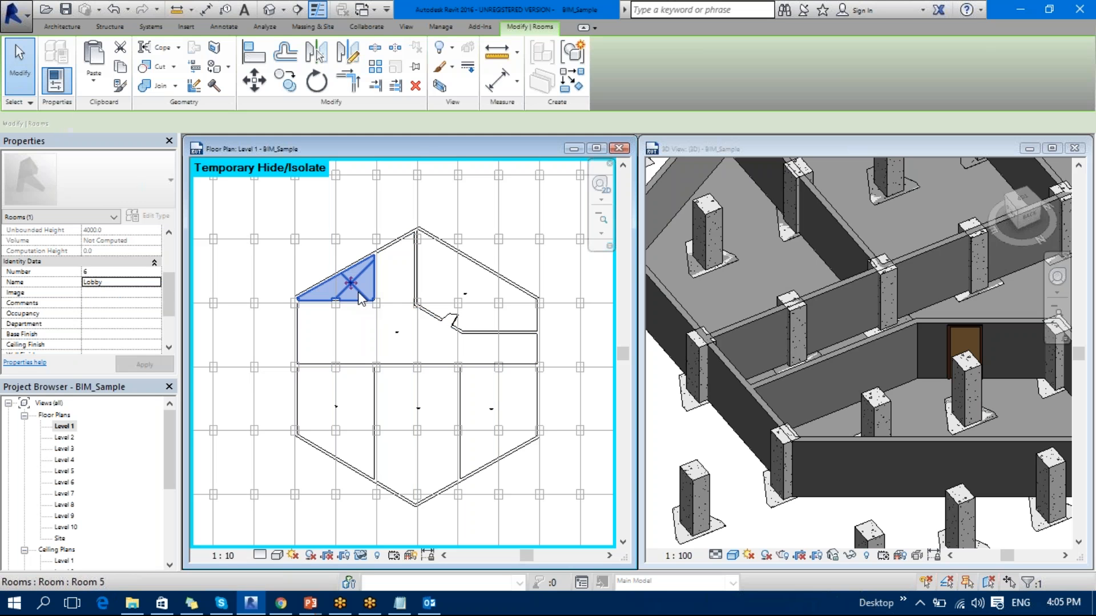
click(130, 282)
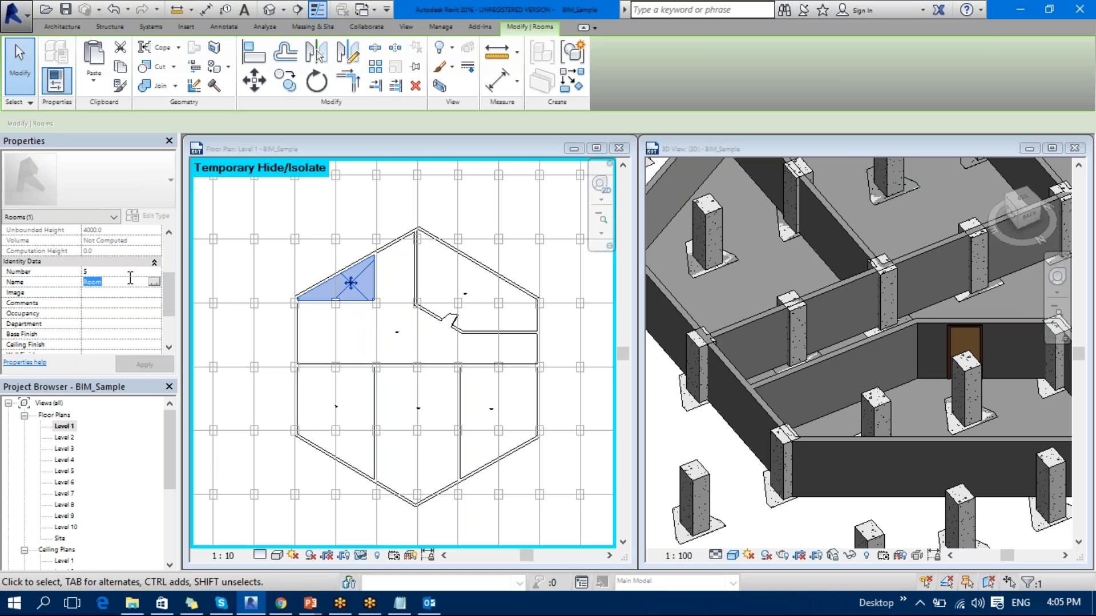
text(Store)
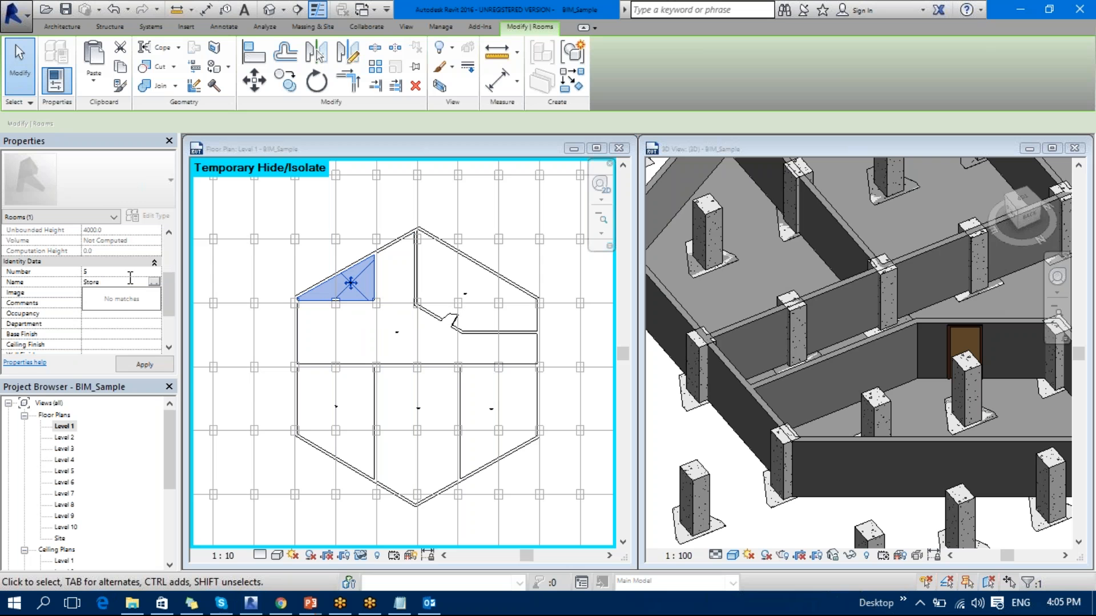
text( room)
- Name the upper-right room with the door Kitchen
click(467, 288)
click(476, 286)
click(112, 283)
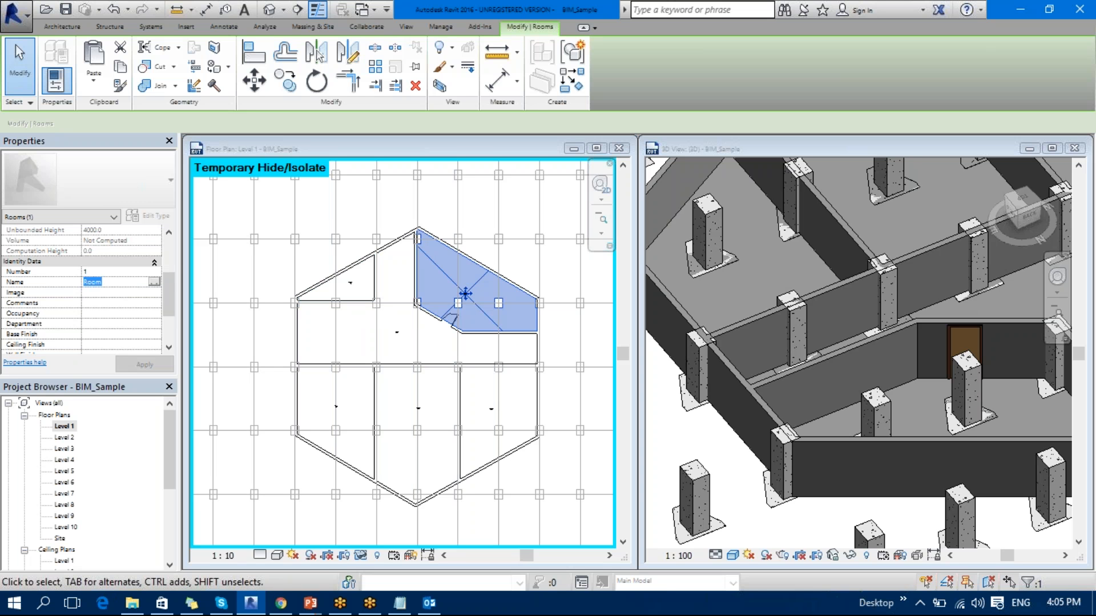
text(Kitchen)
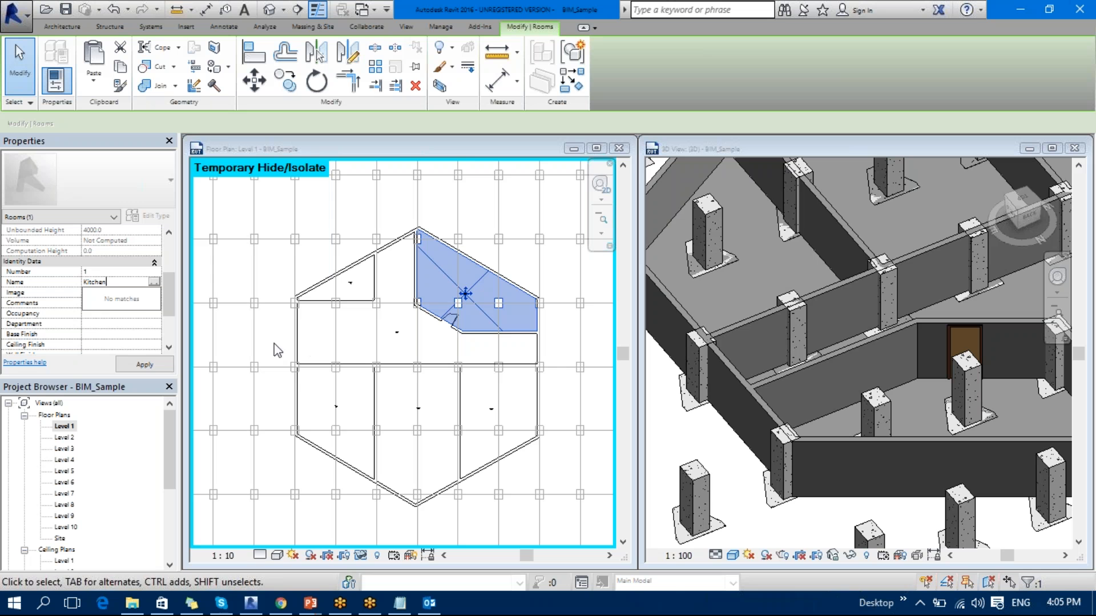
click(277, 349)
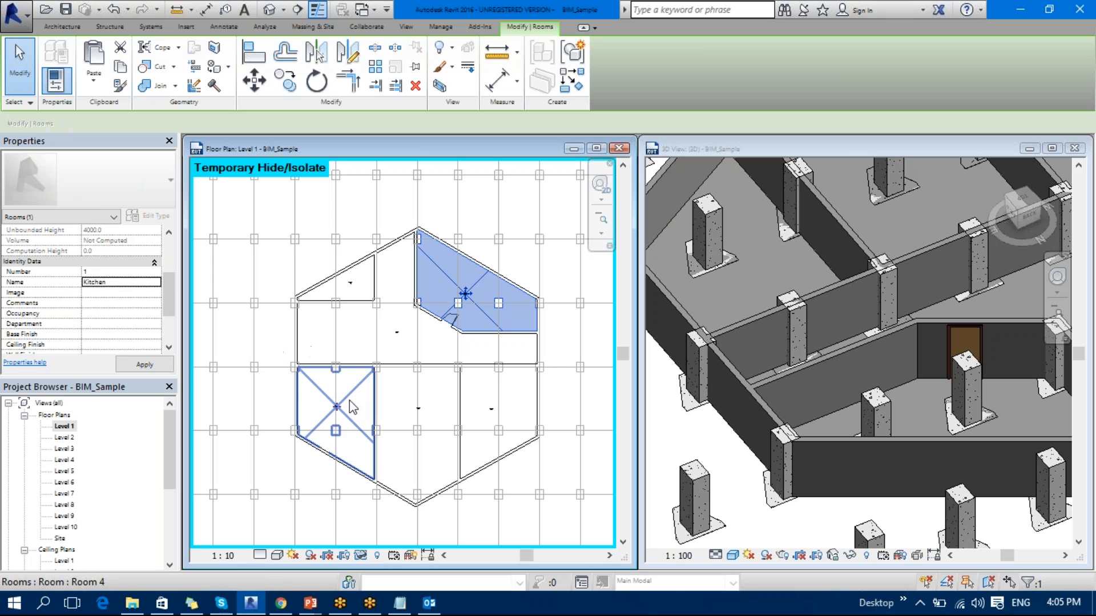
- Name the lower-left room Bedrom 1
click(350, 399)
click(133, 285)
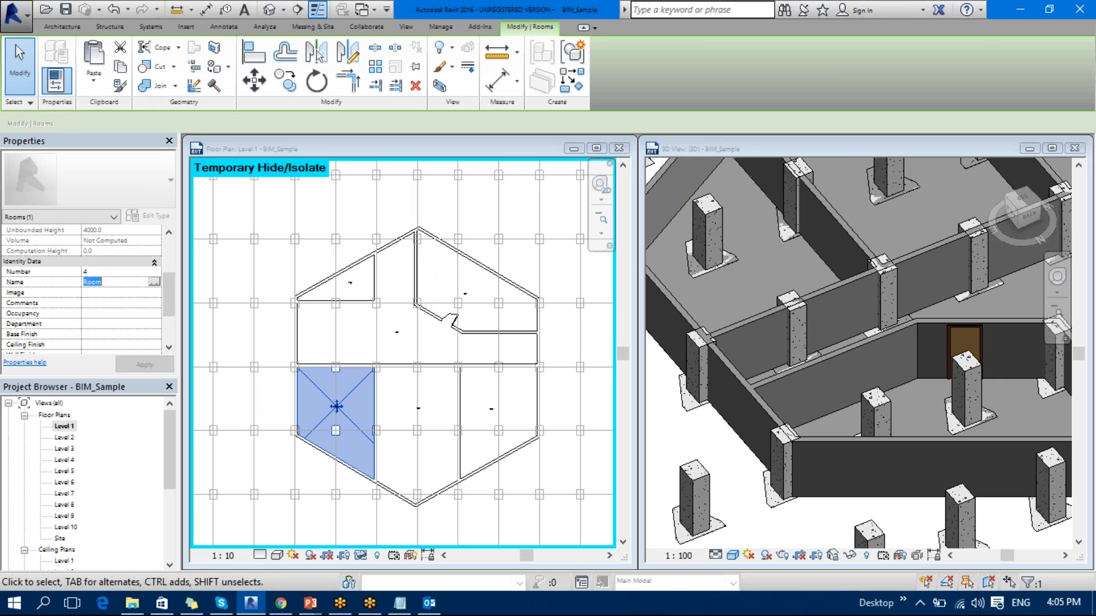
text(Ba)
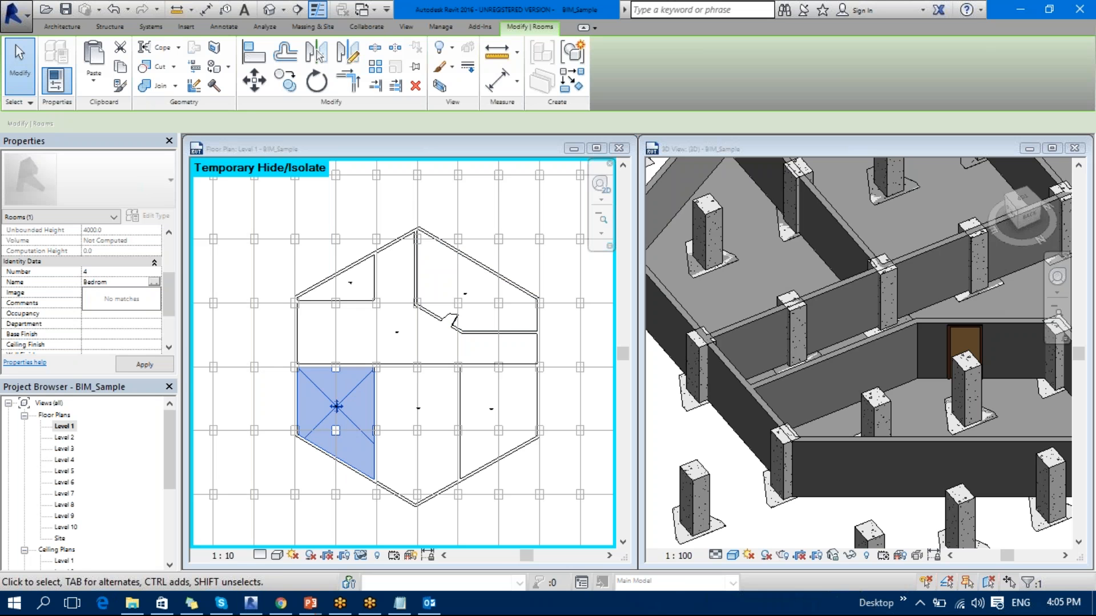
click(418, 410)
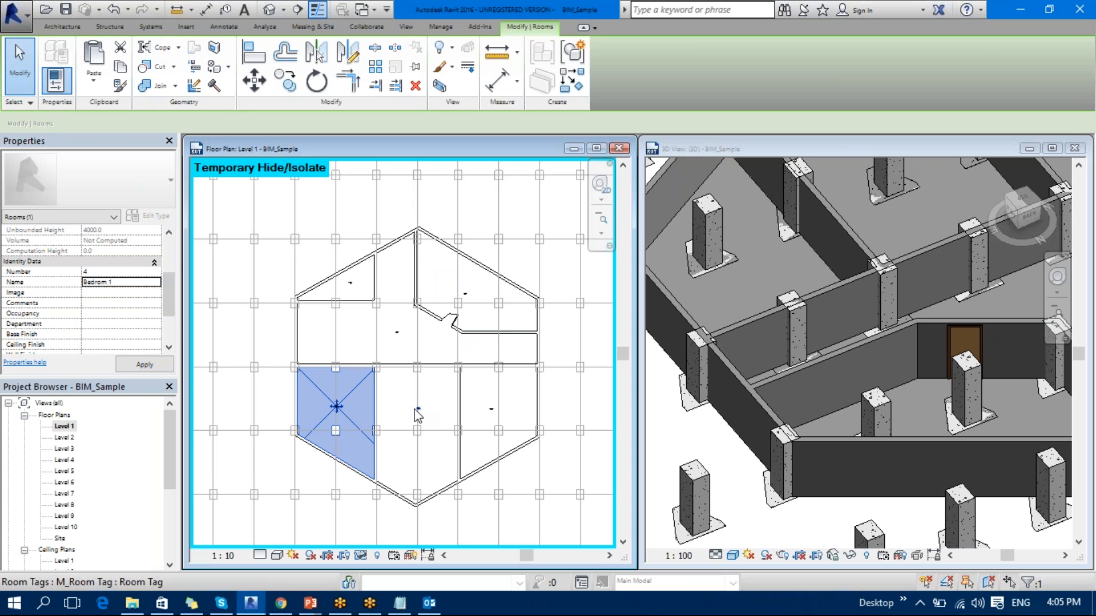
- Name the lower-middle room Master Room
click(418, 408)
click(135, 282)
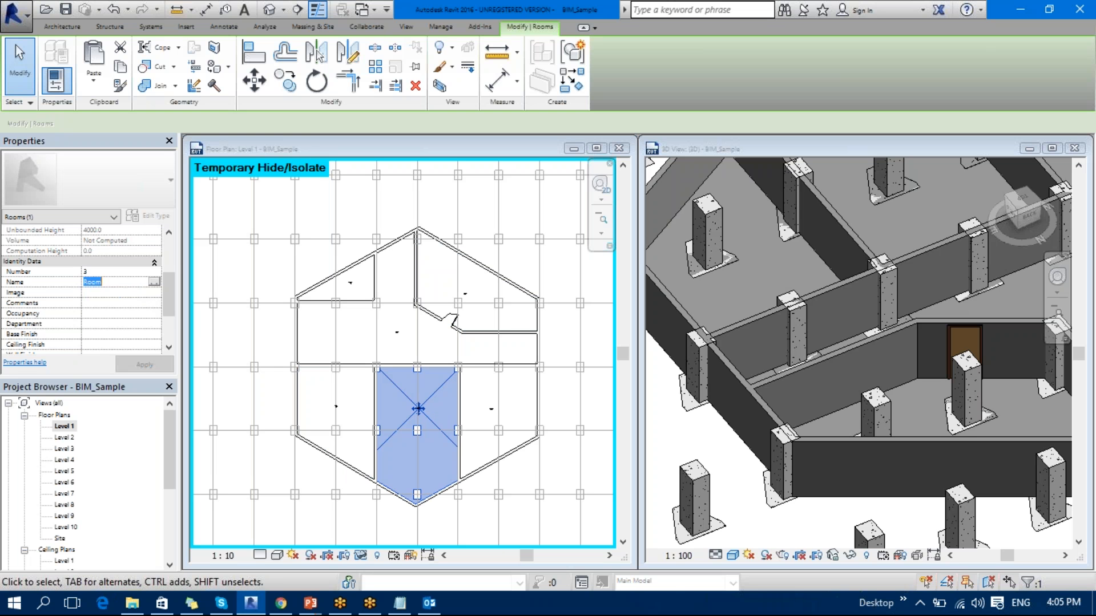
text(Master)
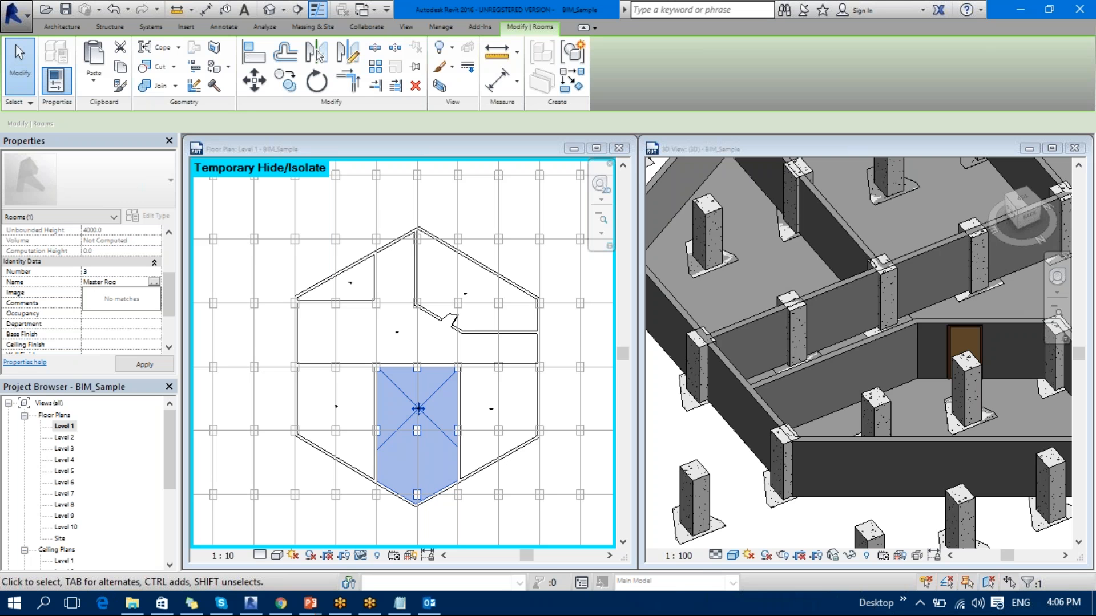
- Name the lower-right room Laundry Room and clear the selection
click(516, 394)
click(135, 282)
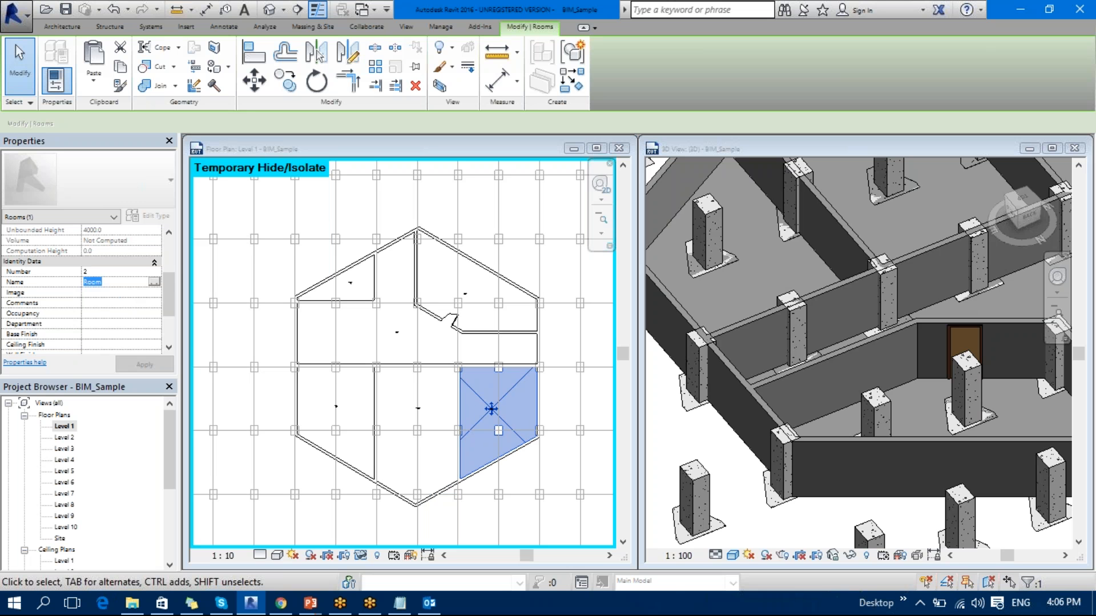
text(Laundry)
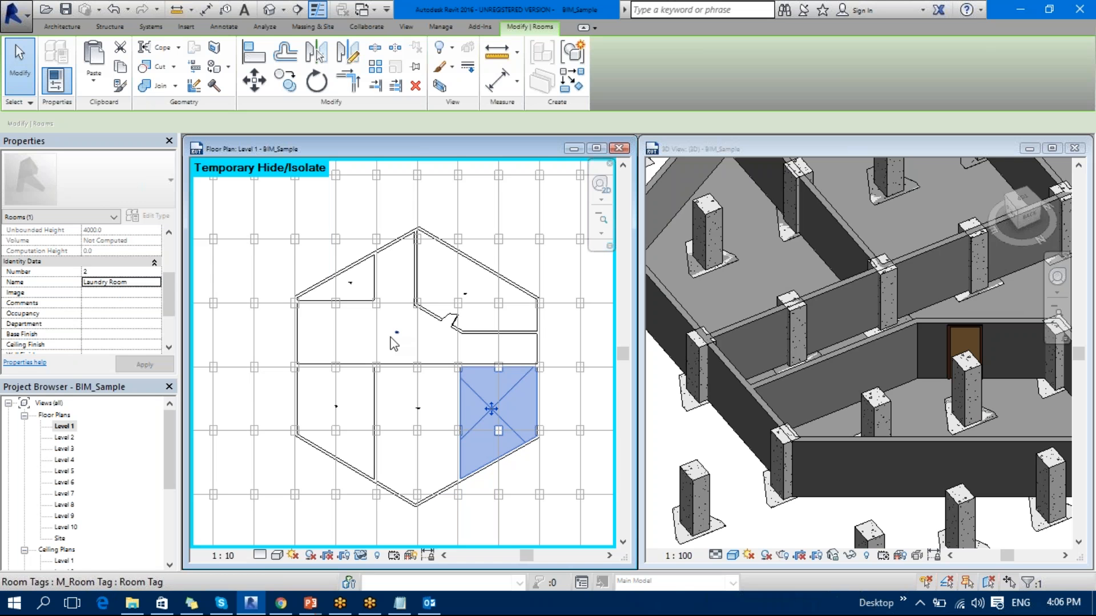
click(404, 359)
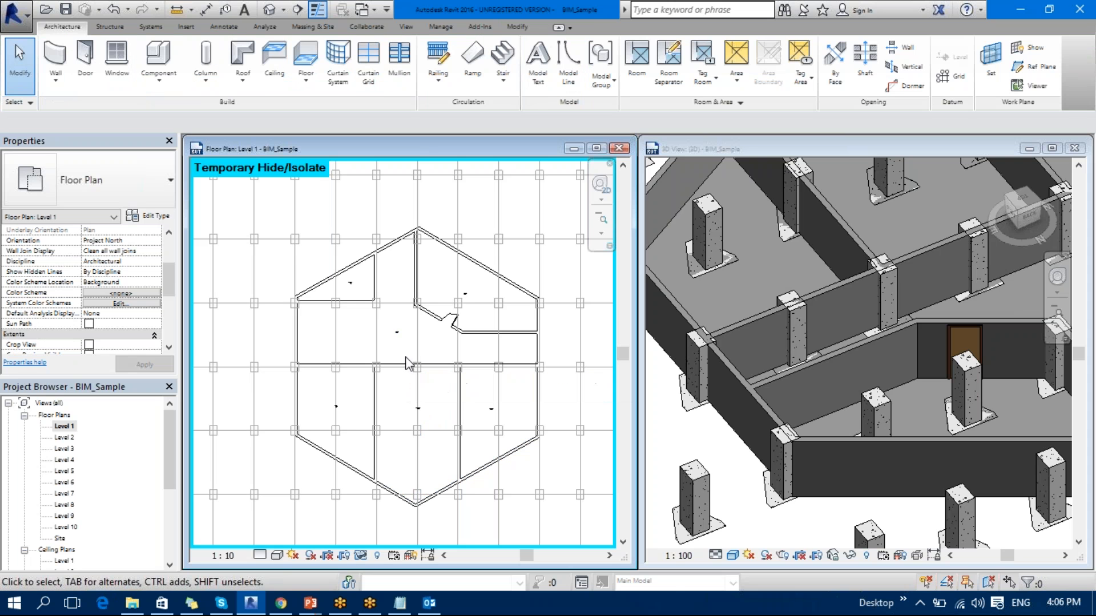
- Start a new Schedule/Quantities and look through the Structure categories for rooms
click(410, 26)
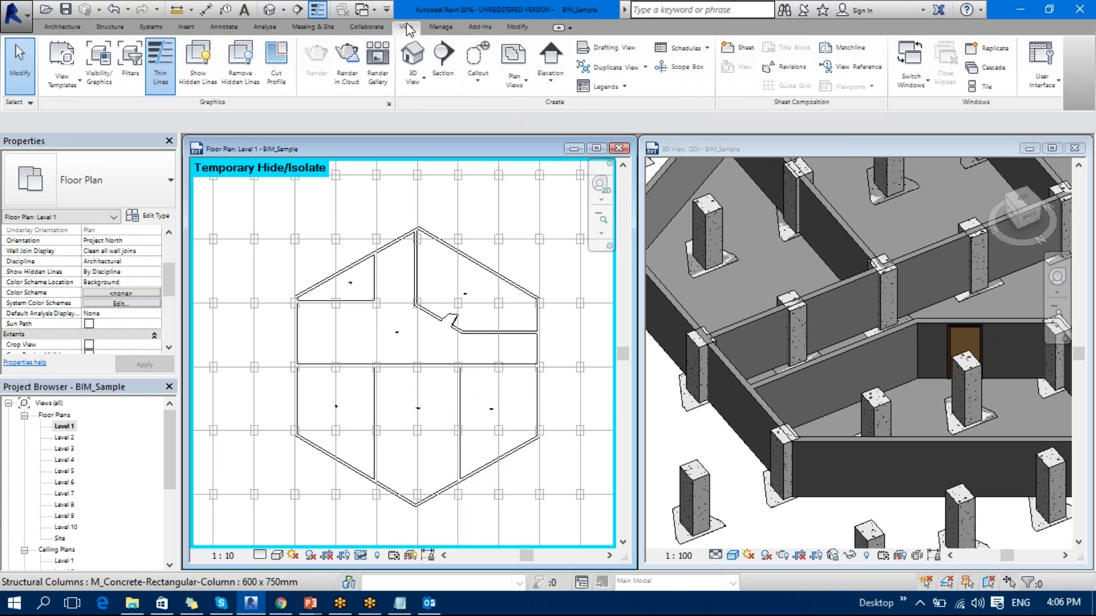
click(706, 49)
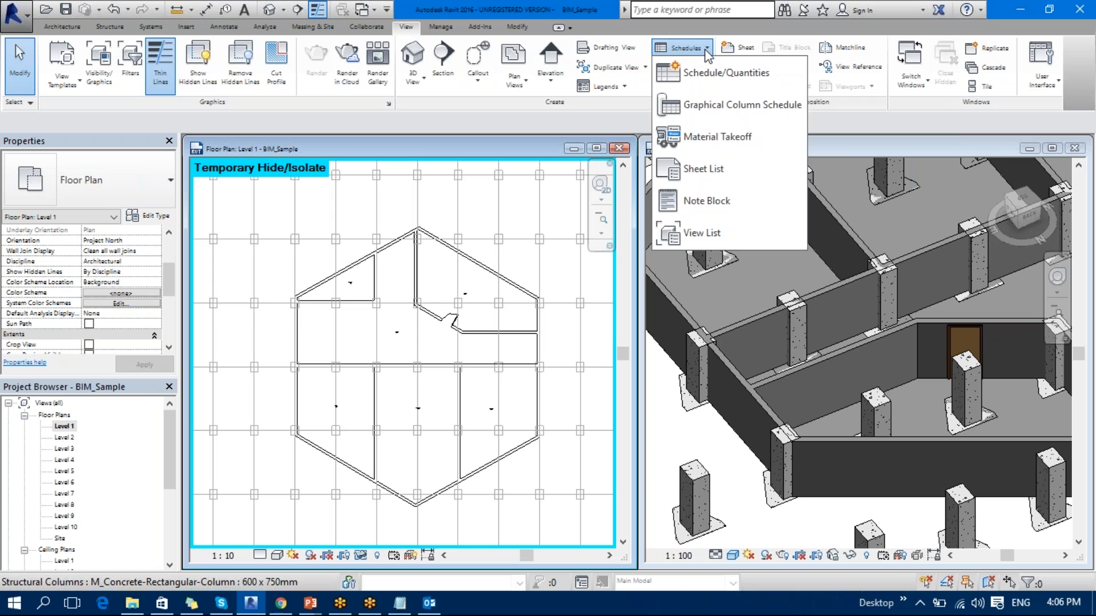
click(734, 76)
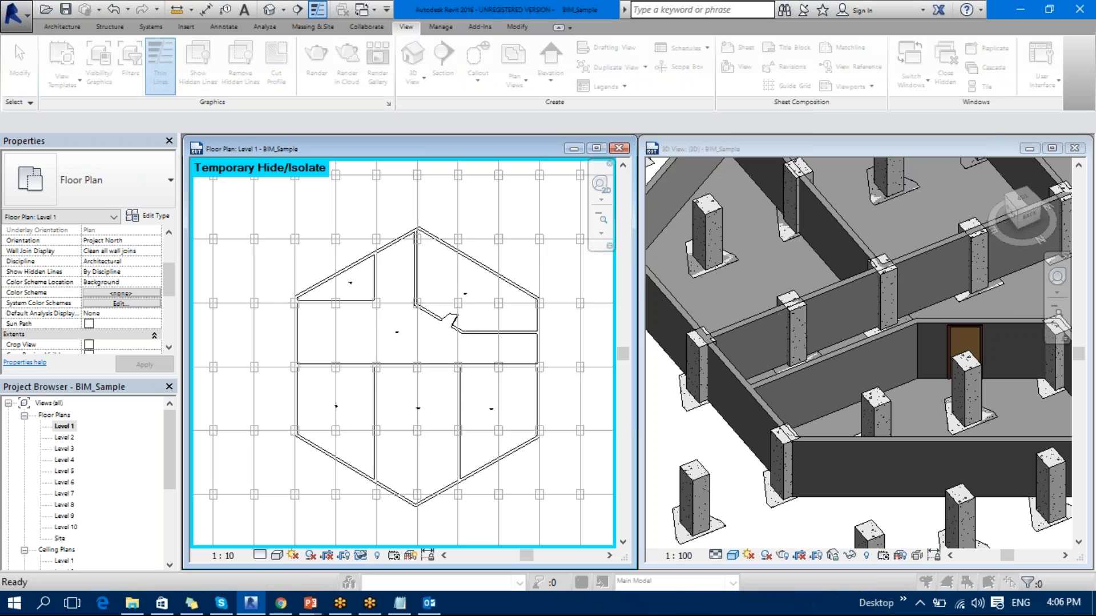
drag(522, 250, 523, 290)
click(420, 314)
scroll(425, 317, down, 1)
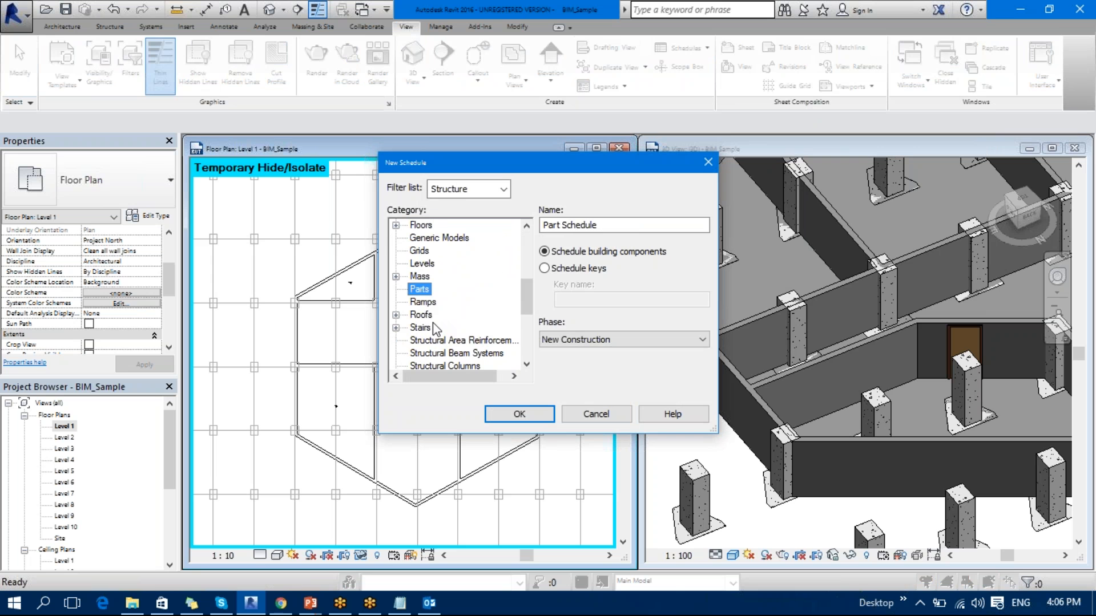
scroll(436, 315, down, 2)
scroll(437, 320, down, 4)
scroll(438, 321, up, 1)
scroll(439, 322, up, 2)
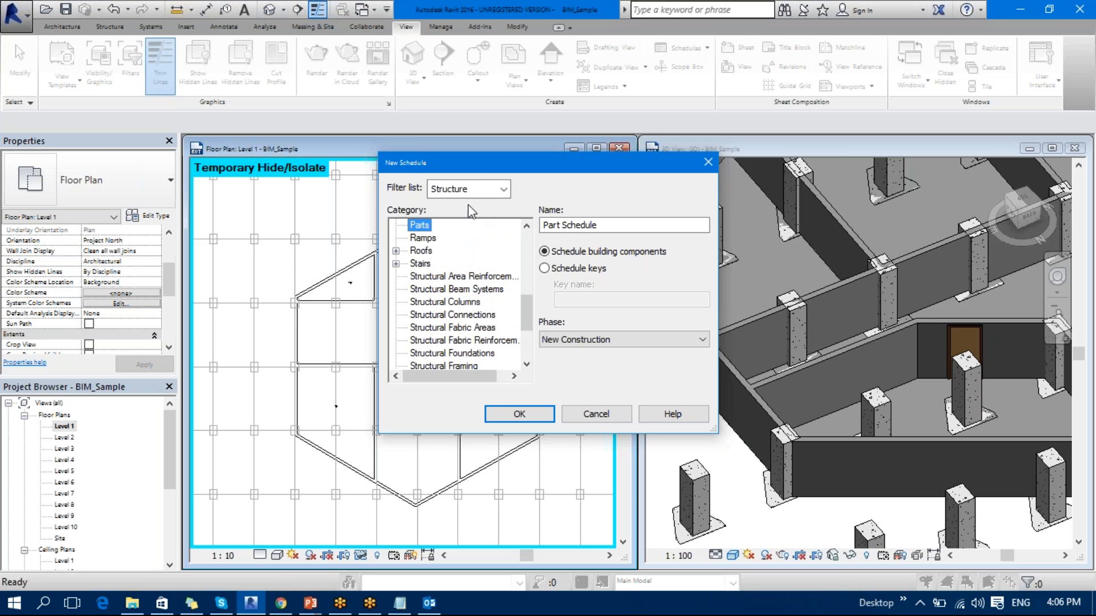
- Include Architecture in the category filter and create a Room Schedule of building components for the New Construction phase
click(502, 189)
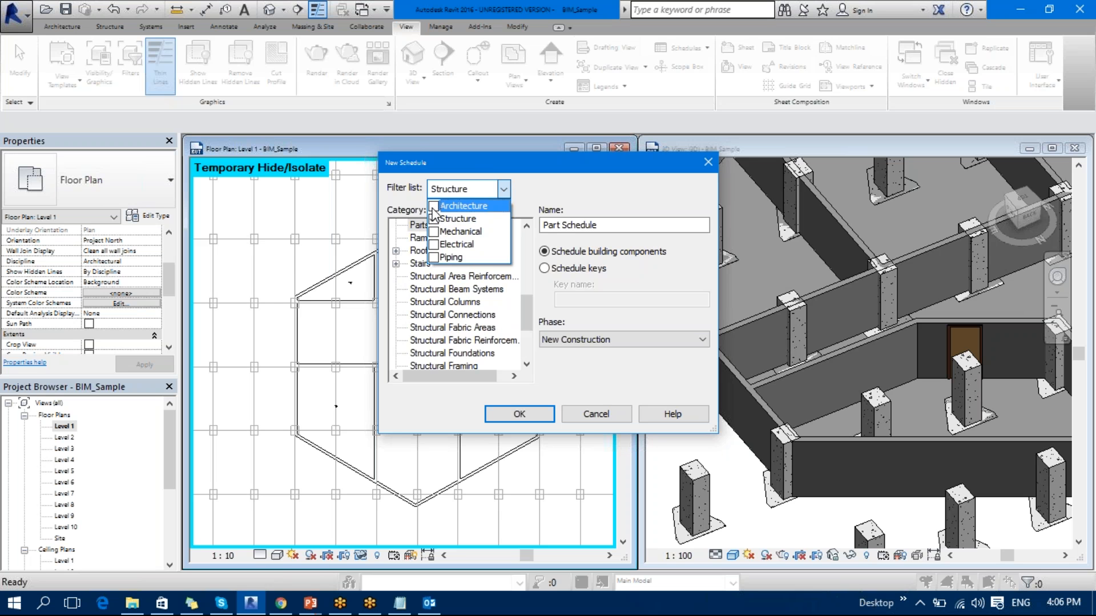
click(433, 207)
click(526, 241)
drag(525, 241, 526, 323)
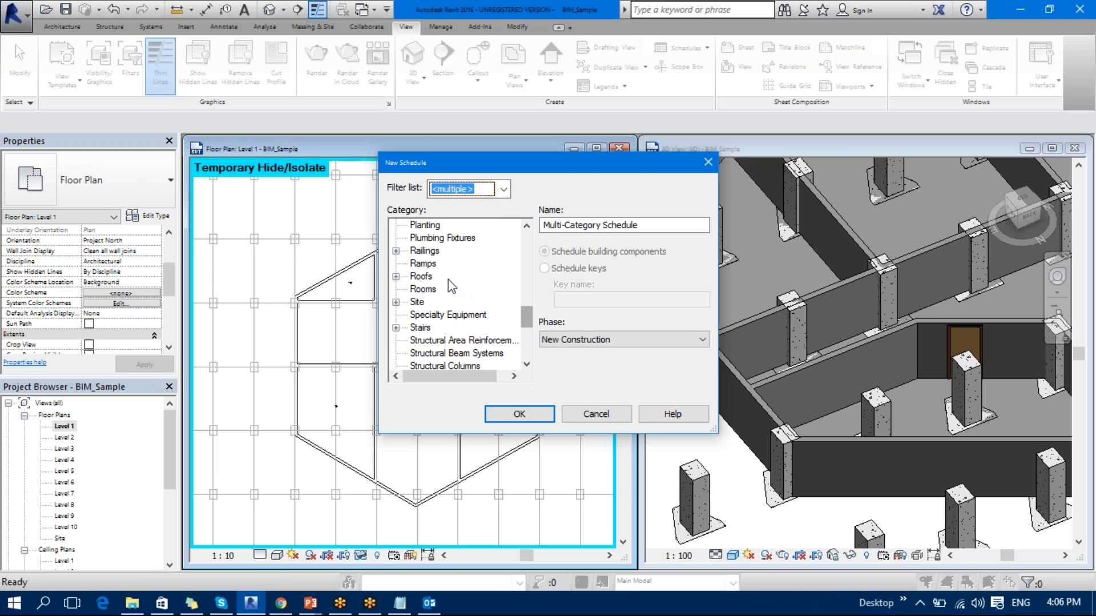
click(425, 252)
click(431, 265)
click(429, 289)
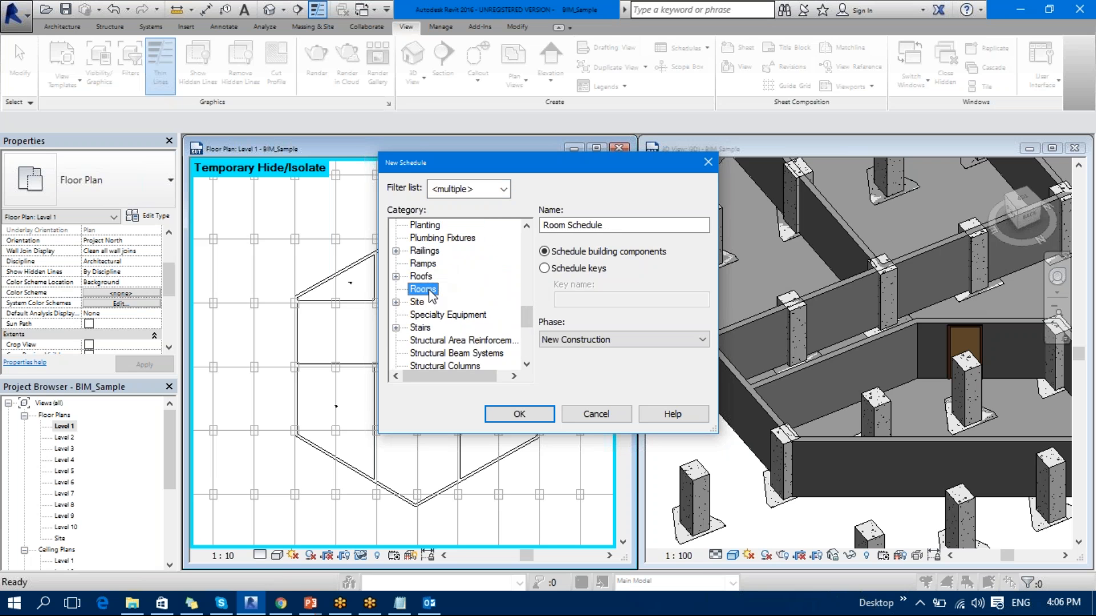
click(540, 410)
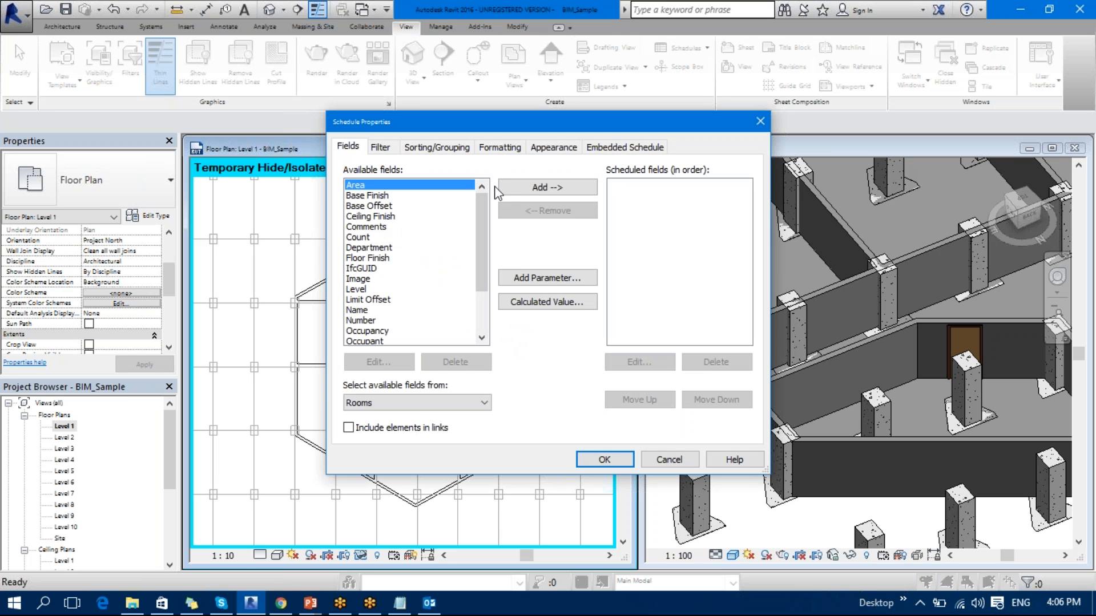
- Add the Area, Level, Name and Number fields to the room schedule
click(538, 188)
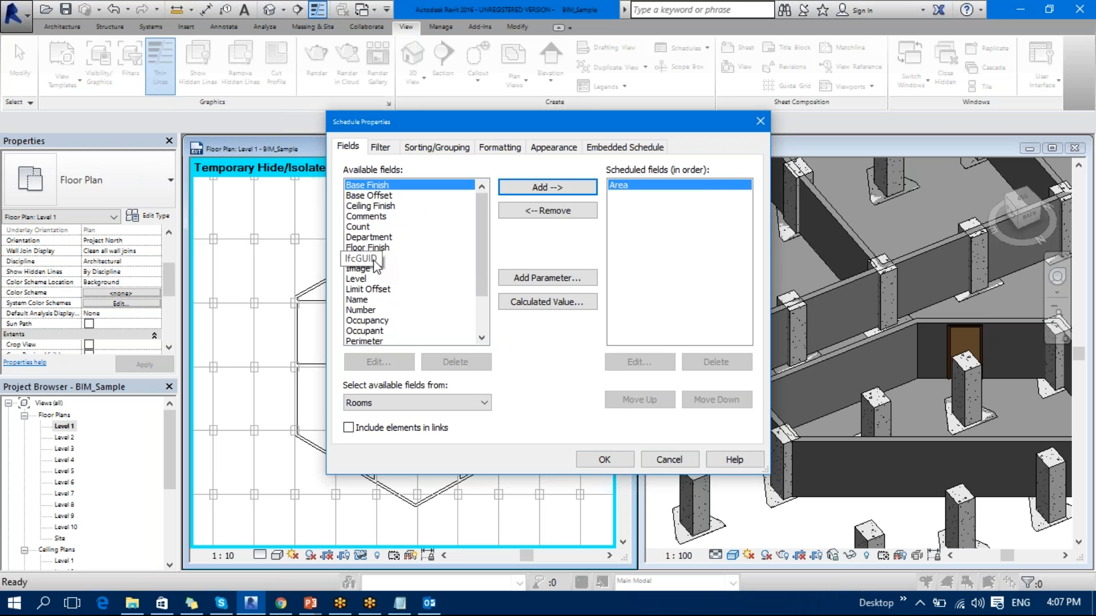
click(372, 280)
click(517, 189)
click(392, 289)
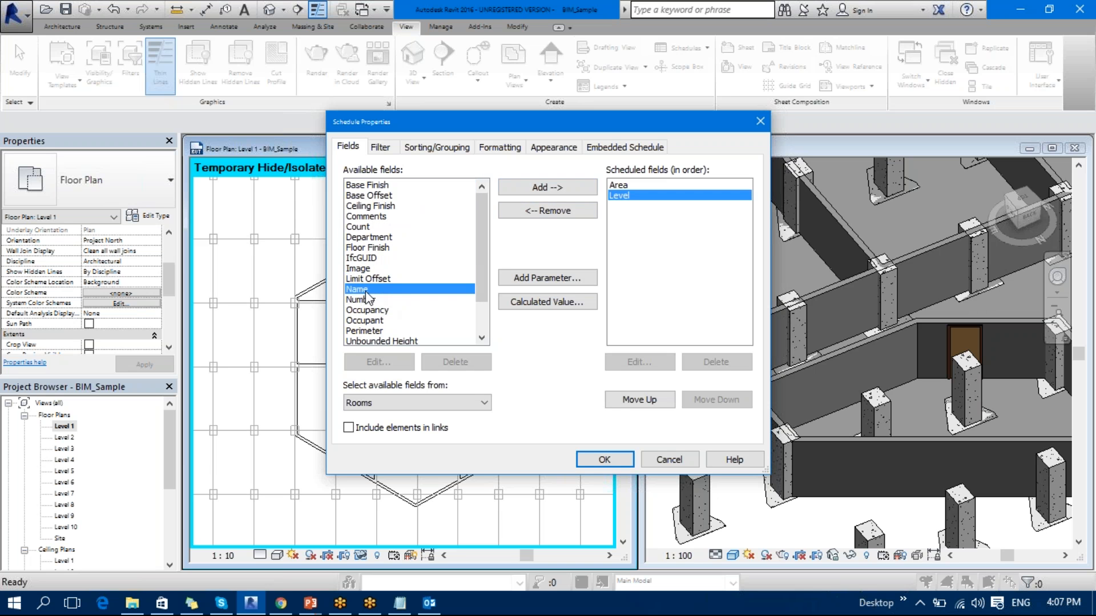
click(537, 188)
click(544, 189)
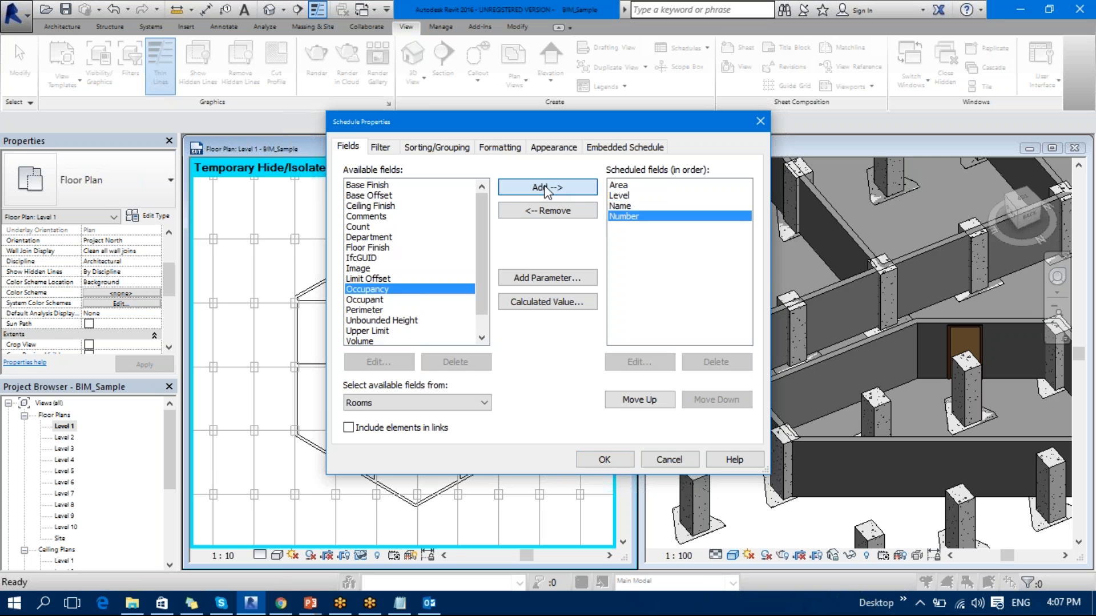
- Add the Perimeter and Volume fields to the room schedule
click(371, 310)
click(547, 187)
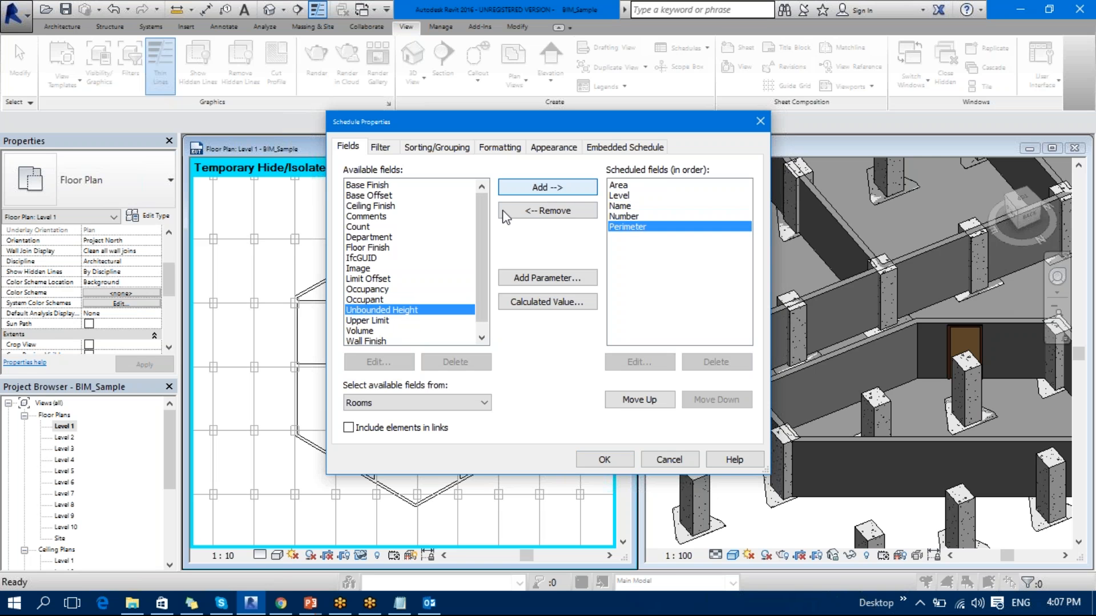
click(373, 330)
click(556, 186)
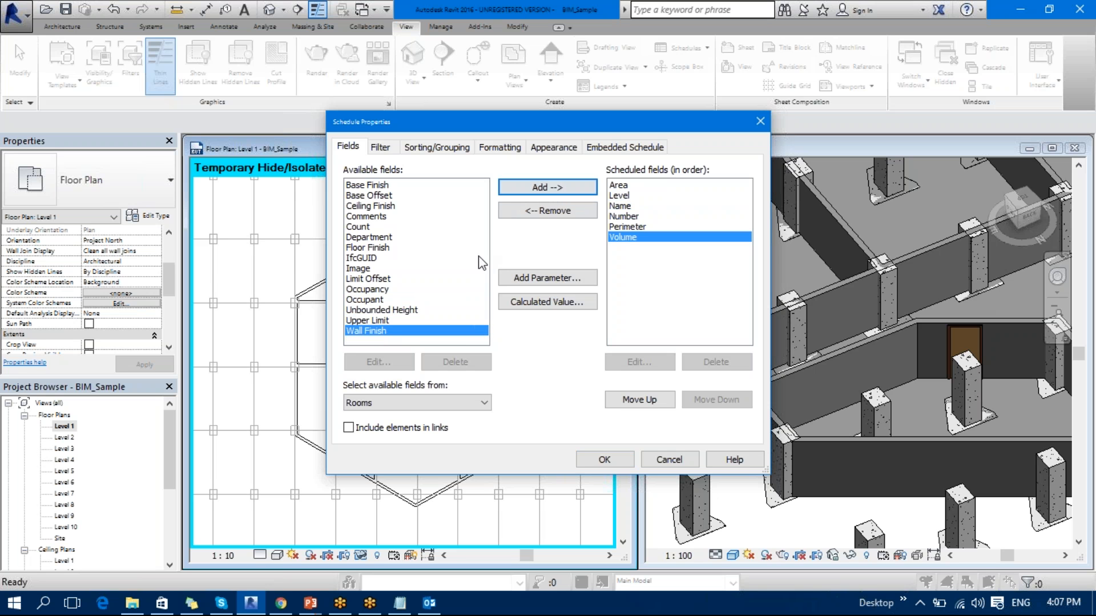
- Reorder the scheduled fields so Name comes first and Number second, and create the room schedule
click(625, 227)
click(630, 206)
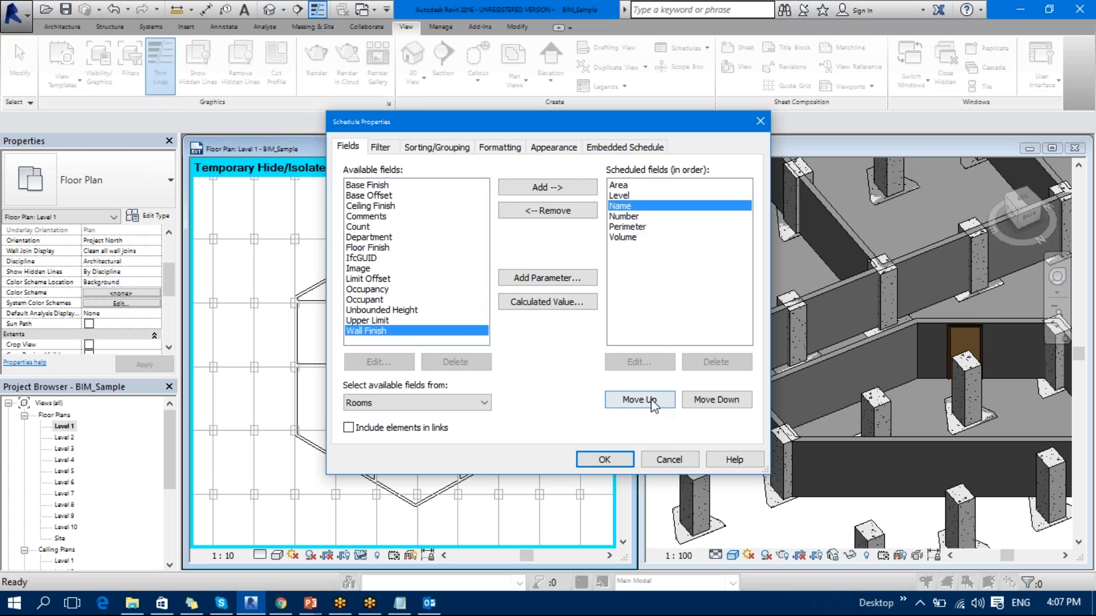
click(650, 401)
click(656, 399)
click(627, 206)
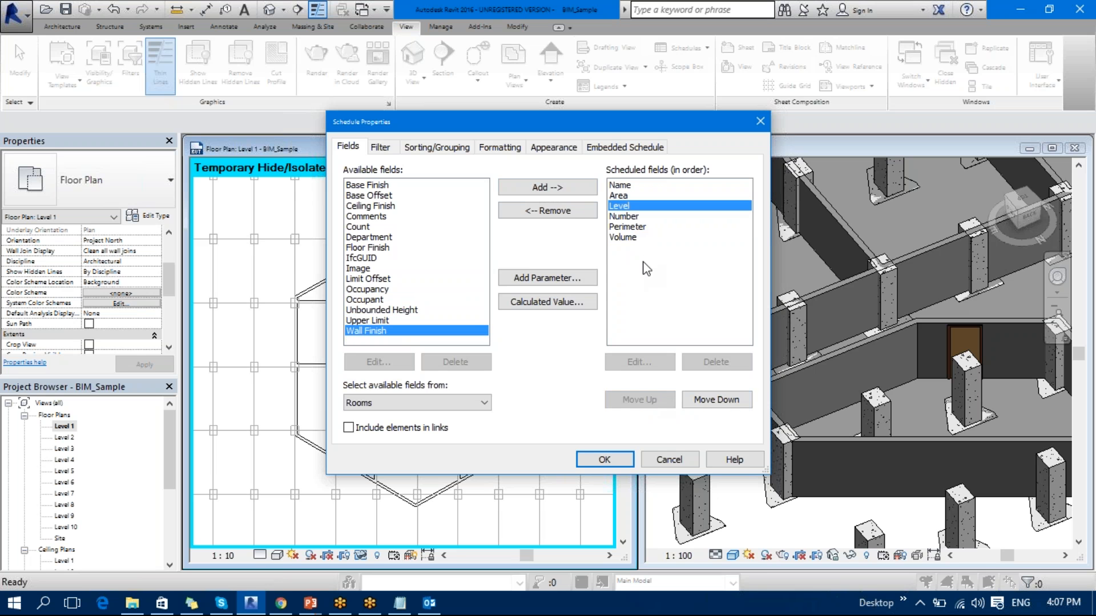
click(631, 217)
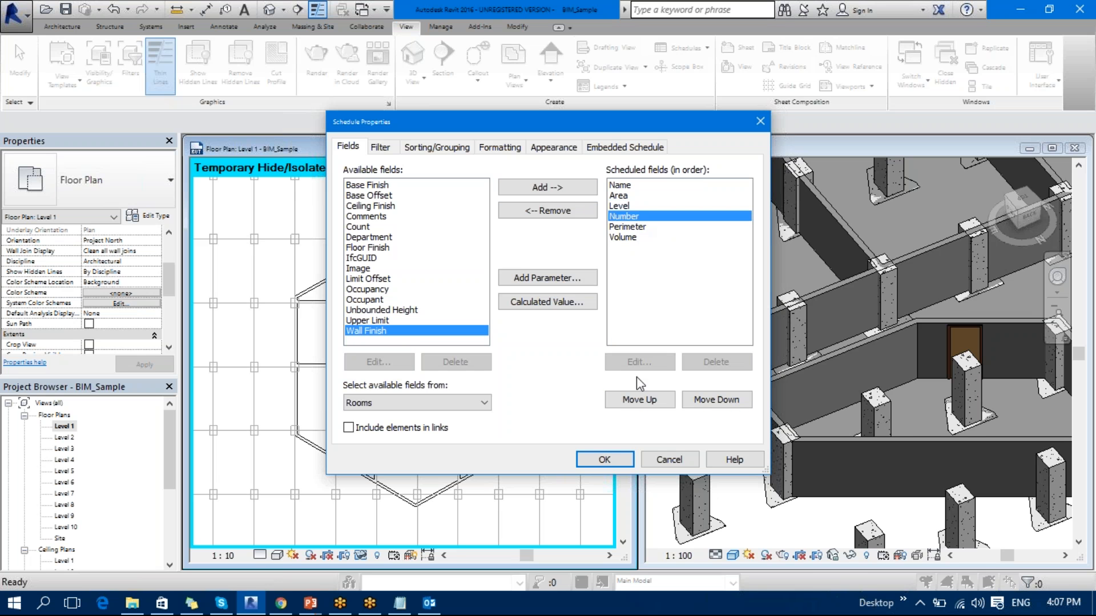
click(638, 399)
click(638, 399)
click(622, 460)
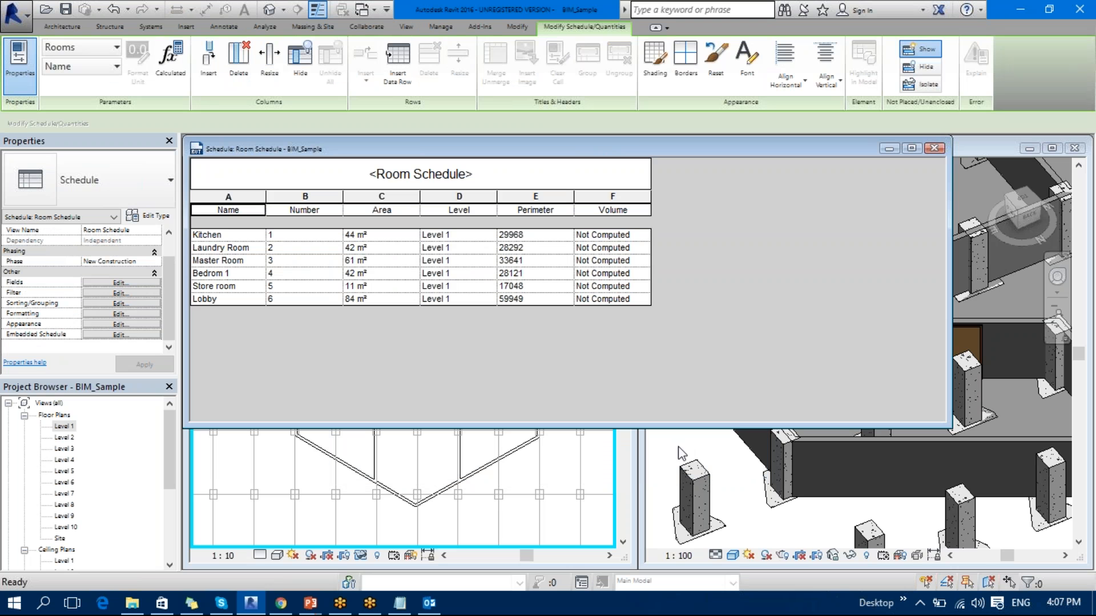
- Close the 3D view, then resize and move the room schedule window beside the Level 1 floor plan
click(816, 498)
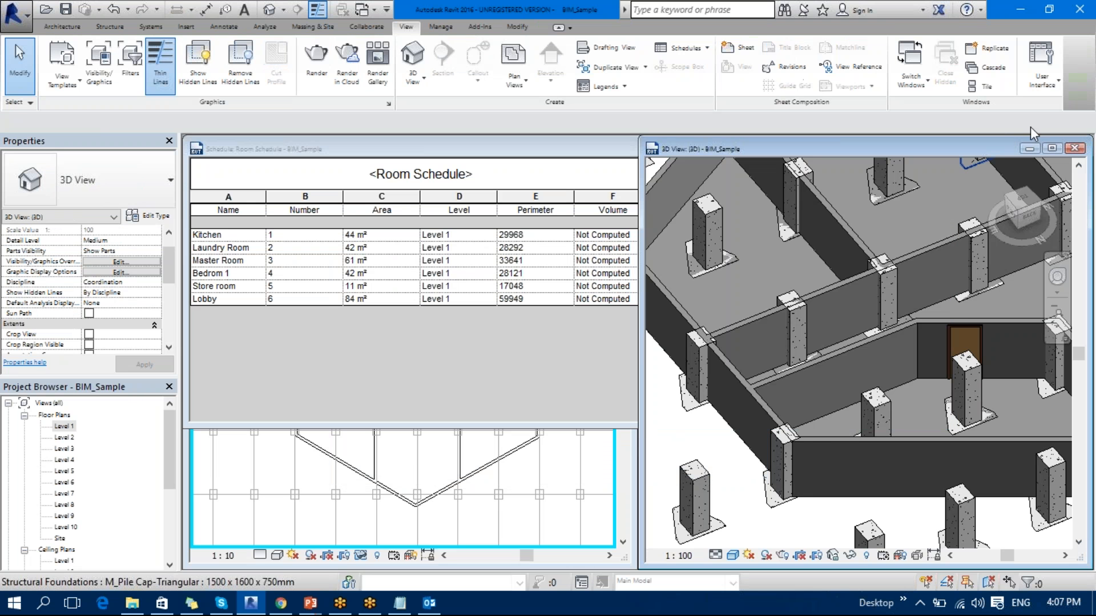
click(1074, 148)
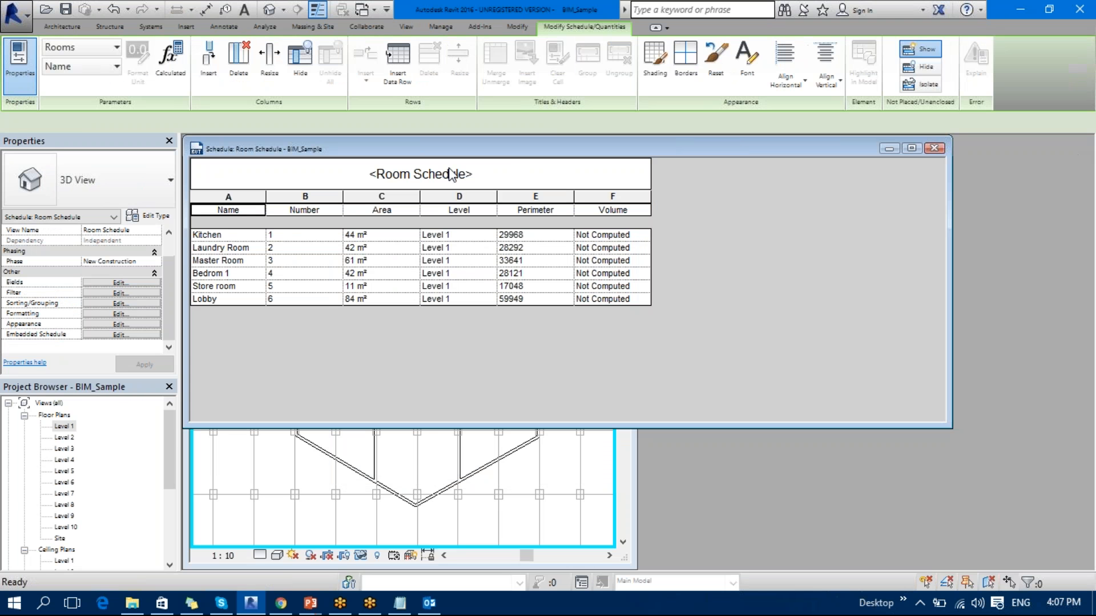
drag(513, 148, 669, 190)
drag(790, 192, 637, 174)
drag(949, 447, 655, 448)
drag(509, 181, 968, 178)
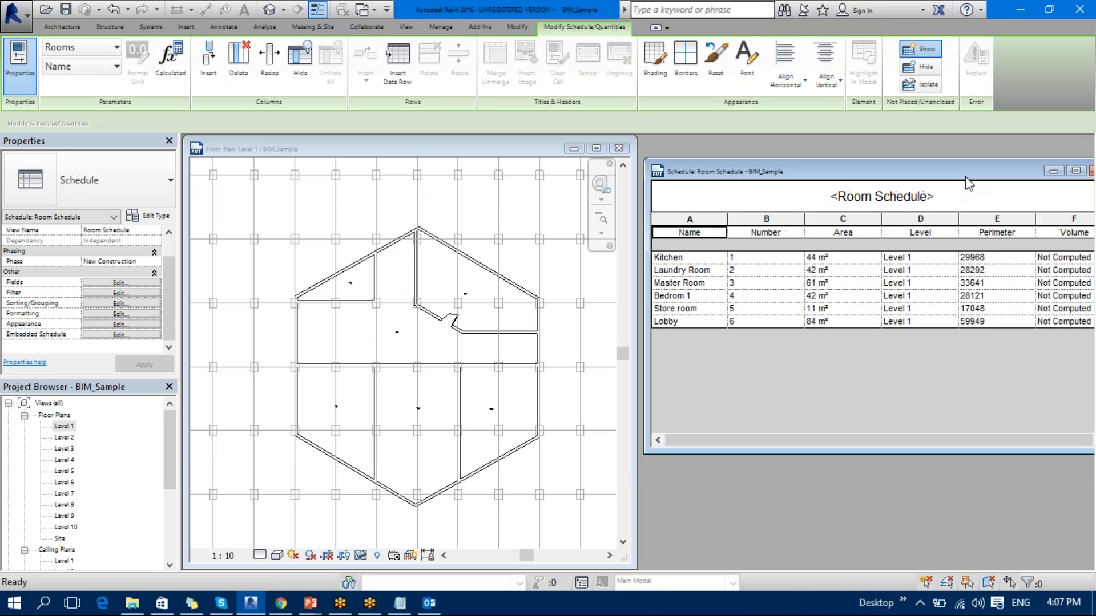
- Copy the Generic 150mm floor on Level 1 and paste it aligned to Level 2
click(377, 340)
click(401, 288)
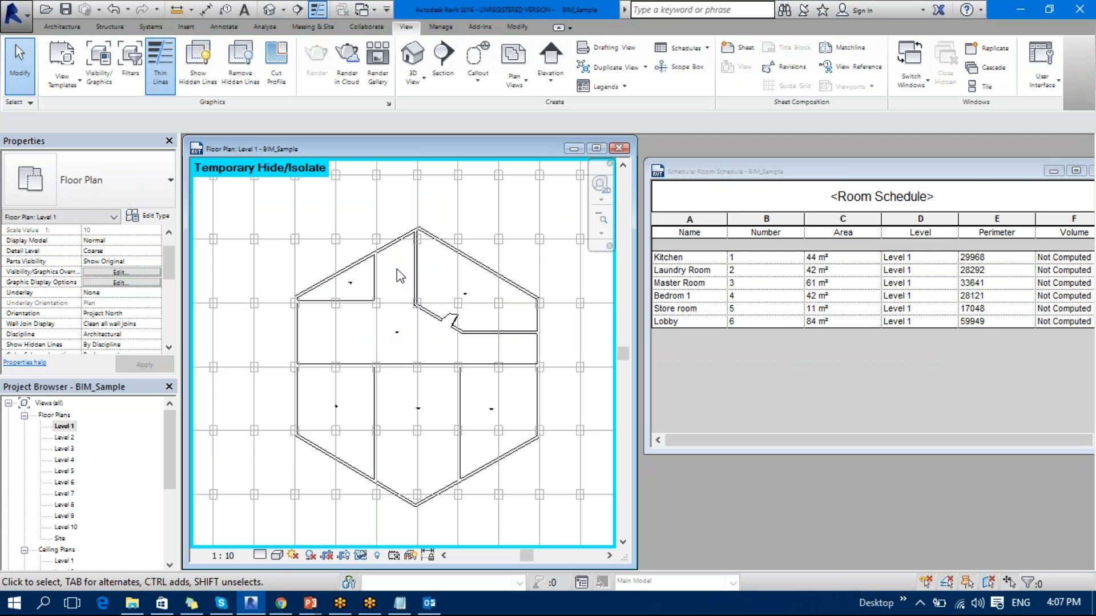
key(Tab)
key(Tab)
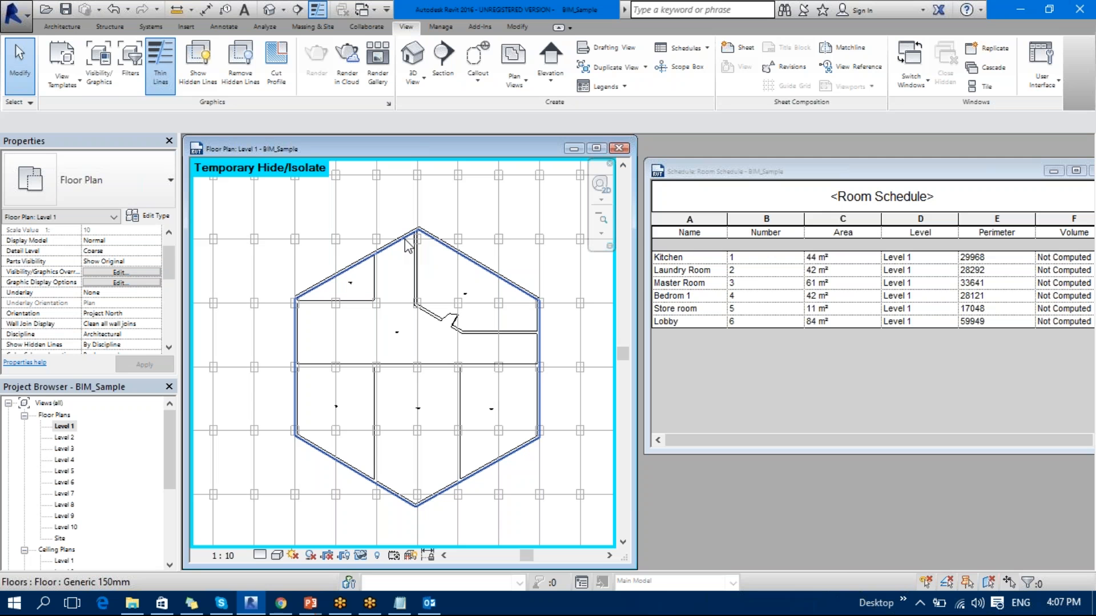
click(409, 245)
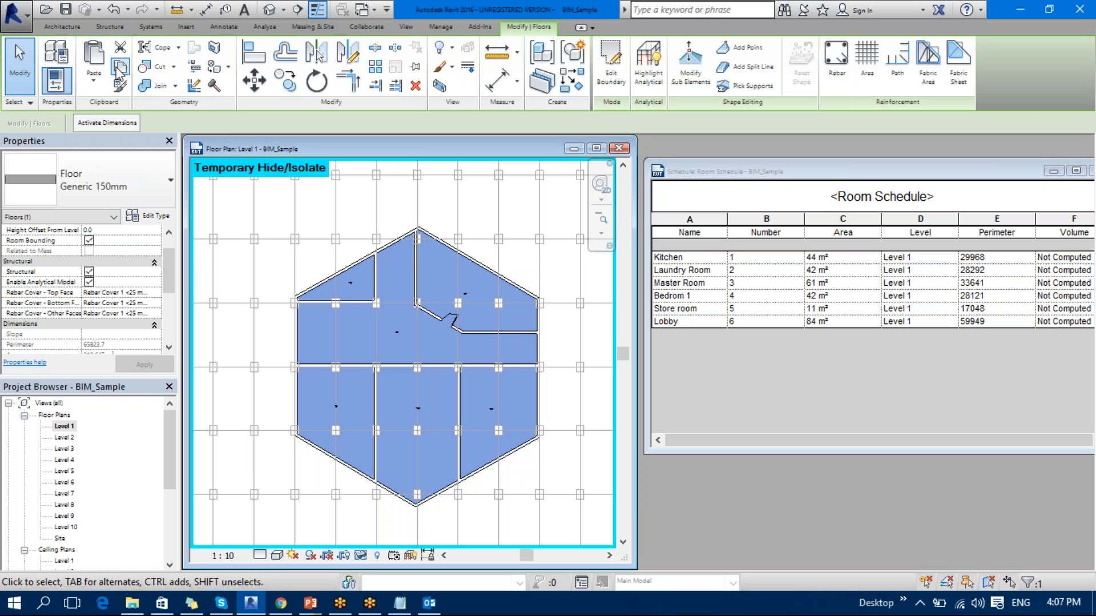
click(95, 82)
click(140, 159)
click(470, 205)
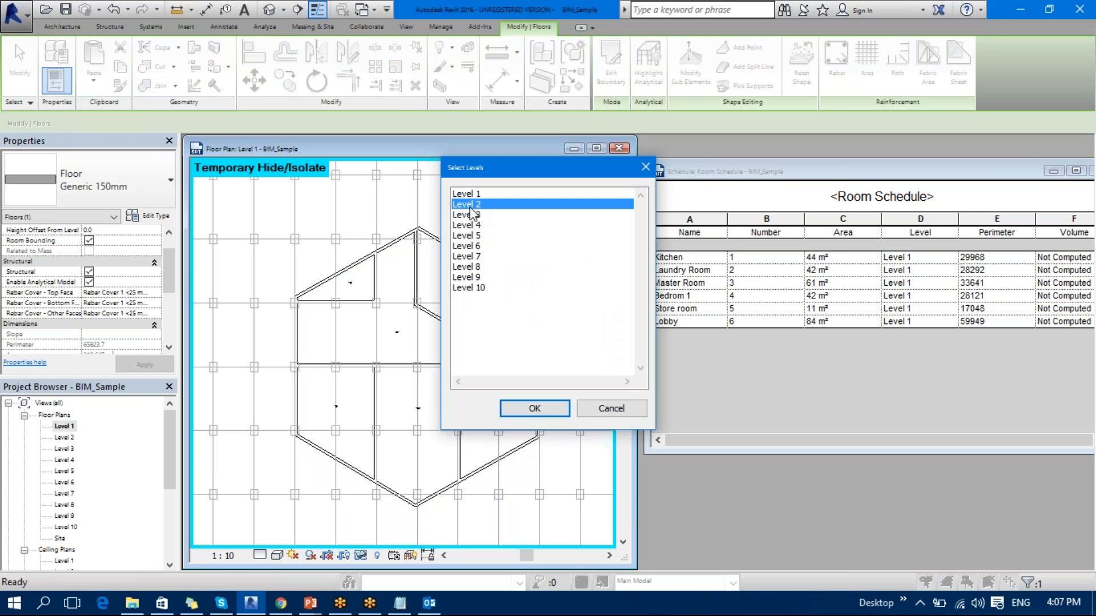
click(535, 408)
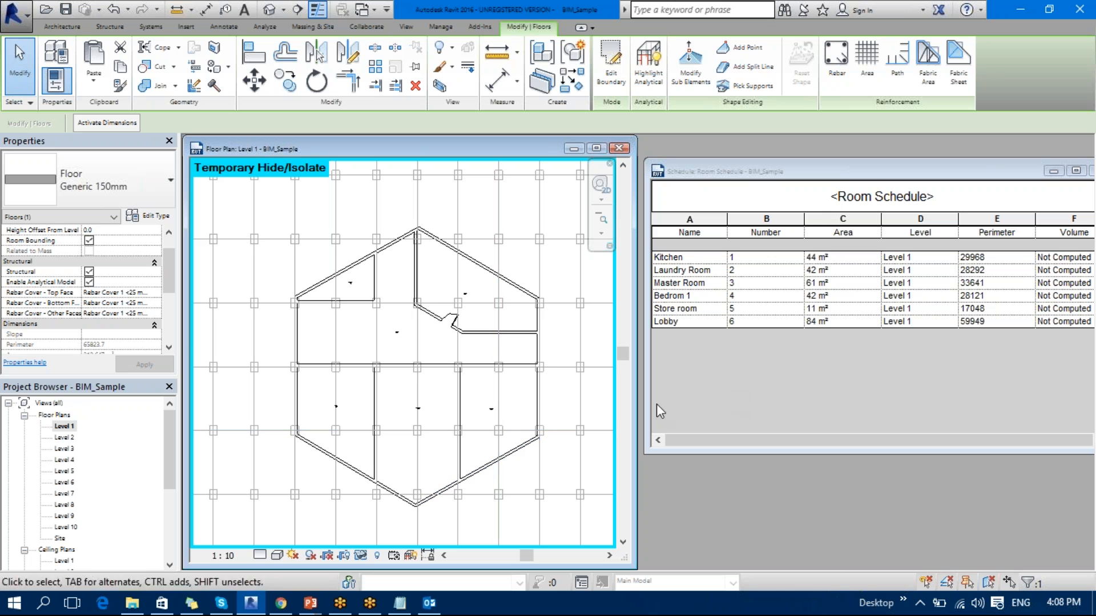
click(576, 416)
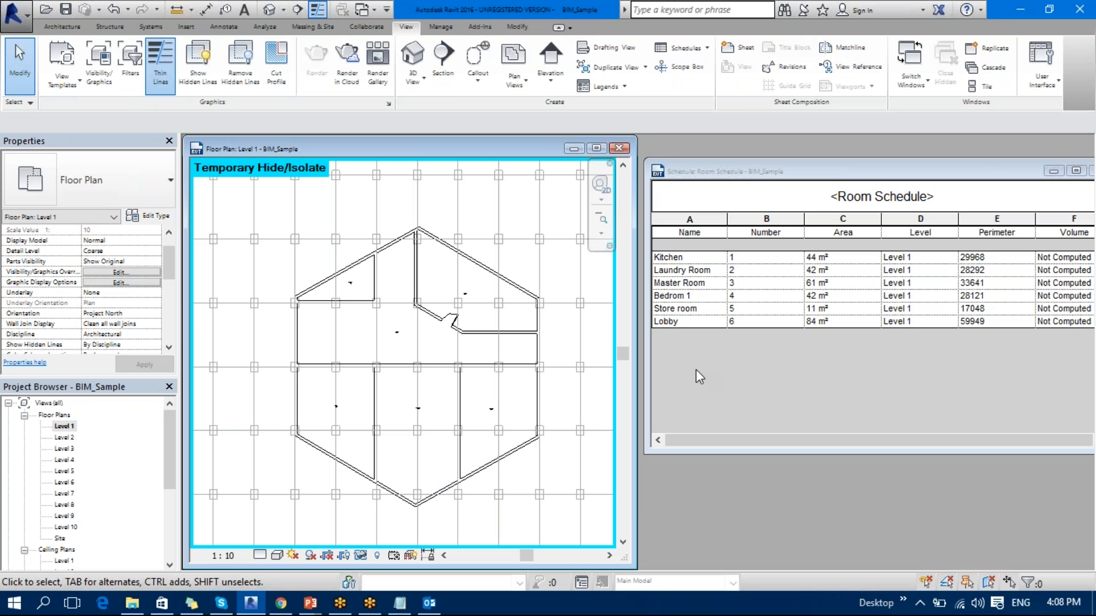
- Examine the constraints, dimensions and identity data of the Laundry Room and the Master Room
click(925, 388)
click(494, 391)
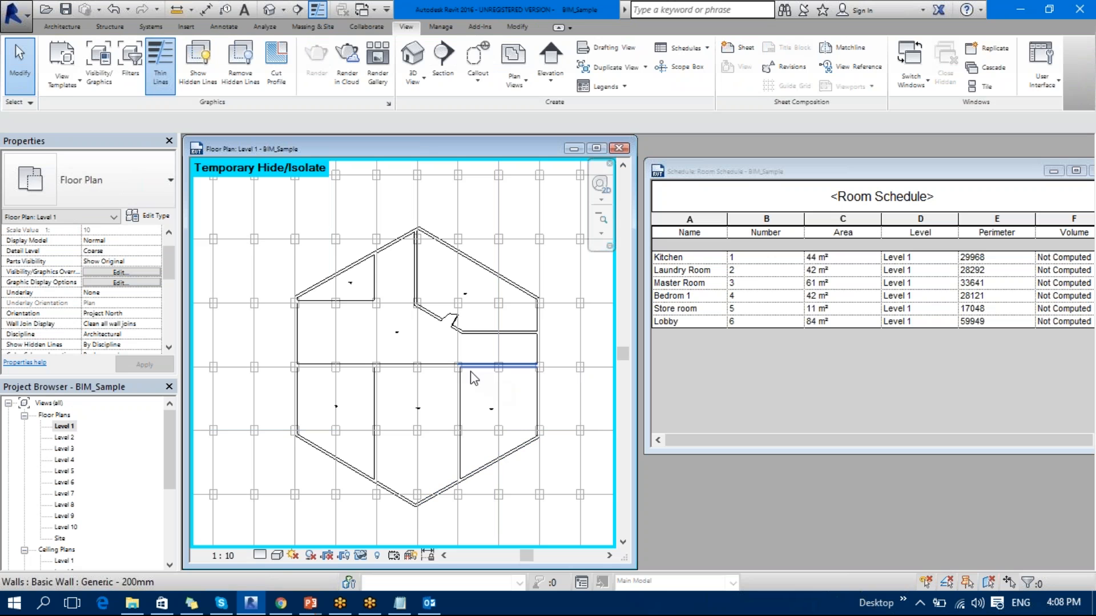
click(471, 394)
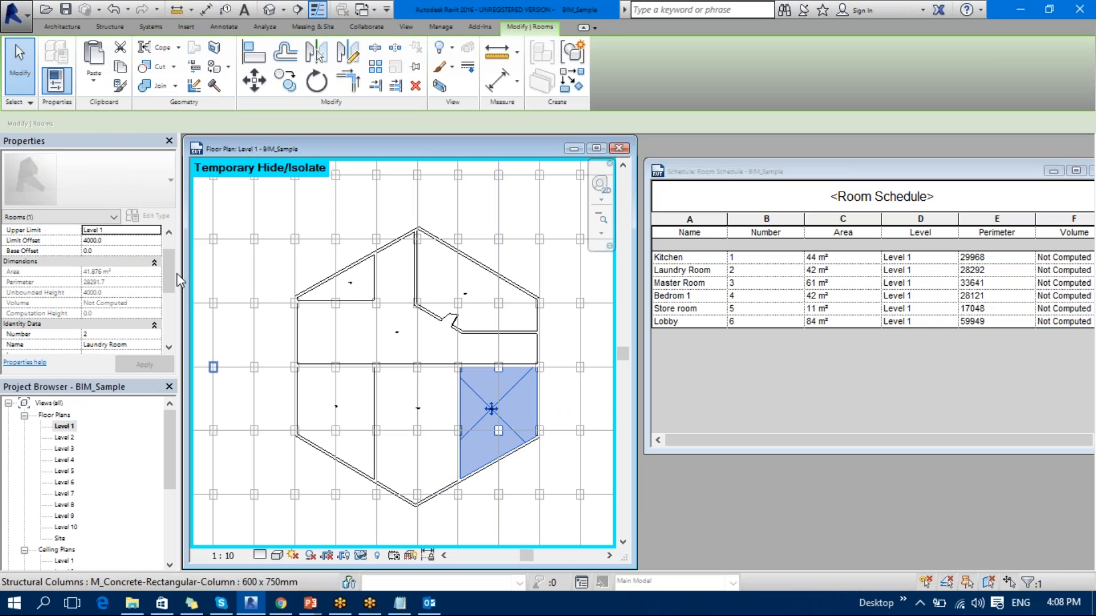
drag(170, 277, 166, 251)
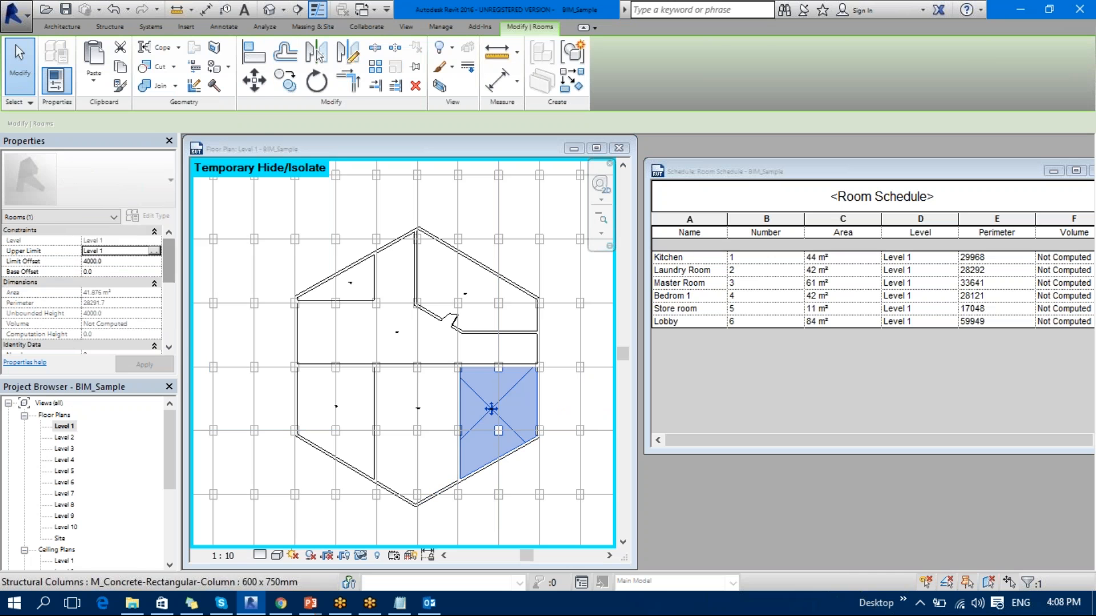
click(402, 398)
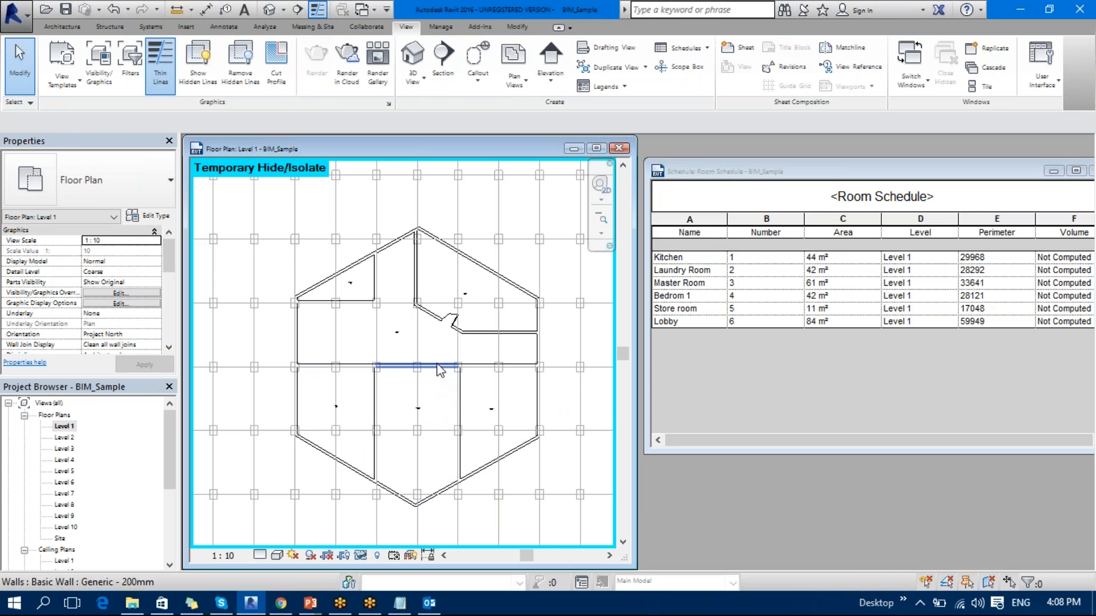
click(439, 396)
click(439, 397)
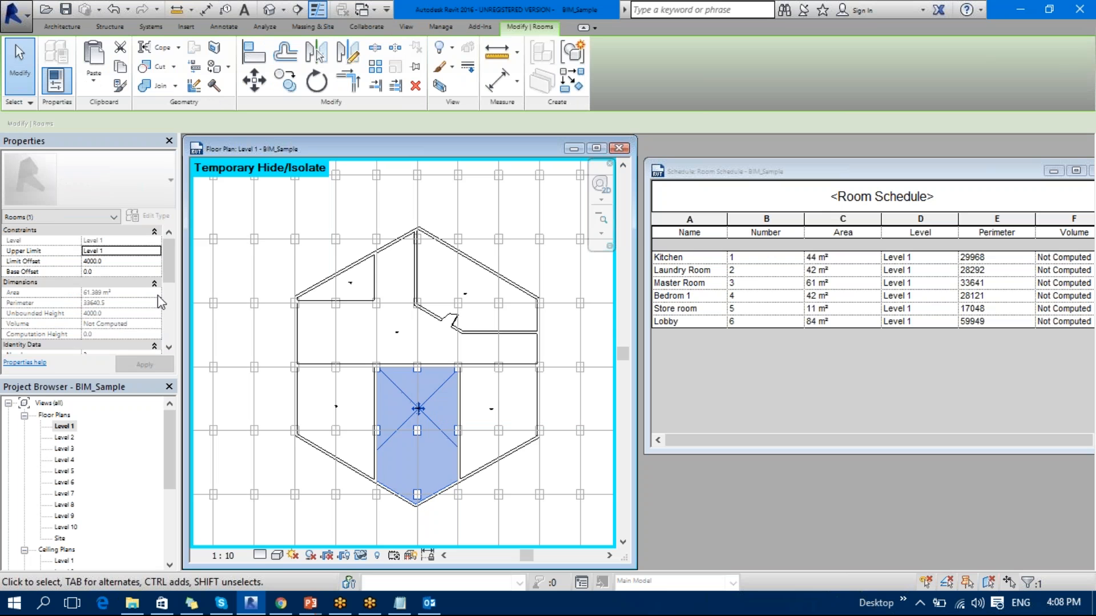
drag(167, 252, 173, 289)
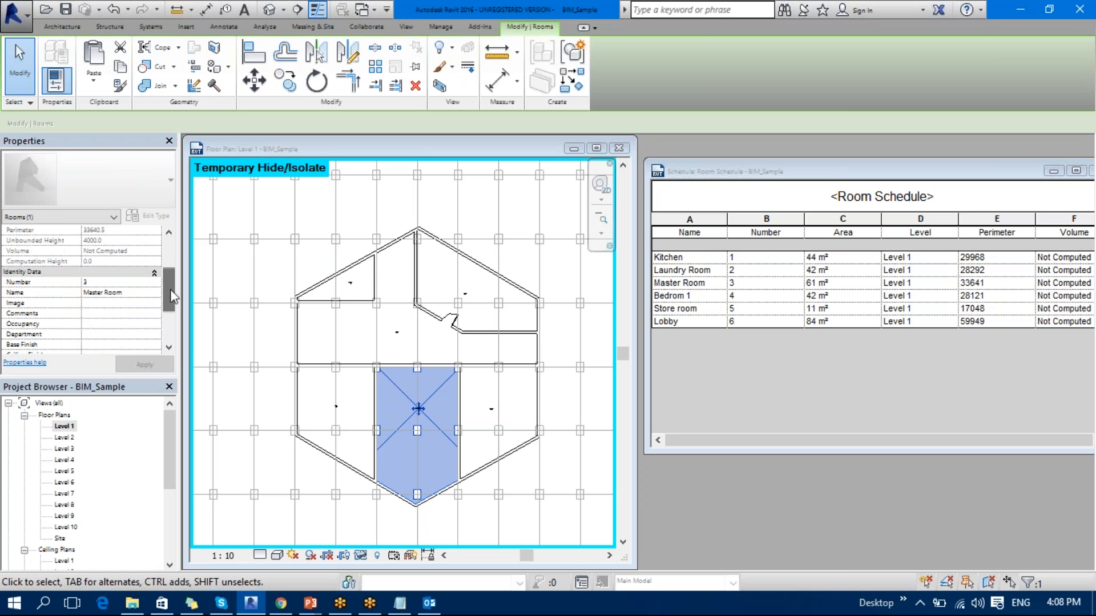
drag(165, 291, 165, 212)
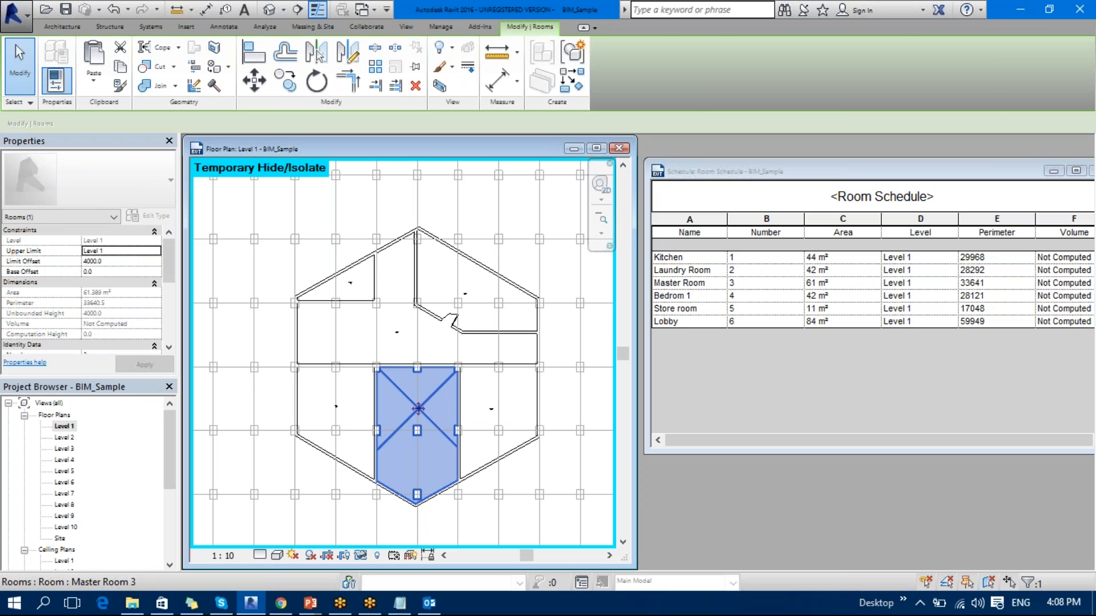
click(716, 394)
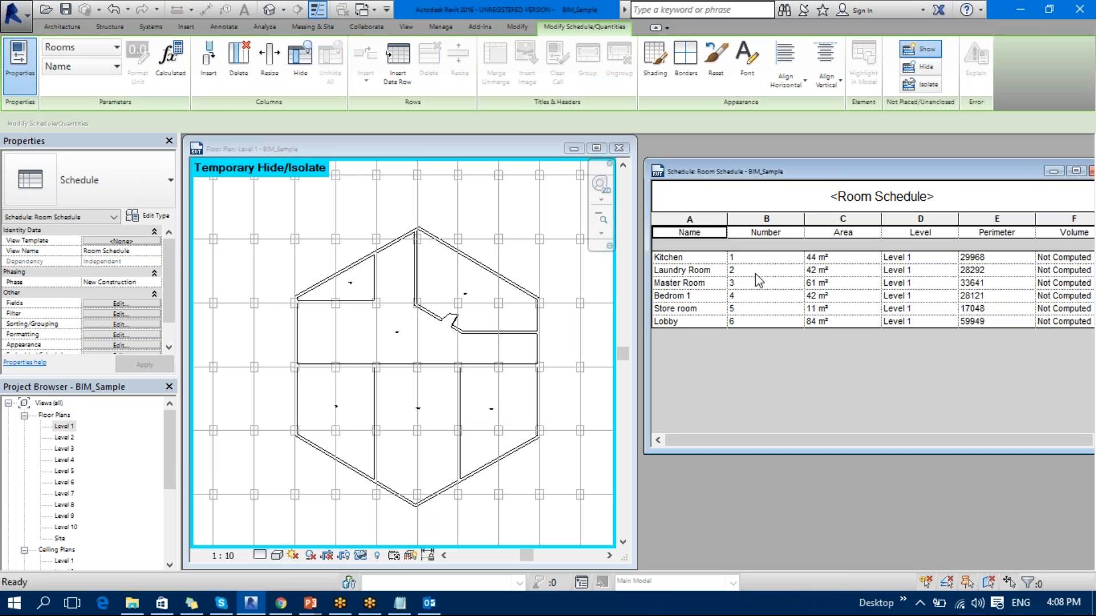
- Pick the schedule rows from Lobby up to Kitchen to locate each room in the Level 1 plan
click(501, 397)
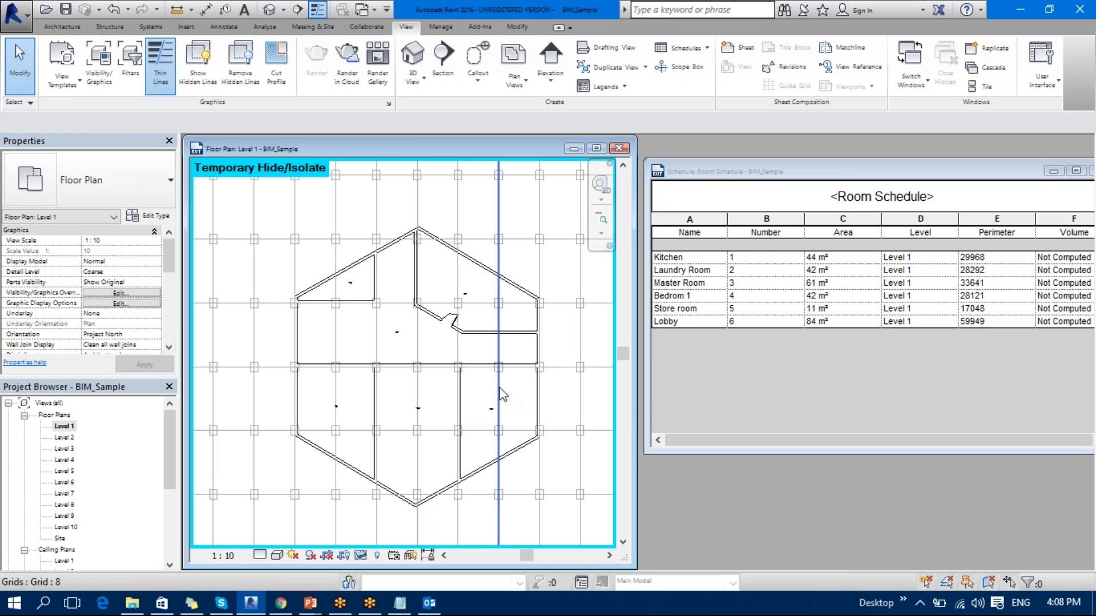
click(520, 388)
click(718, 329)
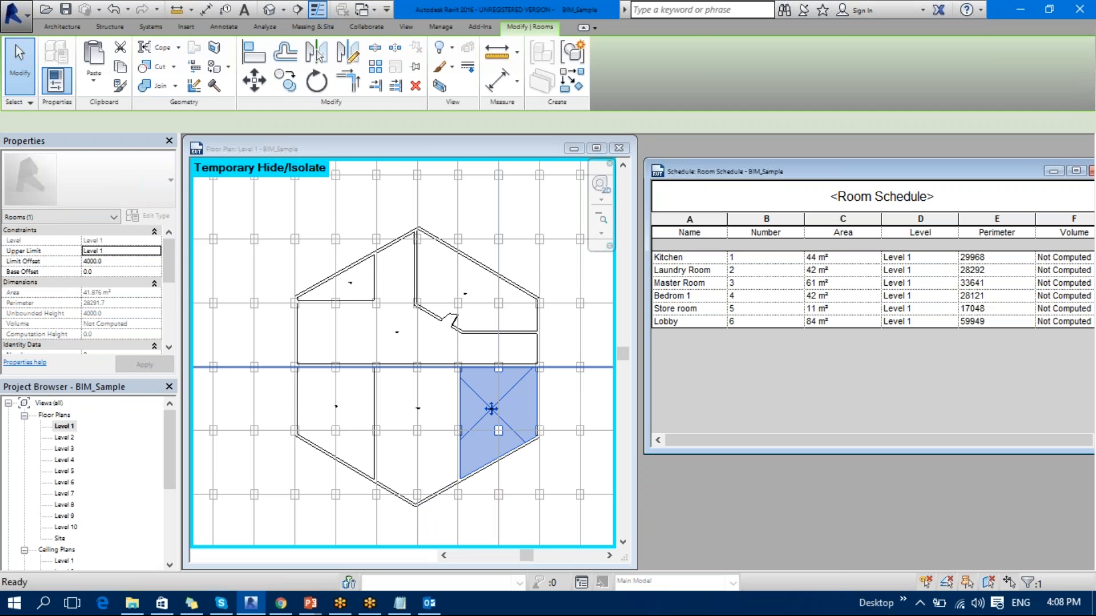
click(690, 322)
click(683, 283)
click(682, 270)
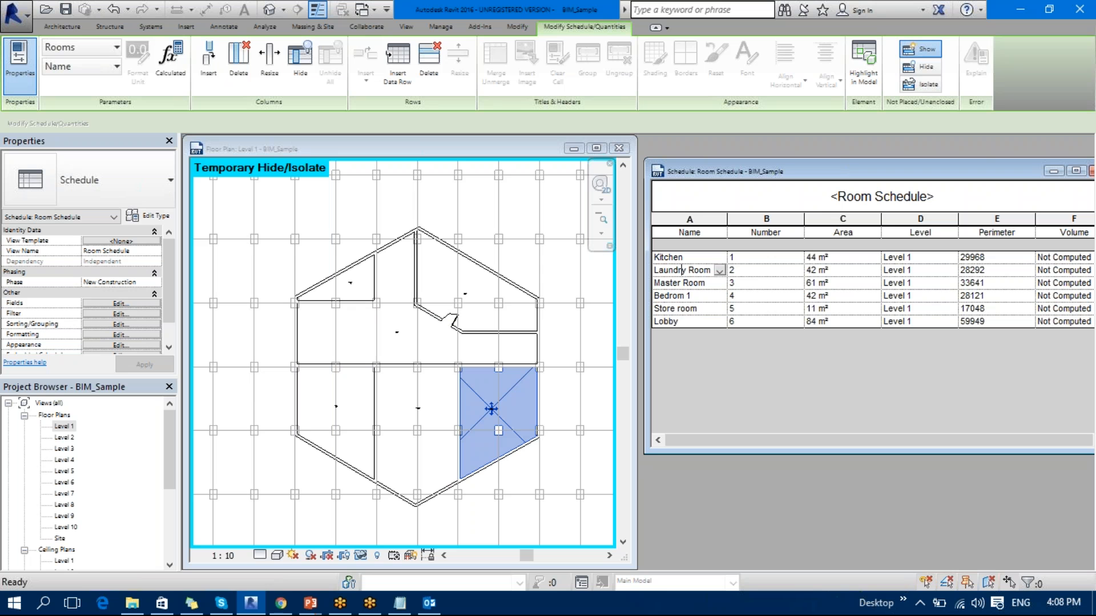
double_click(690, 321)
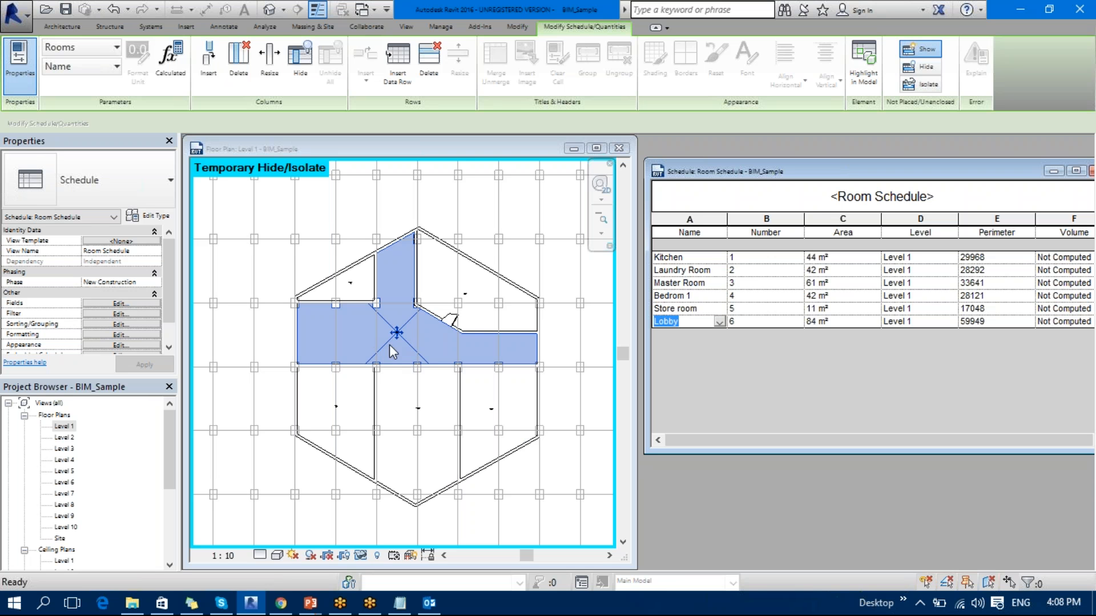
click(679, 309)
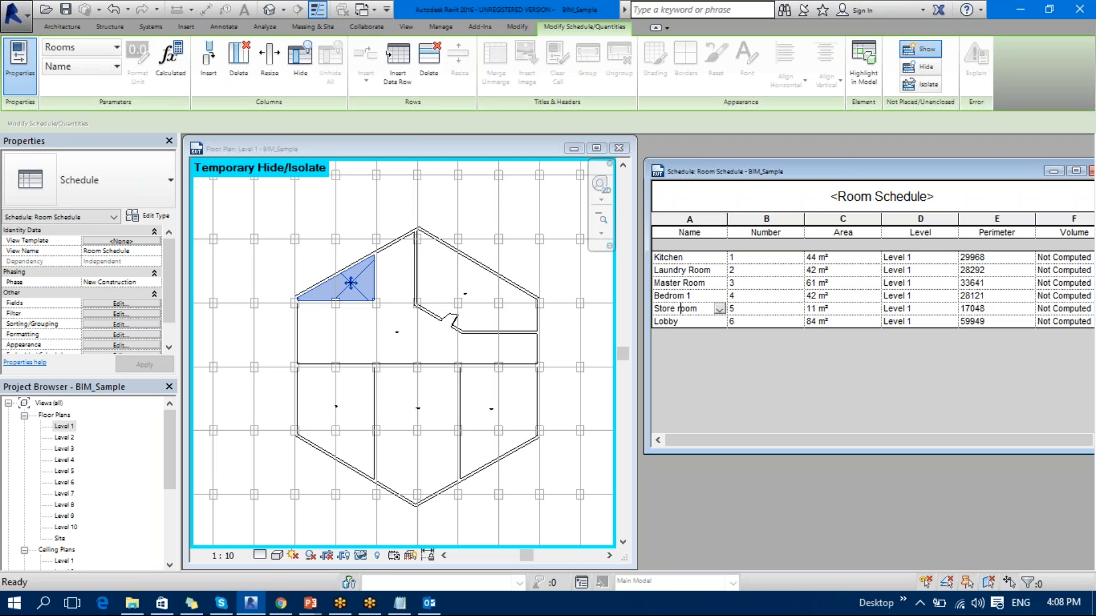
click(687, 295)
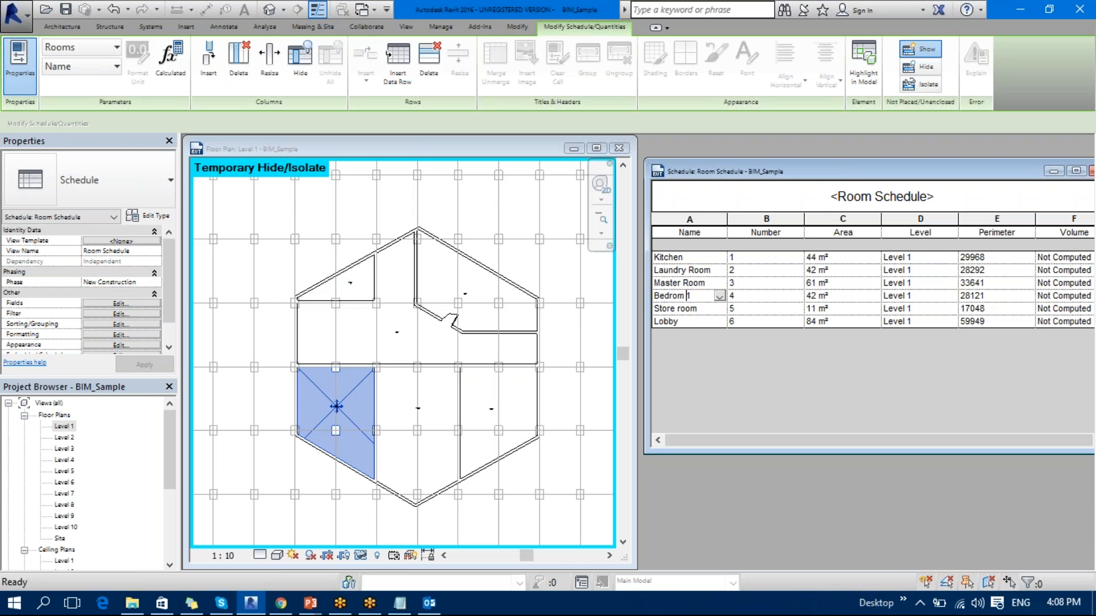
click(683, 283)
click(691, 269)
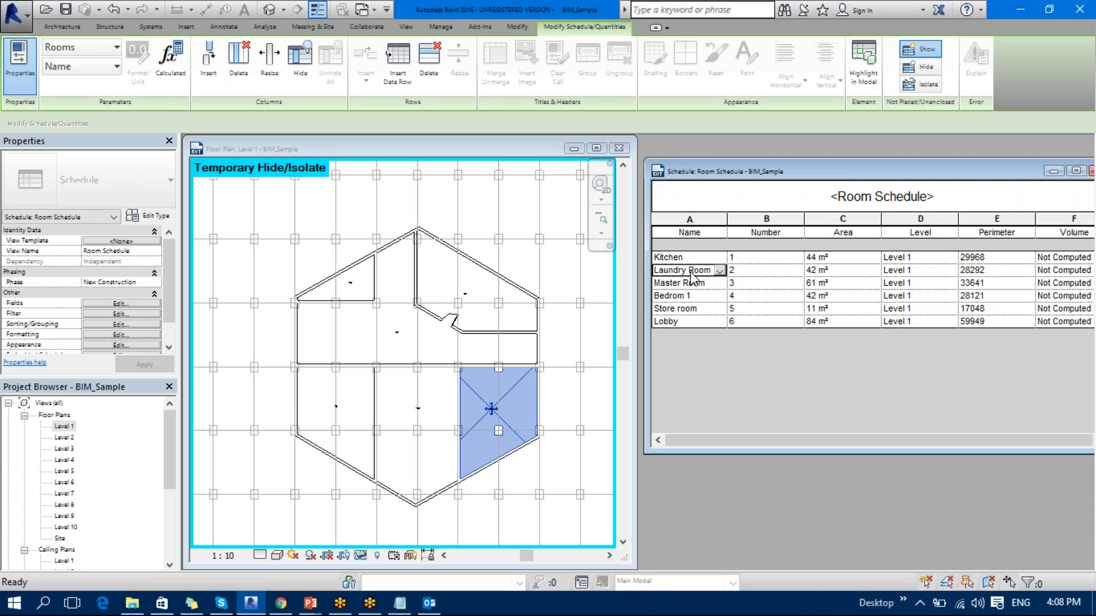
double_click(692, 258)
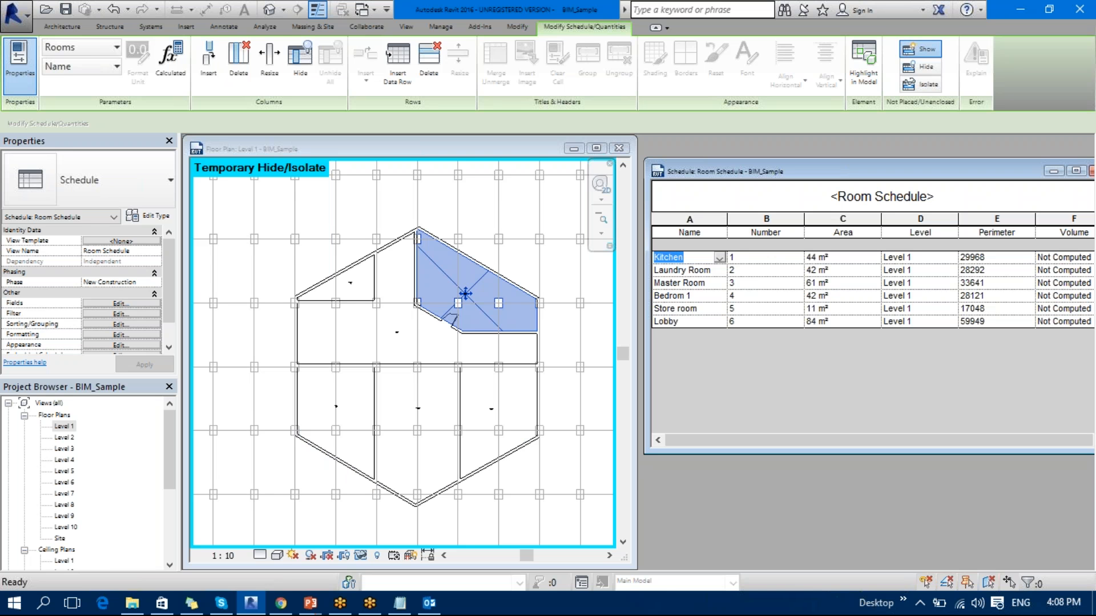
key(Tab)
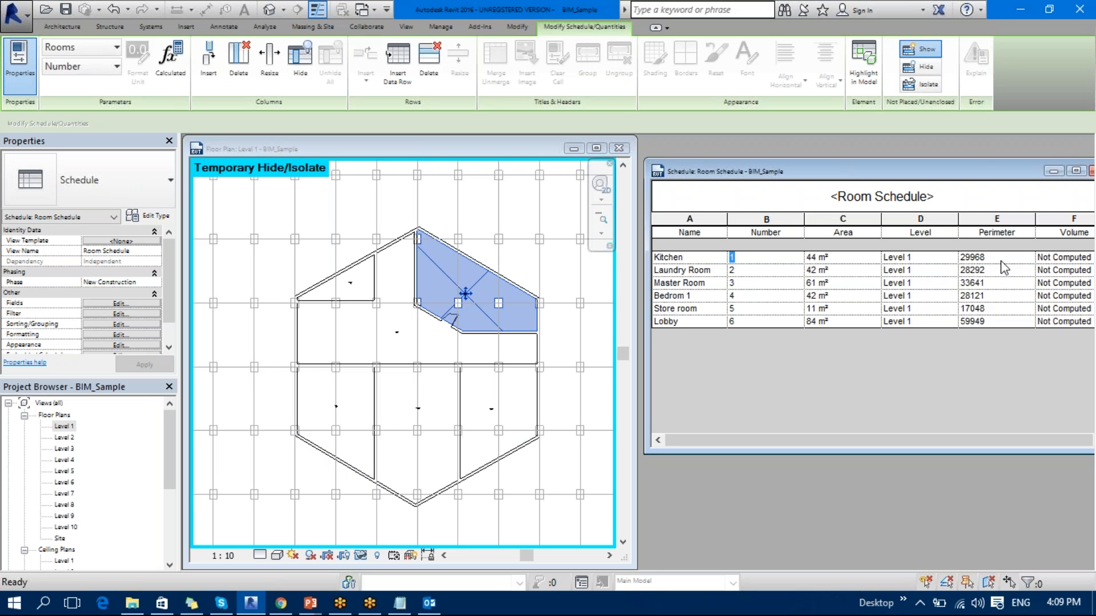
- Move the angled kitchen wall with the door toward the lobby, to about 6200 mm from the parallel exterior wall
click(511, 341)
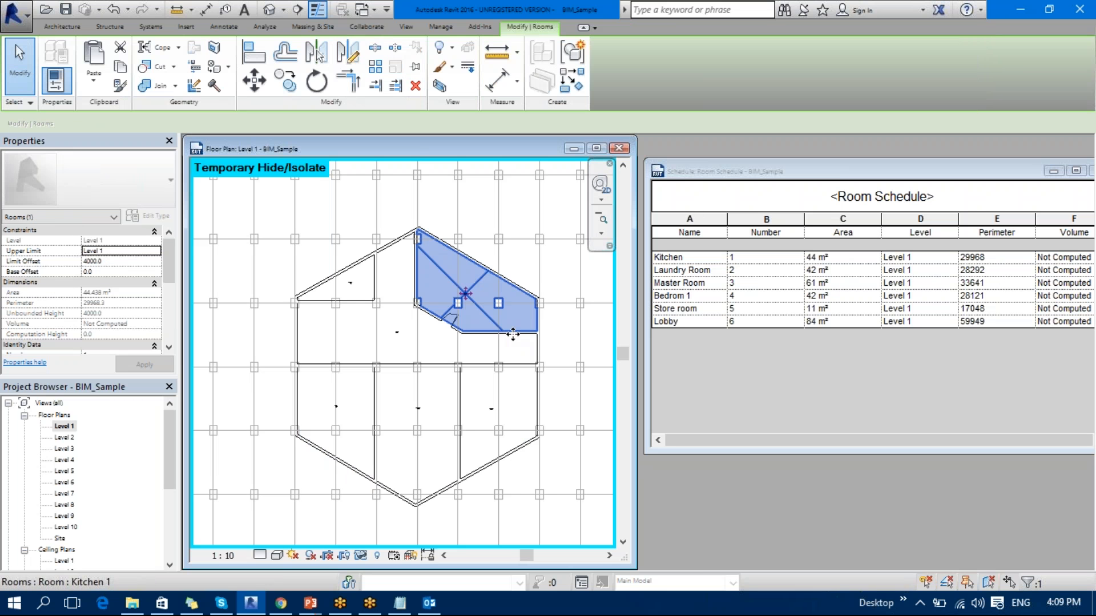
key(Escape)
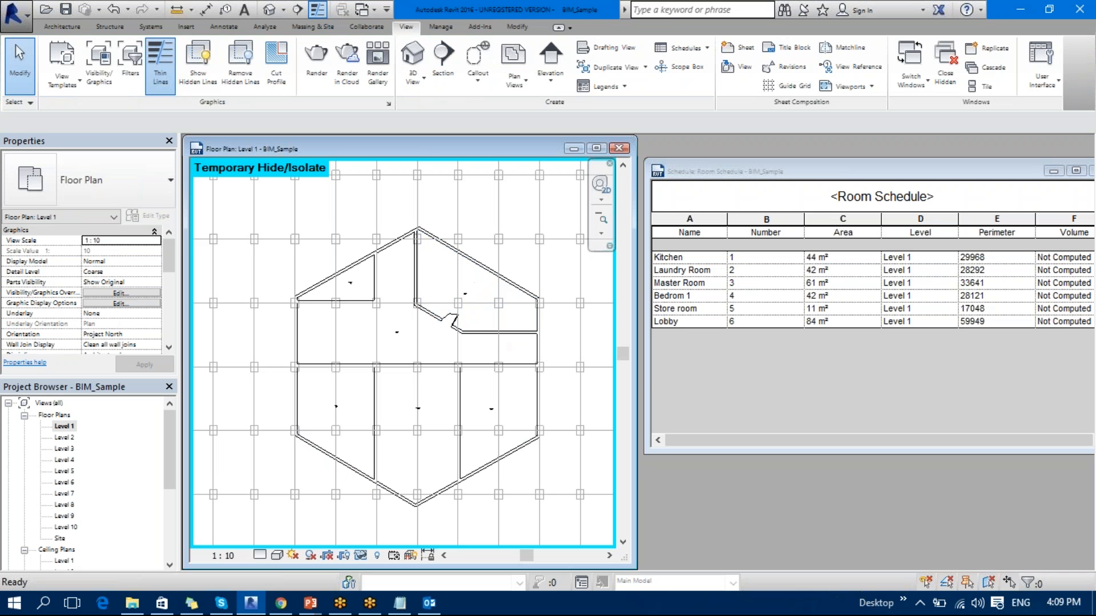
click(437, 320)
scroll(436, 323, up, 2)
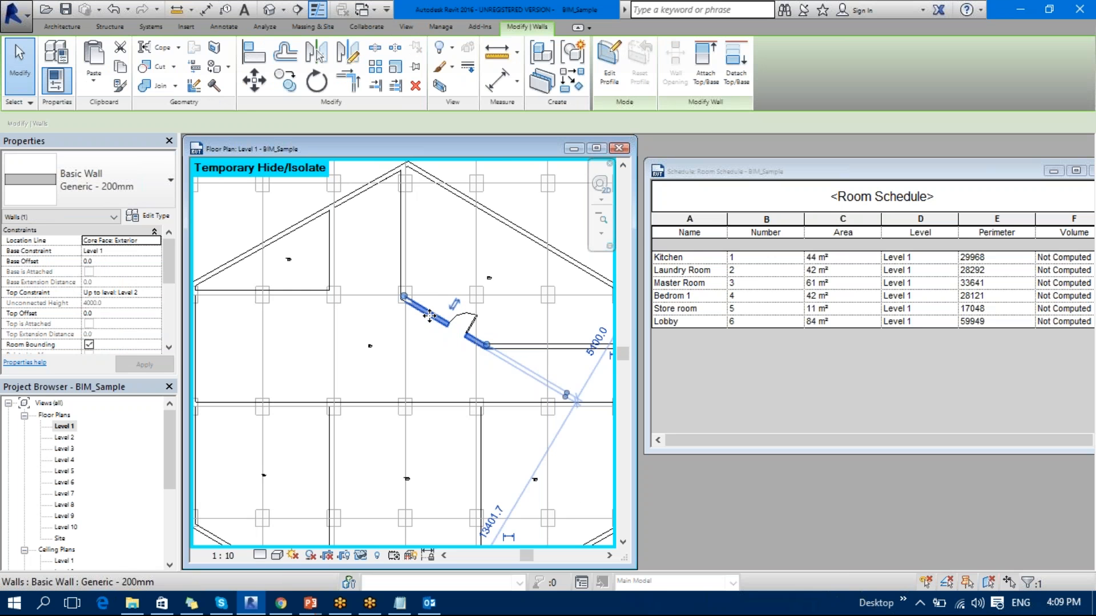
mouse_move(419, 329)
mouse_down()
mouse_move(411, 340)
mouse_move(418, 333)
mouse_up()
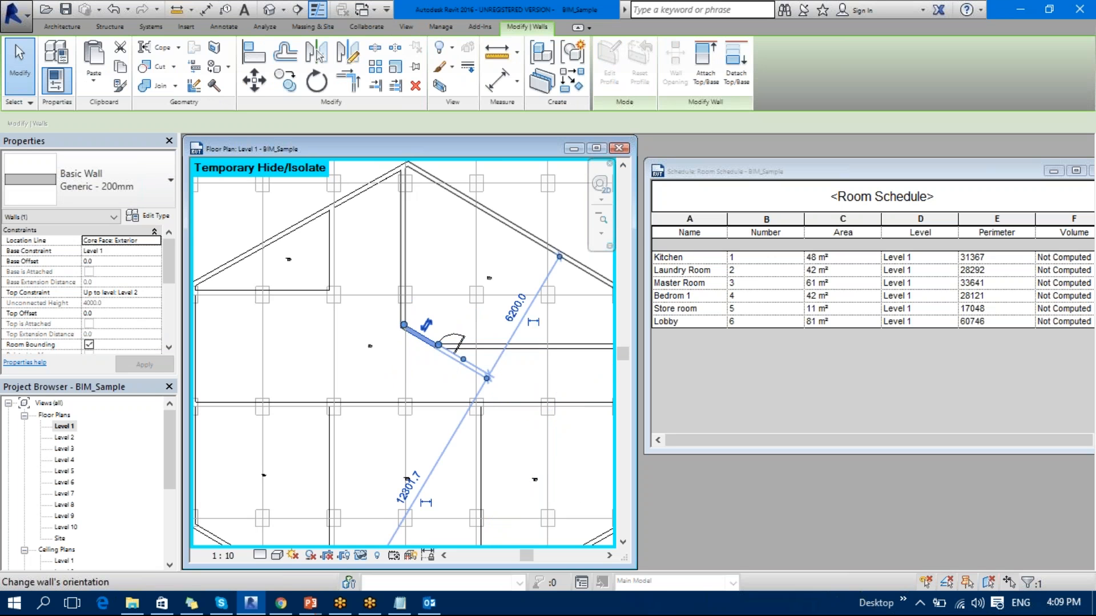
scroll(426, 326, up, 2)
click(339, 367)
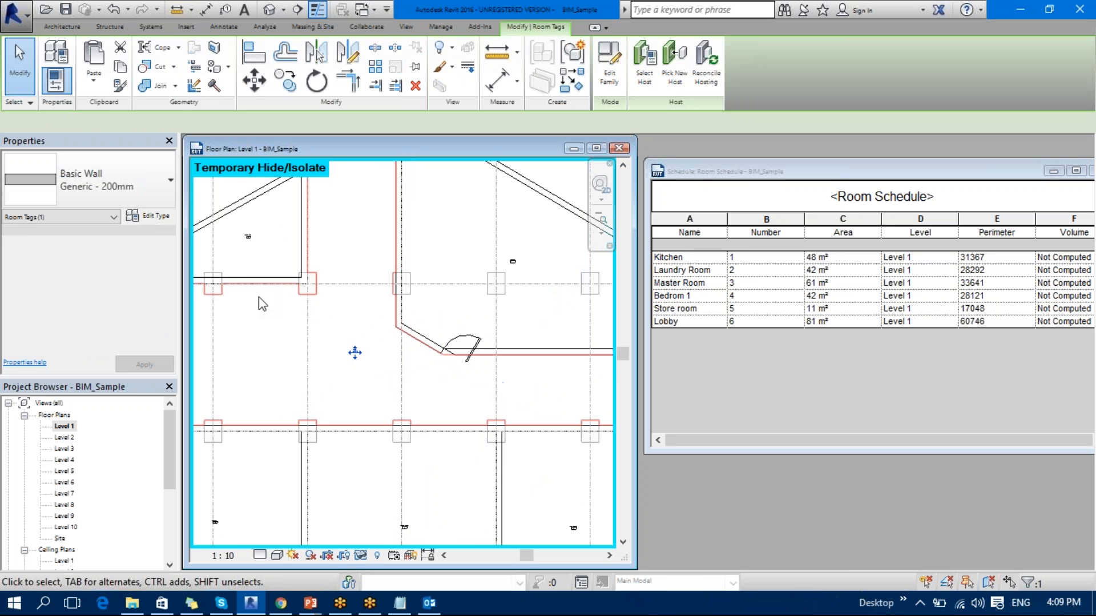
- Move the horizontal wall below the Store room about halfway toward the parallel wall across the lobby
click(265, 279)
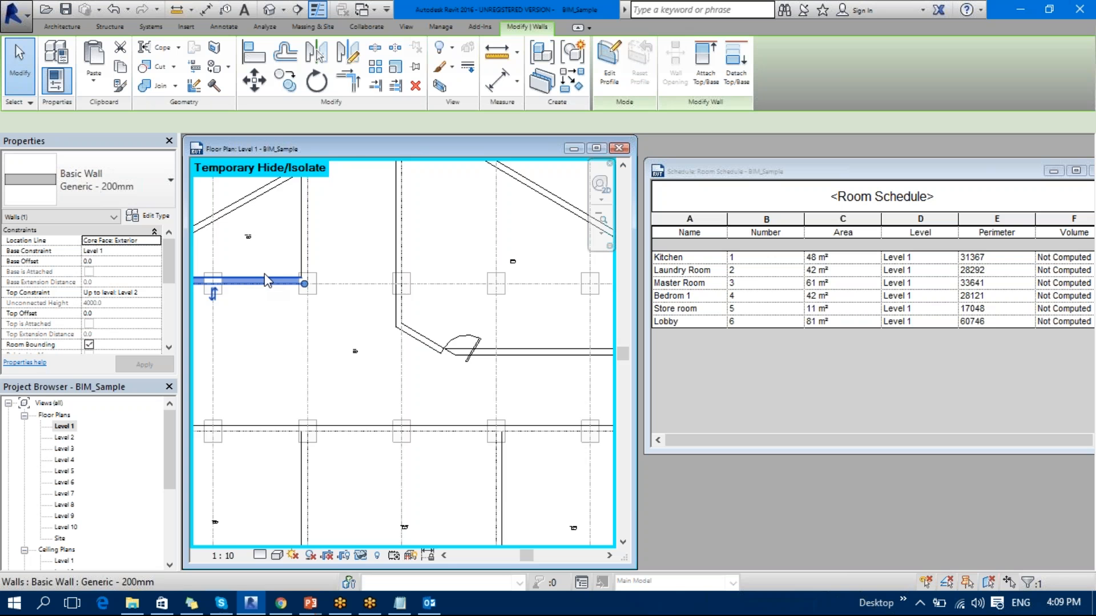
scroll(390, 304, down, 3)
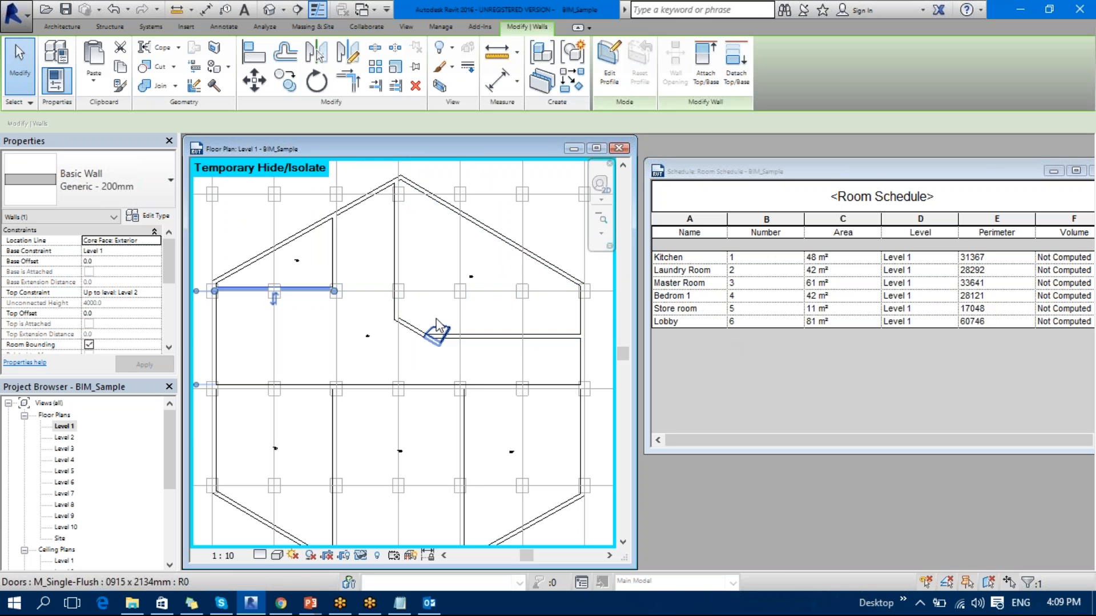
drag(306, 291, 305, 341)
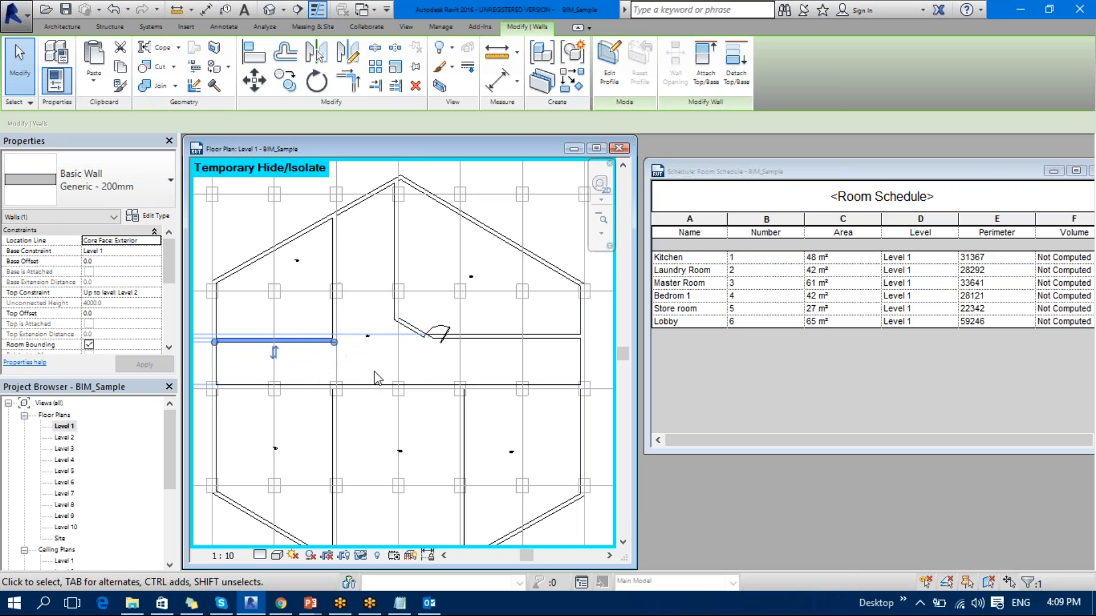
key(Escape)
- Pick the Lobby row in the room schedule to locate that room in the Level 1 plan
click(686, 322)
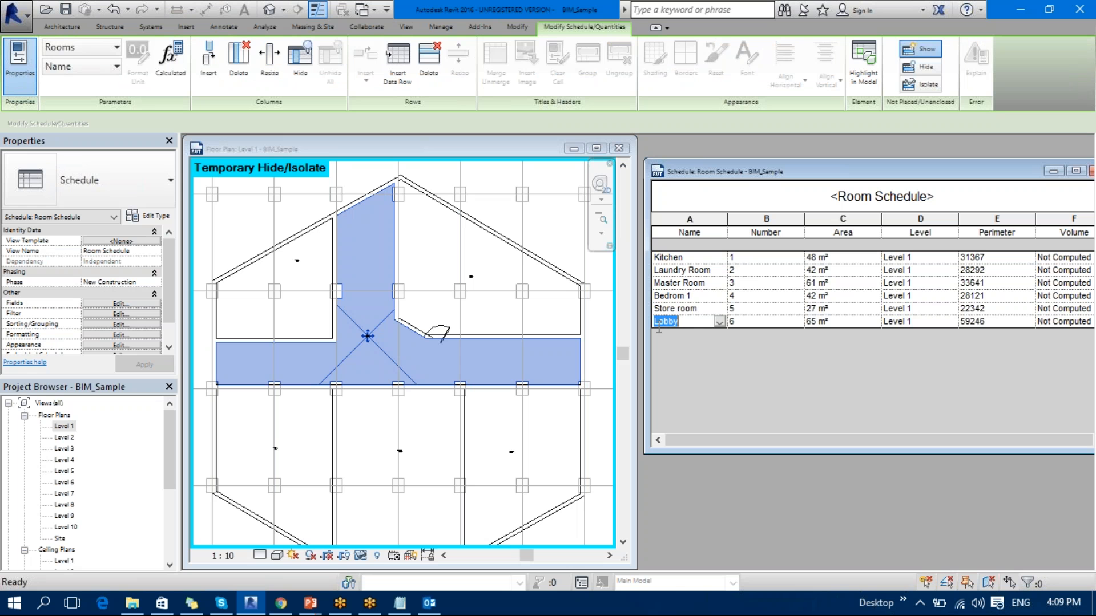
click(372, 363)
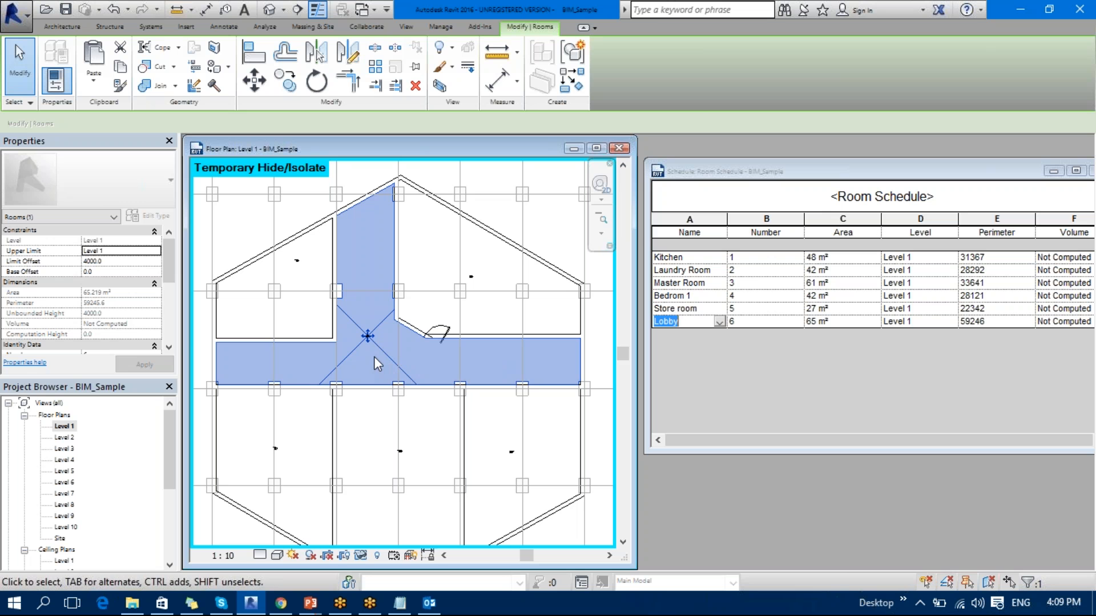
click(806, 403)
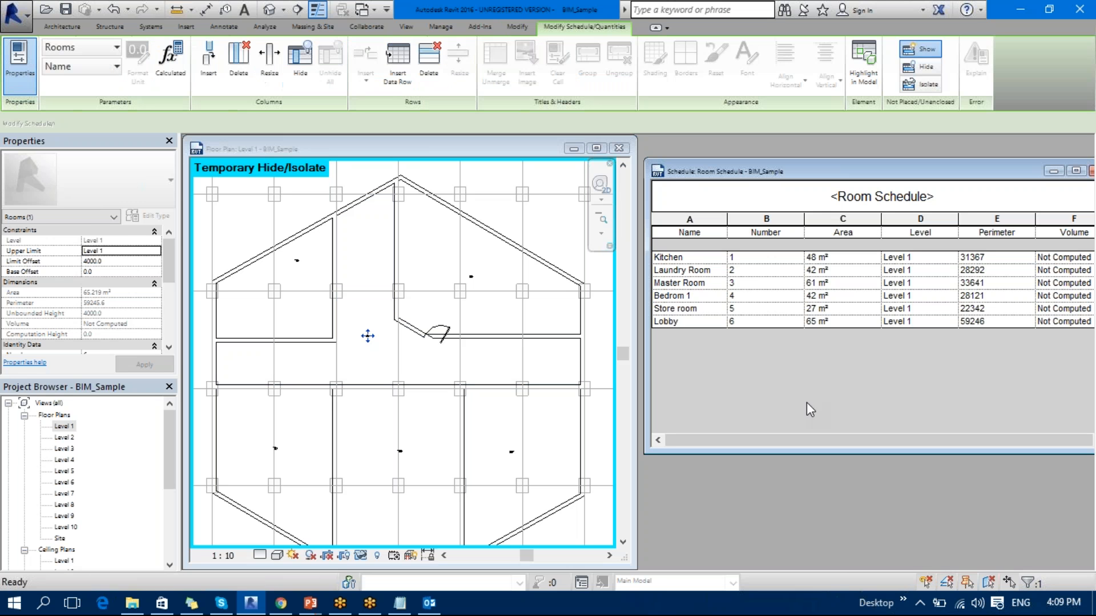
click(739, 323)
click(669, 323)
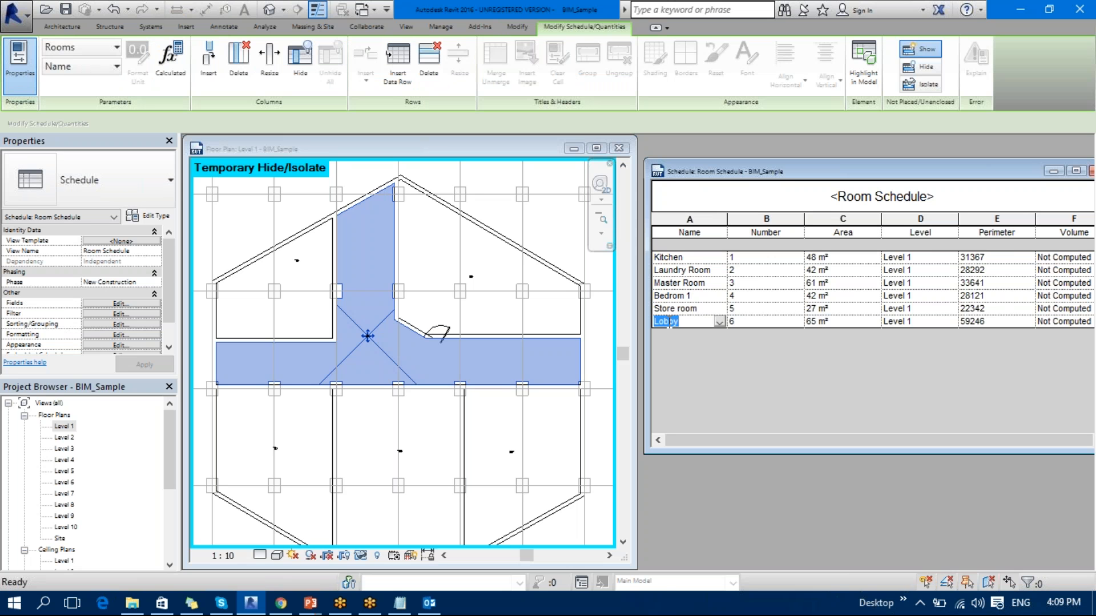
click(692, 325)
- Delete the Lobby room from the Level 1 plan
click(395, 371)
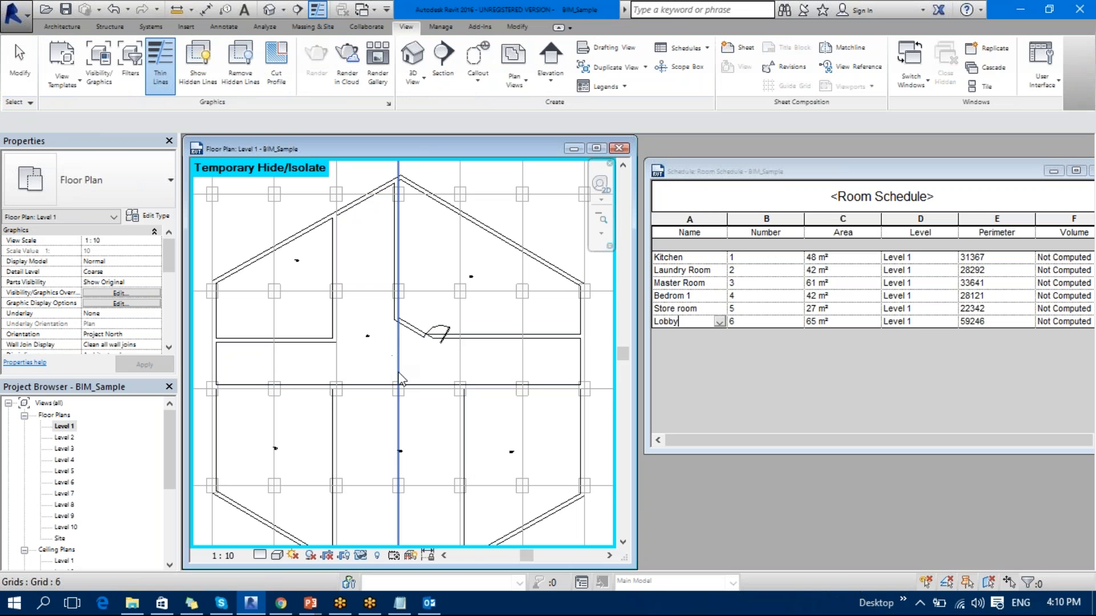
click(387, 359)
key(Delete)
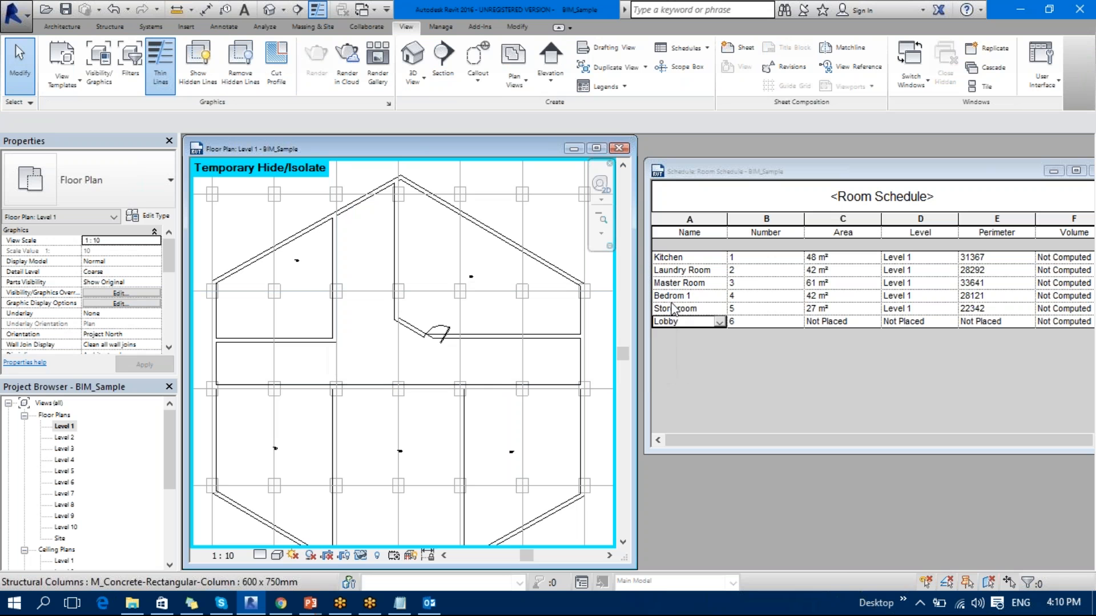
- Check the Lobby row in the schedule against the lobby area in the plan after the room's deletion
click(744, 369)
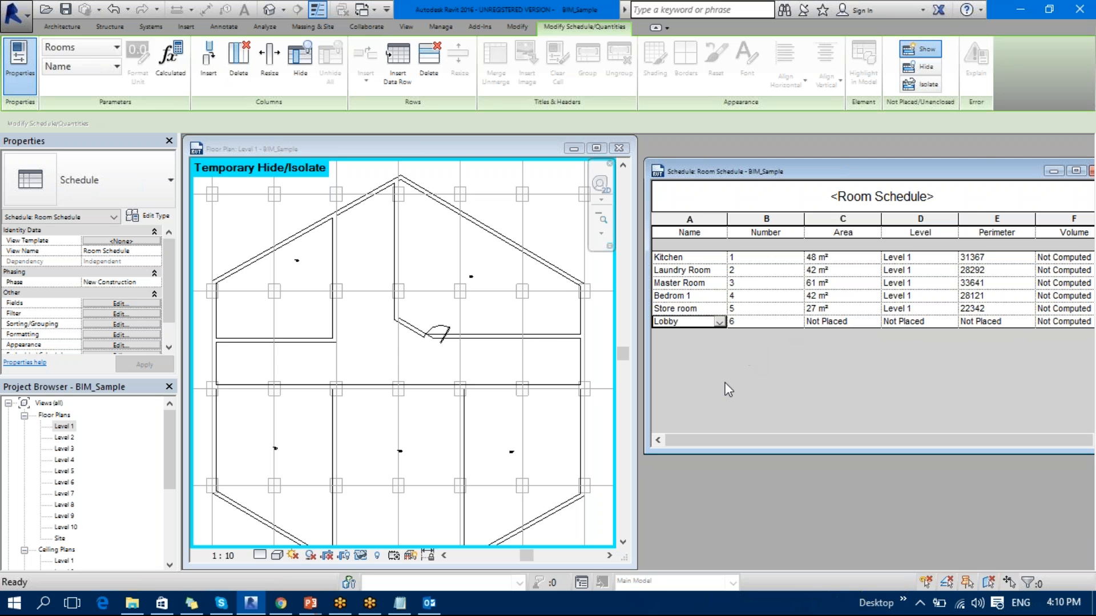
click(497, 362)
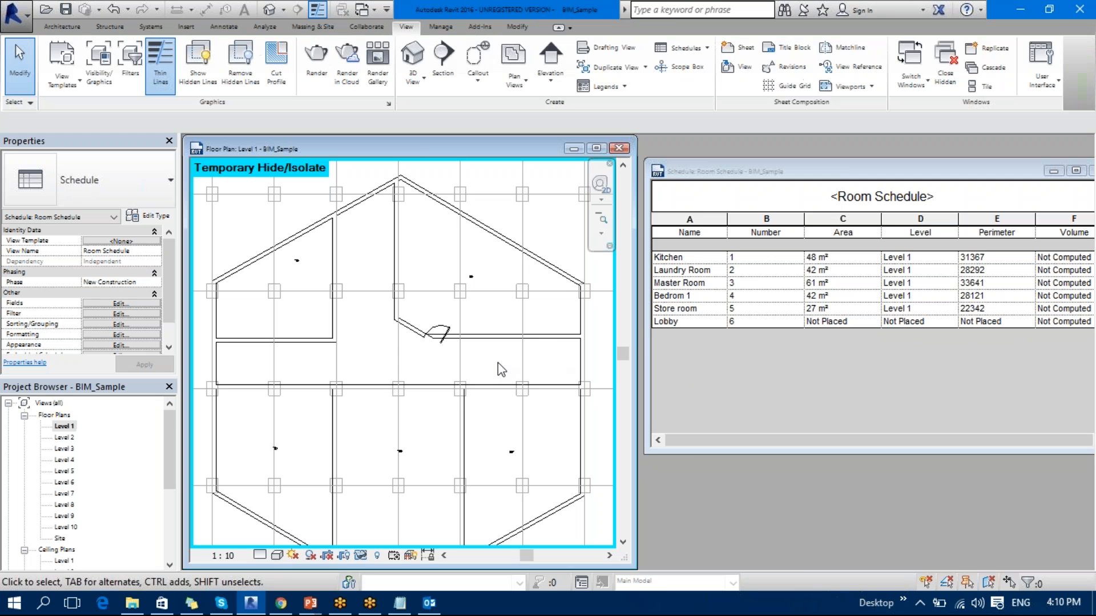
click(652, 322)
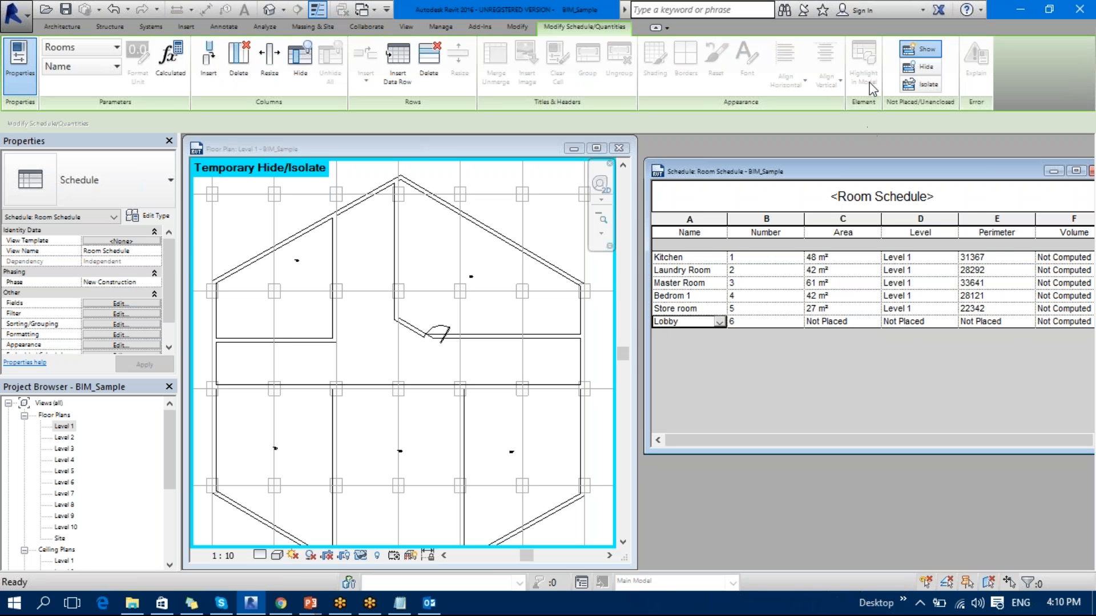
click(747, 322)
click(704, 323)
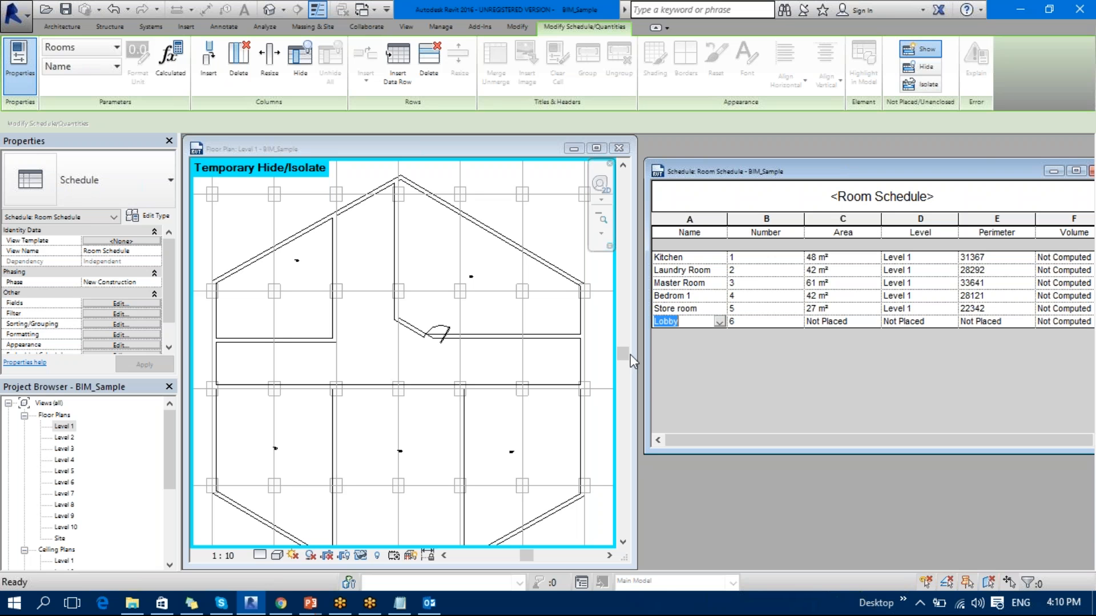
click(428, 338)
click(440, 330)
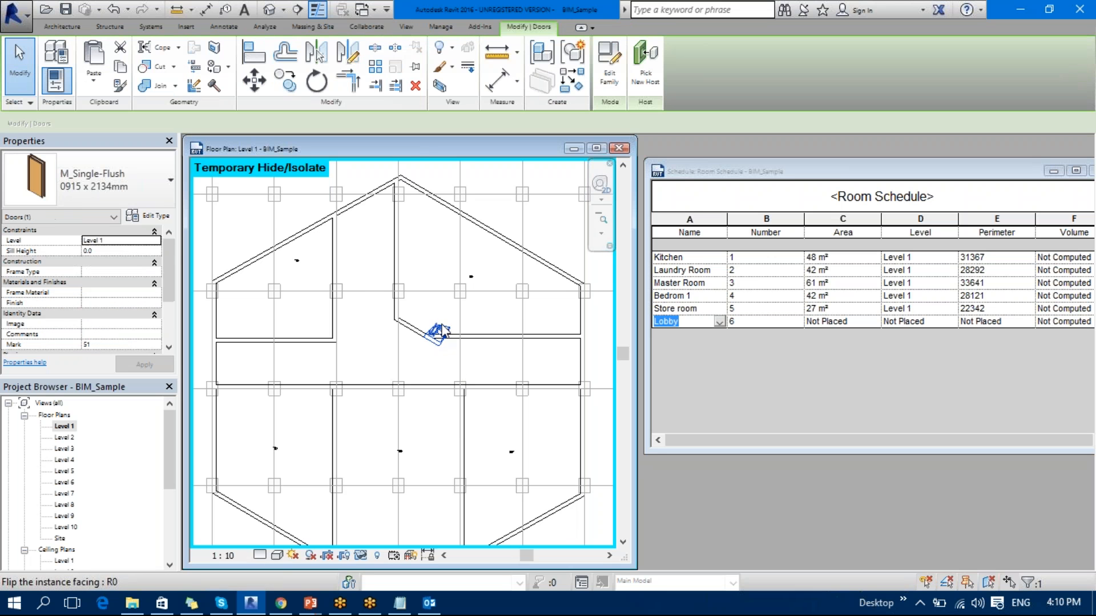
scroll(439, 330, up, 3)
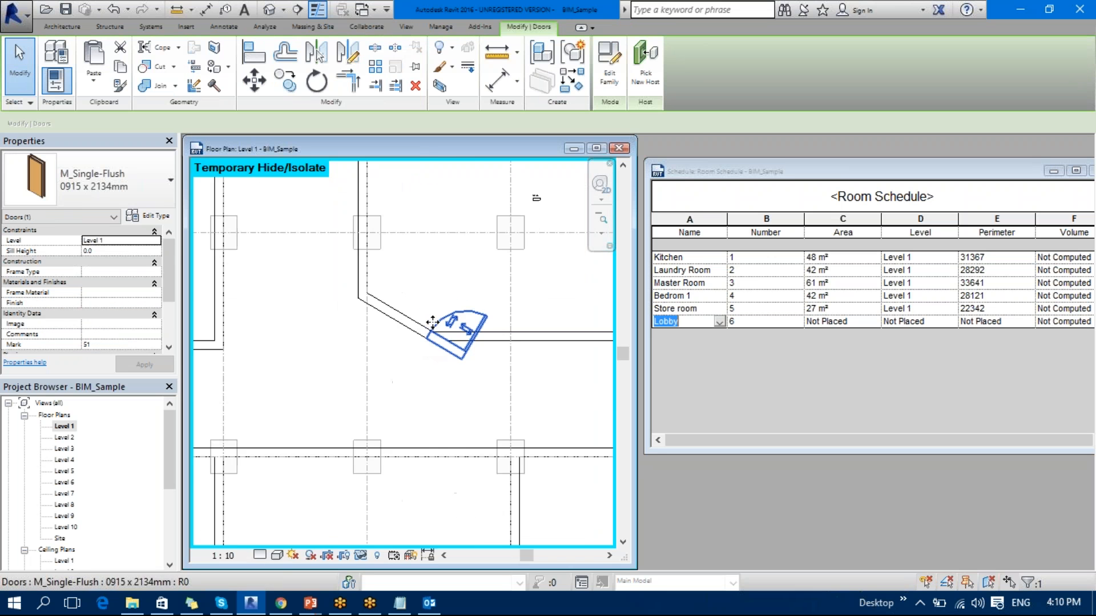
click(453, 362)
- Try to place a new room in the empty lobby area of the Level 1 plan
scroll(451, 359, down, 4)
key(r)
key(m)
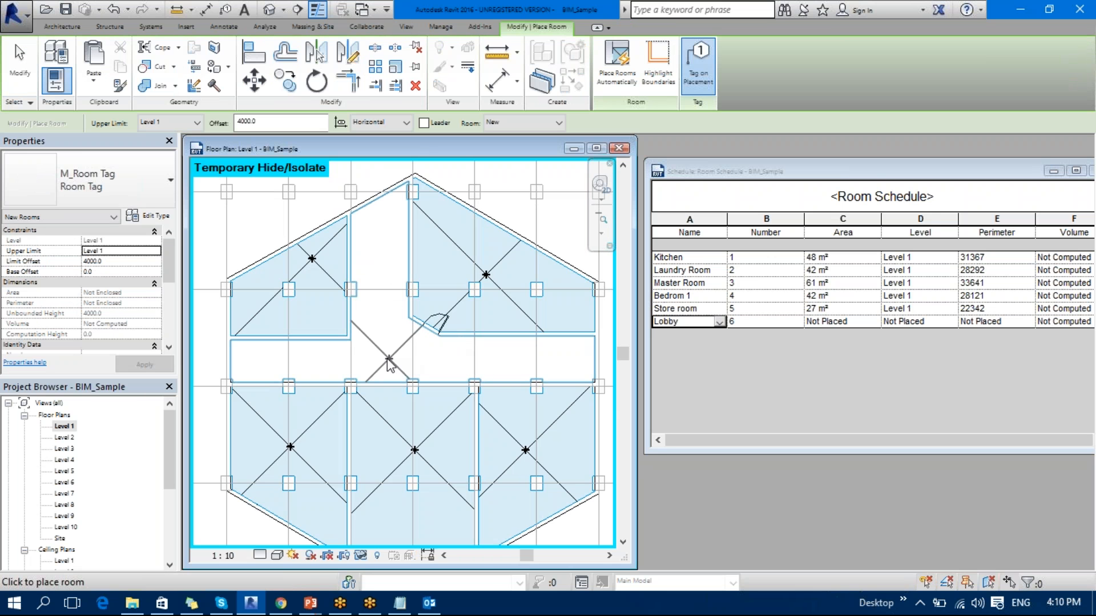
click(387, 352)
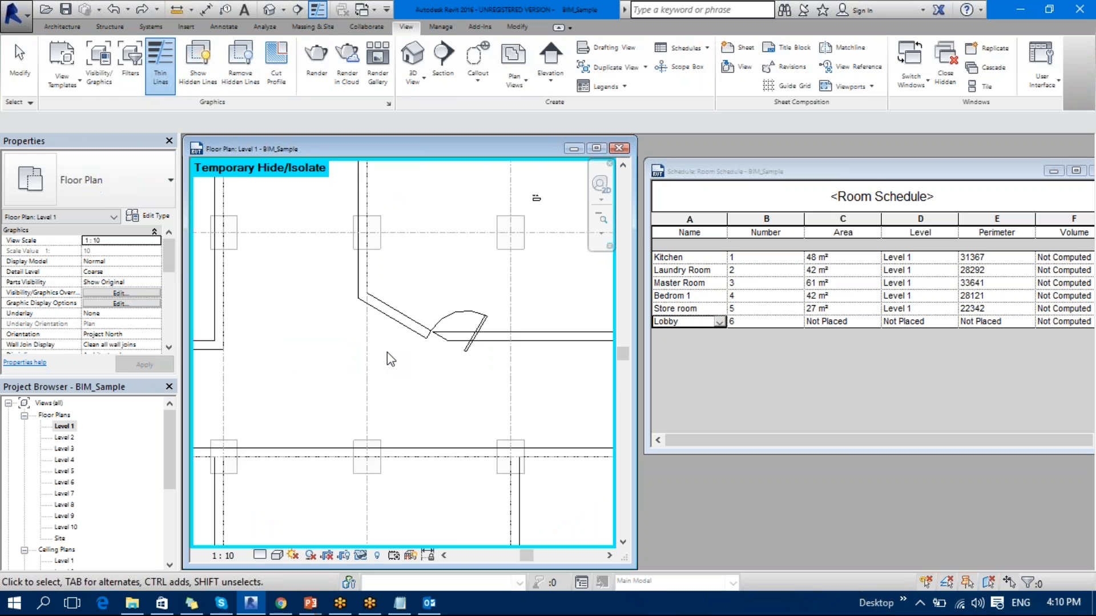
scroll(386, 352, down, 3)
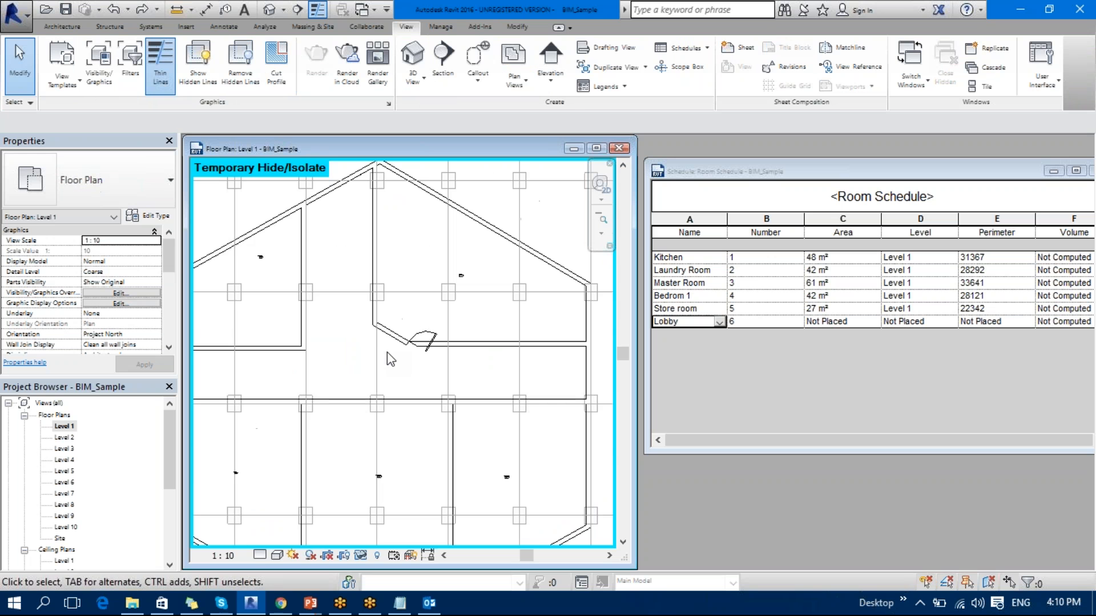